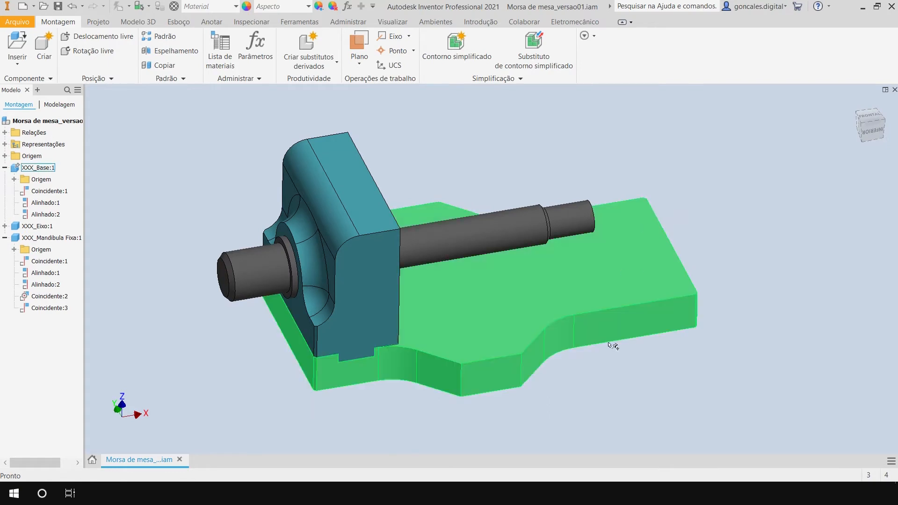
{"action": "left_click", "coordinate": [691, 238]}
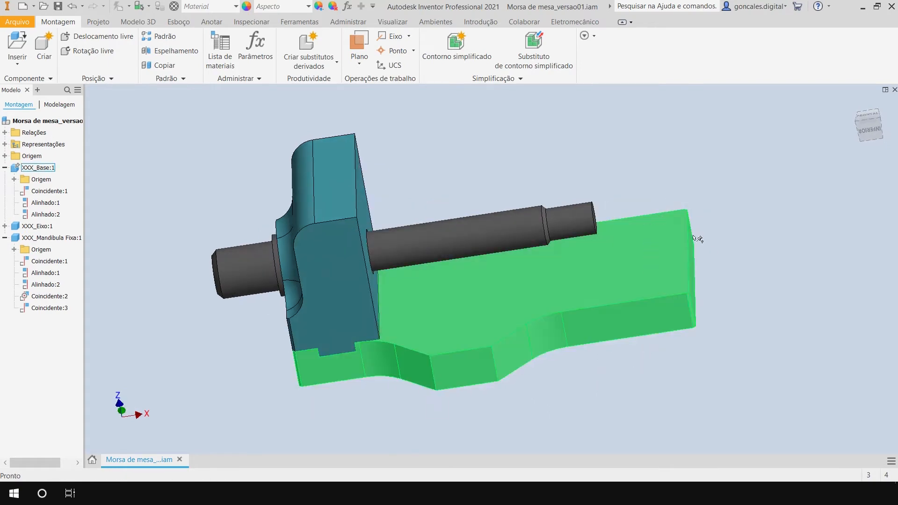
{"action": "middle_click_drag", "start_coordinate": [618, 378], "coordinate": [628, 387], "text": "shift"}
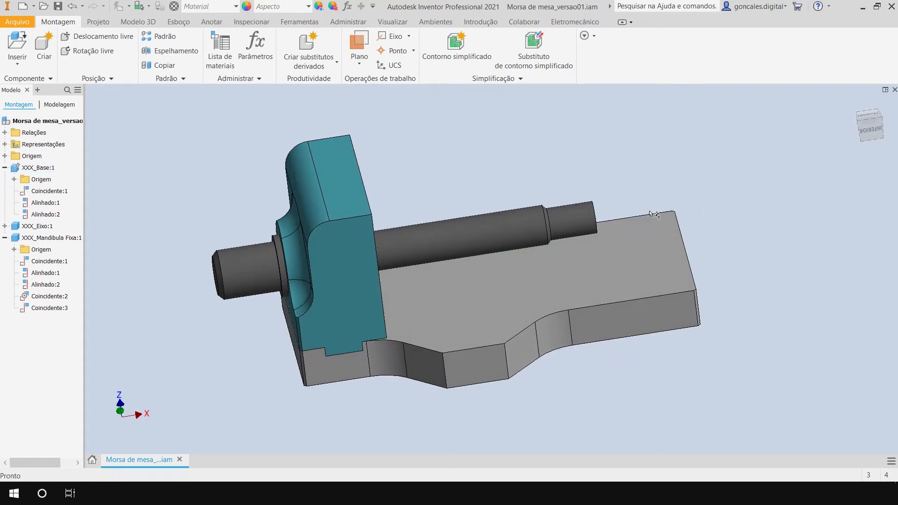
{"action": "middle_click_drag", "start_coordinate": [649, 341], "coordinate": [617, 380], "text": "shift"}
{"action": "left_click", "coordinate": [343, 223]}
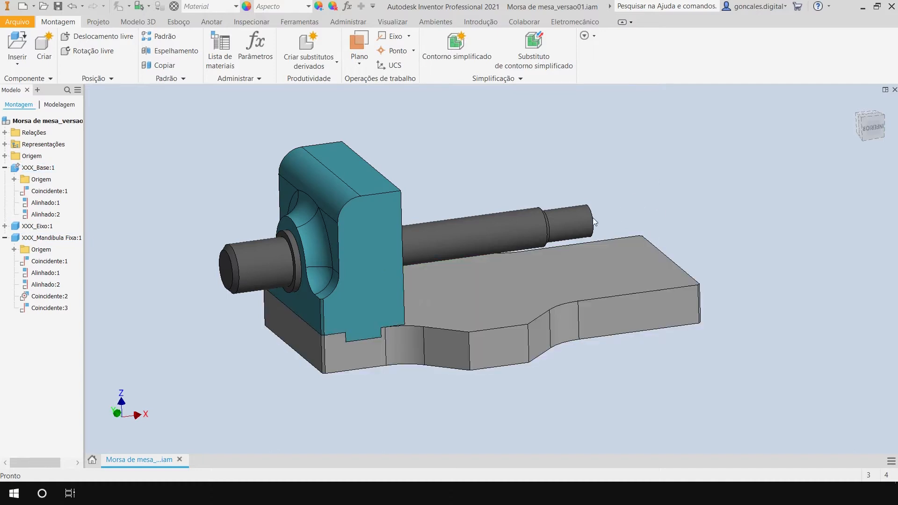
{"action": "middle_click_drag", "start_coordinate": [617, 341], "coordinate": [675, 361], "text": "shift"}
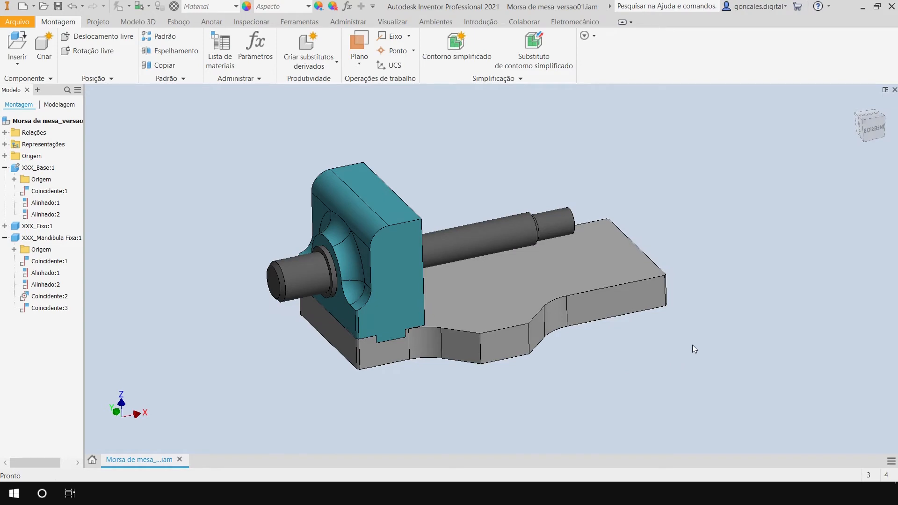
Create a new part file and start a 2D sketch on the front (XY) origin plane, viewed face-on.
{"action": "left_click", "coordinate": [24, 22]}
{"action": "mouse_move", "coordinate": [43, 71]}
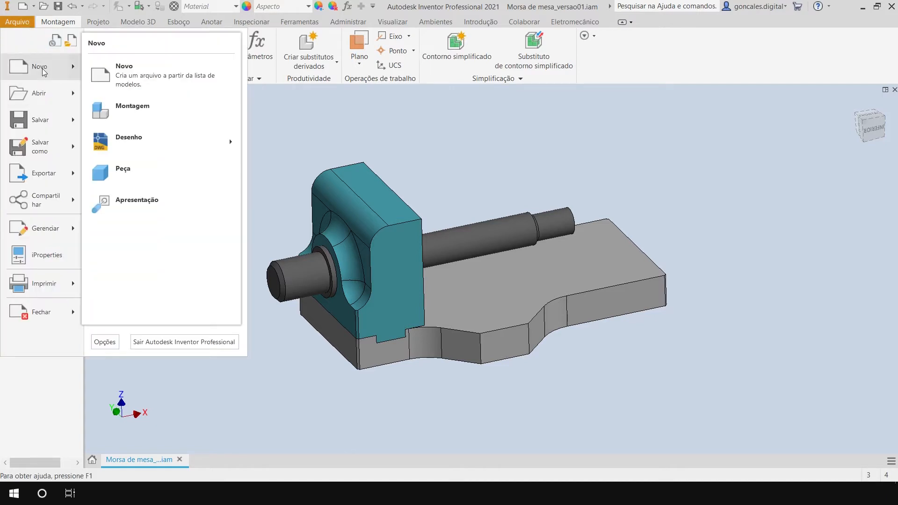
{"action": "left_click", "coordinate": [121, 170]}
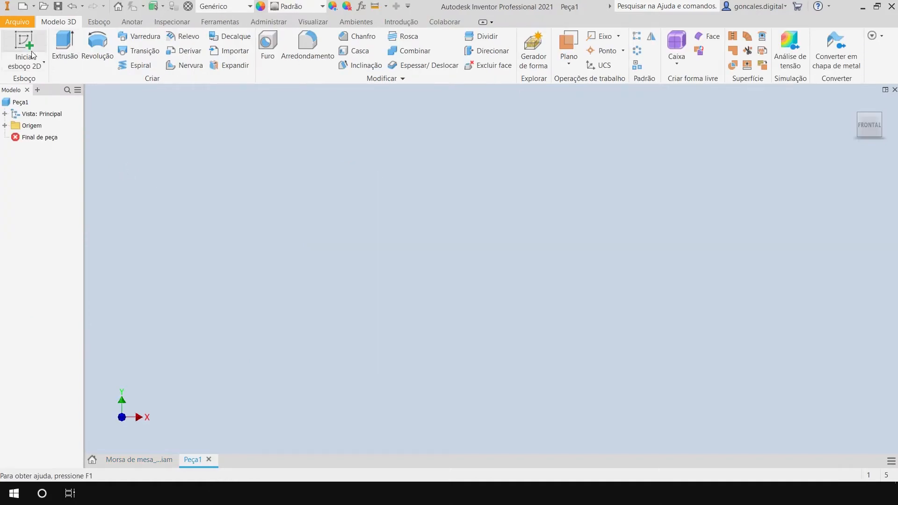
{"action": "left_click", "coordinate": [29, 38]}
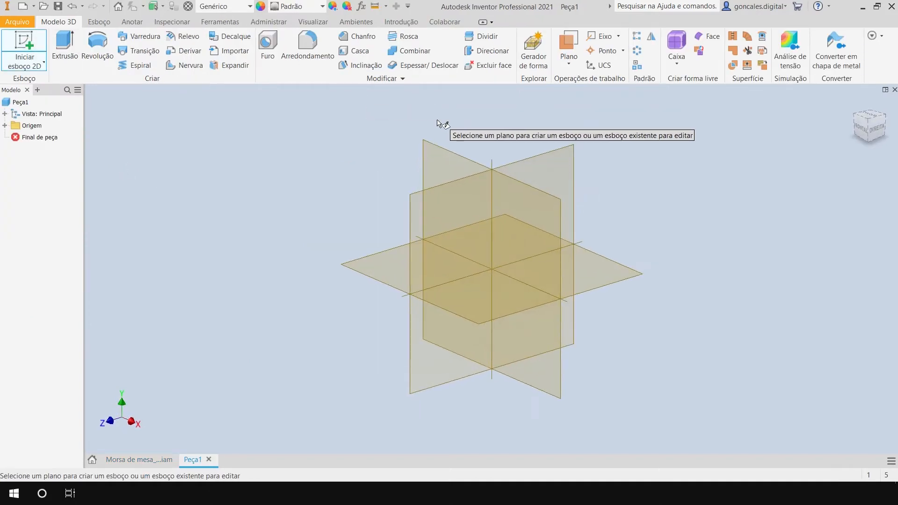
{"action": "left_click", "coordinate": [437, 152]}
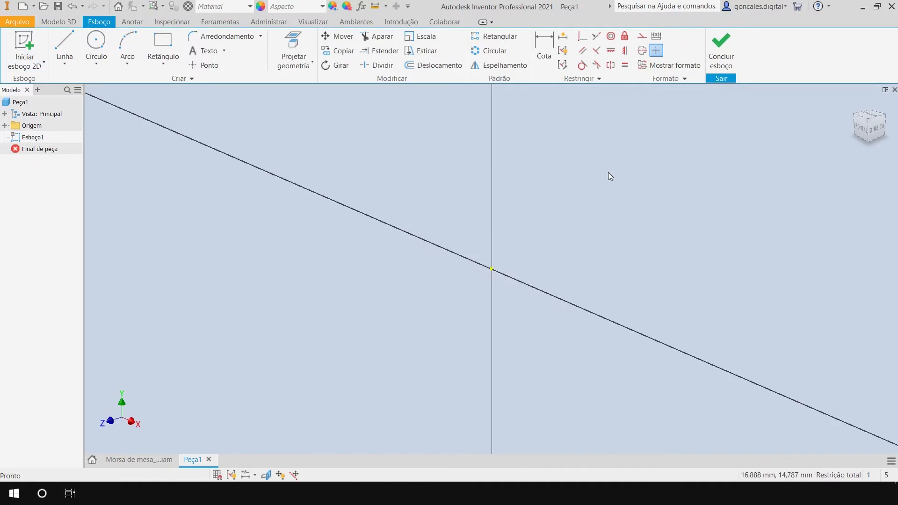
{"action": "middle_click_drag", "start_coordinate": [499, 335], "coordinate": [587, 321], "text": "shift"}
{"action": "left_click", "coordinate": [869, 126]}
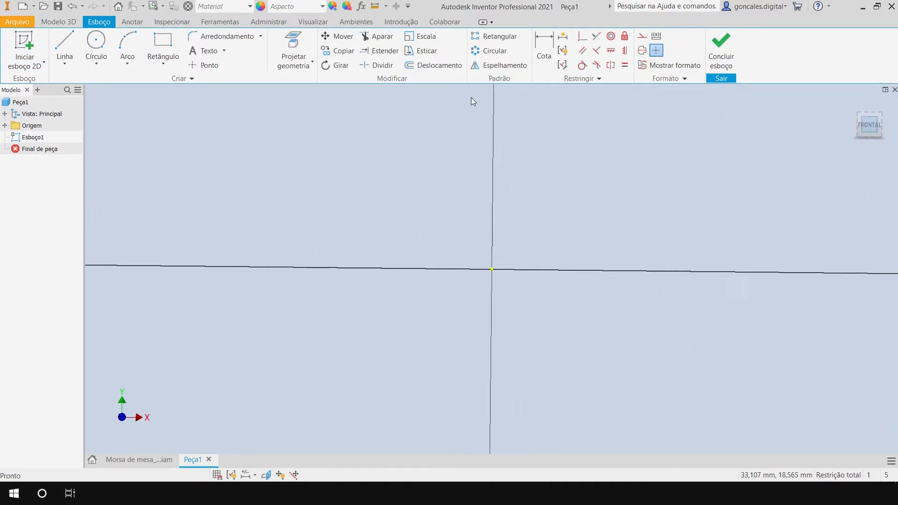
Sketch a closed rectangle from lines, about 252 mm wide and 90 mm high, with its base on the horizontal axis across the origin.
{"action": "left_click", "coordinate": [66, 43]}
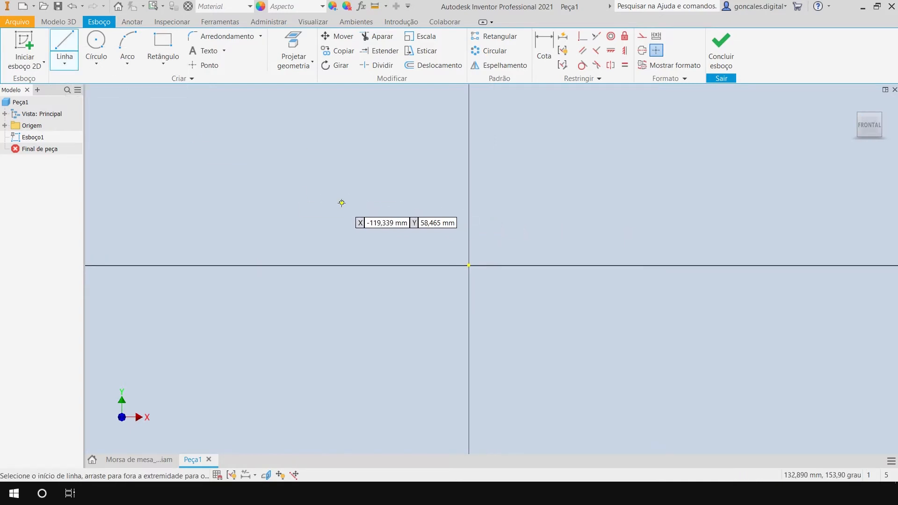
{"action": "left_click", "coordinate": [326, 169]}
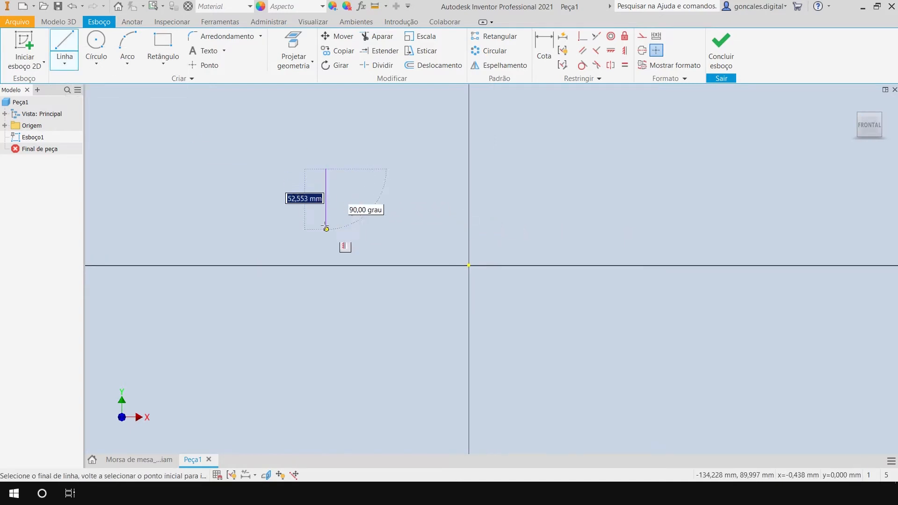
{"action": "left_click", "coordinate": [326, 265]}
{"action": "left_click", "coordinate": [595, 265]}
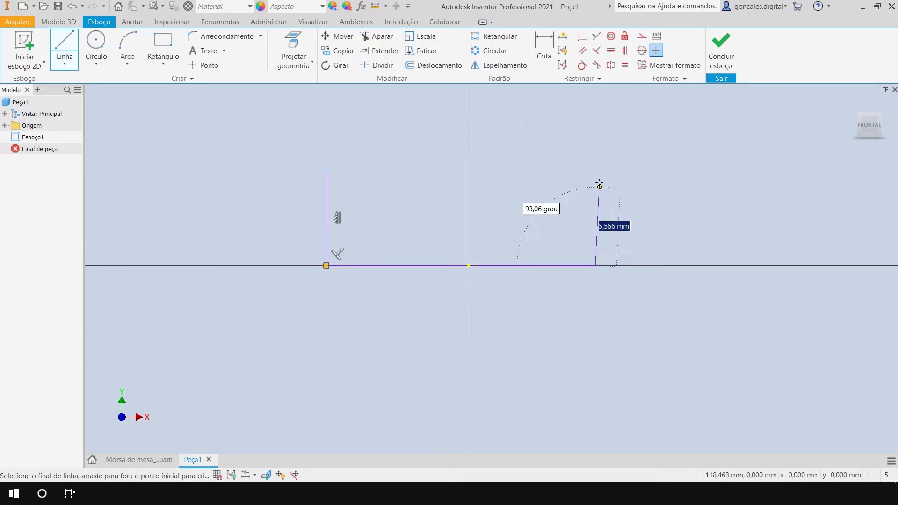
{"action": "left_click", "coordinate": [595, 169]}
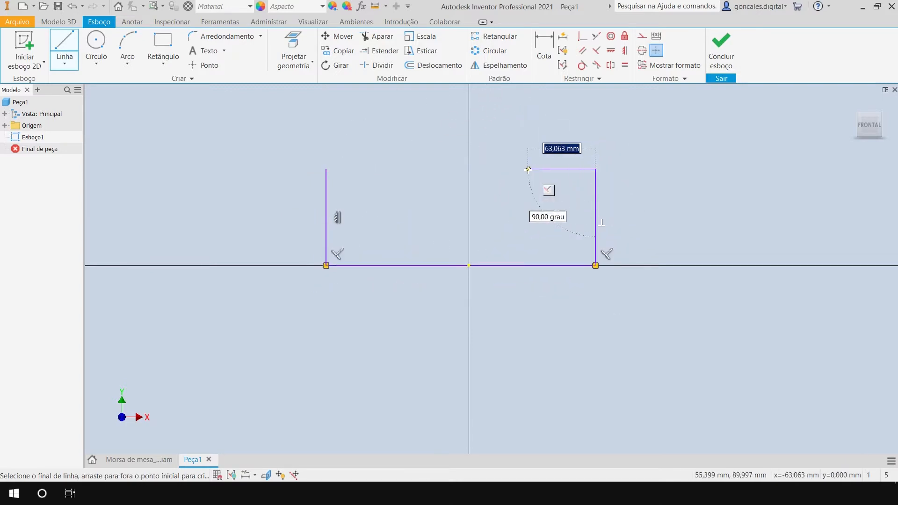
{"action": "left_click", "coordinate": [325, 169]}
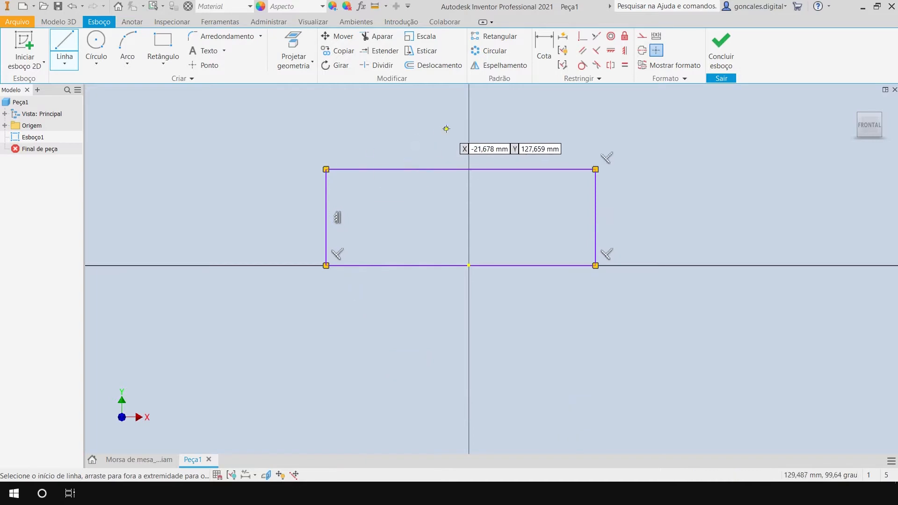
{"action": "key", "text": "Escape"}
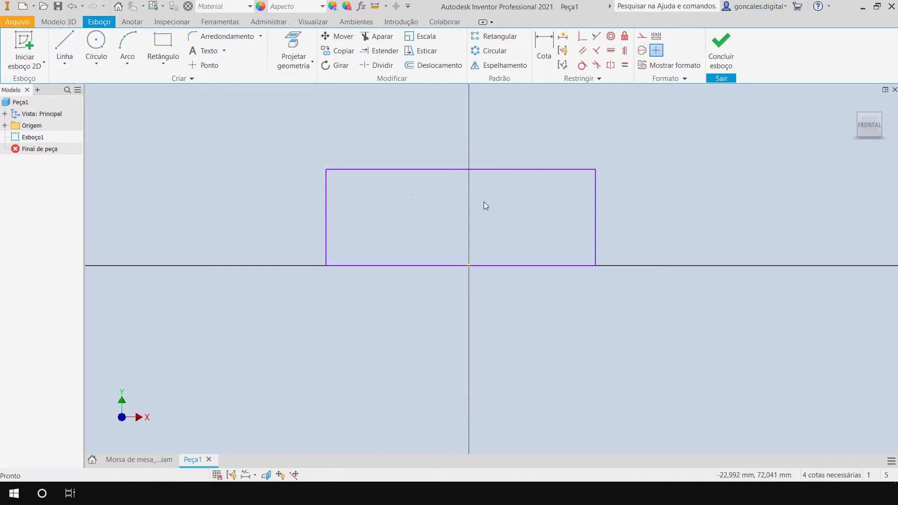
Sketch a three-point arc of about 69 mm radius bulging upward from the rectangle's upper edge, roughly centred on the vertical axis.
{"action": "left_click", "coordinate": [127, 45]}
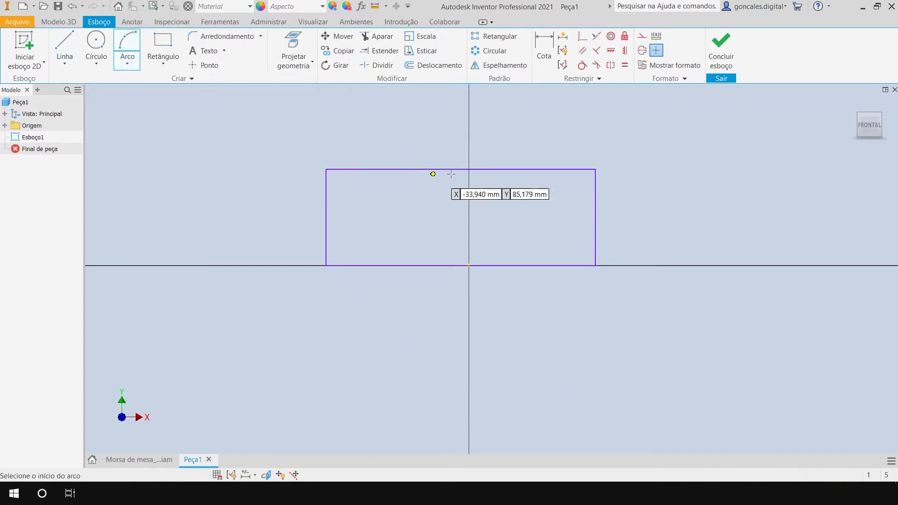
{"action": "left_click", "coordinate": [401, 169]}
{"action": "left_click", "coordinate": [538, 169]}
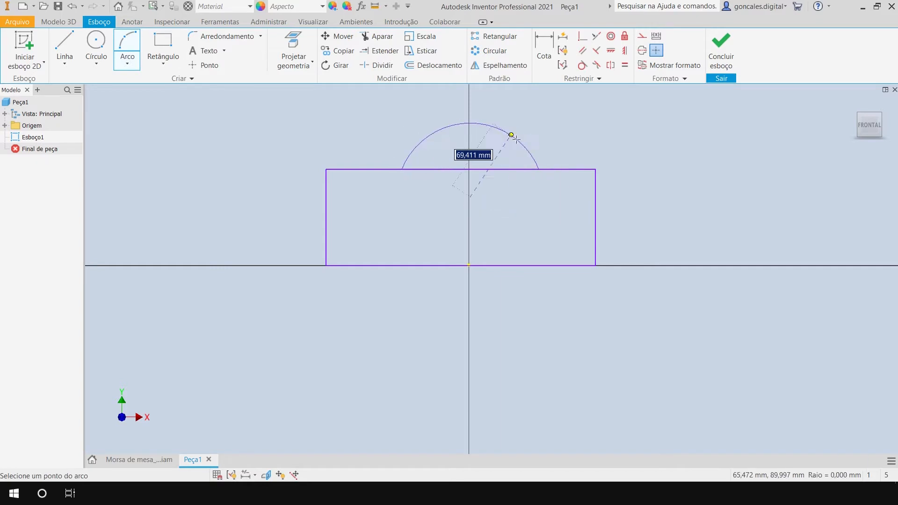
{"action": "left_click", "coordinate": [469, 123]}
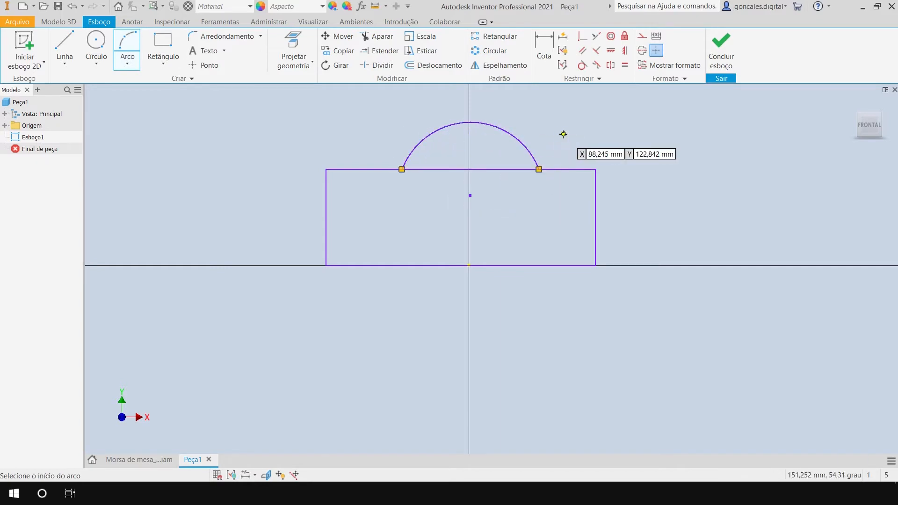
{"action": "key", "text": "Escape"}
{"action": "left_click", "coordinate": [210, 38]}
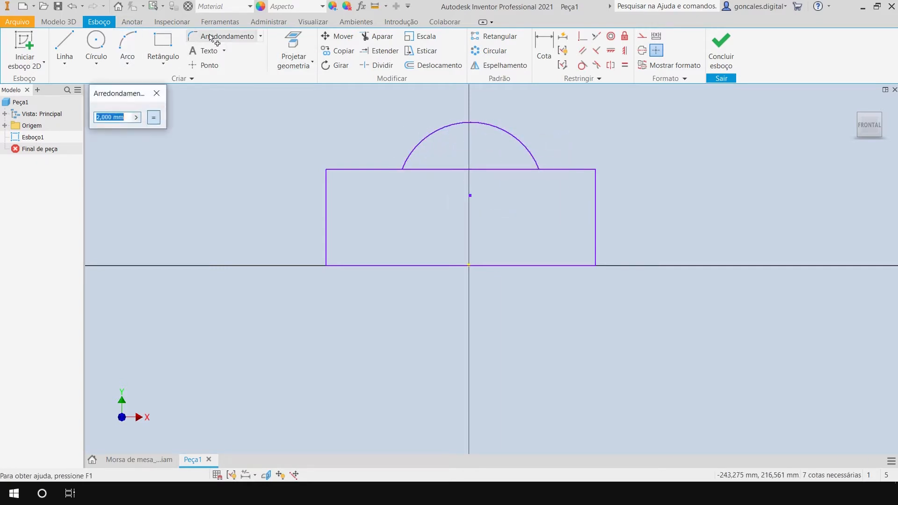
{"action": "key", "text": "Escape"}
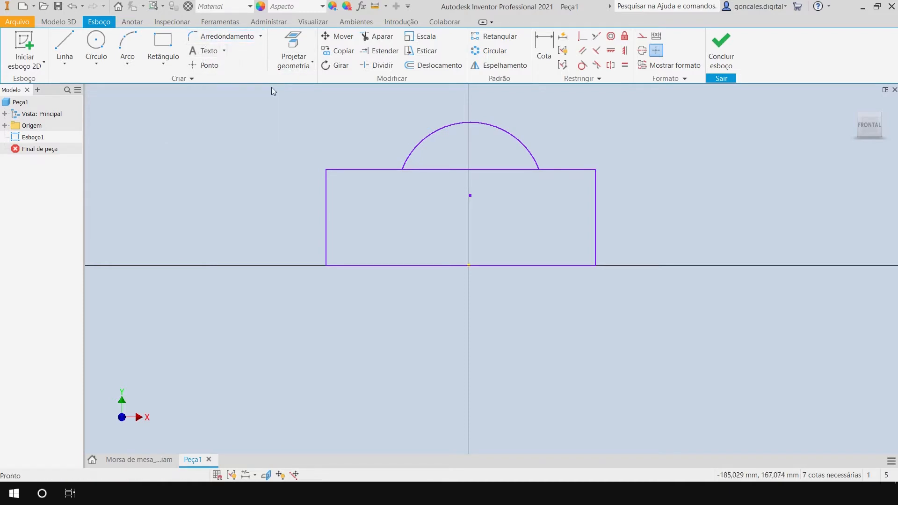
Trim away the part of the rectangle's upper edge that lies beneath the arc.
{"action": "left_click", "coordinate": [380, 39]}
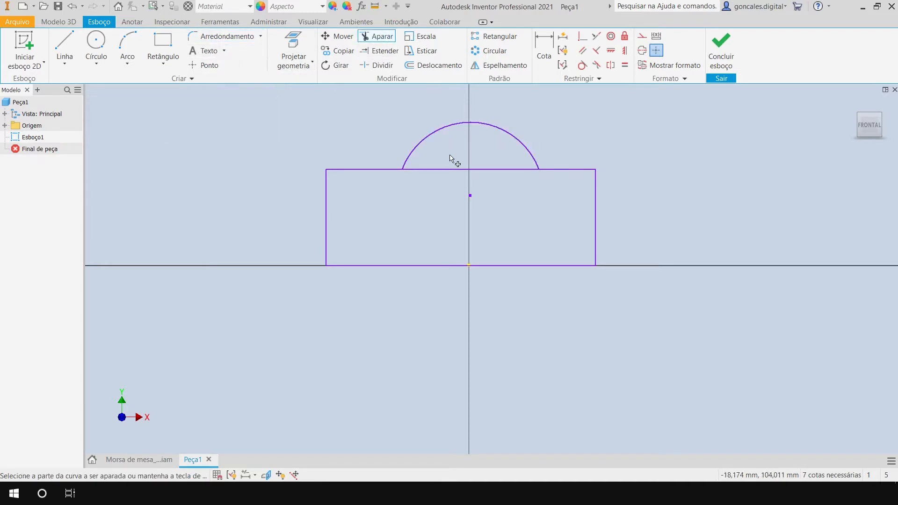
{"action": "left_click", "coordinate": [449, 170]}
{"action": "scroll", "coordinate": [501, 197], "scroll_direction": "up", "scroll_amount": 3}
{"action": "middle_click_drag", "start_coordinate": [519, 204], "coordinate": [541, 266]}
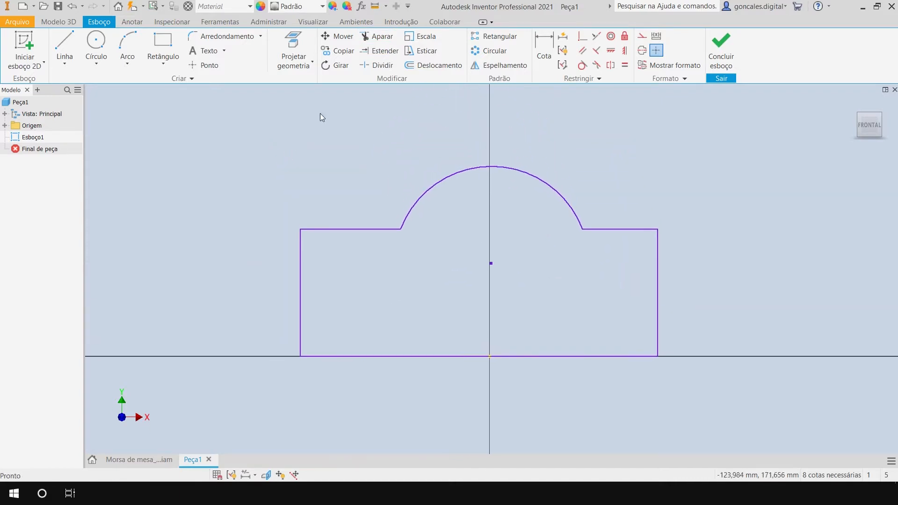
Fillet both corners between the arc and the upper edge with a 10 mm radius, and place the radius dimension outside the profile.
{"action": "left_click", "coordinate": [223, 36]}
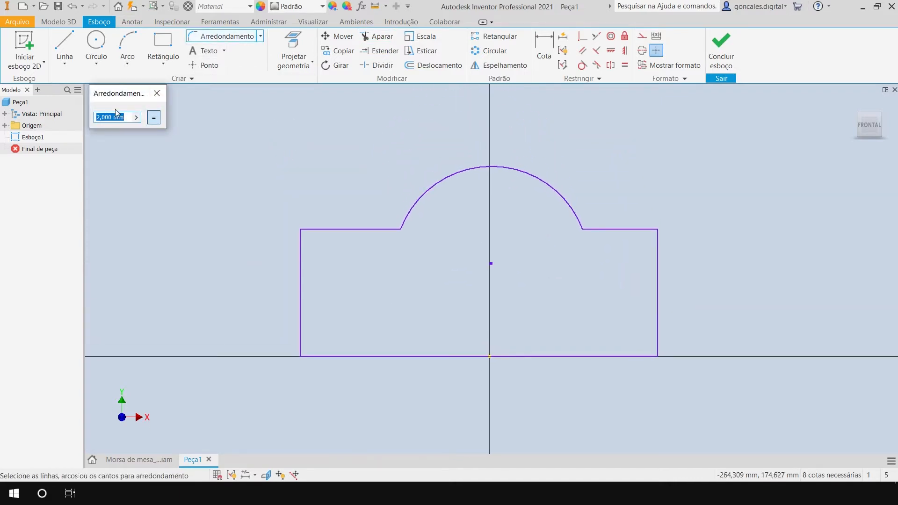
{"action": "type", "text": "10"}
{"action": "key", "text": "Return"}
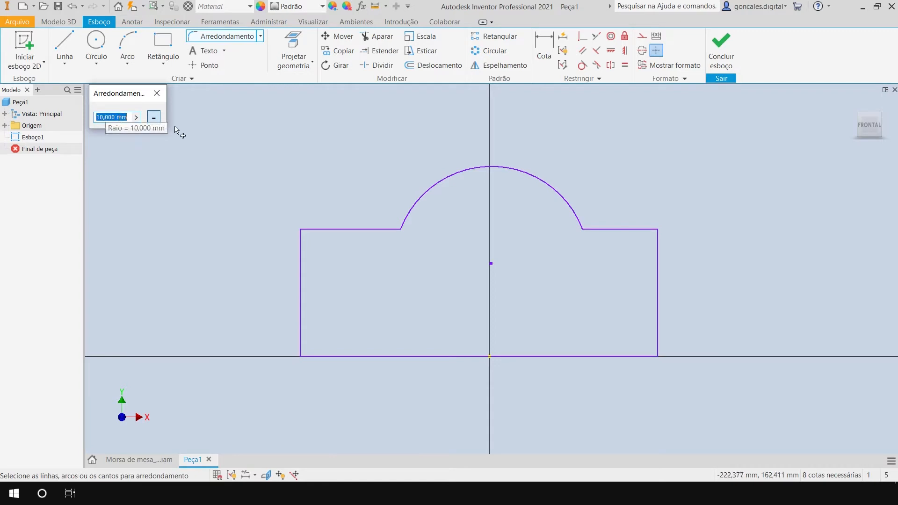
{"action": "left_click", "coordinate": [405, 217]}
{"action": "left_click", "coordinate": [384, 229]}
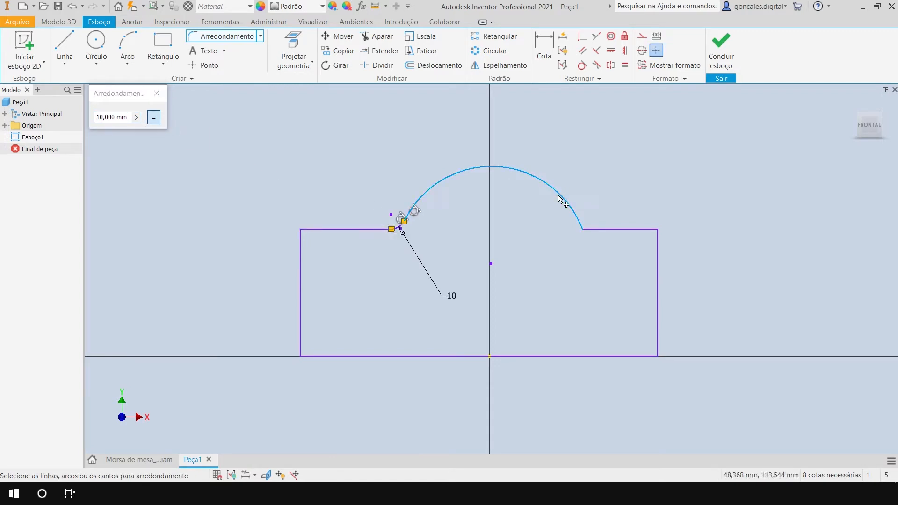
{"action": "left_click", "coordinate": [613, 220]}
{"action": "key", "text": "Escape"}
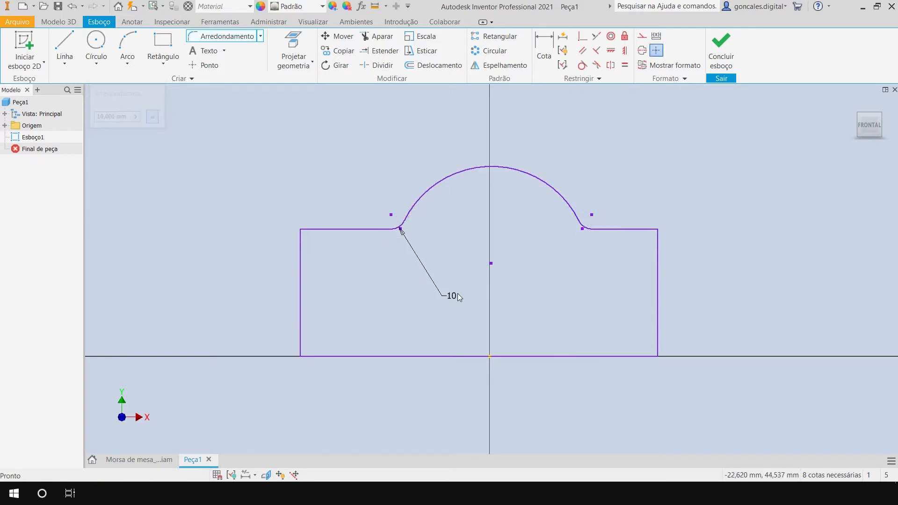
{"action": "left_click_drag", "start_coordinate": [456, 298], "coordinate": [347, 182]}
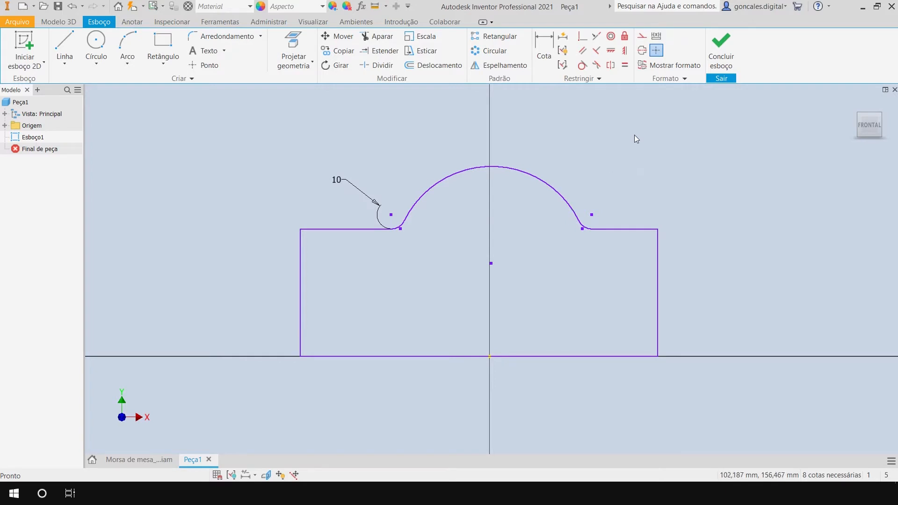
Dimension the large upper arc with a radius of 14 mm.
{"action": "left_click", "coordinate": [544, 46]}
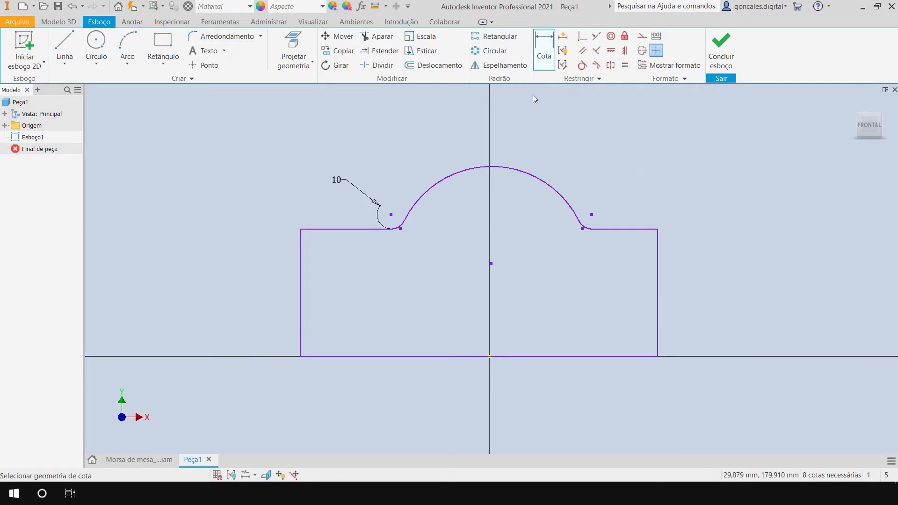
{"action": "left_click", "coordinate": [519, 174]}
{"action": "left_click", "coordinate": [573, 153]}
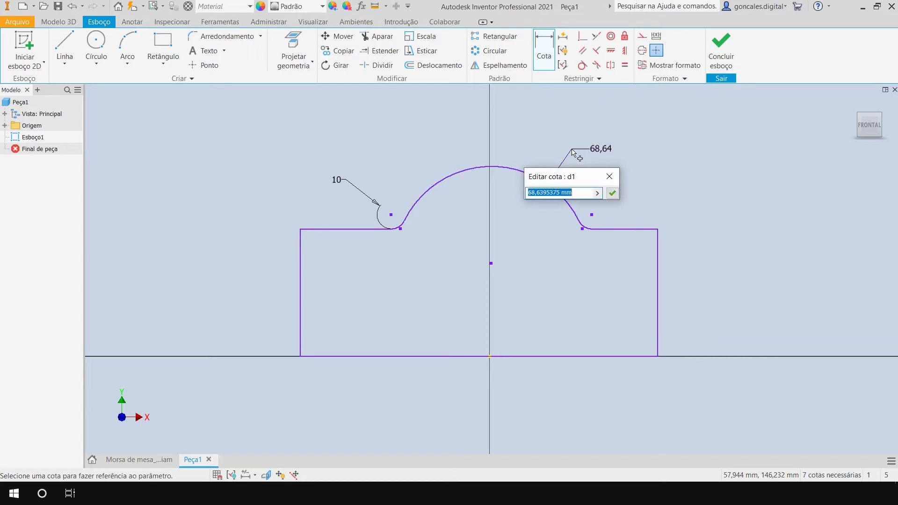
{"action": "key", "text": "Return"}
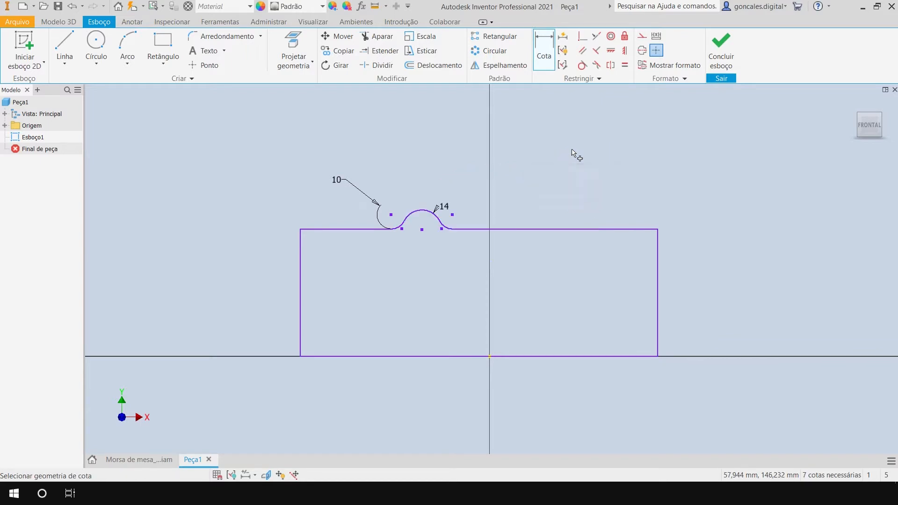
{"action": "key", "text": "Escape"}
Reshape the profile freehand into a narrower outline around the small arc, with its base line below the horizontal axis.
{"action": "left_click_drag", "start_coordinate": [657, 230], "coordinate": [531, 257]}
{"action": "mouse_move", "coordinate": [300, 230]}
{"action": "left_mouse_down"}
{"action": "mouse_move", "coordinate": [332, 293]}
{"action": "mouse_move", "coordinate": [315, 257]}
{"action": "mouse_move", "coordinate": [315, 276]}
{"action": "left_mouse_up"}
{"action": "left_click_drag", "start_coordinate": [543, 268], "coordinate": [522, 290]}
{"action": "mouse_move", "coordinate": [363, 278]}
{"action": "left_mouse_down"}
{"action": "mouse_move", "coordinate": [381, 294]}
{"action": "mouse_move", "coordinate": [423, 281]}
{"action": "mouse_move", "coordinate": [417, 269]}
{"action": "left_mouse_up"}
{"action": "scroll", "coordinate": [464, 338], "scroll_direction": "up", "scroll_amount": 3}
{"action": "middle_click_drag", "start_coordinate": [443, 335], "coordinate": [495, 247]}
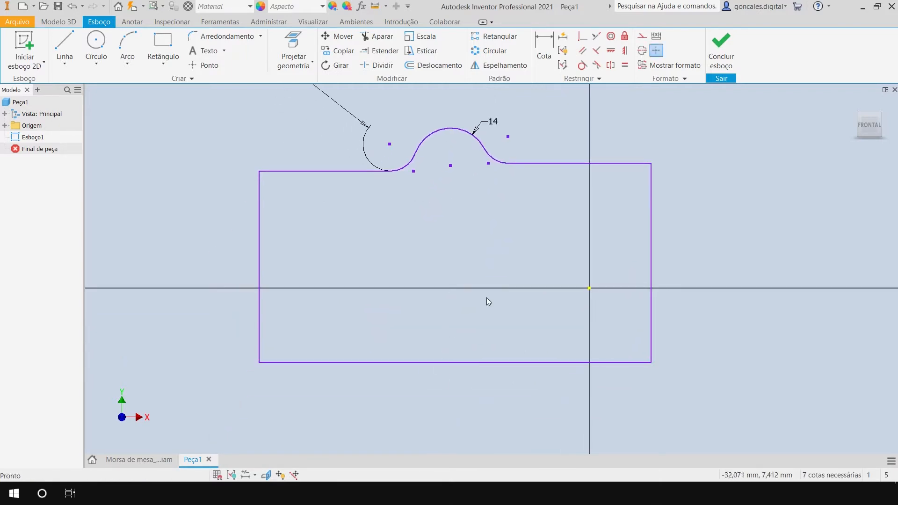
Make the base line's midpoint coincident with the sketch origin, and move the 14 mm arc's centre closer to the vertical axis.
{"action": "left_click", "coordinate": [582, 37]}
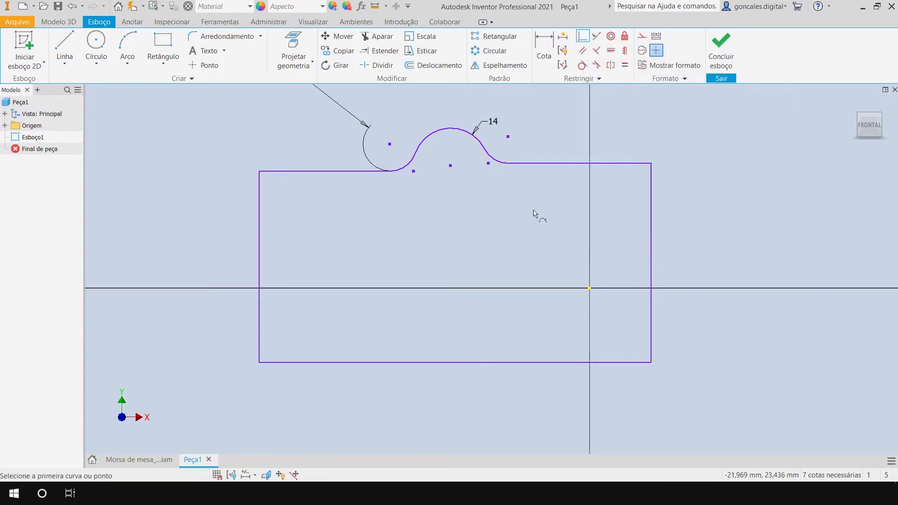
{"action": "left_click", "coordinate": [455, 363]}
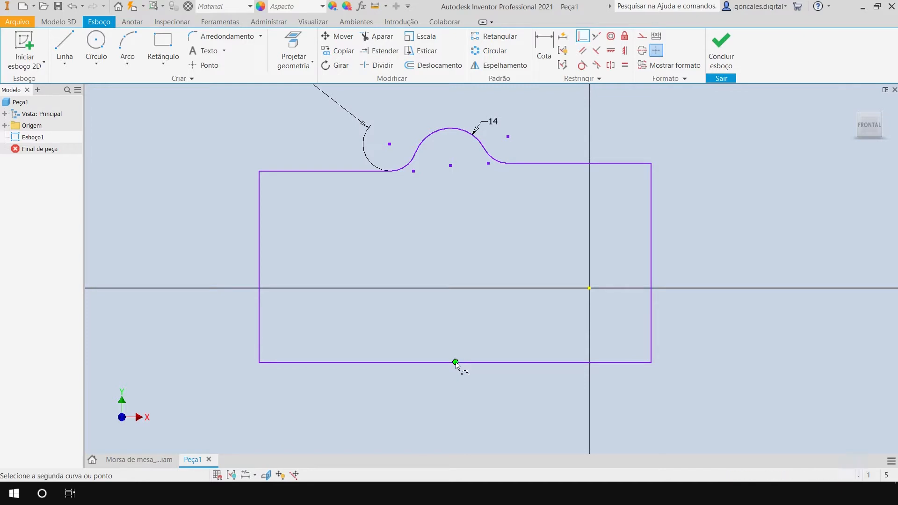
{"action": "left_click", "coordinate": [589, 288]}
{"action": "middle_click_drag", "start_coordinate": [659, 221], "coordinate": [537, 253]}
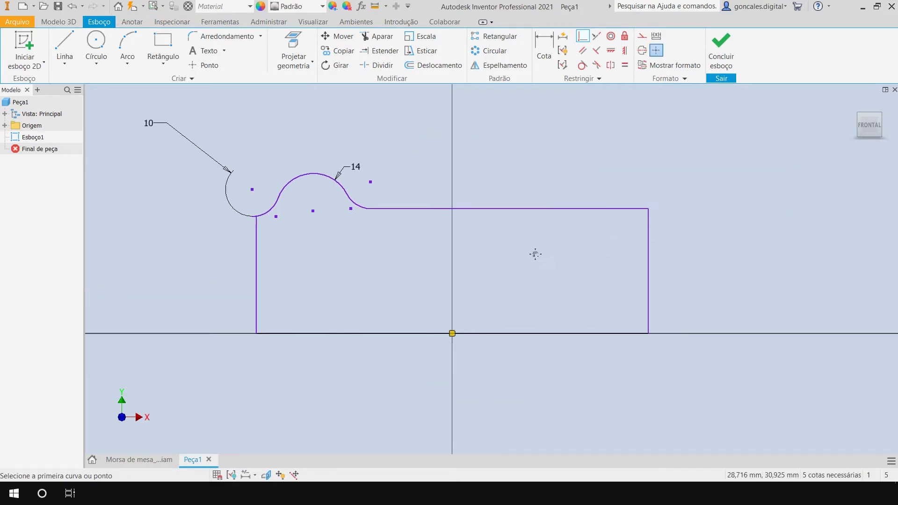
{"action": "mouse_move", "coordinate": [355, 184]}
{"action": "left_mouse_down"}
{"action": "mouse_move", "coordinate": [437, 182]}
{"action": "mouse_move", "coordinate": [418, 214]}
{"action": "left_mouse_up"}
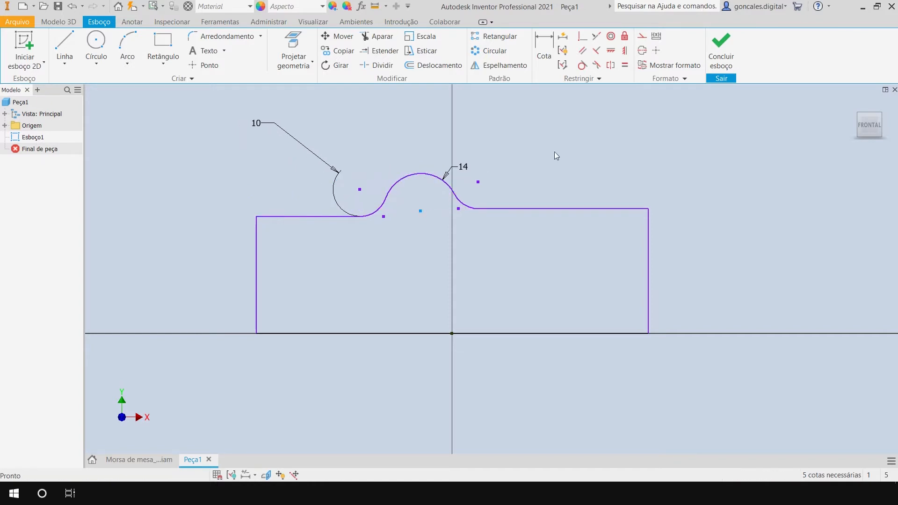
Draw a line from the 14 mm arc's centre to the sketch origin and constrain it vertical.
{"action": "left_click", "coordinate": [68, 42]}
{"action": "left_click", "coordinate": [420, 211]}
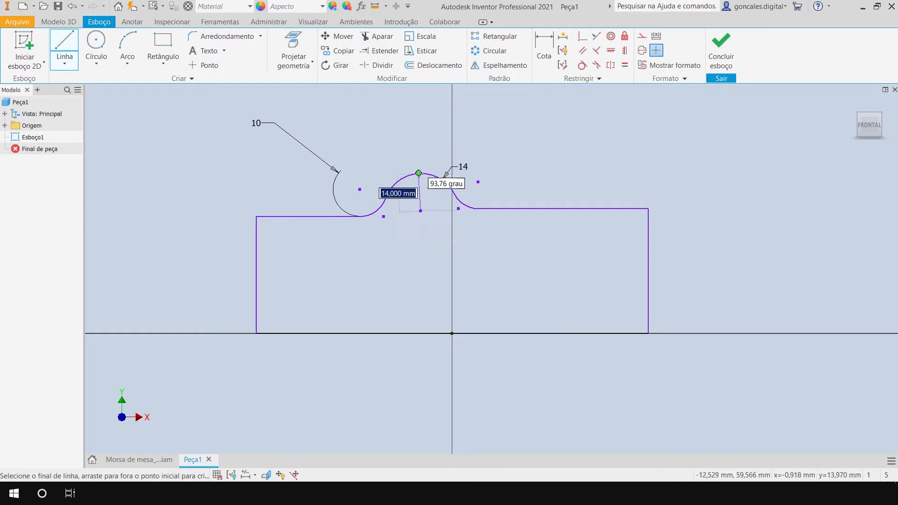
{"action": "double_click", "coordinate": [452, 333]}
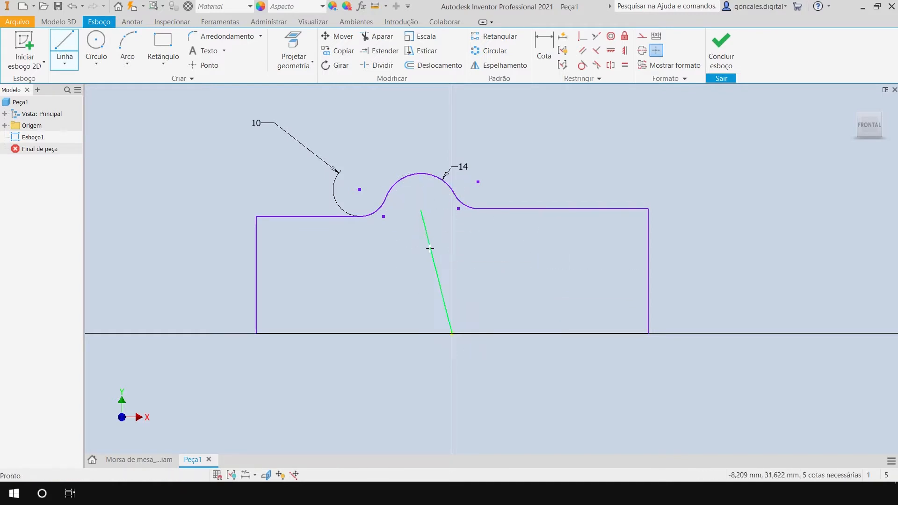
{"action": "left_click", "coordinate": [625, 53]}
{"action": "left_click", "coordinate": [626, 52]}
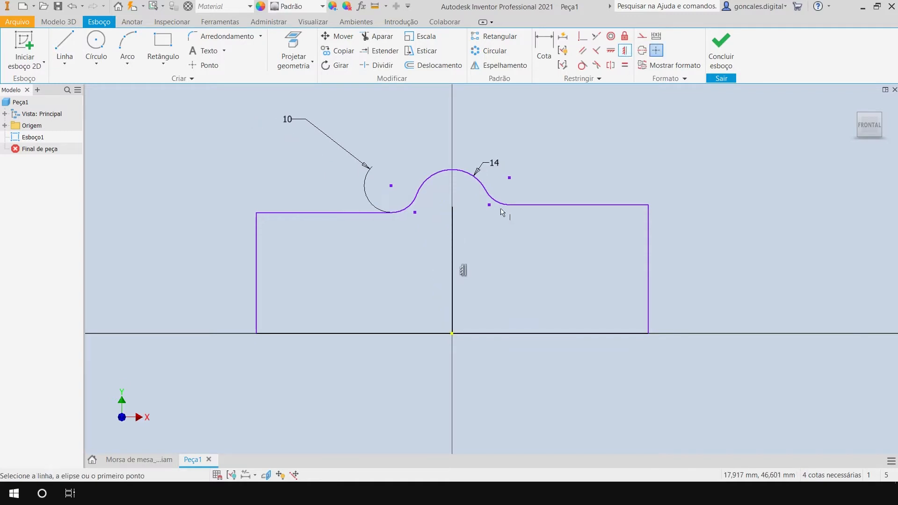
{"action": "key", "text": "Escape"}
Convert the vertical line between the arc's centre and the origin to construction geometry.
{"action": "left_click_drag", "start_coordinate": [466, 171], "coordinate": [469, 173]}
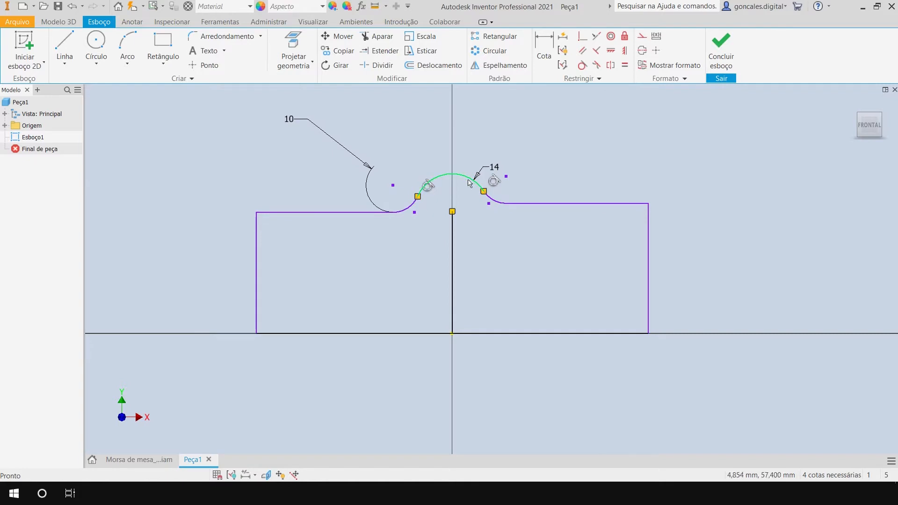
{"action": "left_click", "coordinate": [452, 245]}
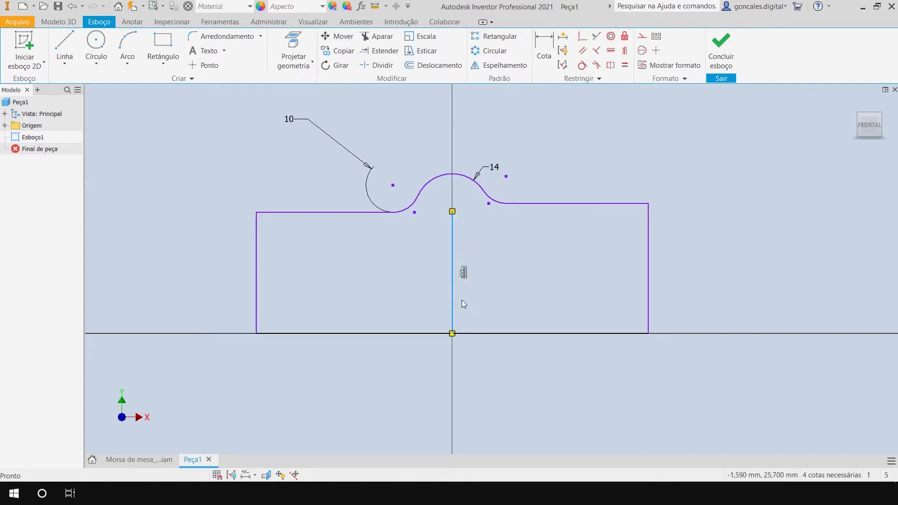
{"action": "left_click", "coordinate": [642, 37]}
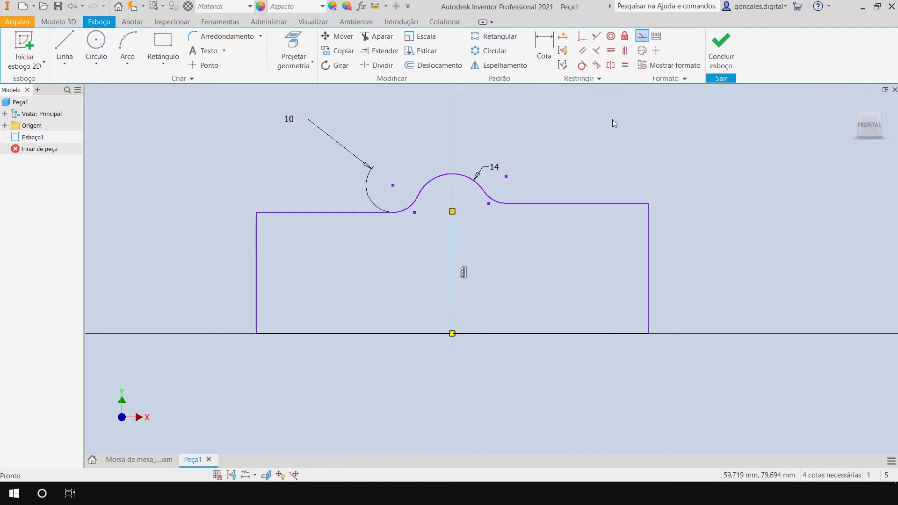
{"action": "key", "text": "Escape"}
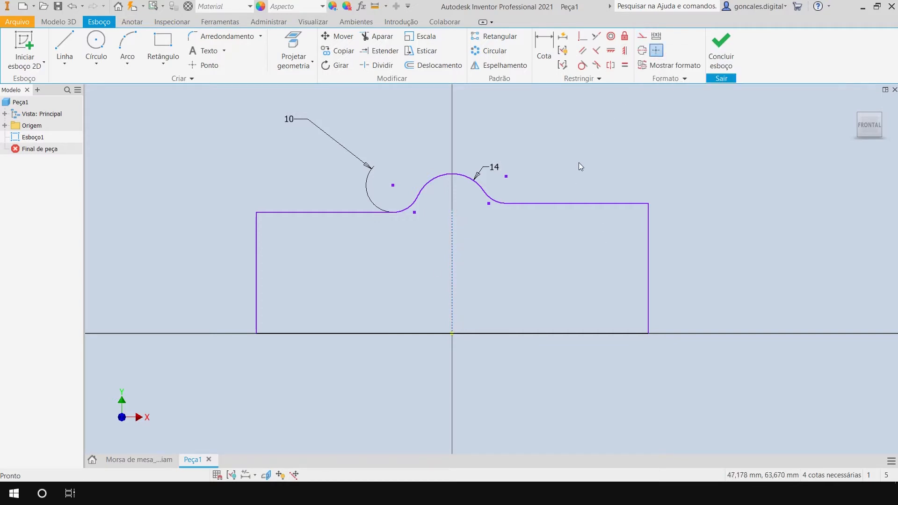
Make the two upper edges on either side of the rounded top collinear.
{"action": "left_click", "coordinate": [597, 36]}
{"action": "left_click", "coordinate": [539, 204]}
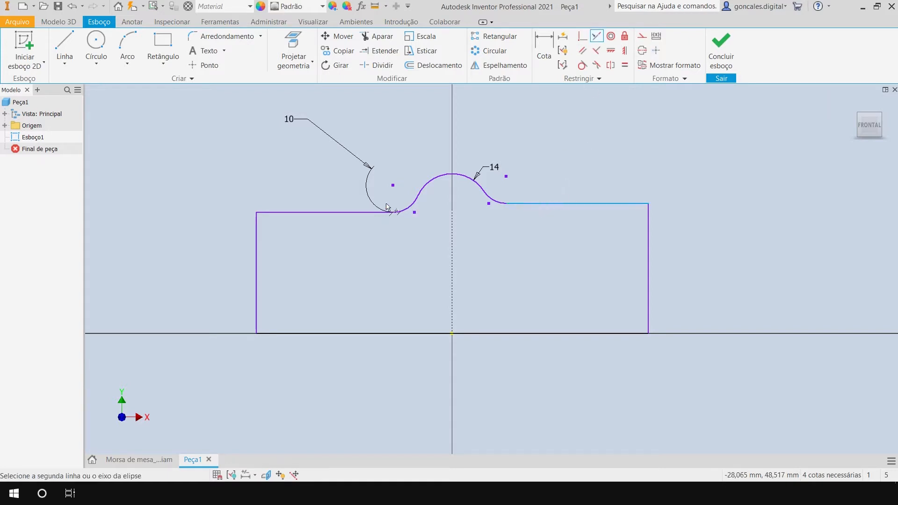
{"action": "left_click", "coordinate": [340, 213]}
{"action": "key", "text": "Escape"}
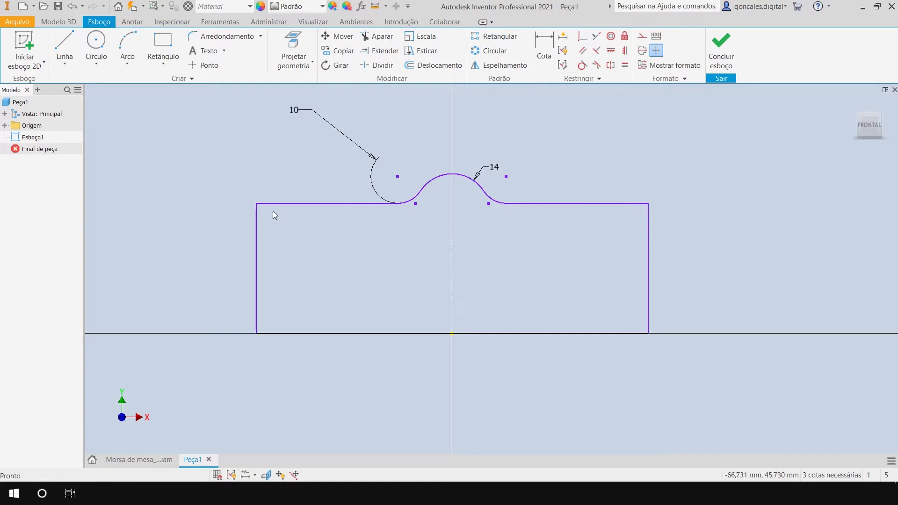
Reshape the profile freehand, pulling its upper corner and the top arc into a narrower, lower outline.
{"action": "left_click_drag", "start_coordinate": [256, 206], "coordinate": [287, 244]}
{"action": "left_click_drag", "start_coordinate": [449, 177], "coordinate": [463, 218]}
{"action": "left_click", "coordinate": [507, 202]}
{"action": "left_click_drag", "start_coordinate": [564, 263], "coordinate": [569, 252]}
{"action": "left_click", "coordinate": [582, 191]}
Dimension the profile's overall width between the two vertical sides as 70 mm.
{"action": "left_click", "coordinate": [544, 49]}
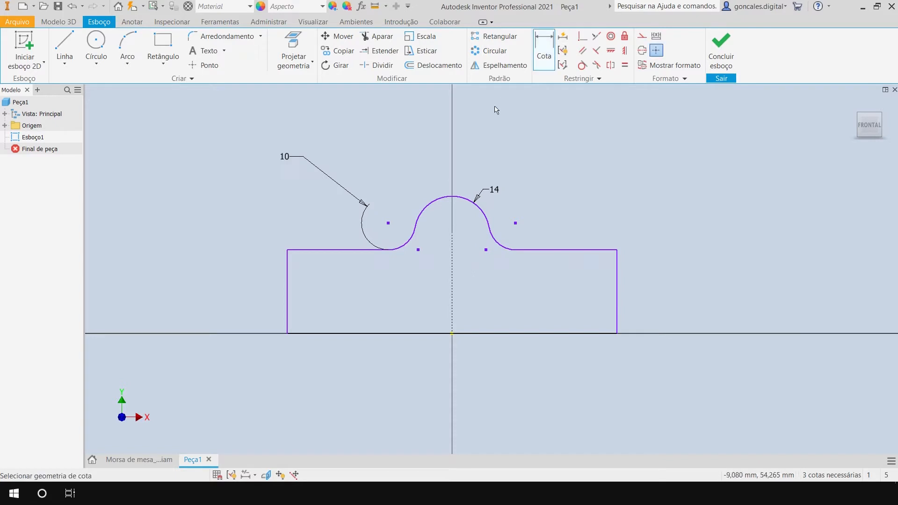
{"action": "left_click", "coordinate": [289, 281]}
{"action": "left_click", "coordinate": [617, 281]}
{"action": "left_click", "coordinate": [491, 368]}
{"action": "type", "text": "70"}
{"action": "key", "text": "Return"}
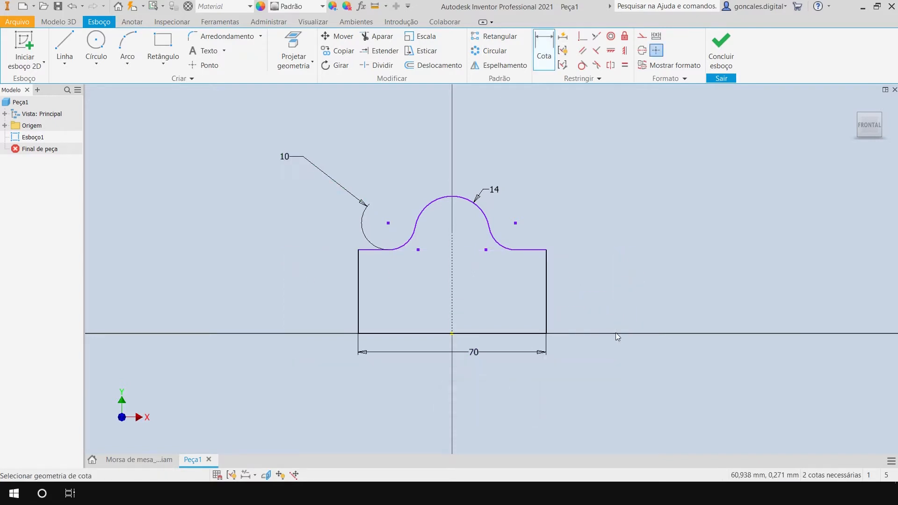
{"action": "key", "text": "Escape"}
Move the 10 mm radius dimension closer to its fillet, level with the arc.
{"action": "scroll", "coordinate": [468, 293], "scroll_direction": "up", "scroll_amount": 6}
{"action": "scroll", "coordinate": [482, 286], "scroll_direction": "down", "scroll_amount": 5}
{"action": "middle_click_drag", "start_coordinate": [491, 268], "coordinate": [517, 297]}
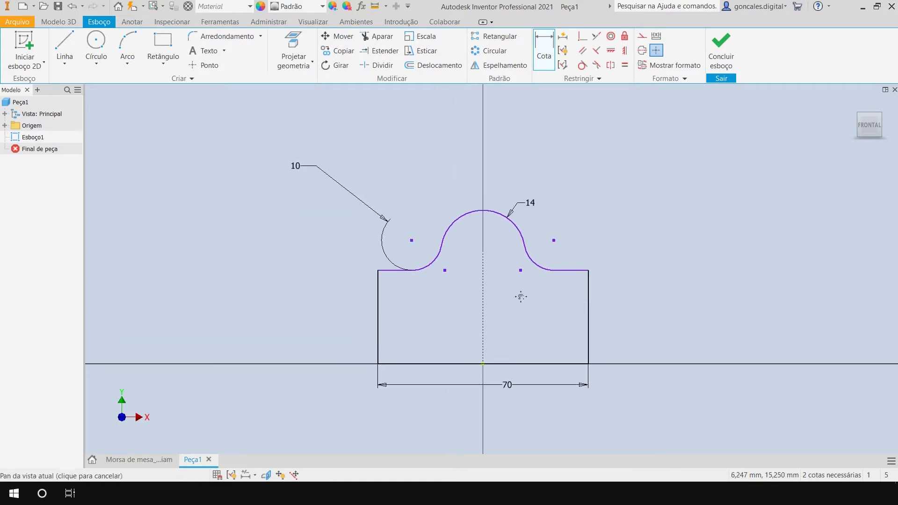
{"action": "scroll", "coordinate": [517, 296], "scroll_direction": "up", "scroll_amount": 3}
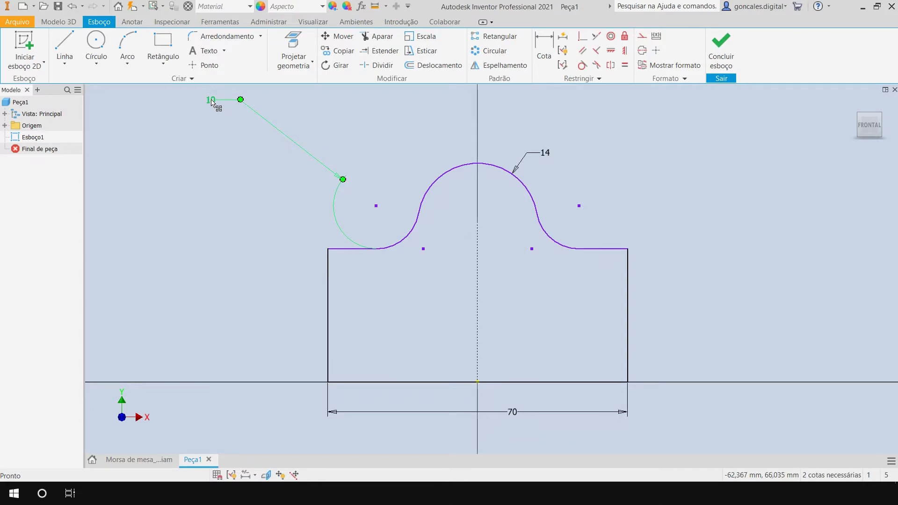
{"action": "left_click_drag", "start_coordinate": [211, 104], "coordinate": [278, 198]}
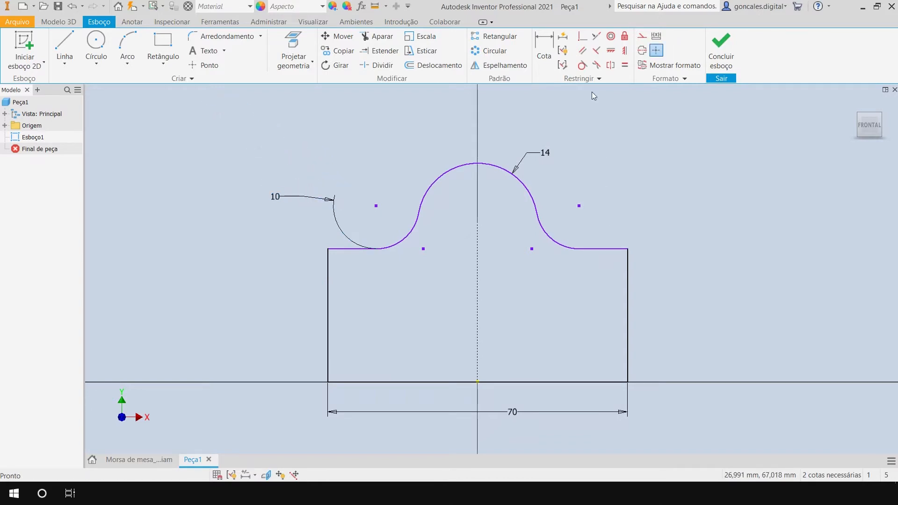
Dimension the height from the base line to the upper edge as 30 mm, outside the profile.
{"action": "left_click", "coordinate": [544, 45]}
{"action": "left_click", "coordinate": [607, 249]}
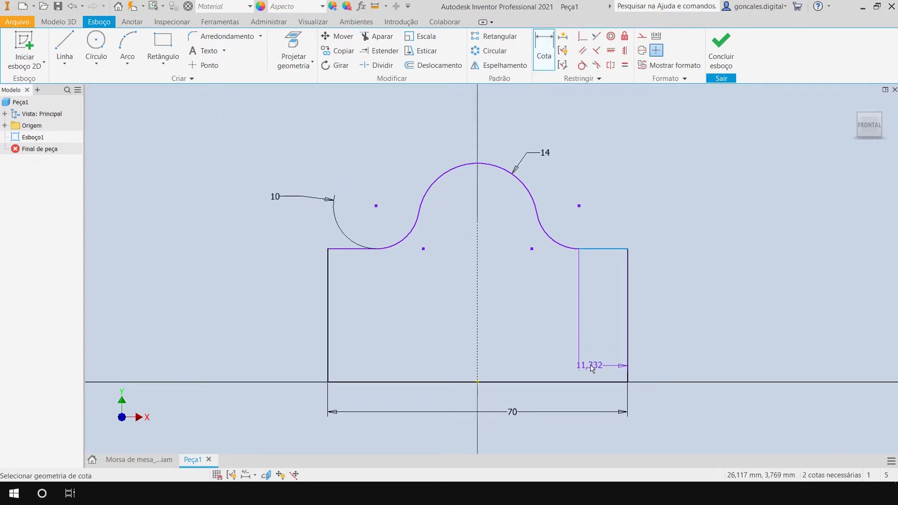
{"action": "left_click", "coordinate": [587, 383]}
{"action": "left_click", "coordinate": [718, 307]}
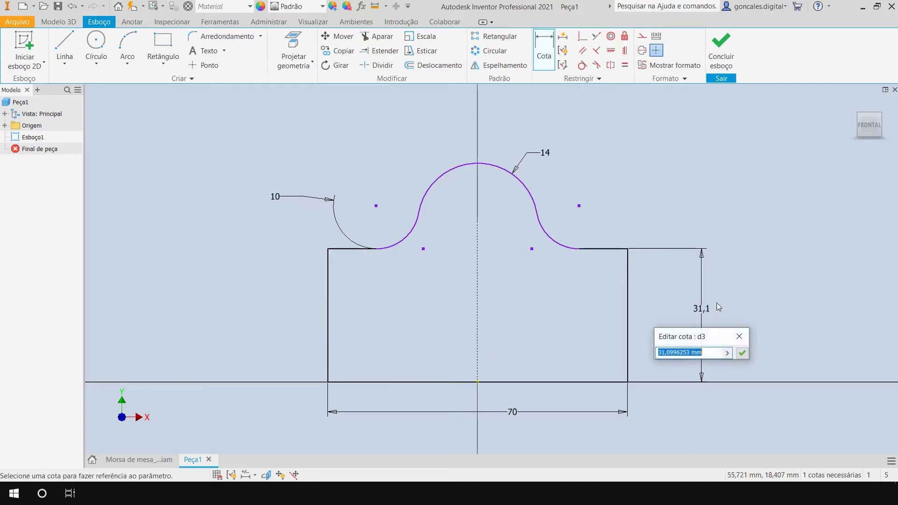
{"action": "type", "text": "30"}
{"action": "key", "text": "Return"}
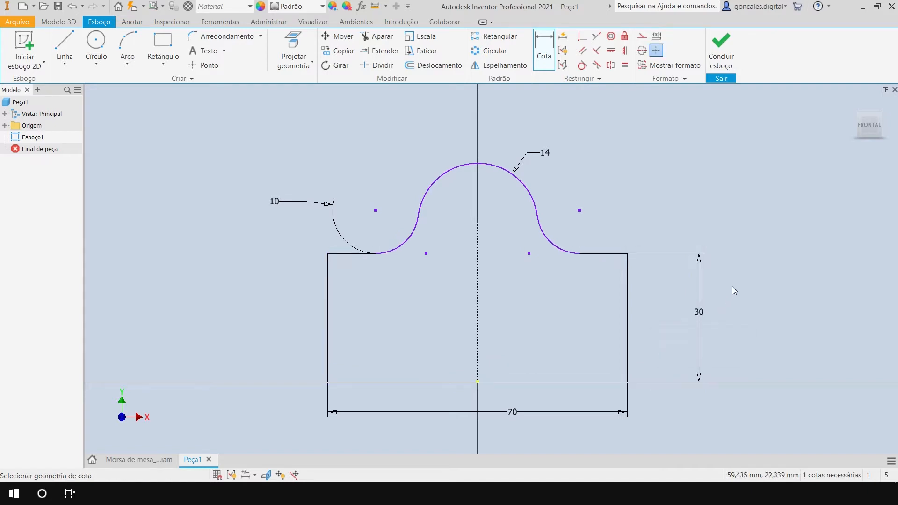
{"action": "key", "text": "Escape"}
Draw a line from the 14 mm arc's centre to the right fillet's end on the upper edge, and constrain it horizontal.
{"action": "left_click_drag", "start_coordinate": [506, 171], "coordinate": [499, 189]}
{"action": "left_click_drag", "start_coordinate": [478, 240], "coordinate": [478, 222]}
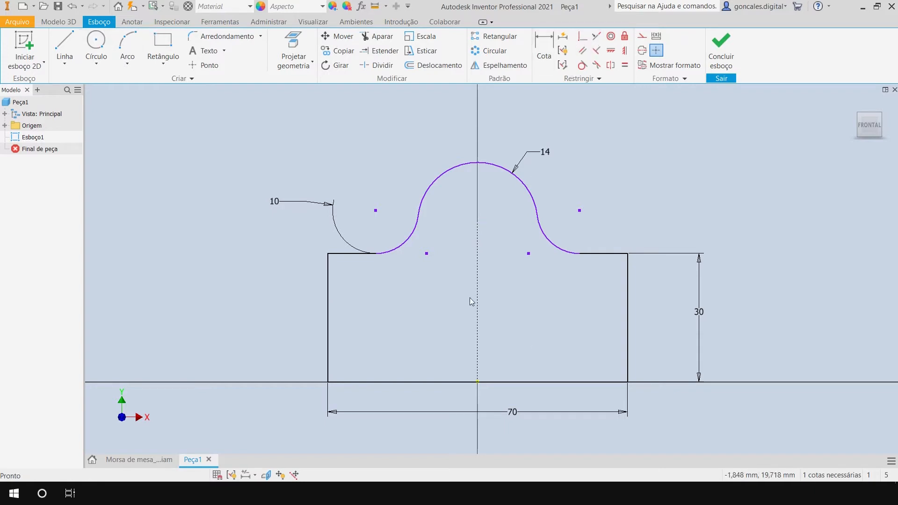
{"action": "left_click", "coordinate": [65, 43]}
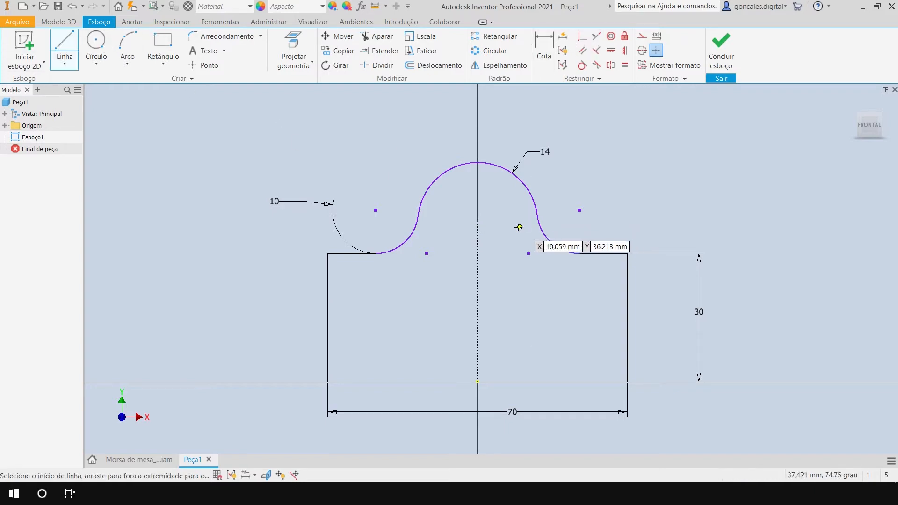
{"action": "left_click", "coordinate": [477, 222]}
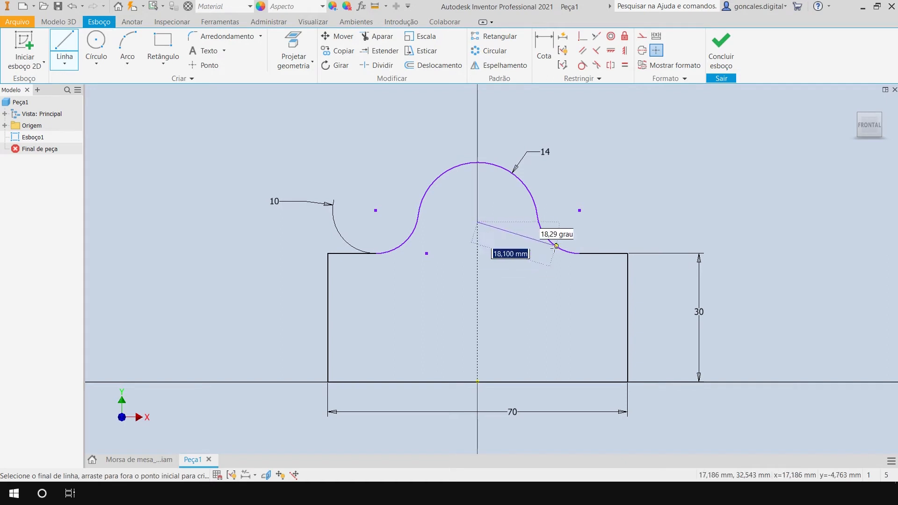
{"action": "left_click", "coordinate": [580, 253]}
{"action": "key", "text": "Escape"}
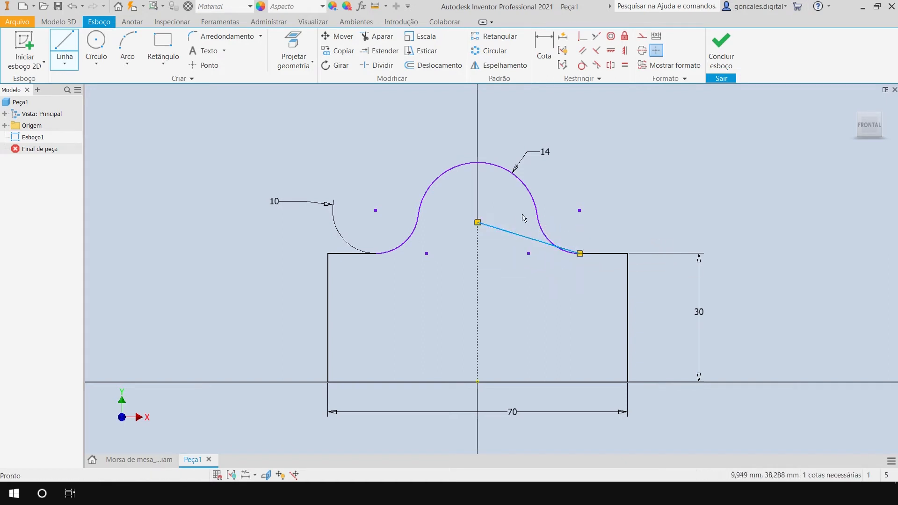
{"action": "left_click", "coordinate": [610, 50]}
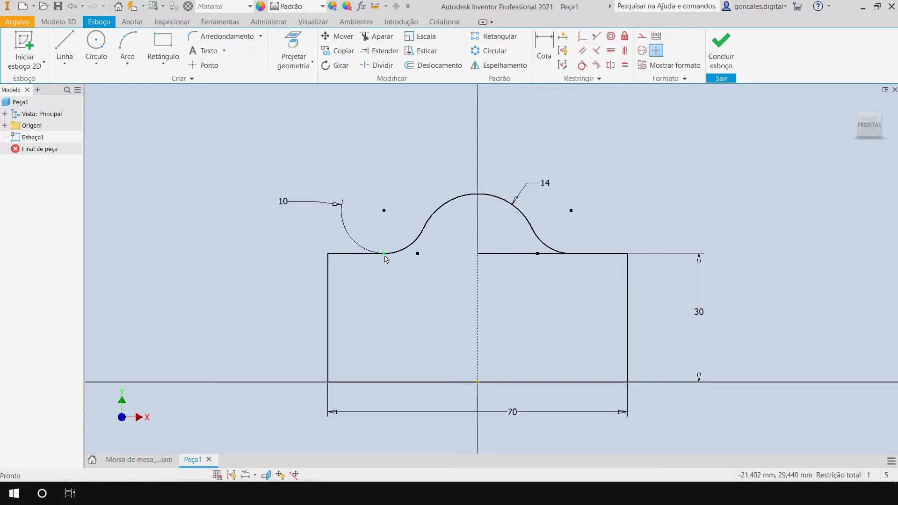
Convert the new horizontal line to construction geometry and move the 30 mm height dimension closer to the profile.
{"action": "left_click", "coordinate": [506, 258]}
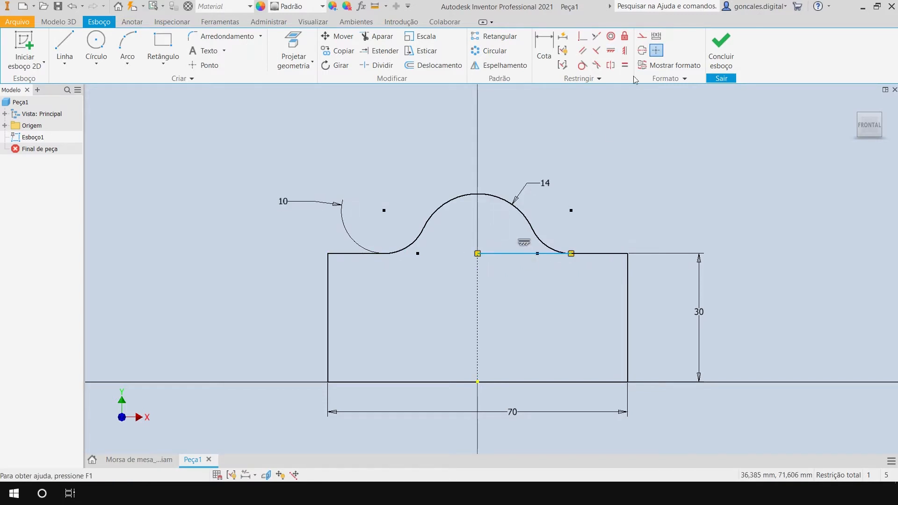
{"action": "left_click", "coordinate": [622, 171]}
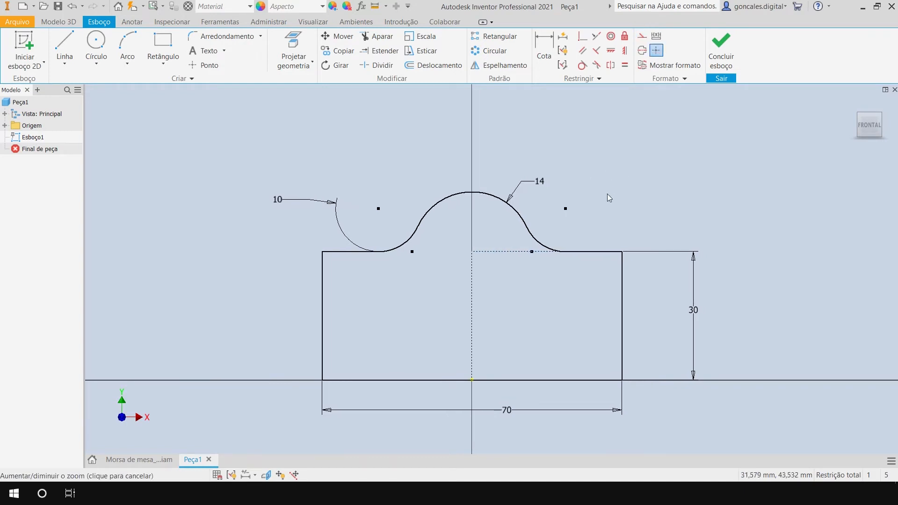
{"action": "scroll", "coordinate": [608, 191], "scroll_direction": "down", "scroll_amount": 2}
{"action": "scroll", "coordinate": [608, 187], "scroll_direction": "up", "scroll_amount": 1}
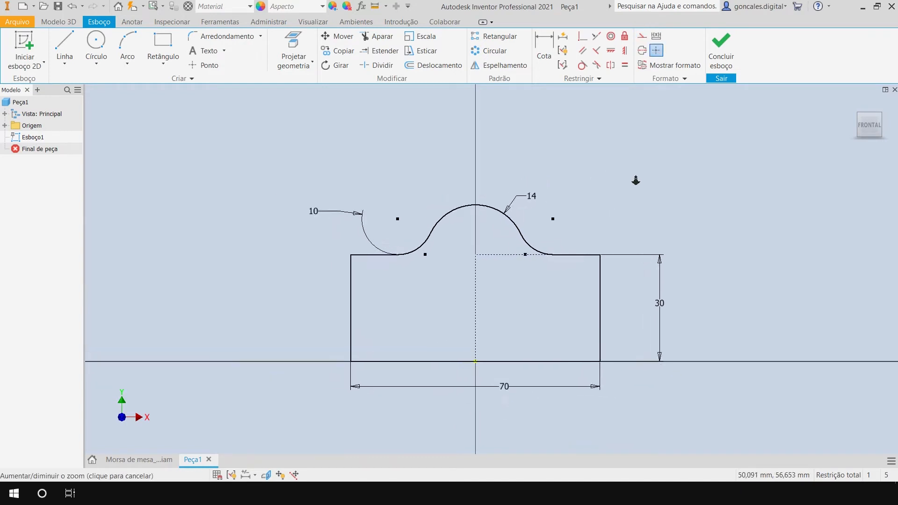
{"action": "middle_click_drag", "start_coordinate": [681, 249], "coordinate": [672, 238]}
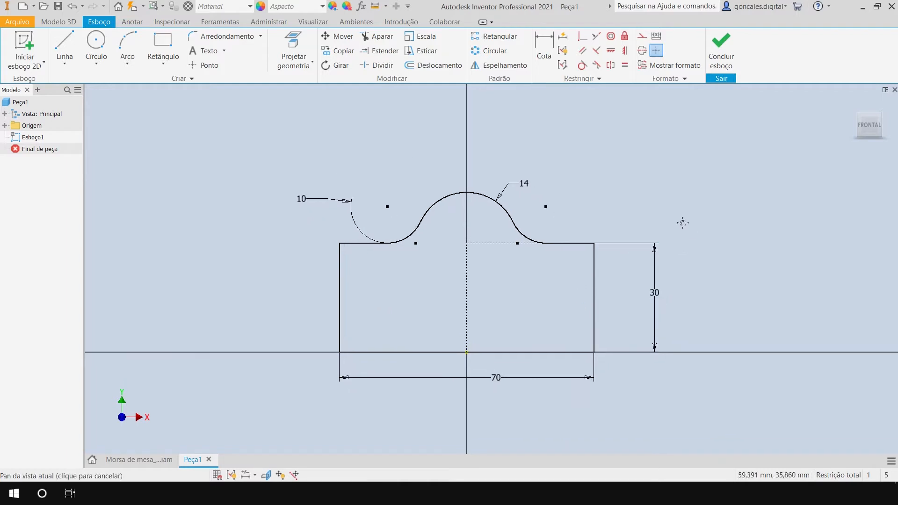
{"action": "left_click_drag", "start_coordinate": [657, 304], "coordinate": [657, 307]}
{"action": "left_click", "coordinate": [599, 296]}
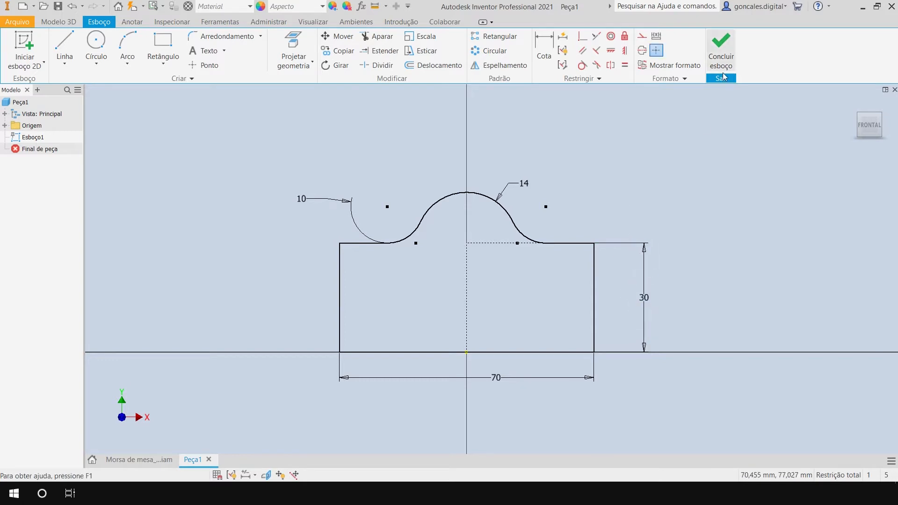
Finish the sketch and extrude the profile 18 mm in the flipped direction.
{"action": "left_click", "coordinate": [721, 49]}
{"action": "key", "text": "F4"}
{"action": "left_click_drag", "start_coordinate": [559, 279], "coordinate": [503, 267]}
{"action": "key", "text": "e"}
{"action": "middle_click_drag", "start_coordinate": [485, 339], "coordinate": [505, 340], "text": "shift"}
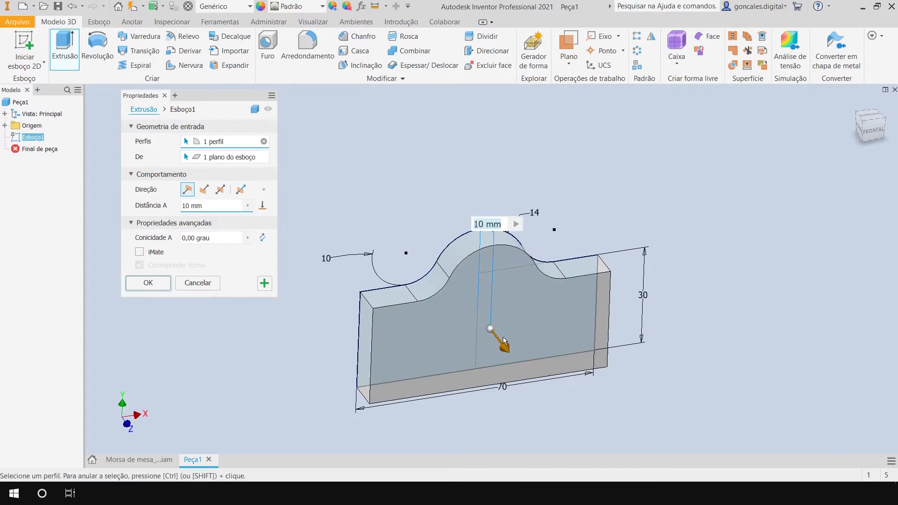
{"action": "left_click", "coordinate": [204, 190]}
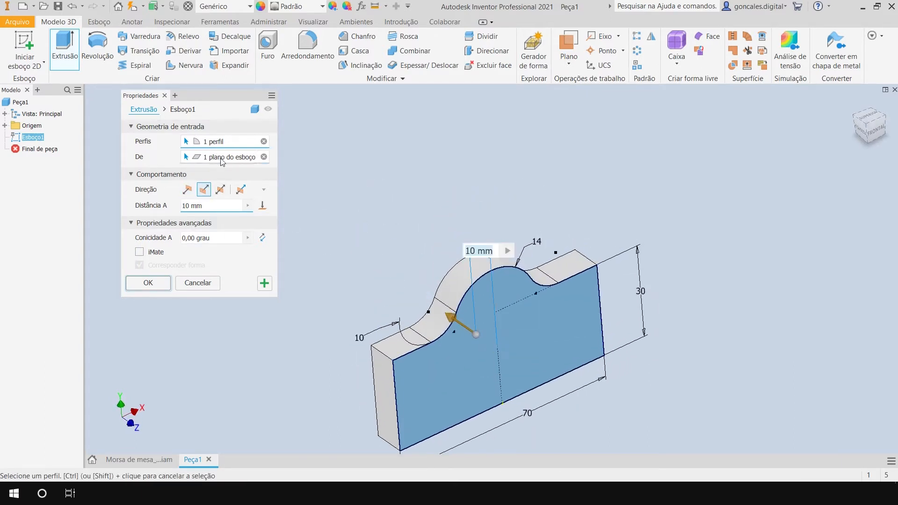
{"action": "left_click_drag", "start_coordinate": [204, 206], "coordinate": [161, 206]}
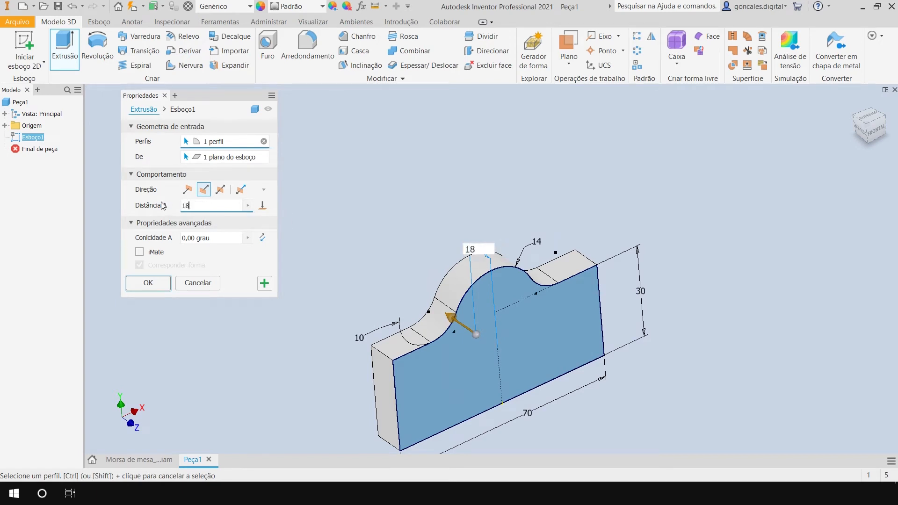
{"action": "key", "text": "Return"}
Apply the Verde oliva appearance to the extruded part.
{"action": "middle_click_drag", "start_coordinate": [551, 267], "coordinate": [533, 221]}
{"action": "middle_click_drag", "start_coordinate": [527, 255], "coordinate": [518, 246], "text": "shift"}
{"action": "middle_click_drag", "start_coordinate": [665, 237], "coordinate": [663, 242]}
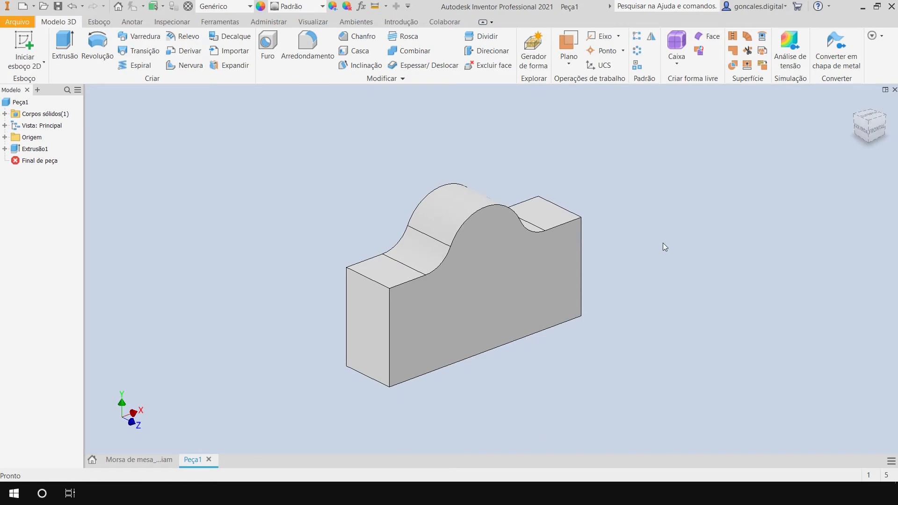
{"action": "left_click", "coordinate": [304, 8]}
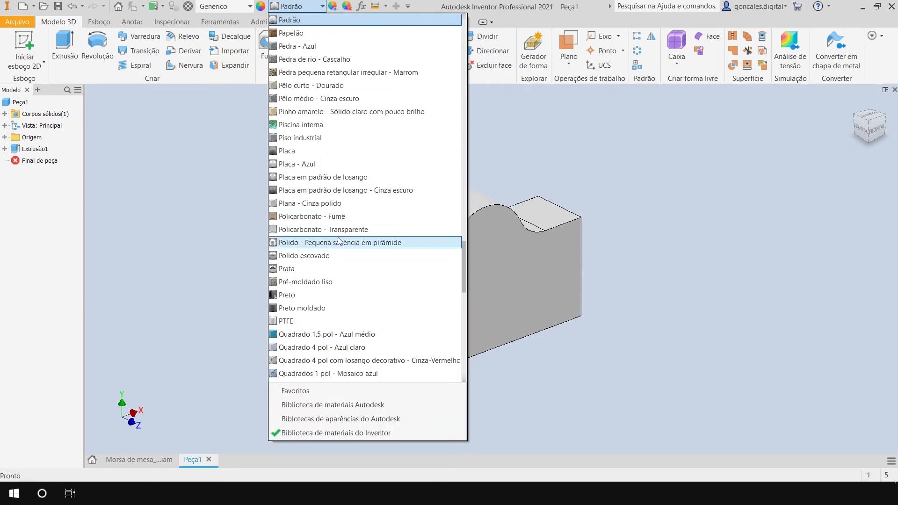
{"action": "key", "text": "v"}
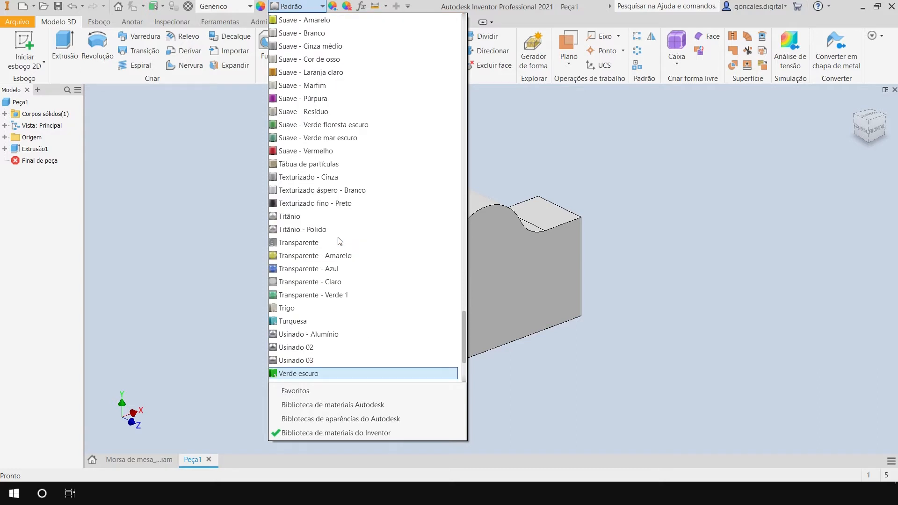
{"action": "scroll", "coordinate": [360, 258], "scroll_direction": "down", "scroll_amount": 3}
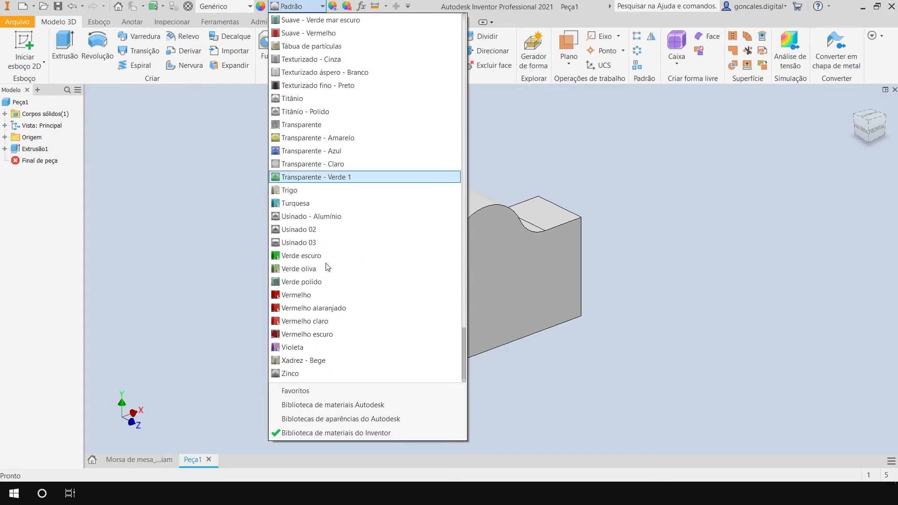
{"action": "left_click", "coordinate": [299, 270]}
{"action": "middle_click_drag", "start_coordinate": [663, 258], "coordinate": [677, 234], "text": "shift"}
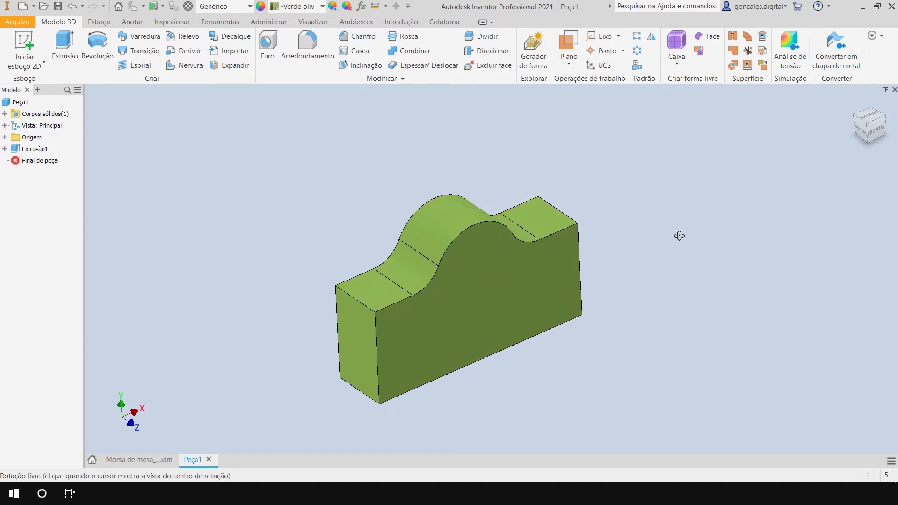
Chamfer the two vertical end edges of the part's front face with a 1 mm distance.
{"action": "left_click", "coordinate": [358, 36]}
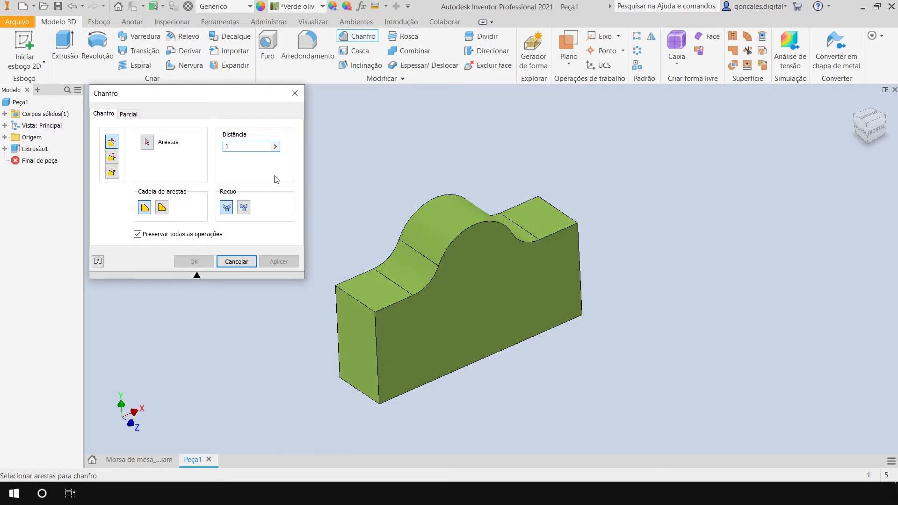
{"action": "type", "text": "1"}
{"action": "left_click", "coordinate": [399, 354]}
{"action": "middle_click_drag", "start_coordinate": [655, 332], "coordinate": [598, 342], "text": "shift"}
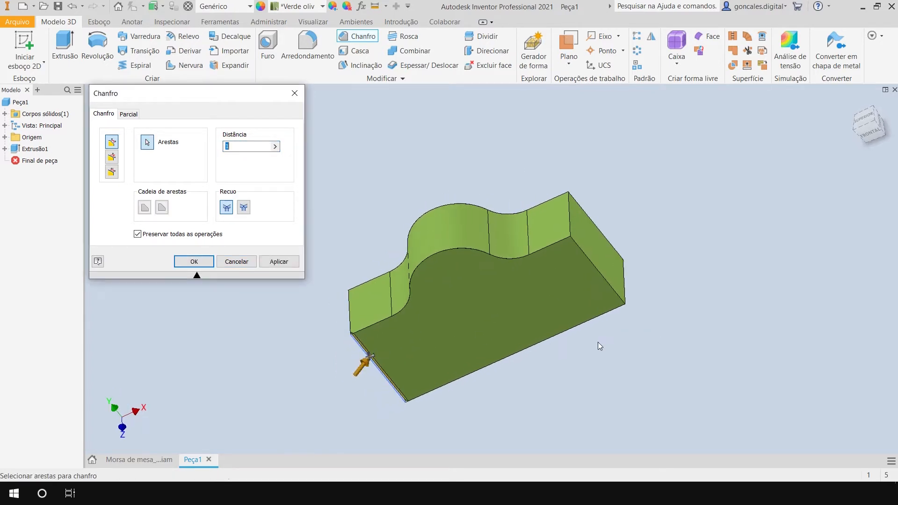
{"action": "left_click", "coordinate": [595, 268]}
{"action": "middle_click_drag", "start_coordinate": [521, 360], "coordinate": [577, 339], "text": "shift"}
{"action": "left_click", "coordinate": [204, 263]}
{"action": "middle_click_drag", "start_coordinate": [315, 254], "coordinate": [535, 354], "text": "shift"}
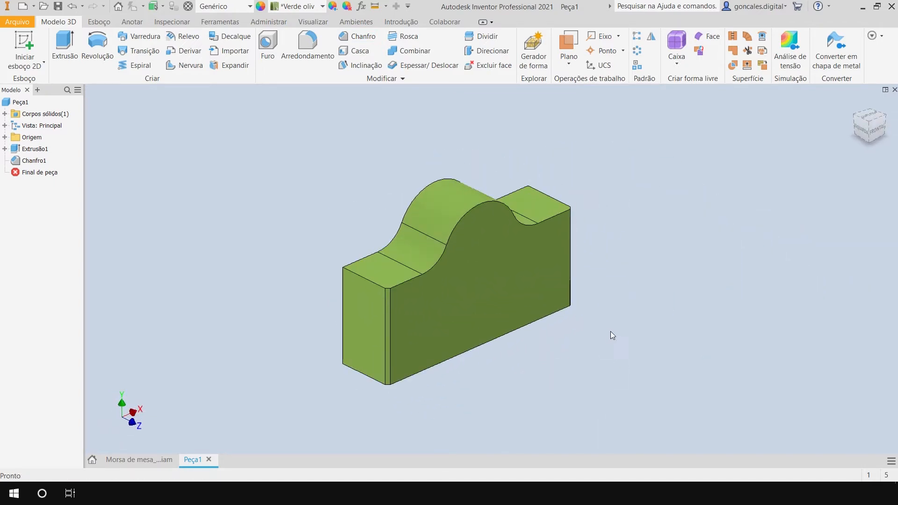
Save the part as XXX_Mancal in the Morsa de mesa folder.
{"action": "left_click", "coordinate": [58, 7]}
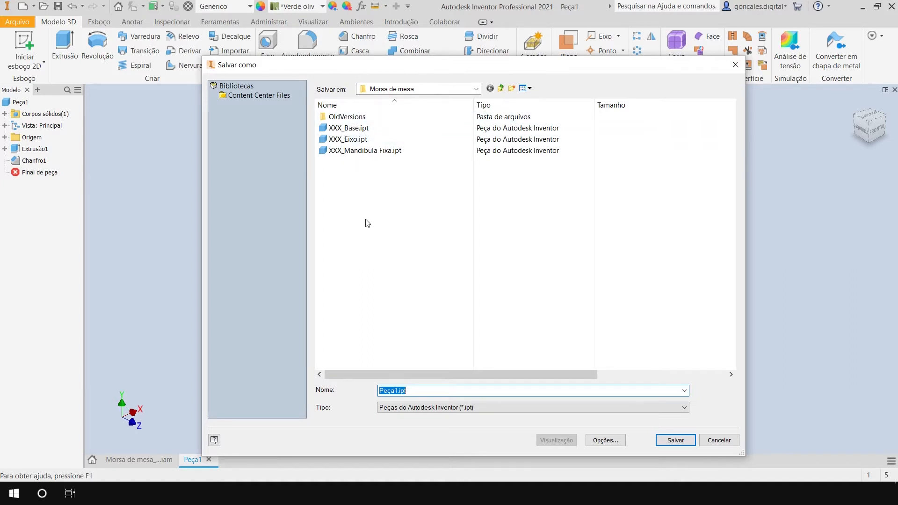
{"action": "left_click", "coordinate": [350, 150]}
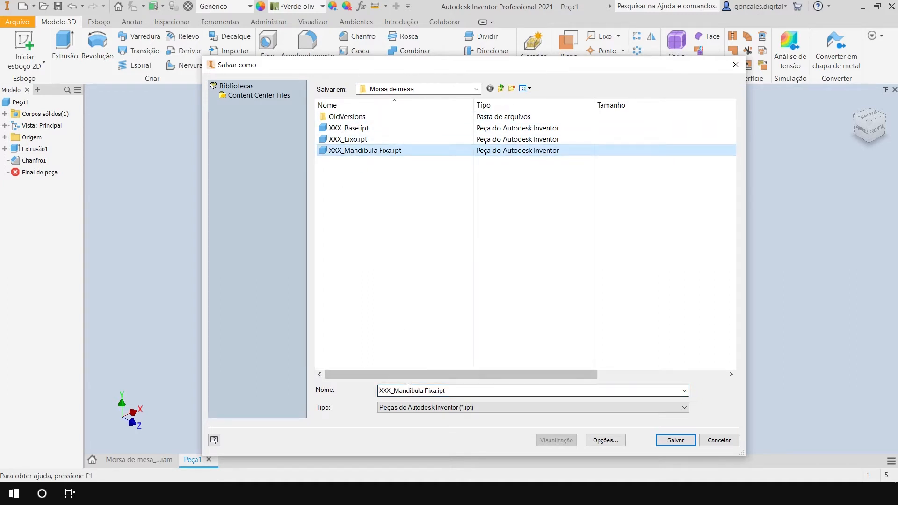
{"action": "left_click_drag", "start_coordinate": [394, 390], "coordinate": [498, 391]}
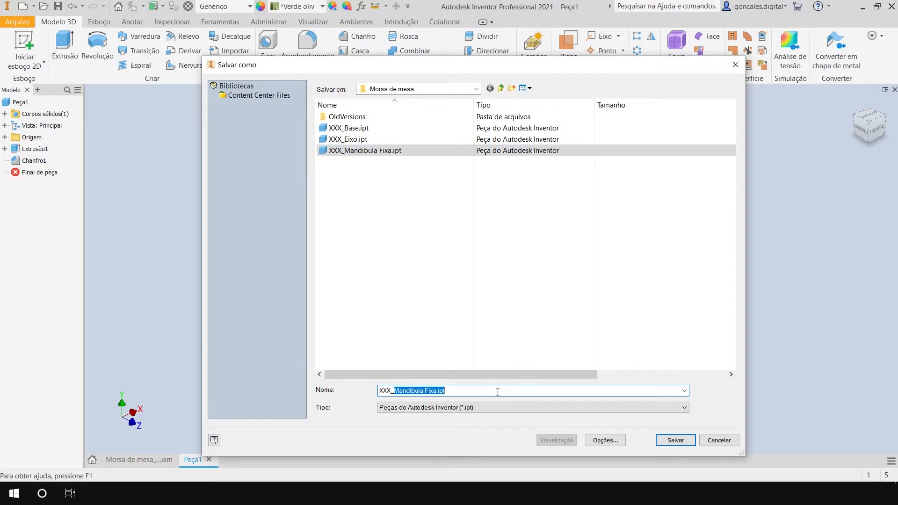
{"action": "type", "text": "Mancal"}
{"action": "left_click", "coordinate": [676, 441]}
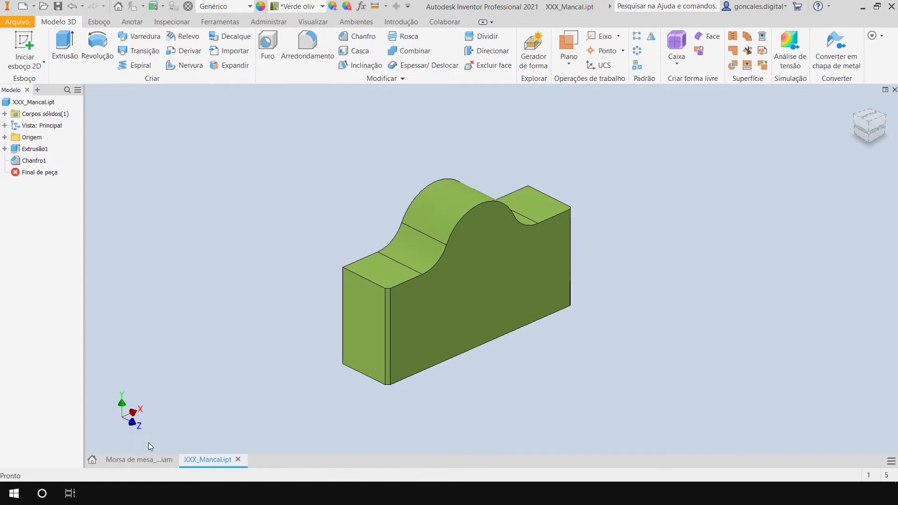
Insert one XXX_Mancal.ipt component into the Morsa de mesa_versao01.iam assembly, placed beyond the free end of the shaft.
{"action": "left_click", "coordinate": [124, 462]}
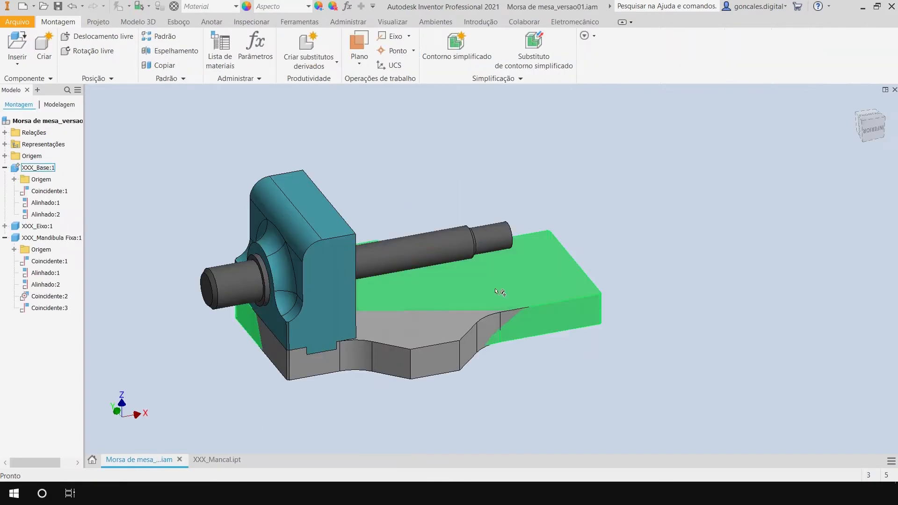
{"action": "middle_click_drag", "start_coordinate": [547, 183], "coordinate": [587, 180]}
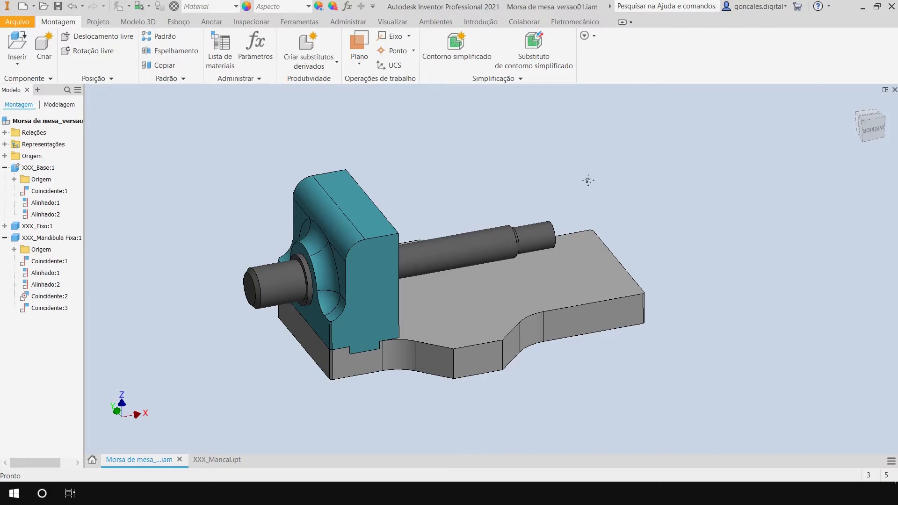
{"action": "key", "text": "p"}
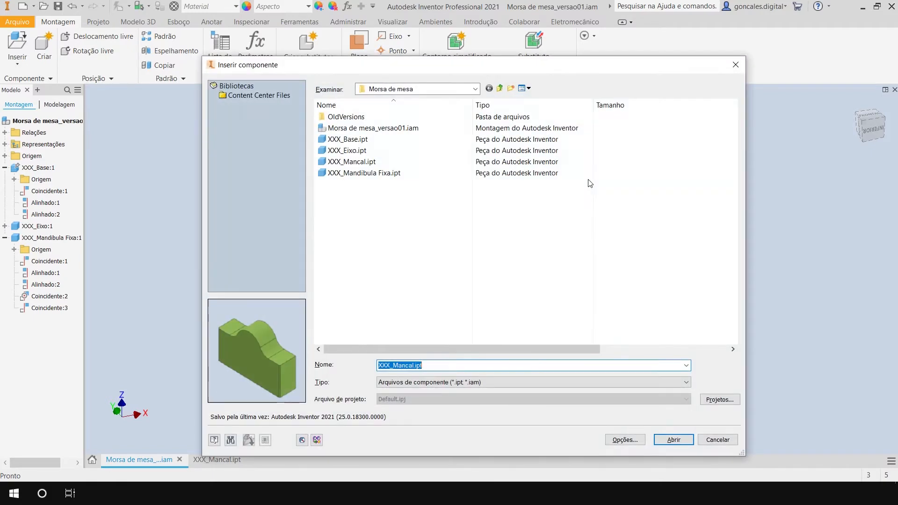
{"action": "left_click", "coordinate": [357, 164]}
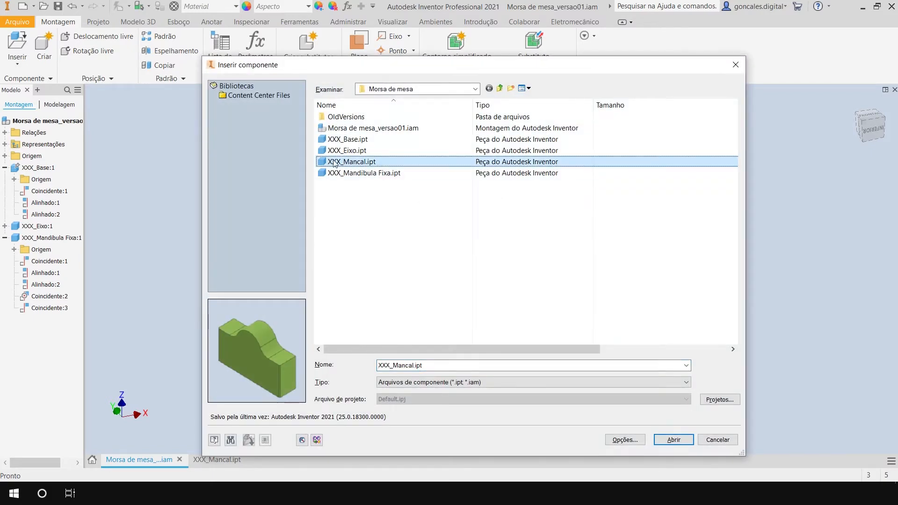
{"action": "left_click", "coordinate": [674, 440]}
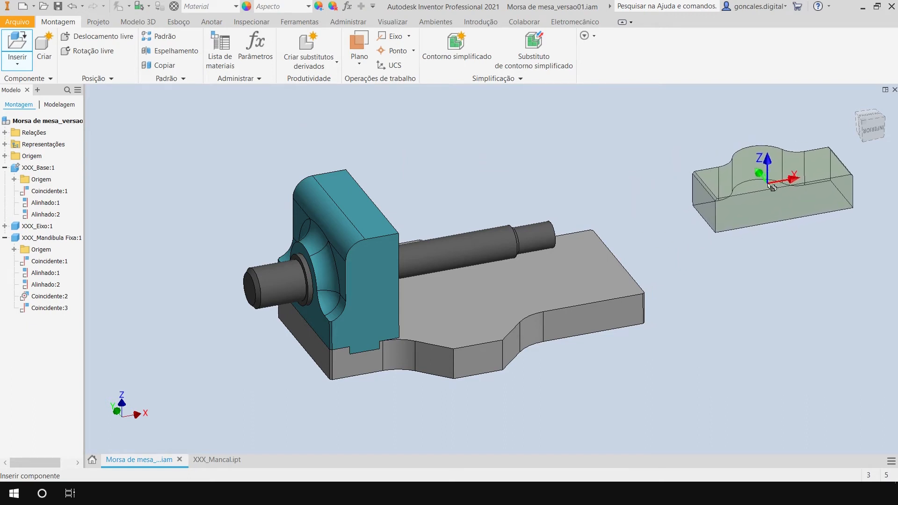
{"action": "left_click", "coordinate": [768, 186]}
{"action": "key", "text": "Escape"}
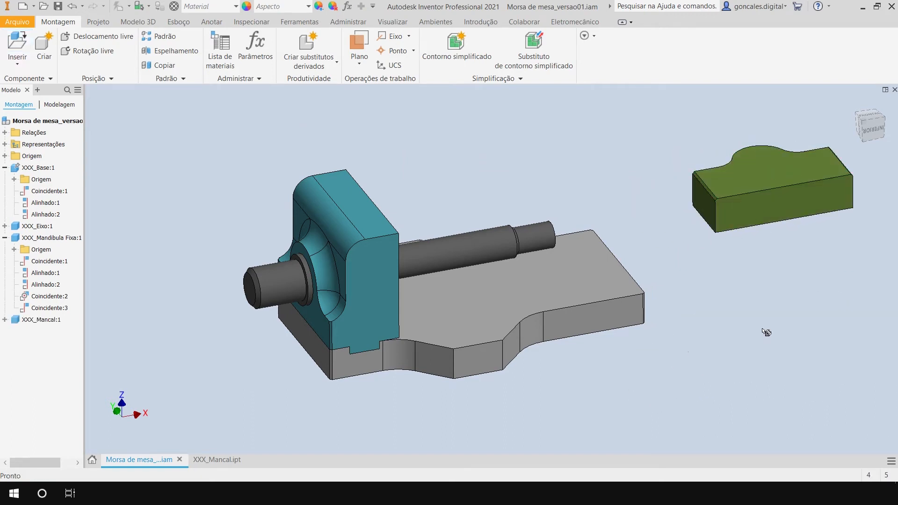
Move the green XXX_Mancal component closer to the free end of the vise base.
{"action": "middle_click_drag", "start_coordinate": [766, 332], "coordinate": [724, 339]}
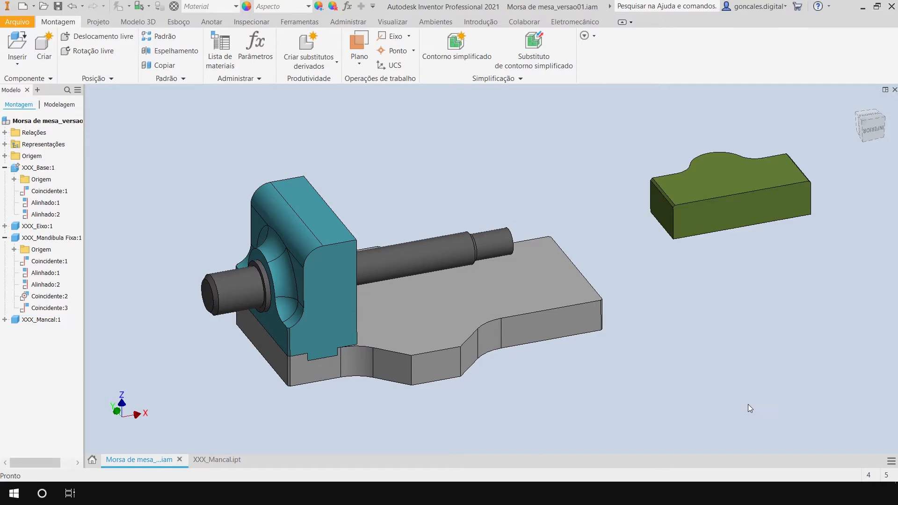
{"action": "left_click_drag", "start_coordinate": [747, 182], "coordinate": [714, 224]}
{"action": "left_click", "coordinate": [677, 290]}
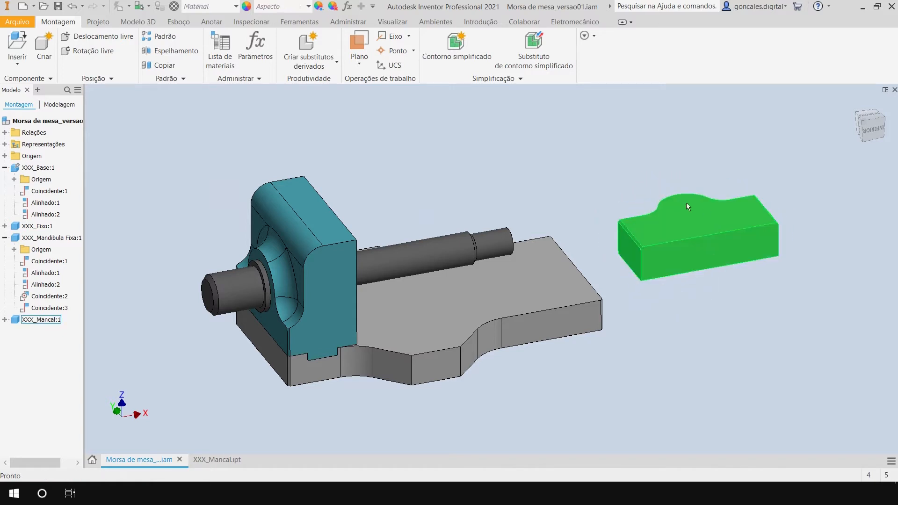
{"action": "middle_click_drag", "start_coordinate": [702, 259], "coordinate": [674, 277], "text": "shift"}
{"action": "left_click_drag", "start_coordinate": [674, 277], "coordinate": [706, 280]}
{"action": "left_click", "coordinate": [654, 364]}
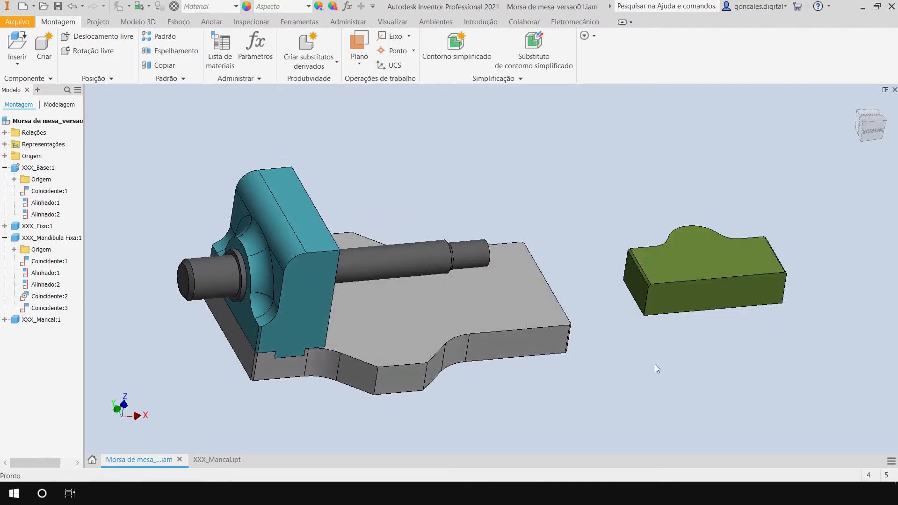
{"action": "middle_click_drag", "start_coordinate": [700, 341], "coordinate": [671, 316]}
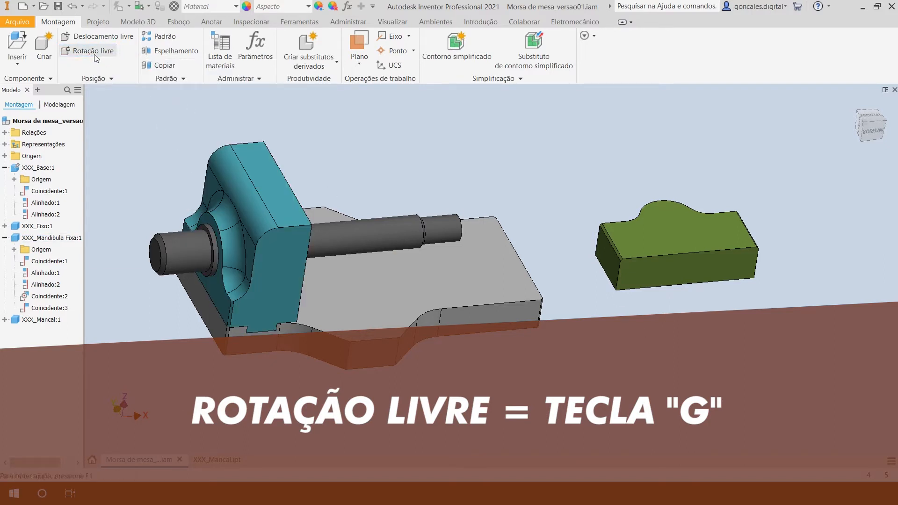
Freely rotate the green XXX_Mancal component until it stands upright across the base with its rounded side up.
{"action": "key", "text": "g"}
{"action": "left_click", "coordinate": [658, 221]}
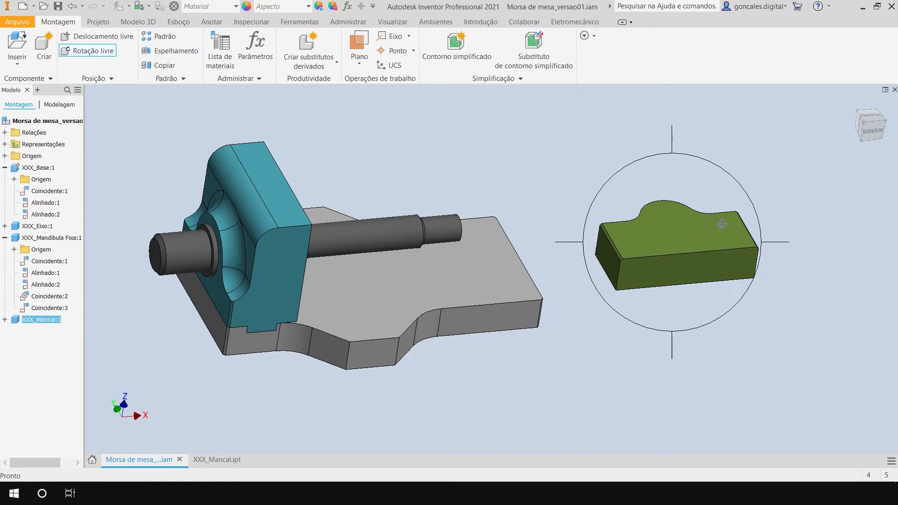
{"action": "left_click_drag", "start_coordinate": [728, 224], "coordinate": [651, 273]}
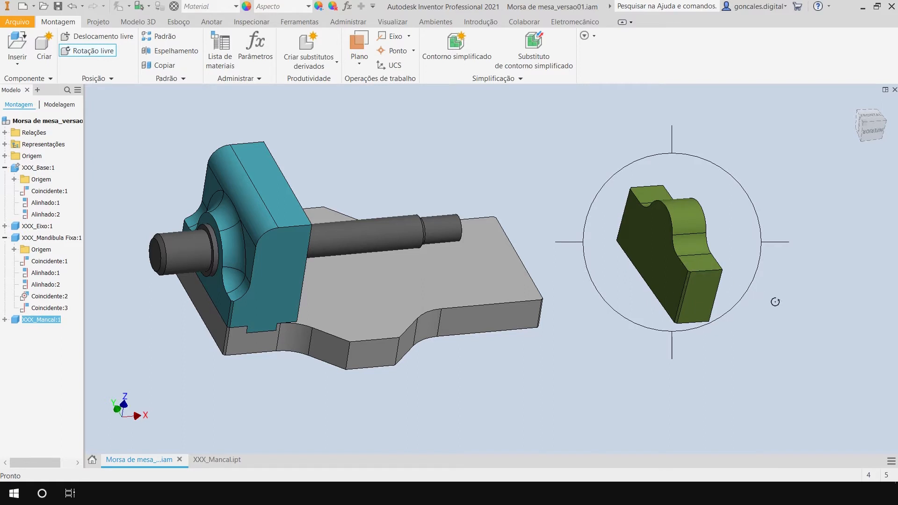
{"action": "key", "text": "Escape"}
{"action": "middle_click_drag", "start_coordinate": [601, 344], "coordinate": [545, 331], "text": "shift"}
{"action": "left_click_drag", "start_coordinate": [640, 276], "coordinate": [679, 288]}
{"action": "scroll", "coordinate": [561, 374], "scroll_direction": "down", "scroll_amount": 4}
{"action": "scroll", "coordinate": [563, 337], "scroll_direction": "up", "scroll_amount": 4}
{"action": "middle_click_drag", "start_coordinate": [561, 333], "coordinate": [584, 348], "text": "shift"}
{"action": "left_click", "coordinate": [585, 348]}
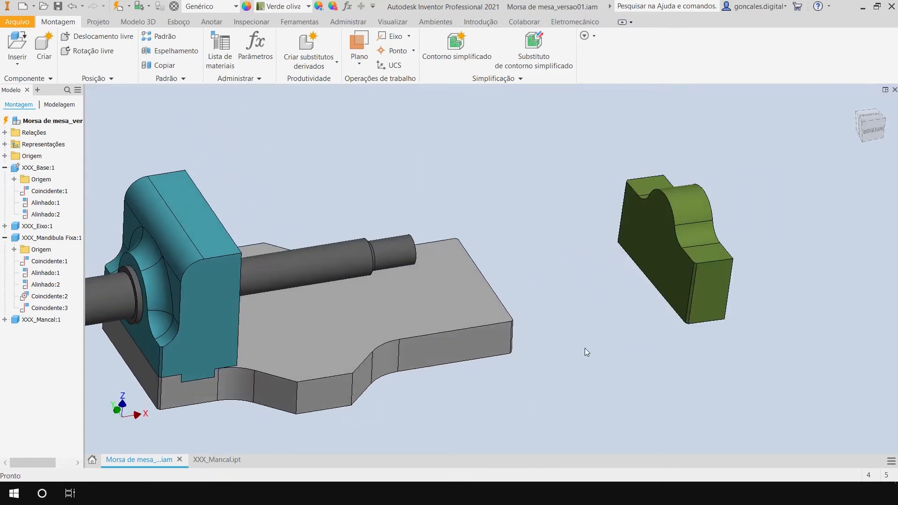
{"action": "middle_click_drag", "start_coordinate": [562, 280], "coordinate": [570, 320], "text": "shift"}
{"action": "key", "text": "c"}
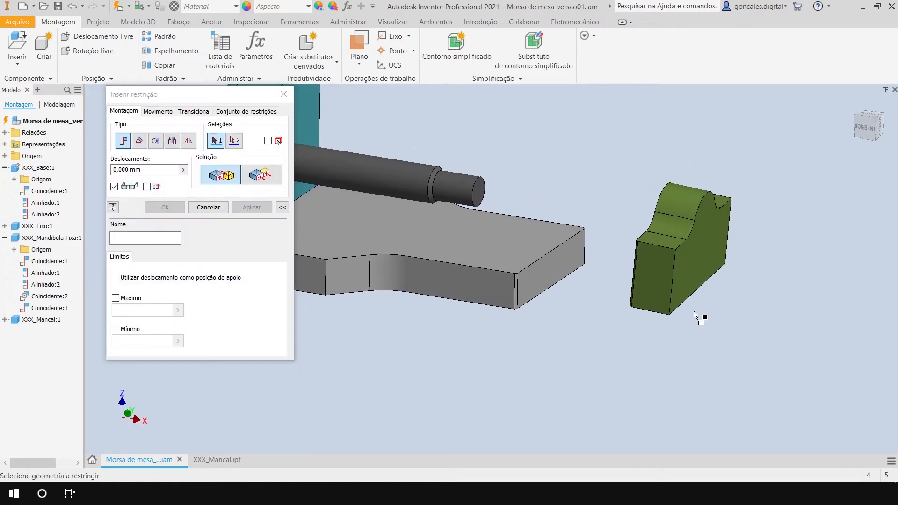
{"action": "left_click", "coordinate": [704, 257]}
{"action": "left_click", "coordinate": [554, 271]}
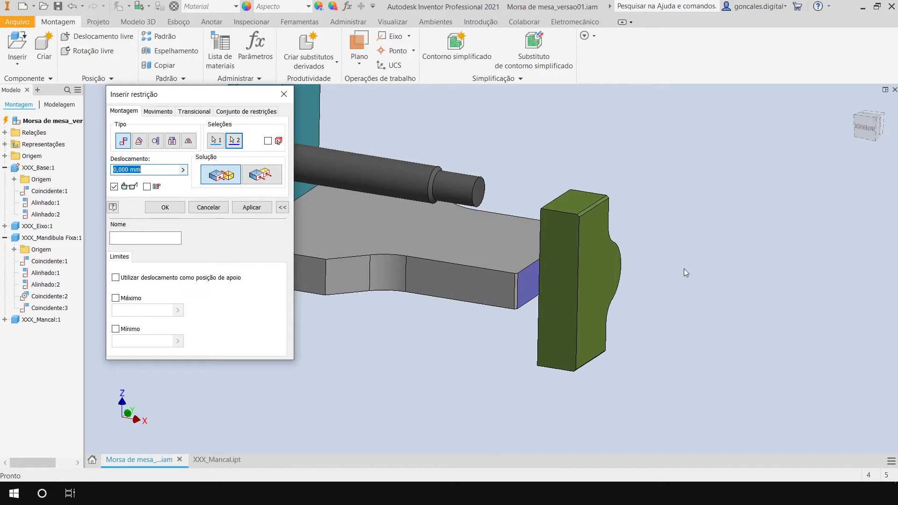
{"action": "key", "text": "Escape"}
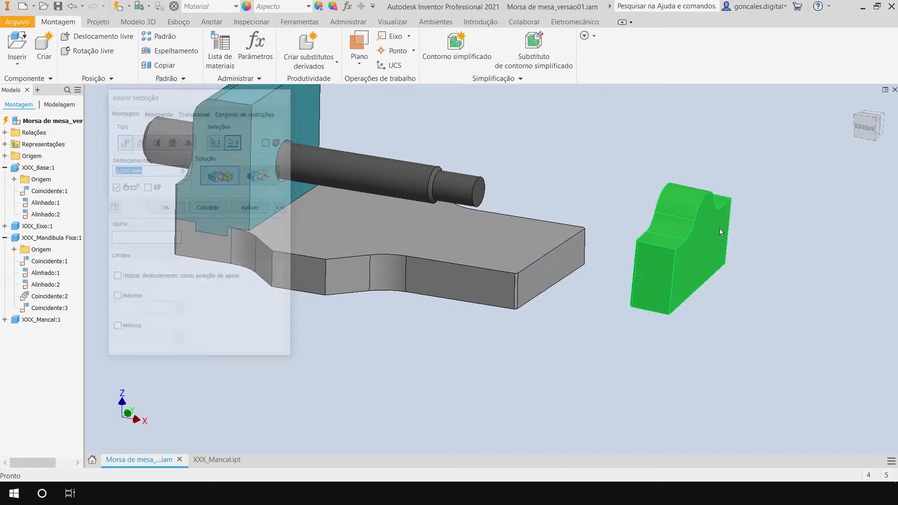
Freely rotate the upright XXX_Mancal component so its chamfered face points away from the base.
{"action": "scroll", "coordinate": [568, 351], "scroll_direction": "up", "scroll_amount": 3}
{"action": "middle_click_drag", "start_coordinate": [546, 372], "coordinate": [593, 372], "text": "shift"}
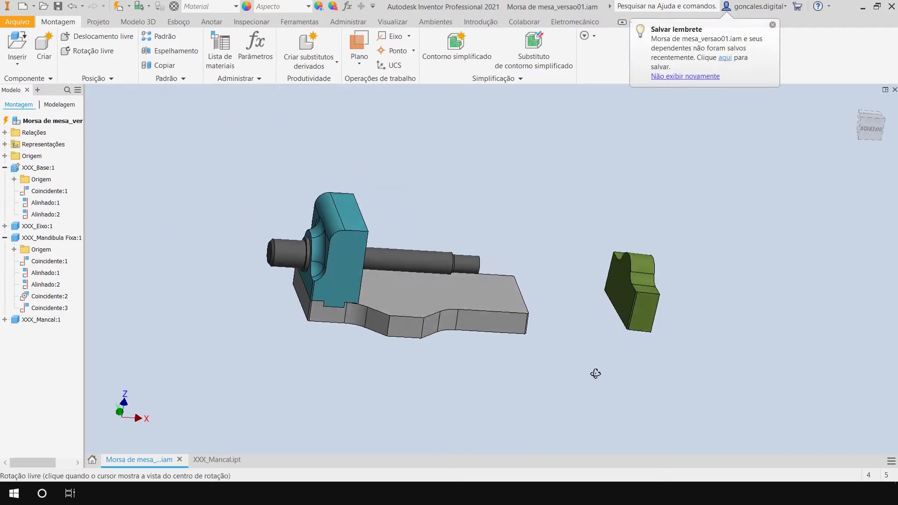
{"action": "middle_click_drag", "start_coordinate": [631, 307], "coordinate": [547, 324], "text": "shift"}
{"action": "scroll", "coordinate": [544, 324], "scroll_direction": "down", "scroll_amount": 3}
{"action": "middle_click_drag", "start_coordinate": [614, 332], "coordinate": [541, 323]}
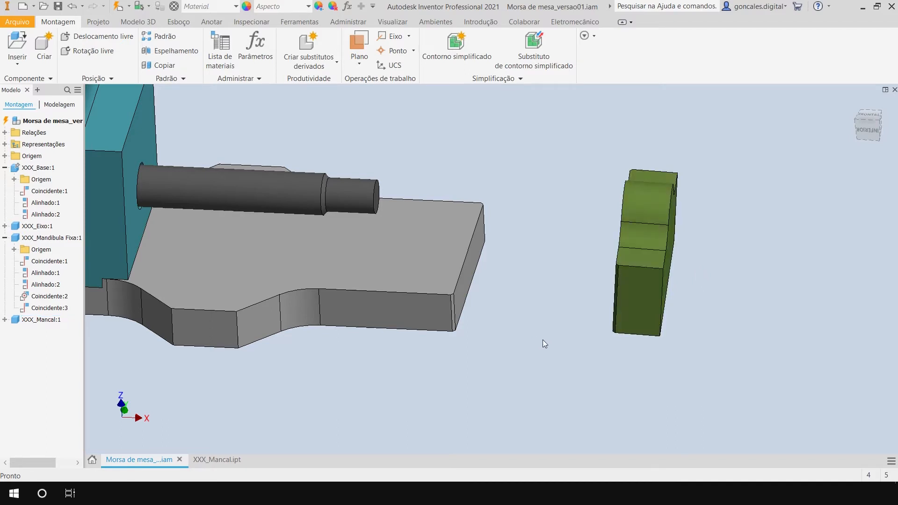
{"action": "key", "text": "g"}
{"action": "left_click", "coordinate": [650, 240]}
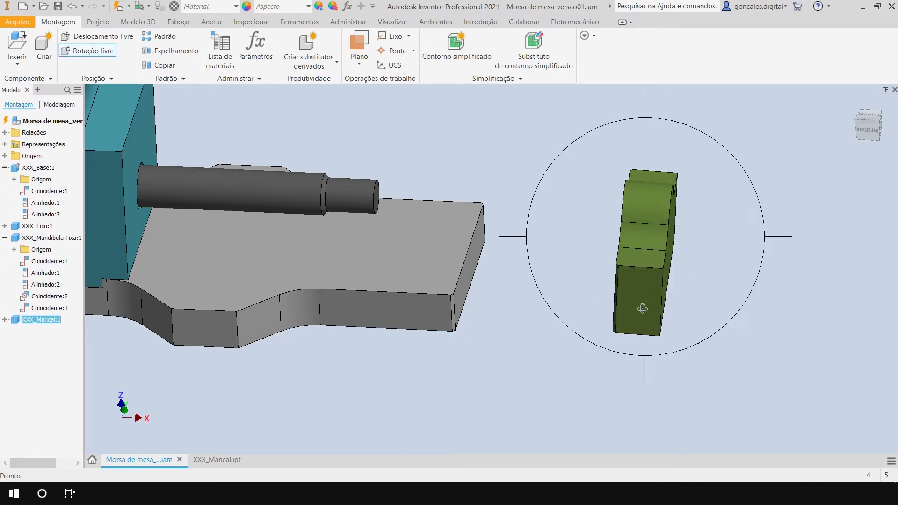
{"action": "left_click_drag", "start_coordinate": [587, 317], "coordinate": [740, 362]}
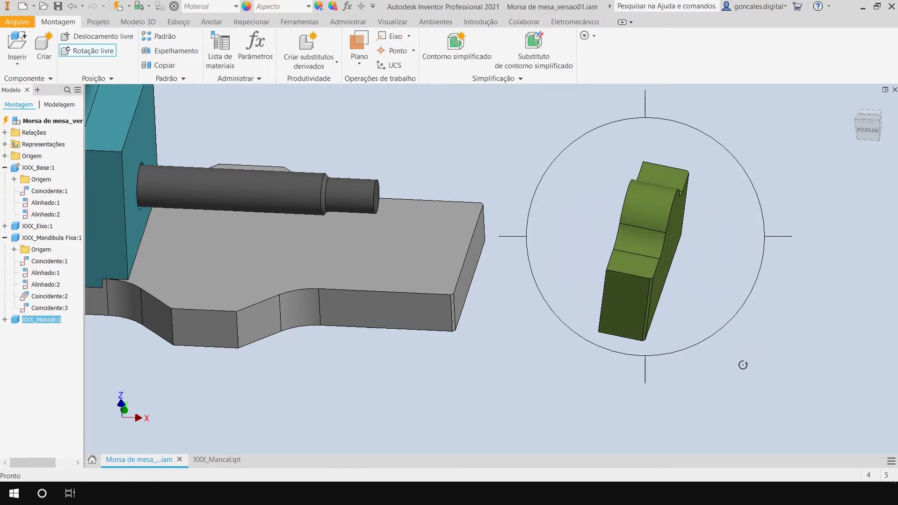
{"action": "key", "text": "Escape"}
{"action": "middle_click_drag", "start_coordinate": [668, 351], "coordinate": [702, 328], "text": "shift"}
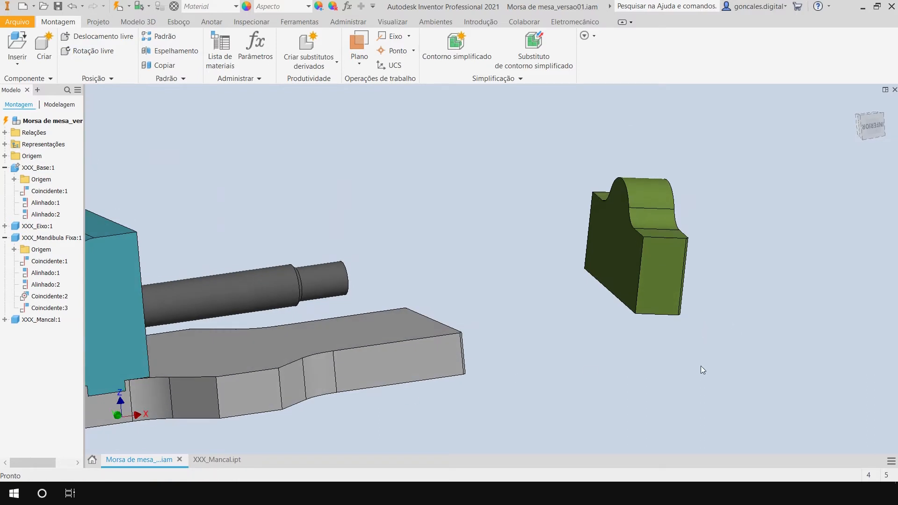
Constrain the chamfered face of XXX_Mancal flush with the base's end face at 0 mm offset.
{"action": "key", "text": "c"}
{"action": "middle_click_drag", "start_coordinate": [621, 360], "coordinate": [622, 299], "text": "shift"}
{"action": "left_click", "coordinate": [664, 250]}
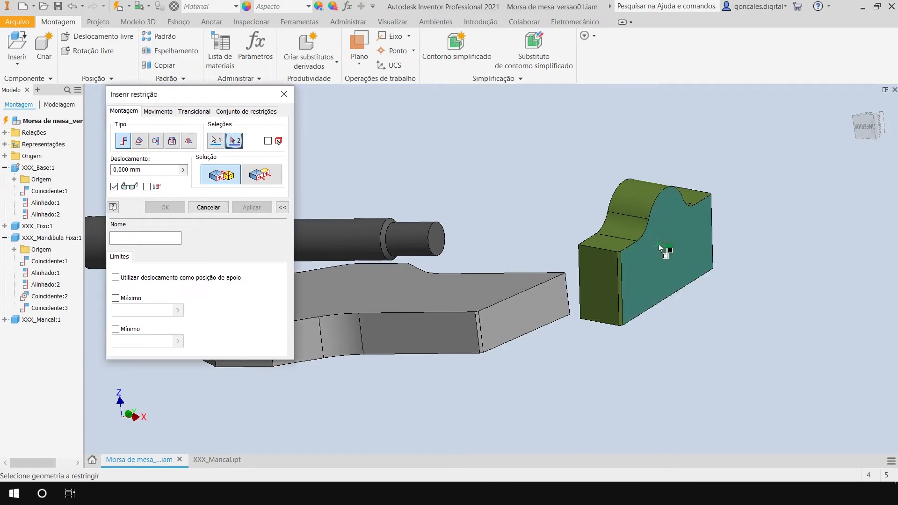
{"action": "left_click", "coordinate": [536, 308]}
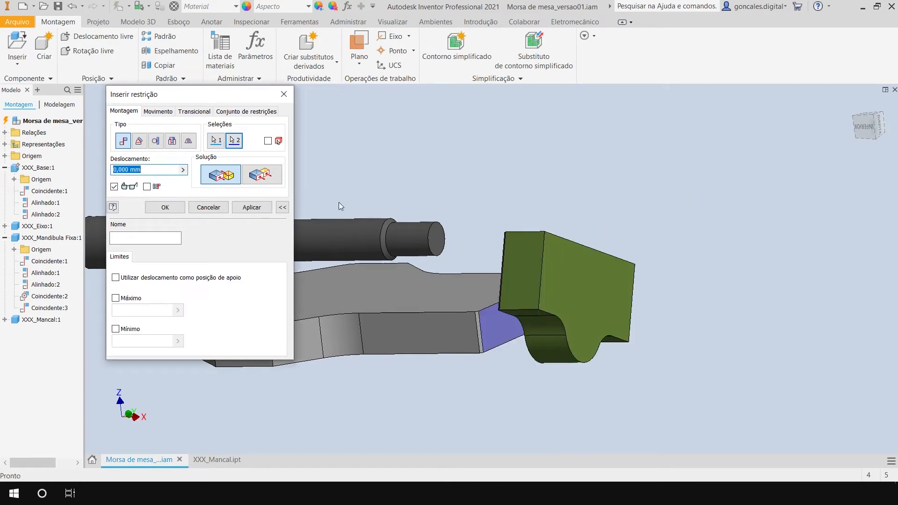
{"action": "left_click", "coordinate": [265, 176]}
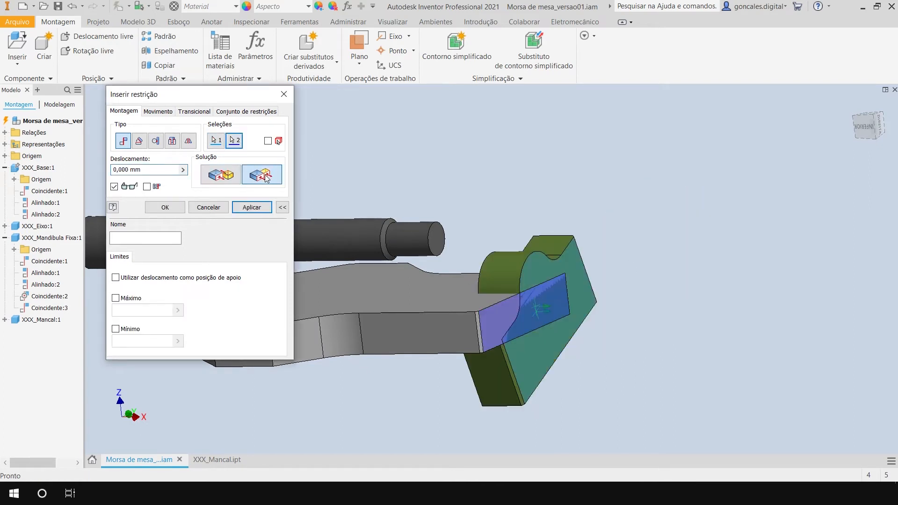
{"action": "left_click", "coordinate": [252, 205]}
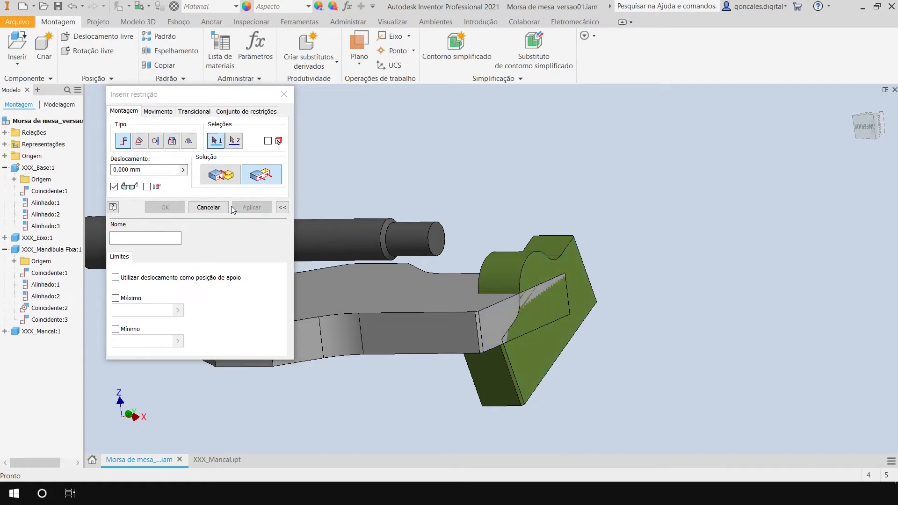
{"action": "left_click", "coordinate": [208, 207]}
Move the XXX_Mancal component upward along the base's end plane until it clears the base.
{"action": "left_click_drag", "start_coordinate": [537, 265], "coordinate": [526, 153]}
{"action": "left_click_drag", "start_coordinate": [482, 162], "coordinate": [508, 150]}
{"action": "left_click", "coordinate": [714, 226]}
{"action": "middle_click_drag", "start_coordinate": [515, 268], "coordinate": [533, 255], "text": "shift"}
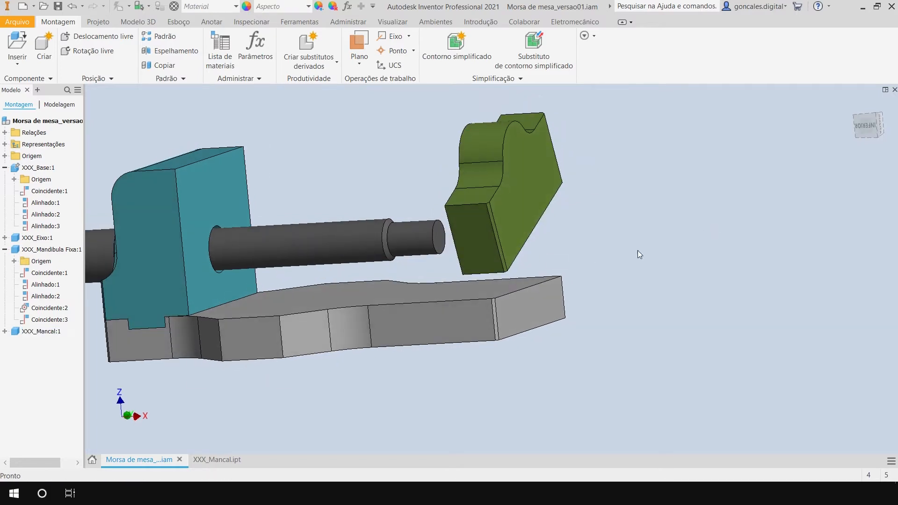
Constrain the side face of XXX_Mancal flush with the base's long side face at 0 mm offset.
{"action": "key", "text": "c"}
{"action": "middle_click_drag", "start_coordinate": [641, 260], "coordinate": [732, 276]}
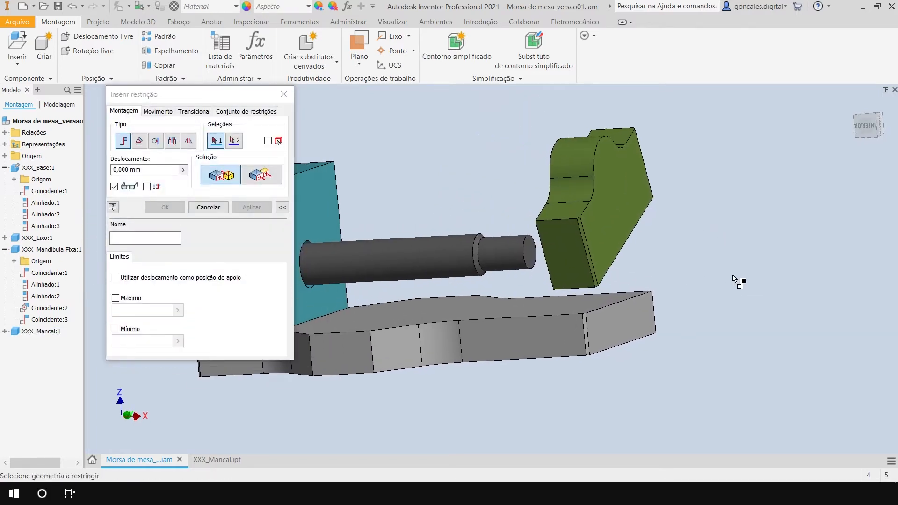
{"action": "left_click", "coordinate": [565, 260]}
{"action": "left_click", "coordinate": [556, 330]}
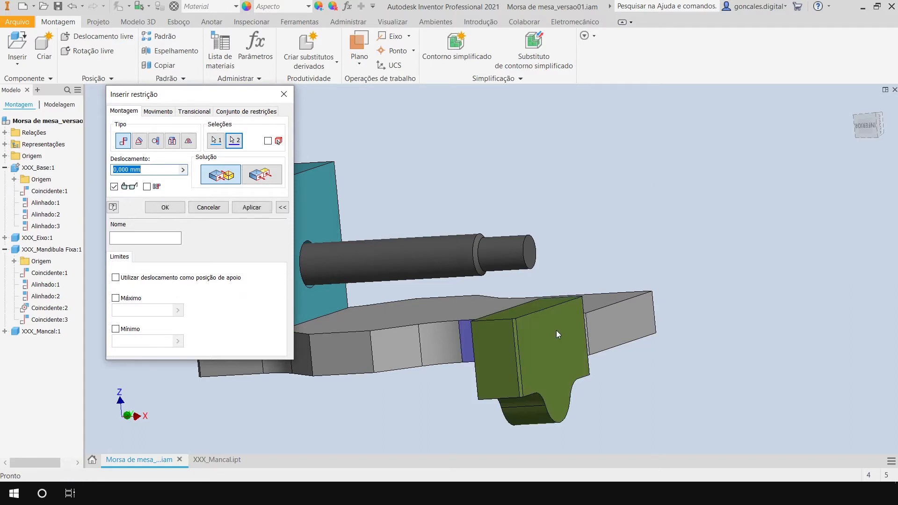
{"action": "left_click", "coordinate": [270, 178]}
{"action": "left_click", "coordinate": [251, 207]}
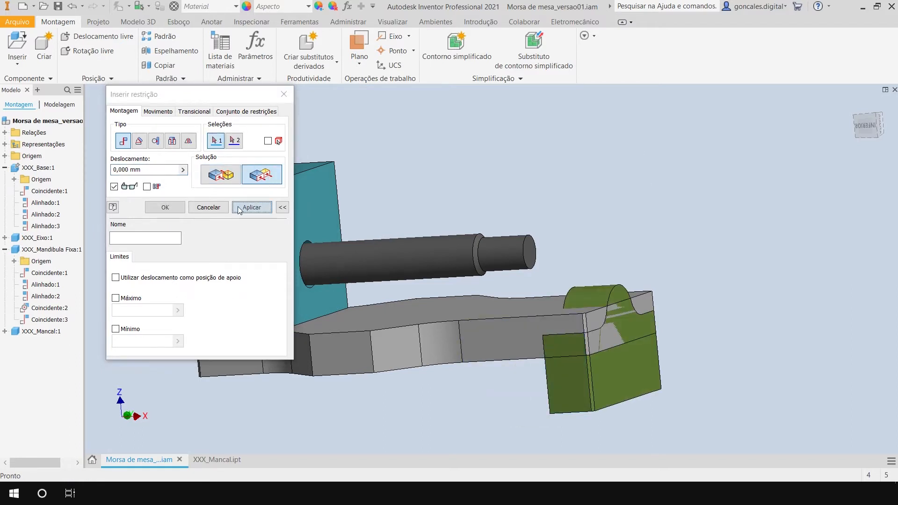
{"action": "left_click", "coordinate": [208, 207]}
Move the XXX_Mancal component up and down along the base's end corner, leaving it raised just above the base.
{"action": "left_click_drag", "start_coordinate": [590, 359], "coordinate": [551, 253]}
{"action": "left_click", "coordinate": [618, 257]}
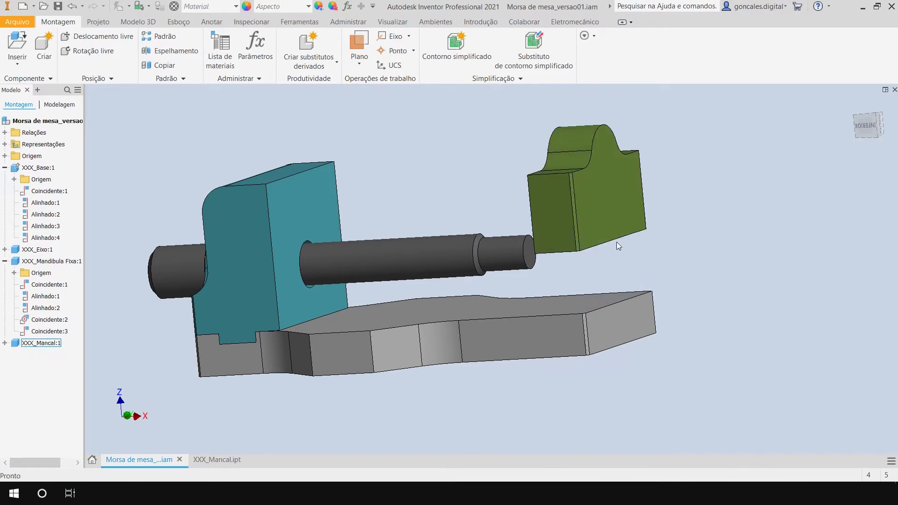
{"action": "middle_click_drag", "start_coordinate": [651, 363], "coordinate": [725, 372], "text": "shift"}
{"action": "left_click_drag", "start_coordinate": [628, 256], "coordinate": [621, 299]}
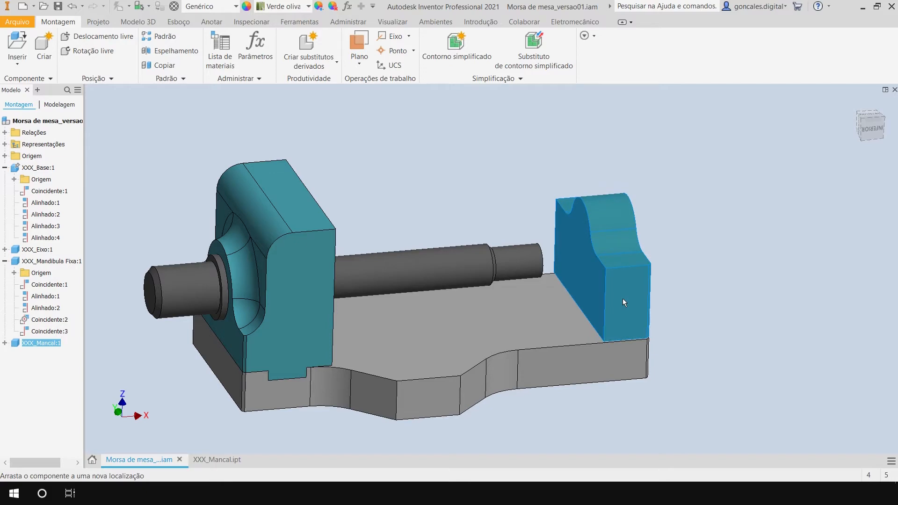
{"action": "left_click", "coordinate": [706, 329]}
{"action": "middle_click_drag", "start_coordinate": [674, 363], "coordinate": [575, 302], "text": "shift"}
{"action": "left_click_drag", "start_coordinate": [573, 300], "coordinate": [581, 257]}
{"action": "middle_click_drag", "start_coordinate": [696, 360], "coordinate": [725, 353]}
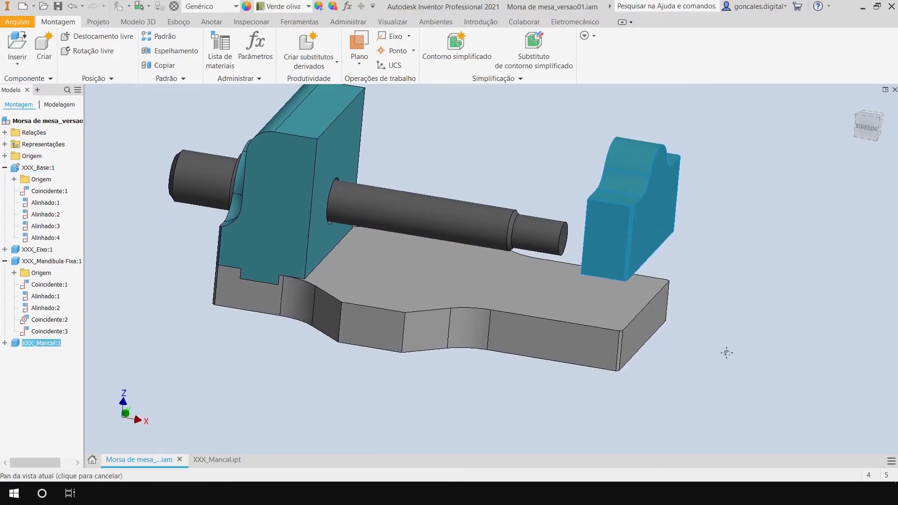
{"action": "left_click", "coordinate": [677, 312]}
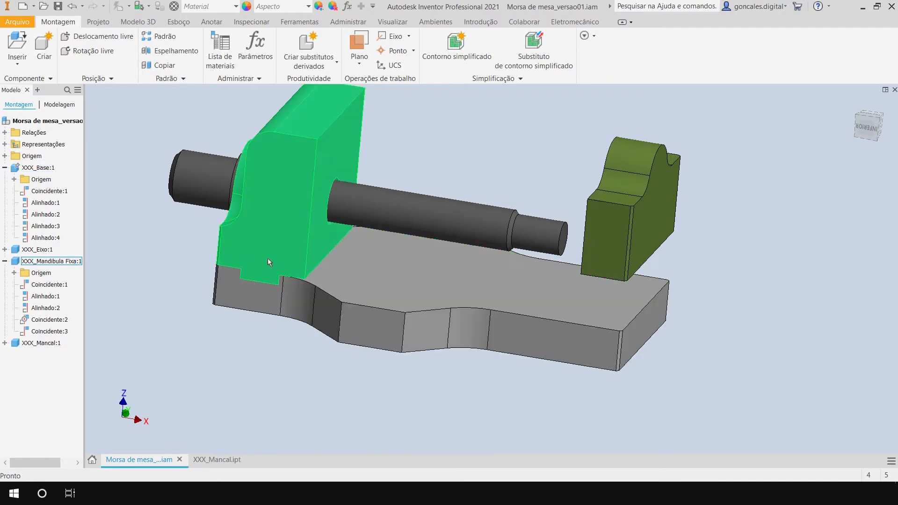
Inspect how the fixed jaw's tongue fits the base slot and open the XXX_Base part for editing.
{"action": "scroll", "coordinate": [222, 314], "scroll_direction": "down", "scroll_amount": 3}
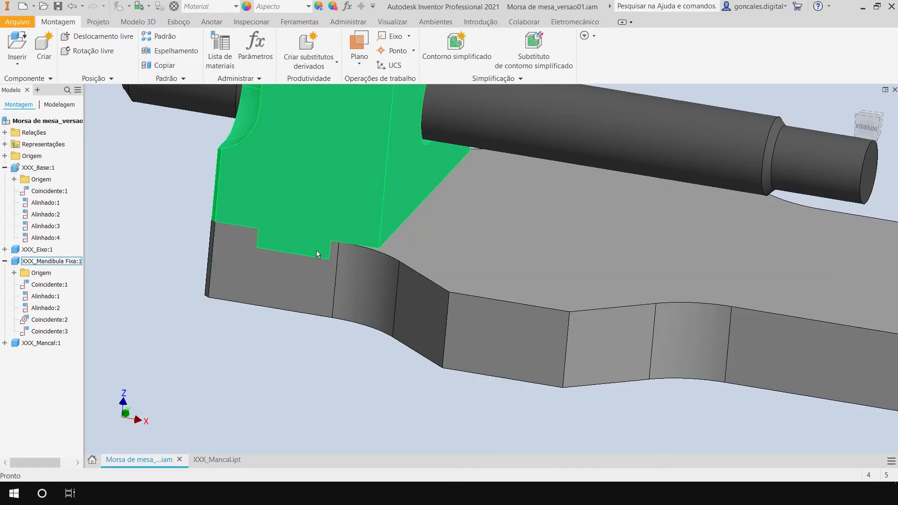
{"action": "scroll", "coordinate": [316, 253], "scroll_direction": "up", "scroll_amount": 5}
{"action": "middle_click_drag", "start_coordinate": [517, 289], "coordinate": [390, 363], "text": "shift"}
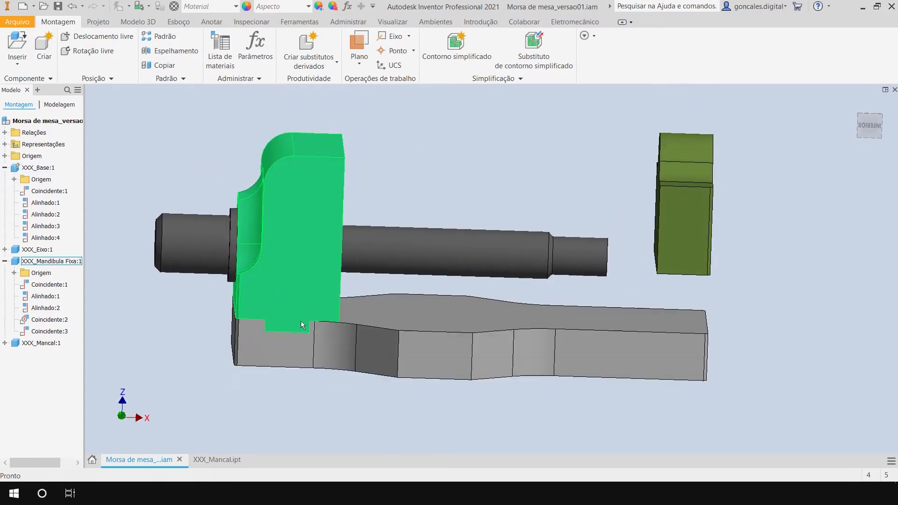
{"action": "middle_click_drag", "start_coordinate": [813, 300], "coordinate": [737, 293]}
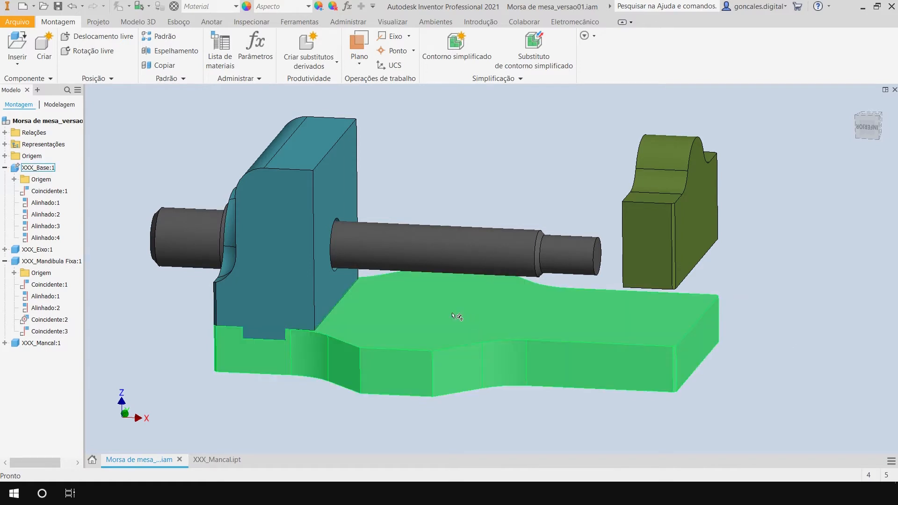
{"action": "right_click", "coordinate": [523, 318]}
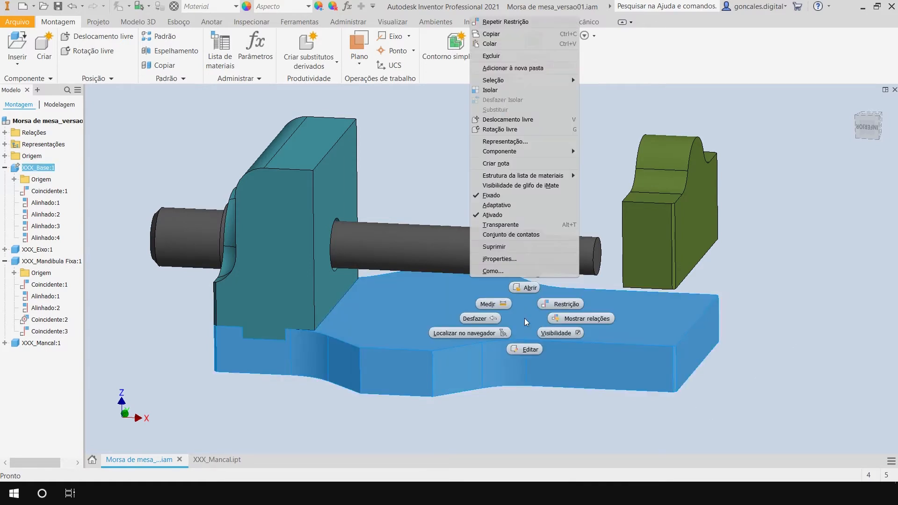
{"action": "left_click", "coordinate": [527, 286]}
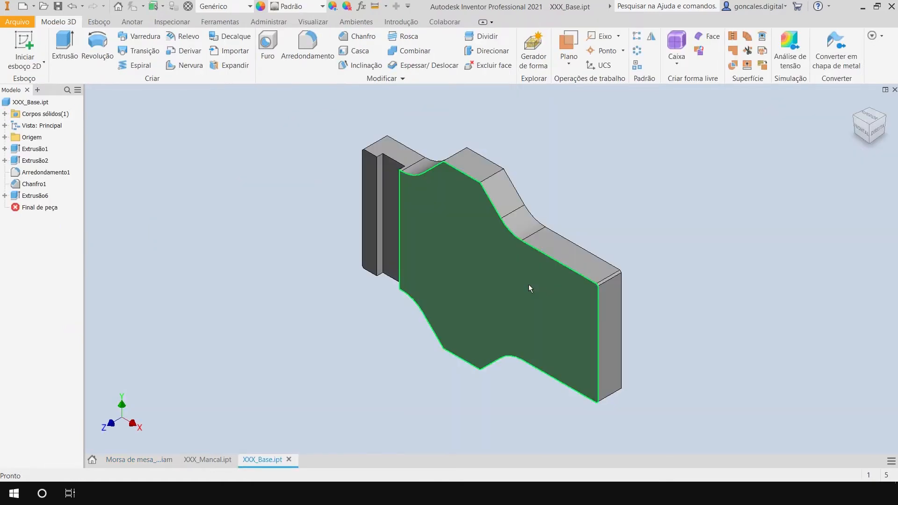
Open Esboço6, the sketch of the Extrusão6 slot cut, for editing and view it square to the base's side face.
{"action": "middle_click_drag", "start_coordinate": [481, 372], "coordinate": [554, 303], "text": "shift"}
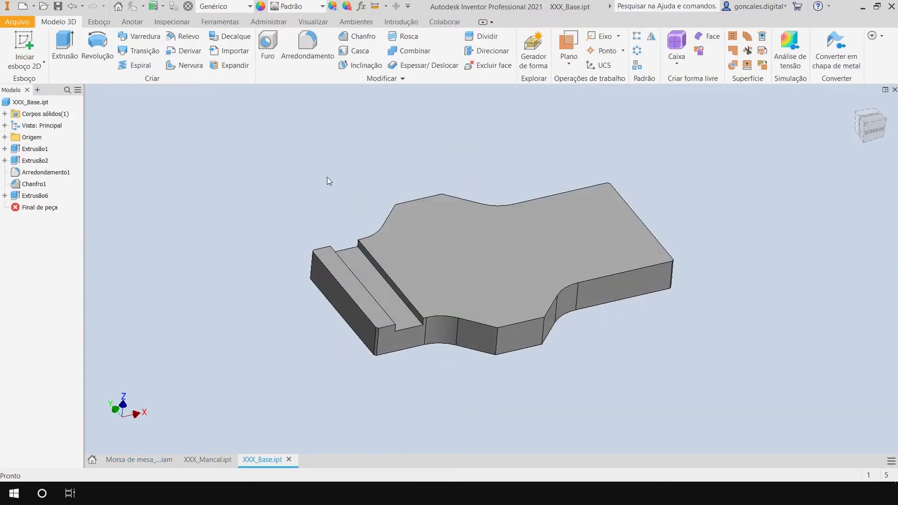
{"action": "left_click", "coordinate": [31, 197]}
{"action": "left_click", "coordinate": [5, 196]}
{"action": "left_click", "coordinate": [44, 196]}
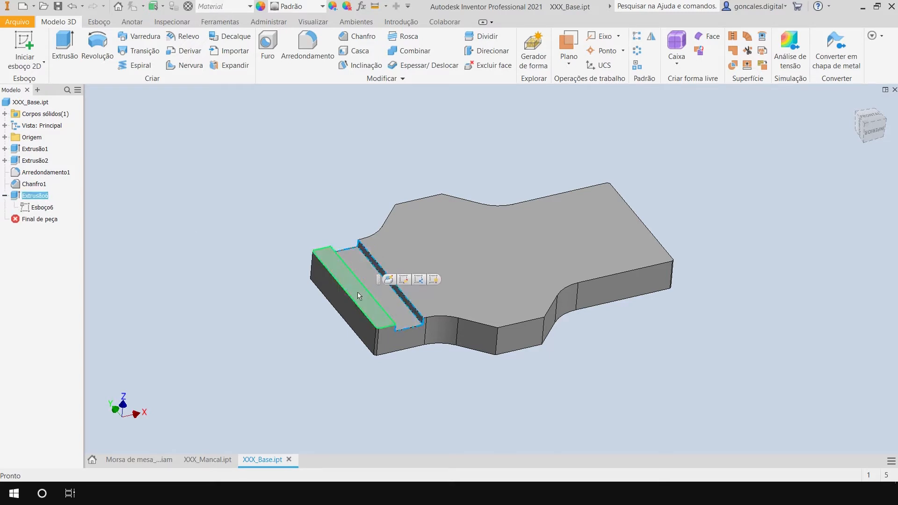
{"action": "double_click", "coordinate": [45, 207]}
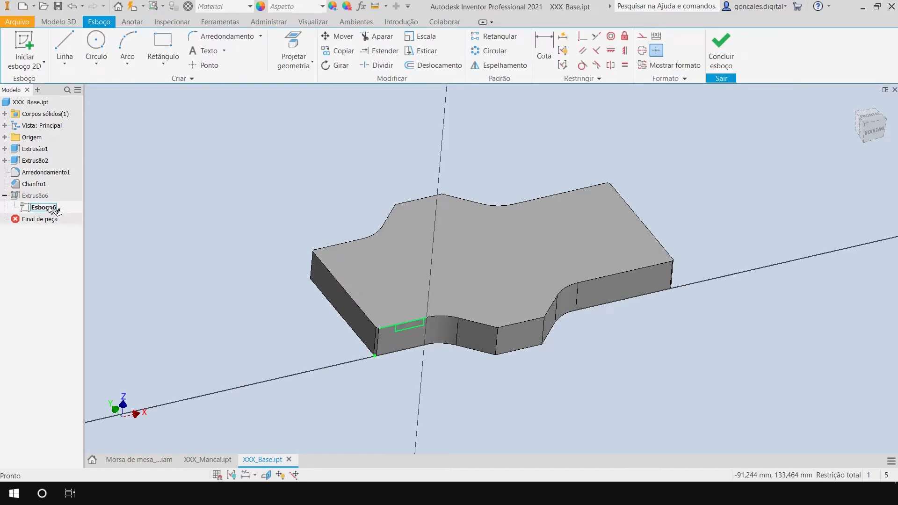
{"action": "mouse_move", "coordinate": [585, 366]}
{"action": "middle_mouse_down", "text": "shift"}
{"action": "mouse_move", "coordinate": [545, 343]}
{"action": "mouse_move", "coordinate": [550, 357]}
{"action": "middle_mouse_up", "text": "shift"}
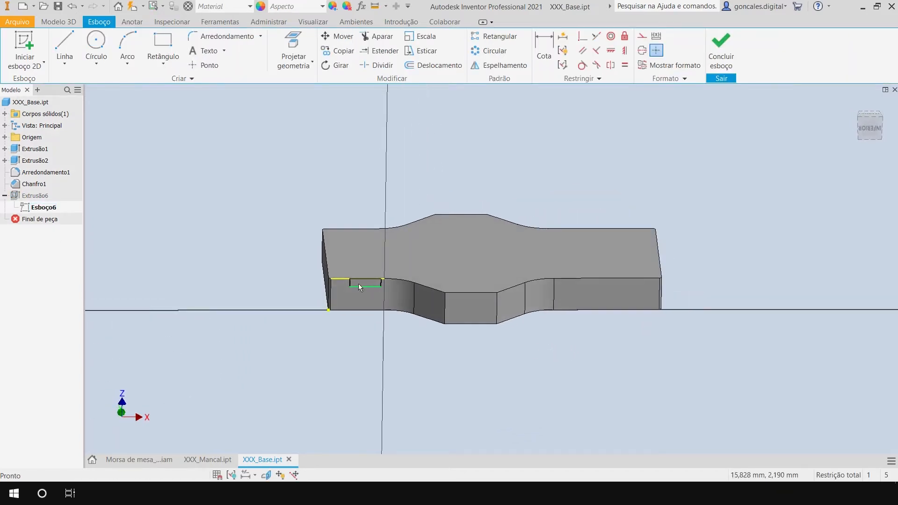
{"action": "scroll", "coordinate": [358, 283], "scroll_direction": "up", "scroll_amount": 5}
{"action": "scroll", "coordinate": [491, 306], "scroll_direction": "down", "scroll_amount": 4}
{"action": "middle_click_drag", "start_coordinate": [776, 327], "coordinate": [616, 327]}
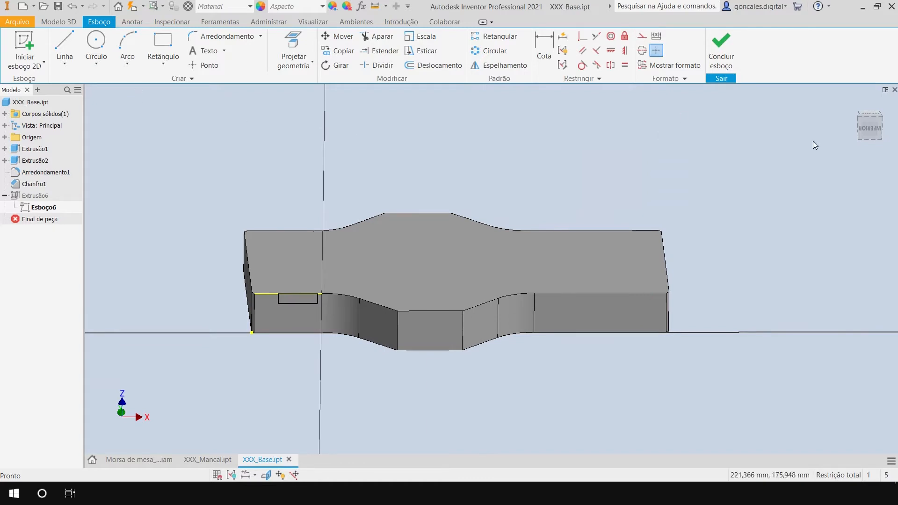
{"action": "left_click", "coordinate": [872, 131]}
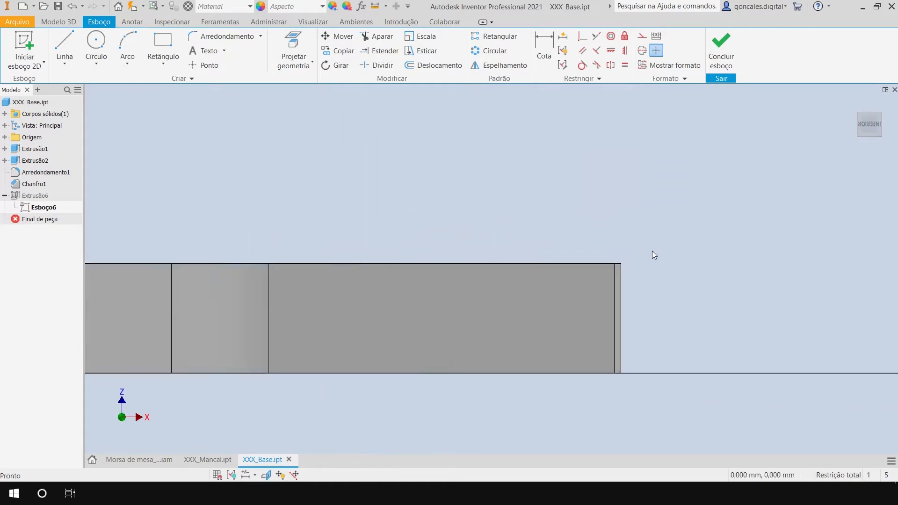
Sketch a rectangle about 19 × 4.7 mm from the upper corner at the base's end opposite the slot.
{"action": "left_click", "coordinate": [164, 46]}
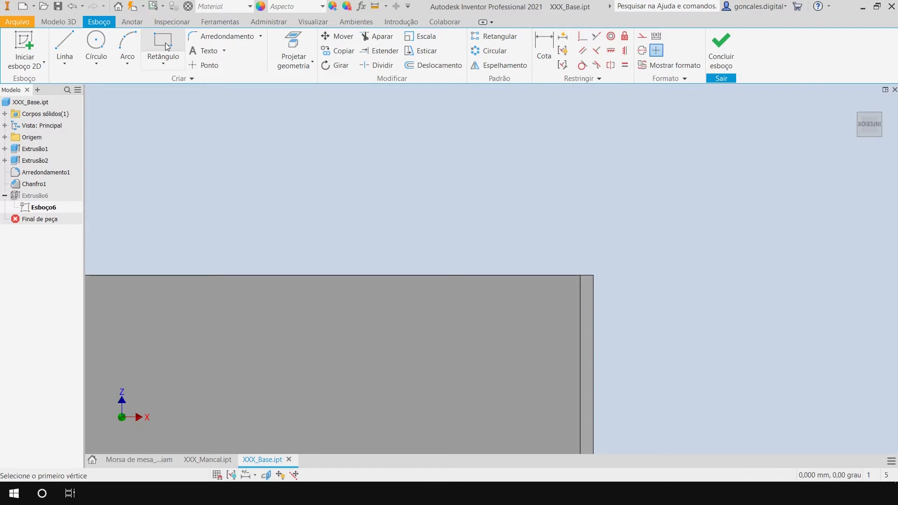
{"action": "left_click", "coordinate": [593, 275]}
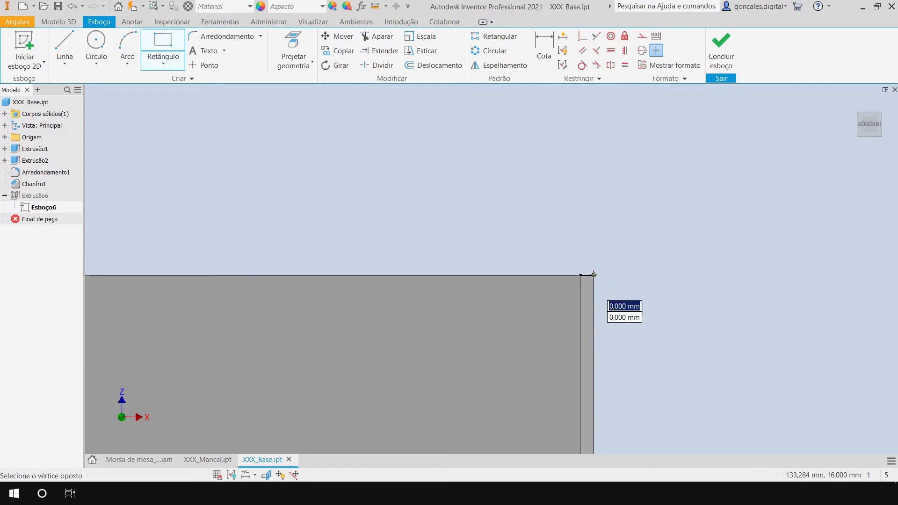
{"action": "left_click", "coordinate": [346, 336]}
{"action": "key", "text": "Escape"}
Make the new rectangle's lower edge collinear with the bottom line of the existing slot profile.
{"action": "scroll", "coordinate": [360, 154], "scroll_direction": "down", "scroll_amount": 6}
{"action": "middle_click_drag", "start_coordinate": [255, 150], "coordinate": [556, 201]}
{"action": "scroll", "coordinate": [524, 197], "scroll_direction": "up", "scroll_amount": 3}
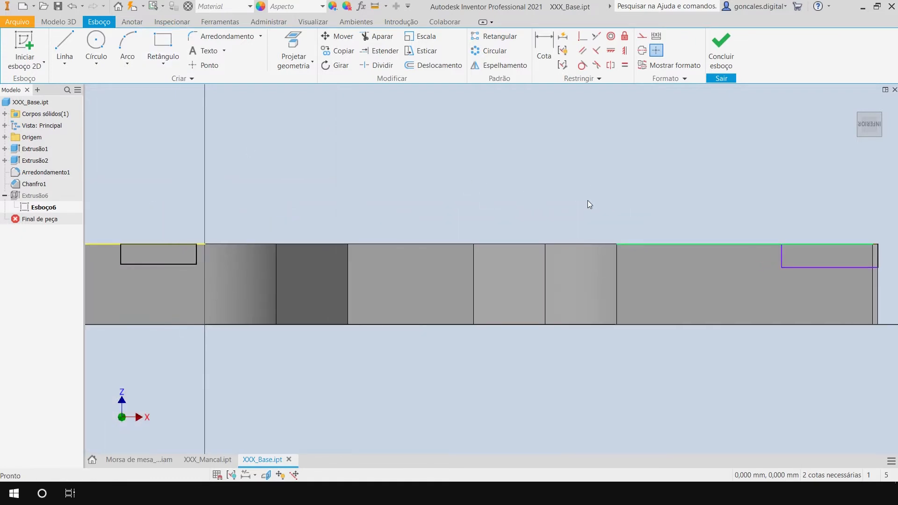
{"action": "left_click_drag", "start_coordinate": [807, 271], "coordinate": [807, 291]}
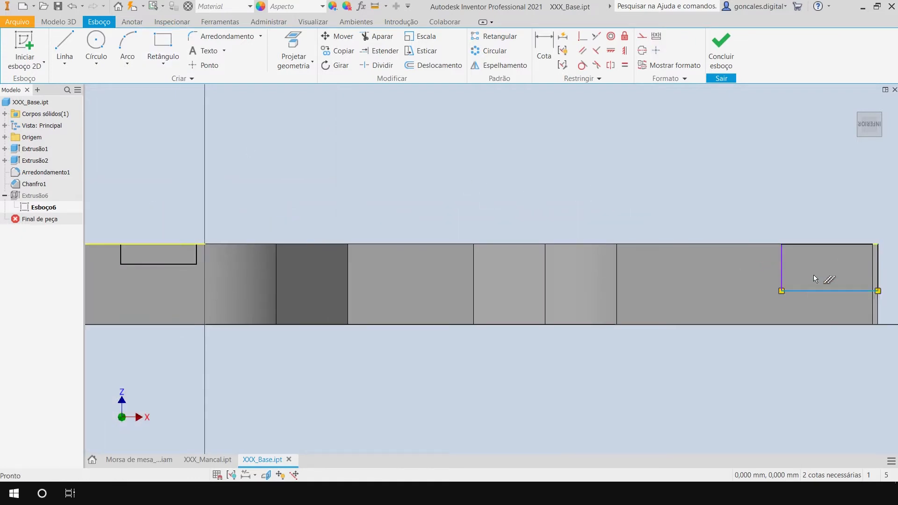
{"action": "left_click", "coordinate": [511, 160]}
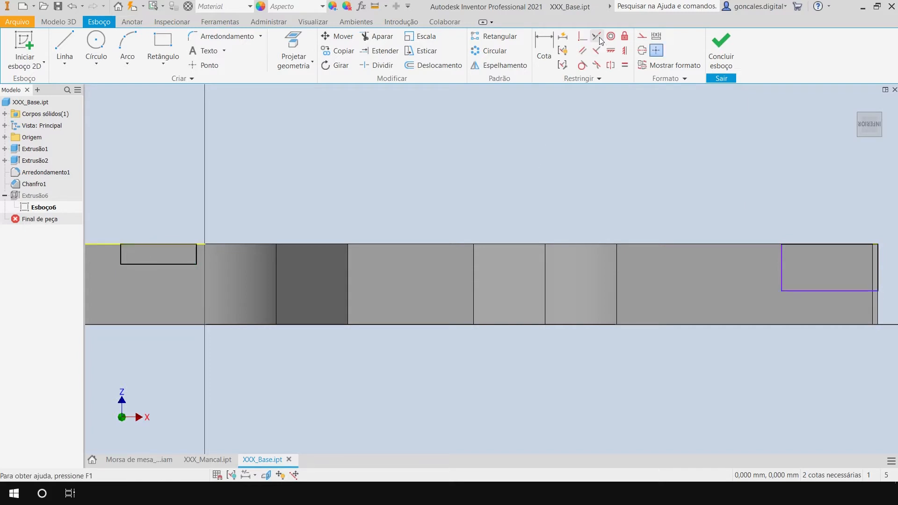
{"action": "left_click", "coordinate": [597, 36]}
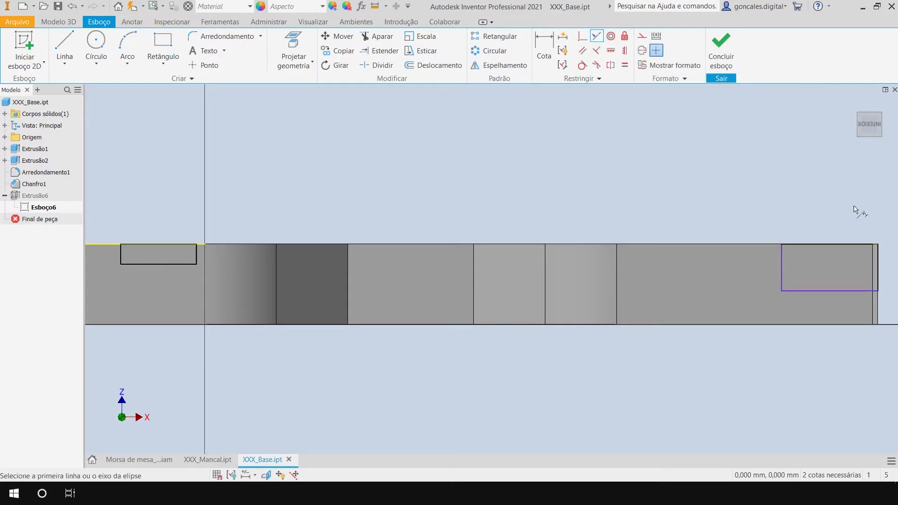
{"action": "left_click", "coordinate": [806, 290]}
{"action": "left_click", "coordinate": [134, 263]}
{"action": "key", "text": "Escape"}
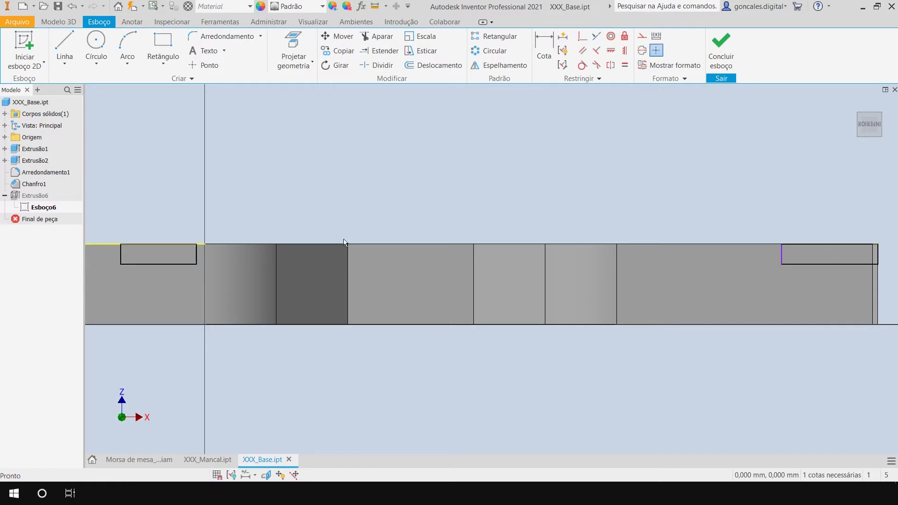
Dimension the new end rectangle's width to 18 mm and finish the sketch.
{"action": "scroll", "coordinate": [882, 245], "scroll_direction": "up", "scroll_amount": 6}
{"action": "middle_click_drag", "start_coordinate": [564, 257], "coordinate": [388, 236]}
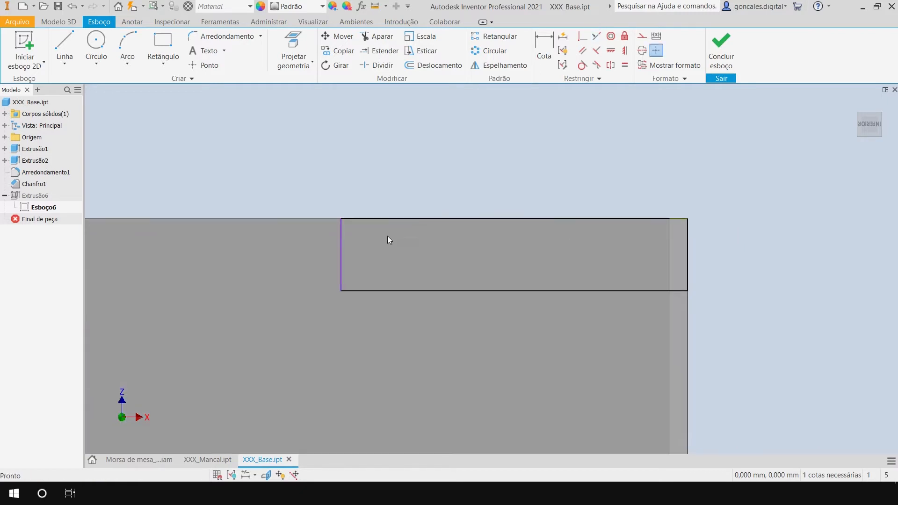
{"action": "left_click_drag", "start_coordinate": [337, 252], "coordinate": [403, 253]}
{"action": "scroll", "coordinate": [489, 242], "scroll_direction": "down", "scroll_amount": 2}
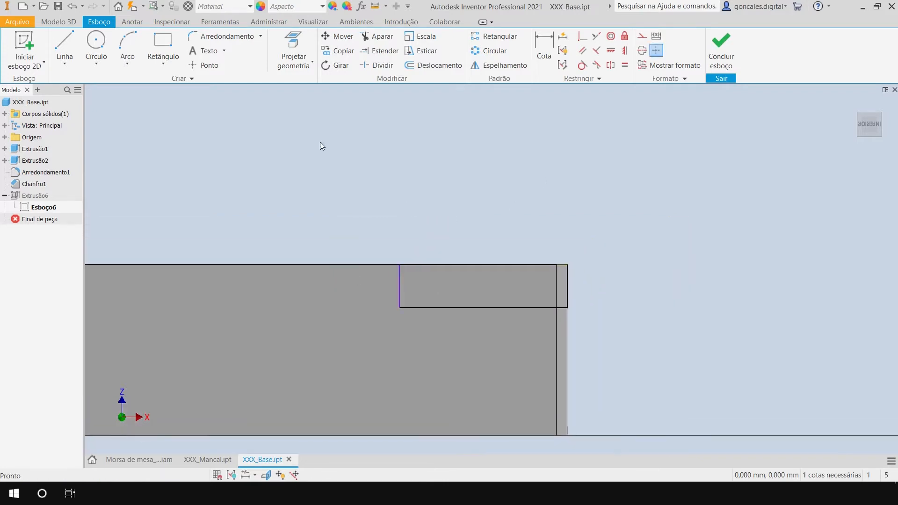
{"action": "left_click", "coordinate": [542, 47]}
{"action": "left_click", "coordinate": [469, 307]}
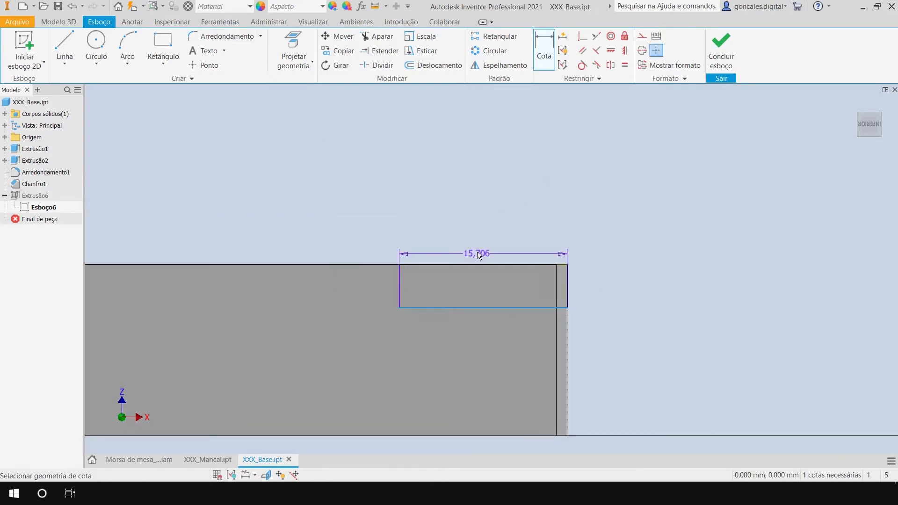
{"action": "left_click", "coordinate": [481, 196]}
{"action": "type", "text": "18"}
{"action": "key", "text": "Return"}
{"action": "key", "text": "Escape"}
{"action": "scroll", "coordinate": [478, 237], "scroll_direction": "down", "scroll_amount": 3}
{"action": "middle_click_drag", "start_coordinate": [479, 237], "coordinate": [666, 249]}
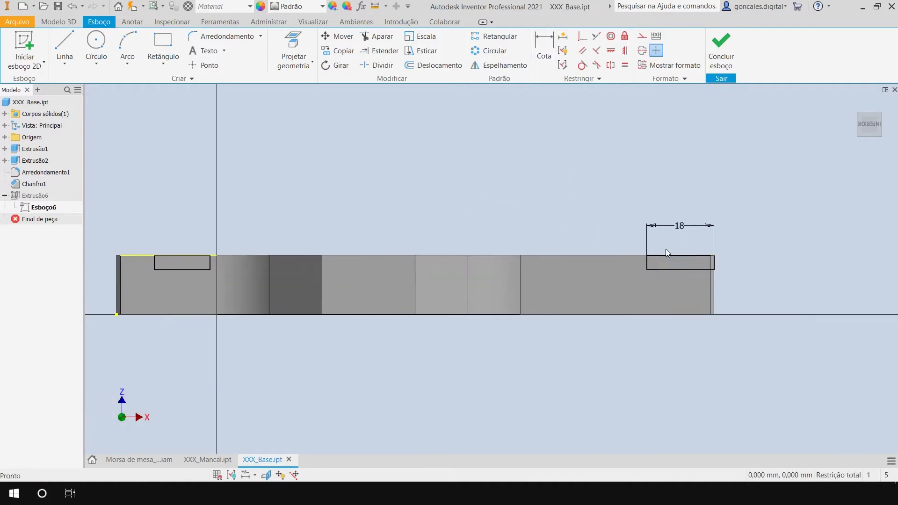
{"action": "middle_click_drag", "start_coordinate": [553, 186], "coordinate": [566, 191]}
{"action": "left_click", "coordinate": [720, 56]}
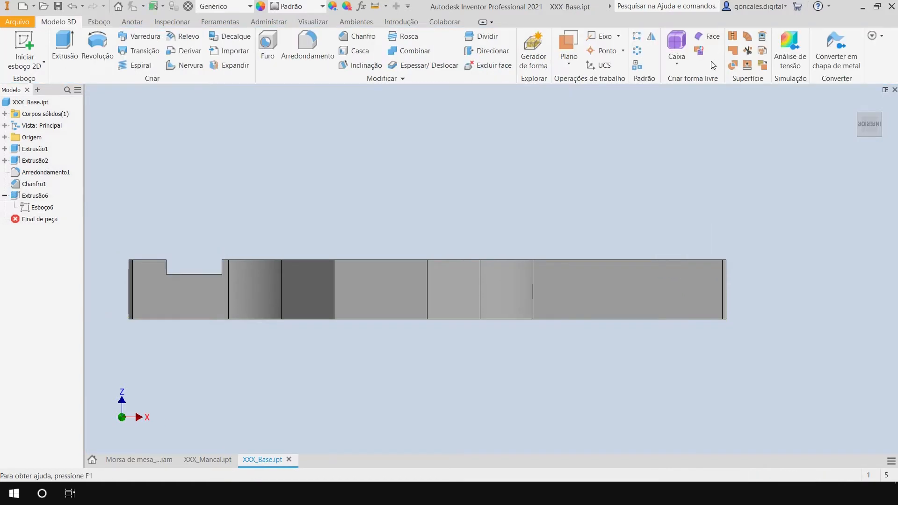
Add the 18 mm end rectangle as a second profile of the Extrusão6 cut in the base.
{"action": "scroll", "coordinate": [539, 219], "scroll_direction": "down", "scroll_amount": 3}
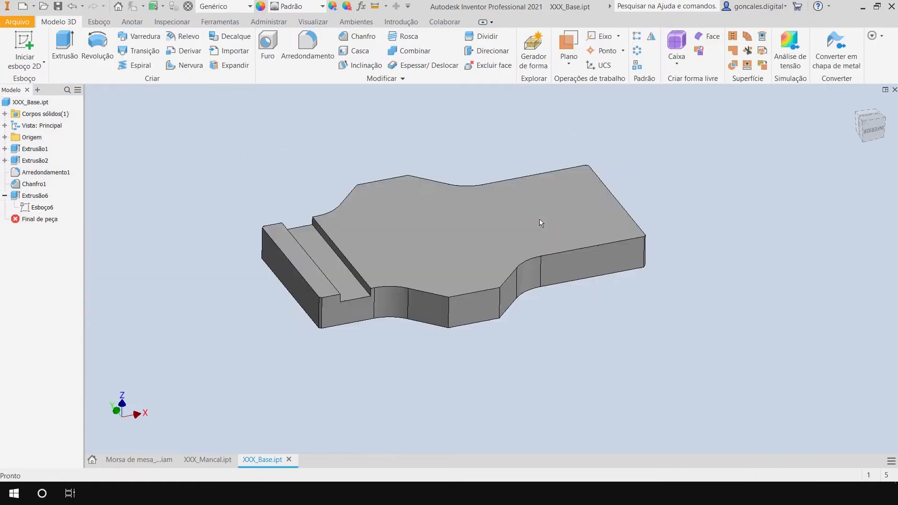
{"action": "middle_click_drag", "start_coordinate": [542, 228], "coordinate": [541, 226], "text": "shift"}
{"action": "middle_click_drag", "start_coordinate": [542, 226], "coordinate": [550, 235]}
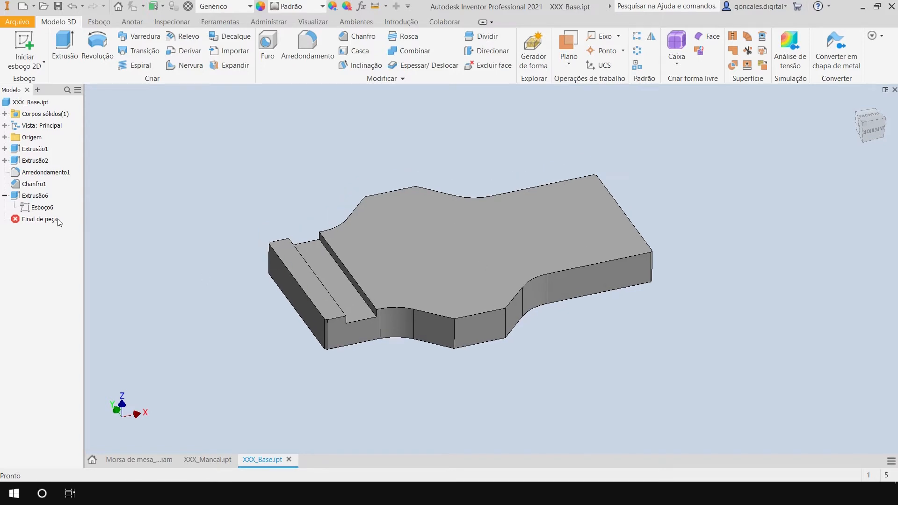
{"action": "double_click", "coordinate": [41, 197]}
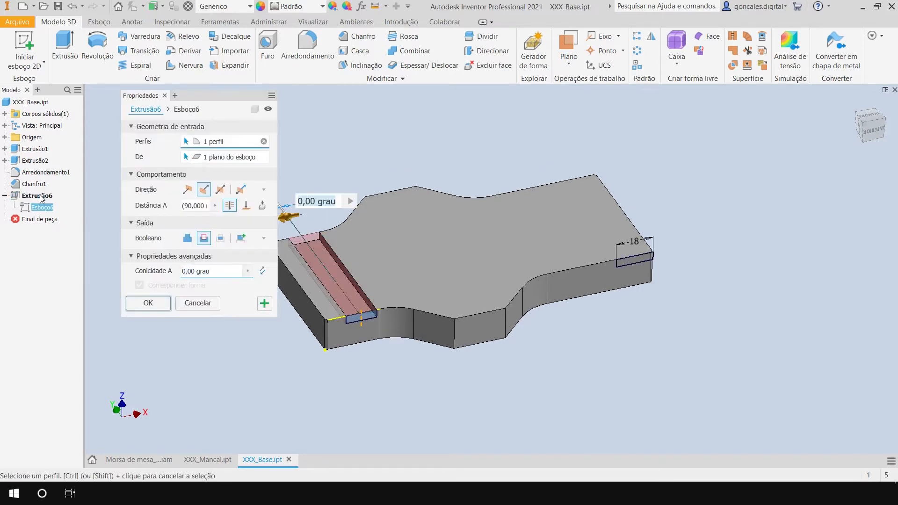
{"action": "scroll", "coordinate": [374, 236], "scroll_direction": "up", "scroll_amount": 4}
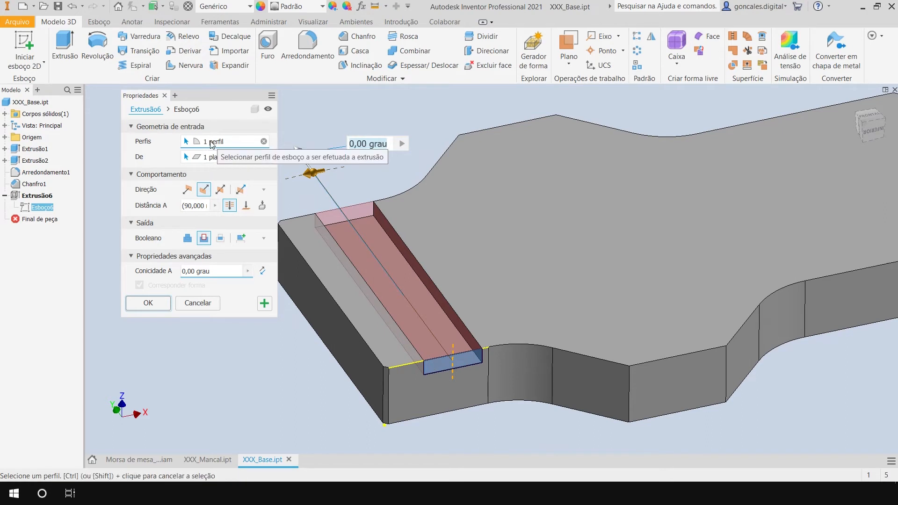
{"action": "middle_click_drag", "start_coordinate": [807, 231], "coordinate": [519, 265]}
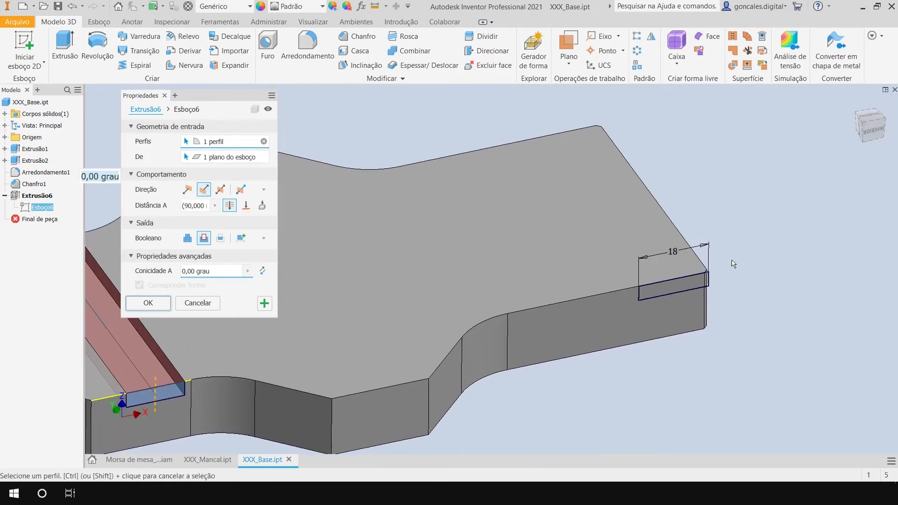
{"action": "left_click", "coordinate": [668, 289]}
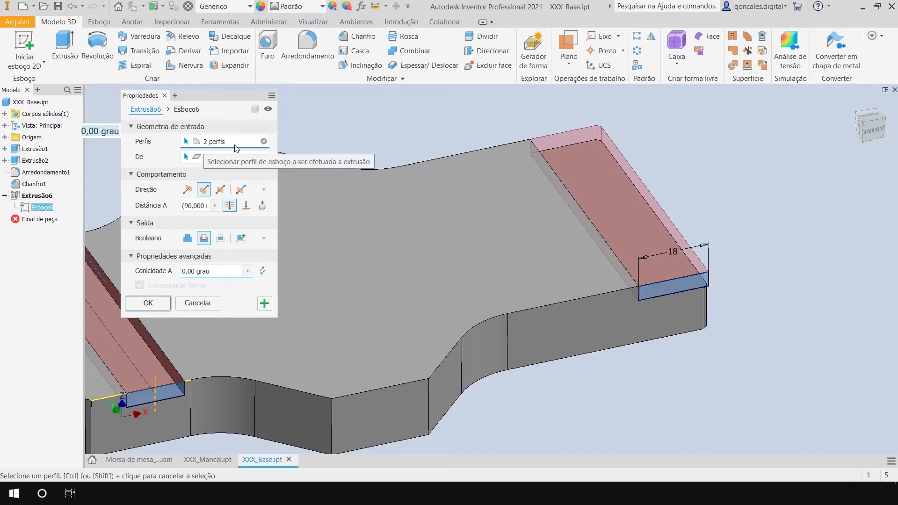
{"action": "scroll", "coordinate": [473, 224], "scroll_direction": "down", "scroll_amount": 3}
{"action": "middle_click_drag", "start_coordinate": [431, 226], "coordinate": [563, 228]}
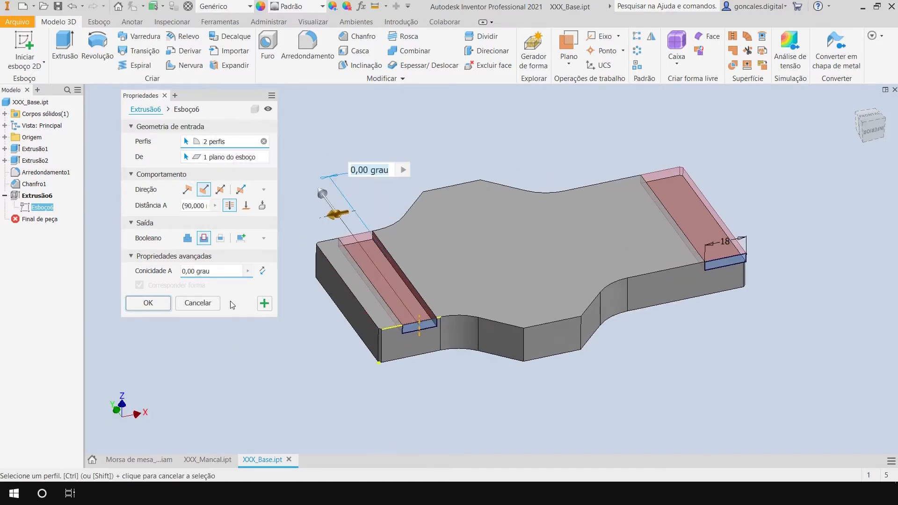
{"action": "left_click", "coordinate": [148, 303]}
{"action": "middle_click_drag", "start_coordinate": [659, 251], "coordinate": [651, 215], "text": "shift"}
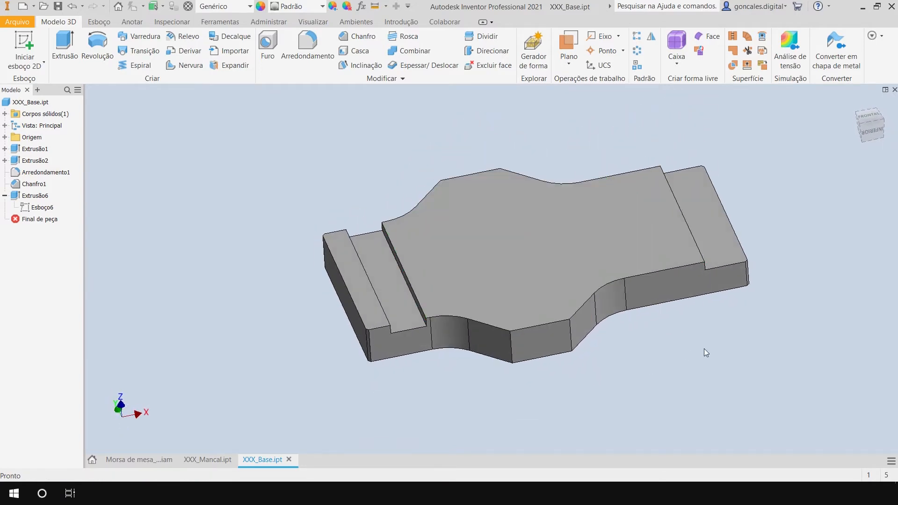
{"action": "middle_click_drag", "start_coordinate": [706, 353], "coordinate": [669, 360]}
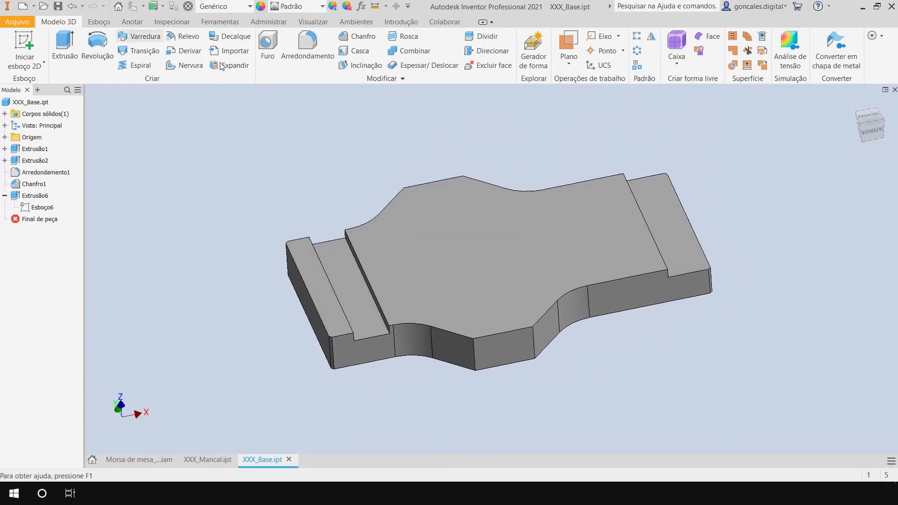
Close the XXX_Base part and update the bench vise assembly with its modified geometry.
{"action": "left_click", "coordinate": [893, 91]}
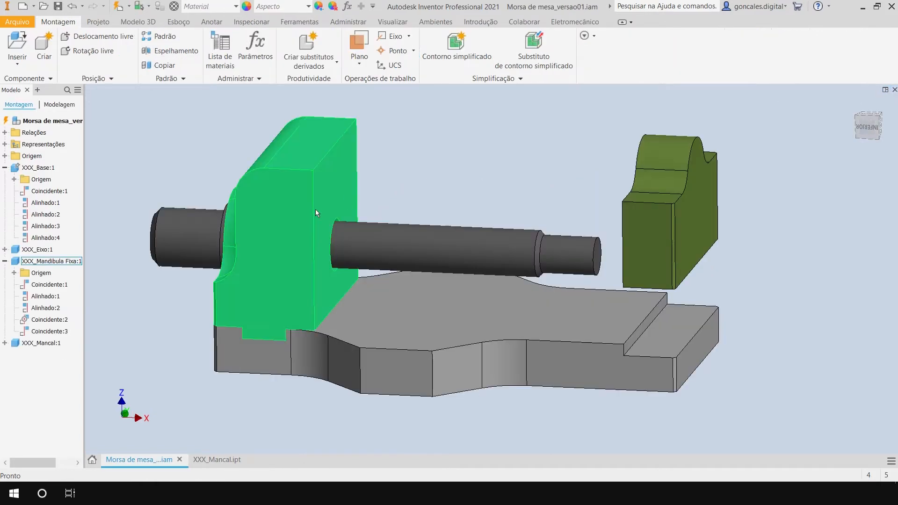
{"action": "left_click", "coordinate": [118, 10]}
{"action": "middle_click_drag", "start_coordinate": [616, 307], "coordinate": [661, 353], "text": "shift"}
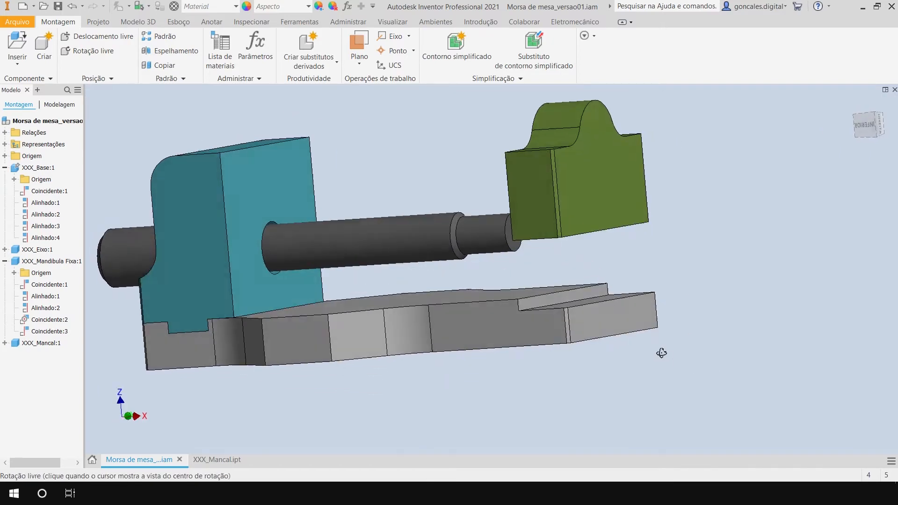
Mate the XXX_Mancal bearing's underside to the floor of the base's end recess with a 0 mm offset.
{"action": "middle_click_drag", "start_coordinate": [761, 282], "coordinate": [726, 287], "text": "shift"}
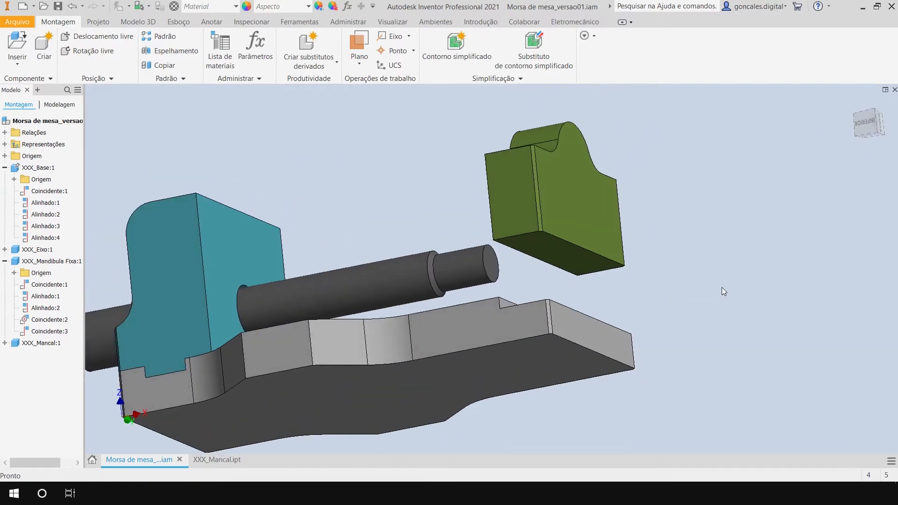
{"action": "key", "text": "c"}
{"action": "left_click", "coordinate": [554, 255]}
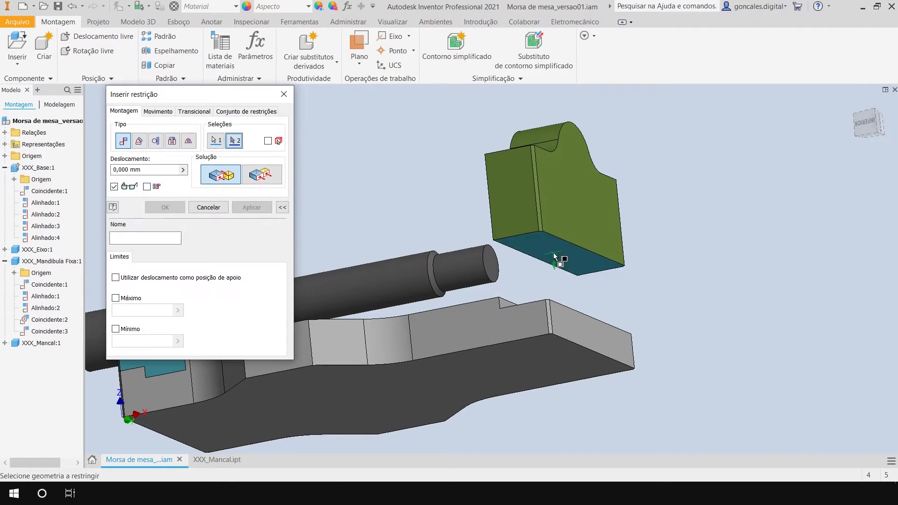
{"action": "middle_click_drag", "start_coordinate": [666, 317], "coordinate": [666, 342], "text": "shift"}
{"action": "left_click", "coordinate": [592, 363]}
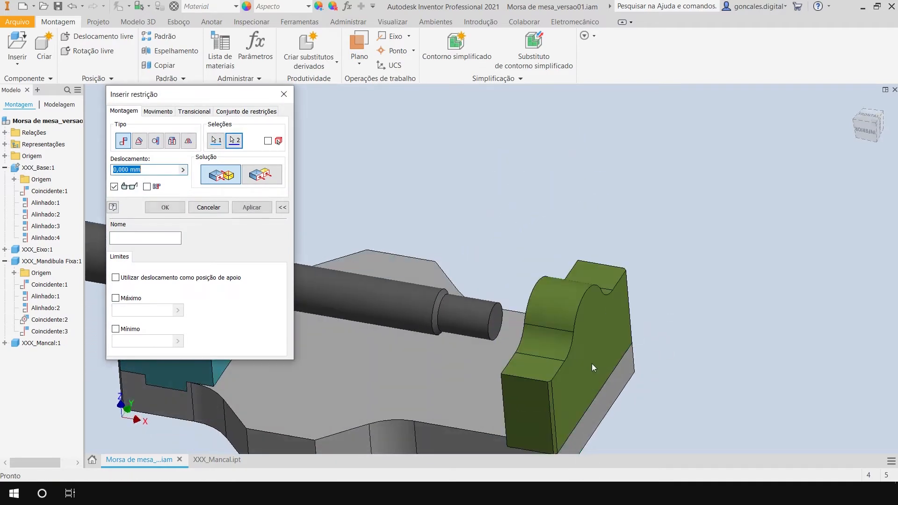
{"action": "middle_click_drag", "start_coordinate": [591, 364], "coordinate": [591, 272]}
{"action": "left_click", "coordinate": [236, 210]}
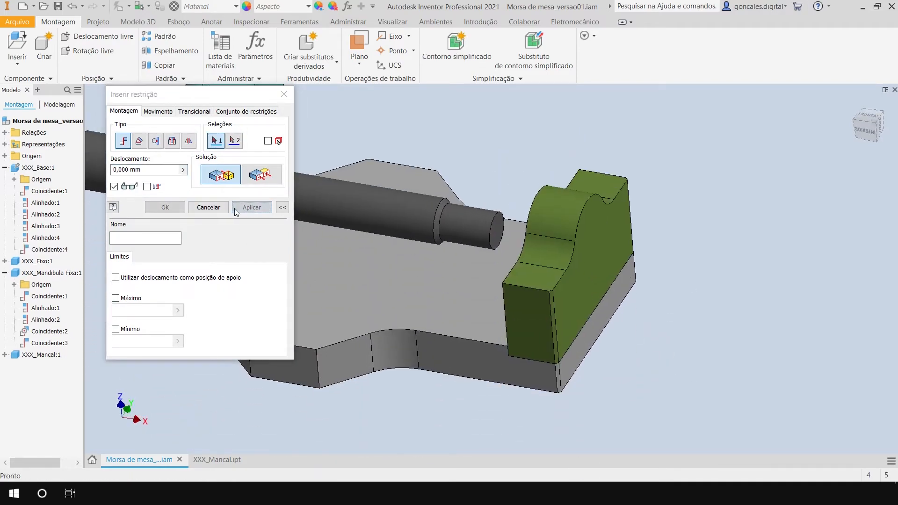
{"action": "left_click", "coordinate": [215, 209]}
Examine from the side how the bearing, shaft and fixed jaw are positioned on the base.
{"action": "middle_click_drag", "start_coordinate": [526, 432], "coordinate": [604, 328], "text": "shift"}
{"action": "left_click", "coordinate": [614, 270]}
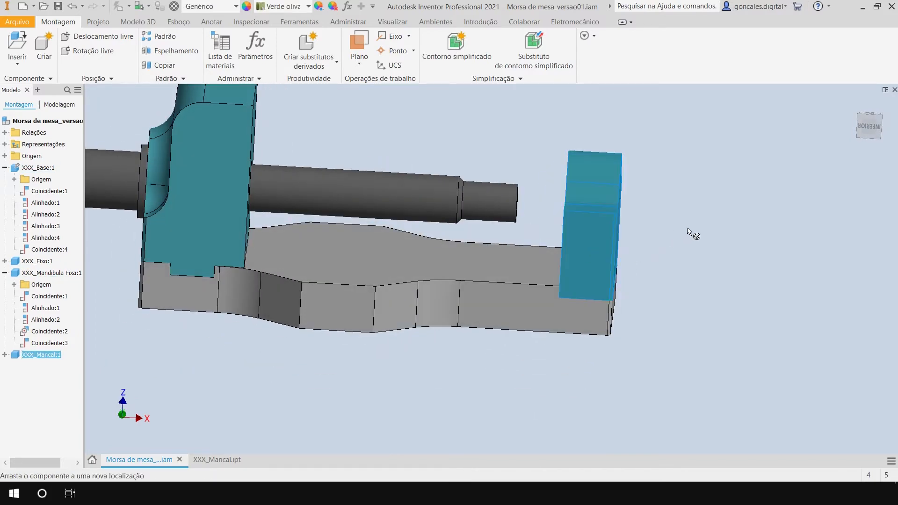
{"action": "left_click", "coordinate": [661, 302]}
{"action": "middle_click_drag", "start_coordinate": [534, 284], "coordinate": [574, 374], "text": "shift"}
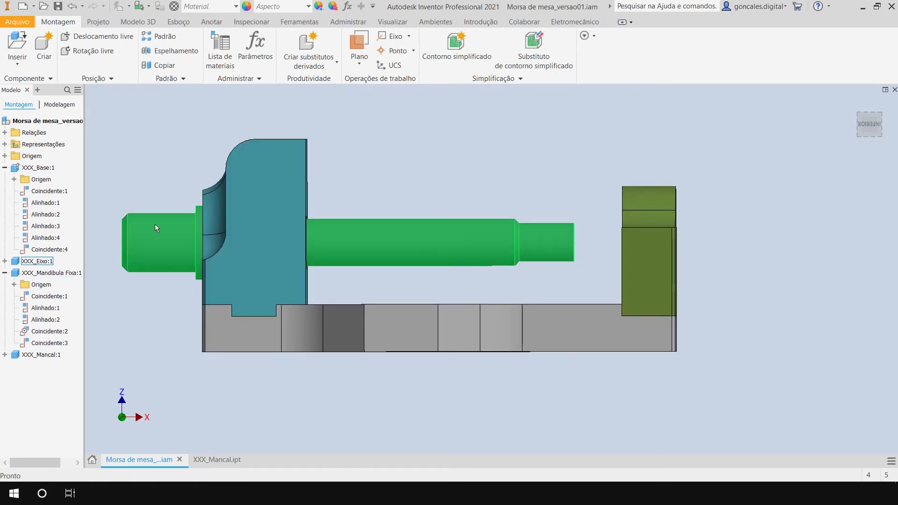
{"action": "left_click", "coordinate": [167, 226]}
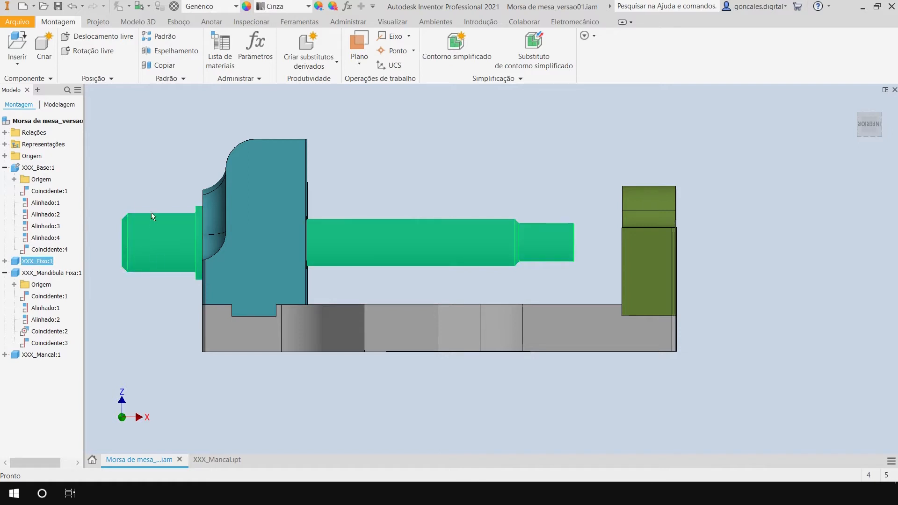
{"action": "left_click", "coordinate": [394, 149]}
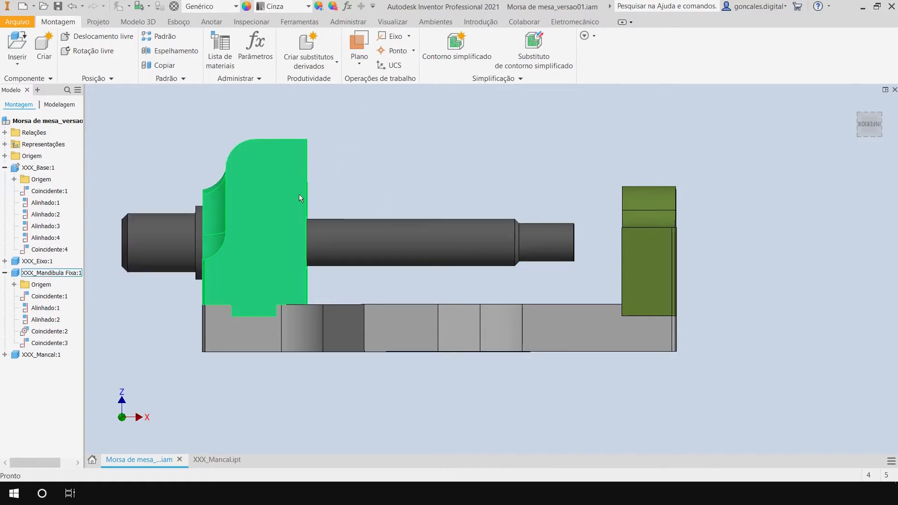
{"action": "left_click", "coordinate": [245, 217]}
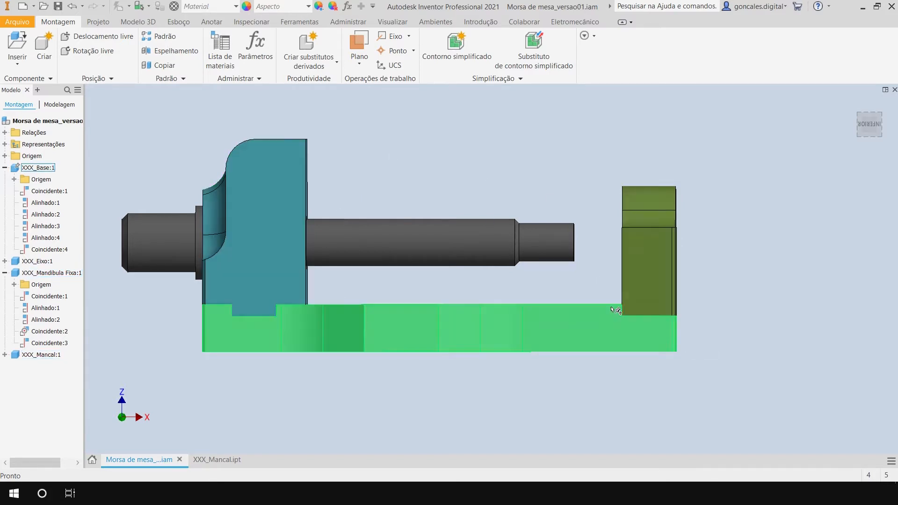
{"action": "middle_click_drag", "start_coordinate": [728, 311], "coordinate": [755, 308]}
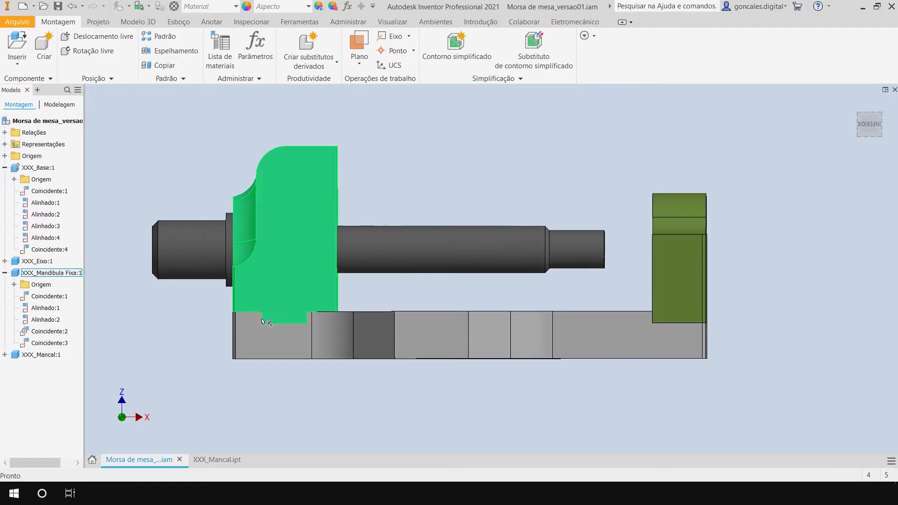
Examine the gap between the shaft's stepped end and the bearing from several angles.
{"action": "middle_click_drag", "start_coordinate": [587, 298], "coordinate": [546, 283], "text": "shift"}
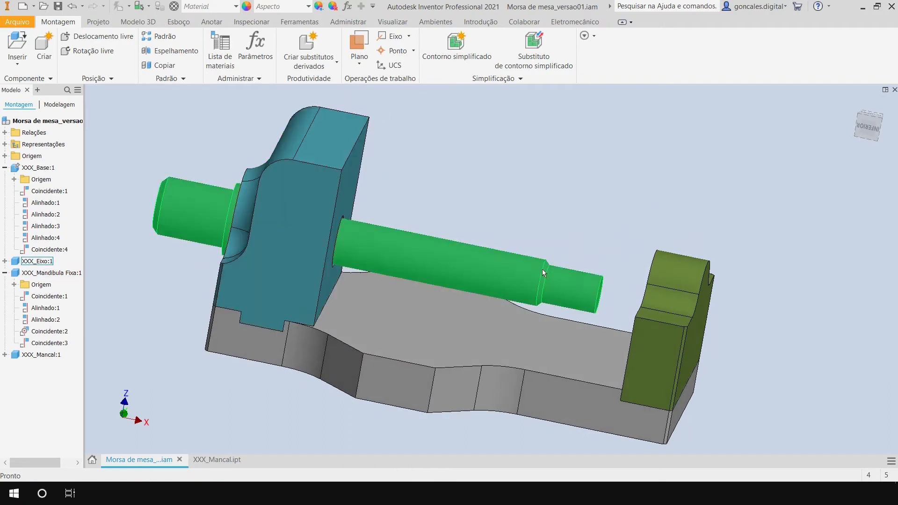
{"action": "middle_click_drag", "start_coordinate": [601, 246], "coordinate": [615, 238], "text": "shift"}
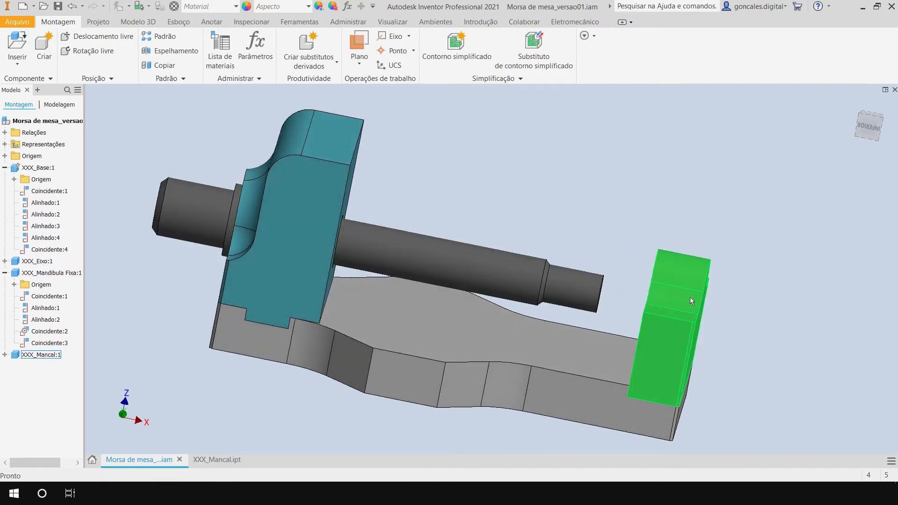
{"action": "middle_click_drag", "start_coordinate": [616, 283], "coordinate": [597, 217], "text": "shift"}
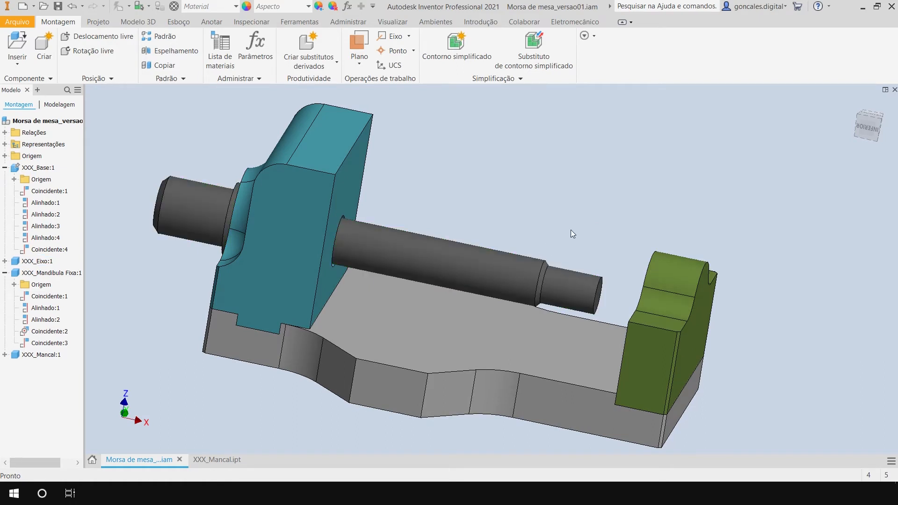
{"action": "middle_click_drag", "start_coordinate": [547, 231], "coordinate": [541, 198], "text": "shift"}
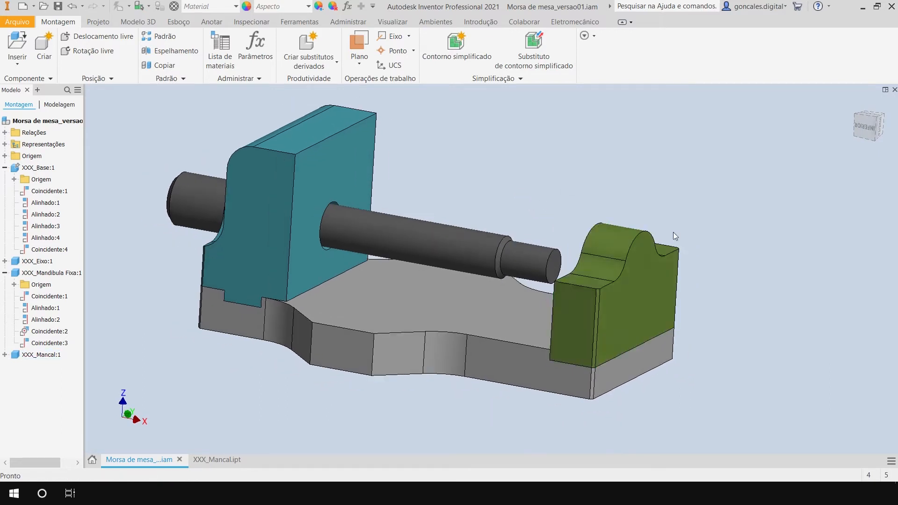
{"action": "middle_click_drag", "start_coordinate": [672, 233], "coordinate": [624, 267], "text": "shift"}
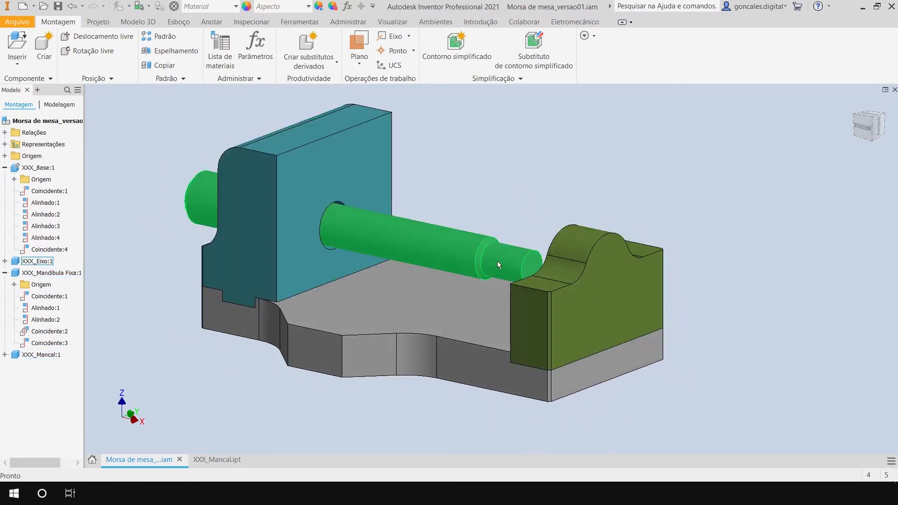
{"action": "middle_click_drag", "start_coordinate": [540, 366], "coordinate": [575, 373], "text": "shift"}
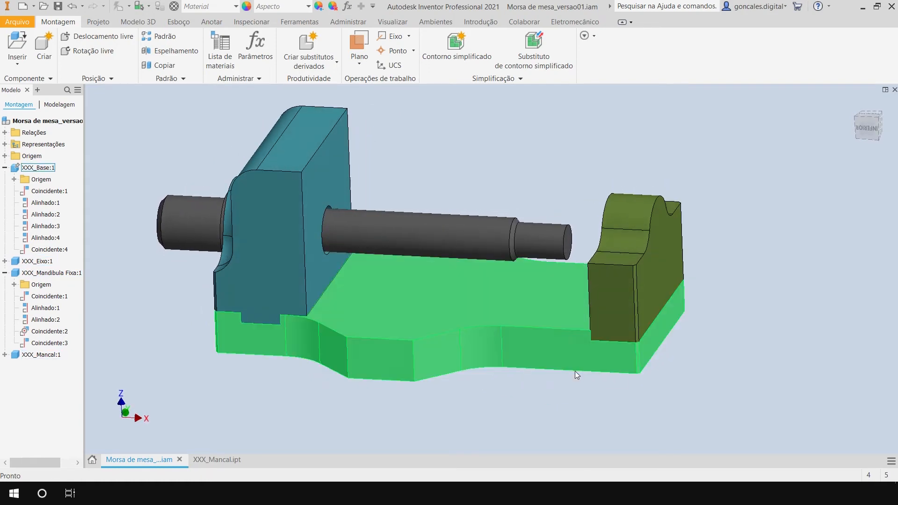
{"action": "middle_click_drag", "start_coordinate": [408, 190], "coordinate": [465, 237], "text": "shift"}
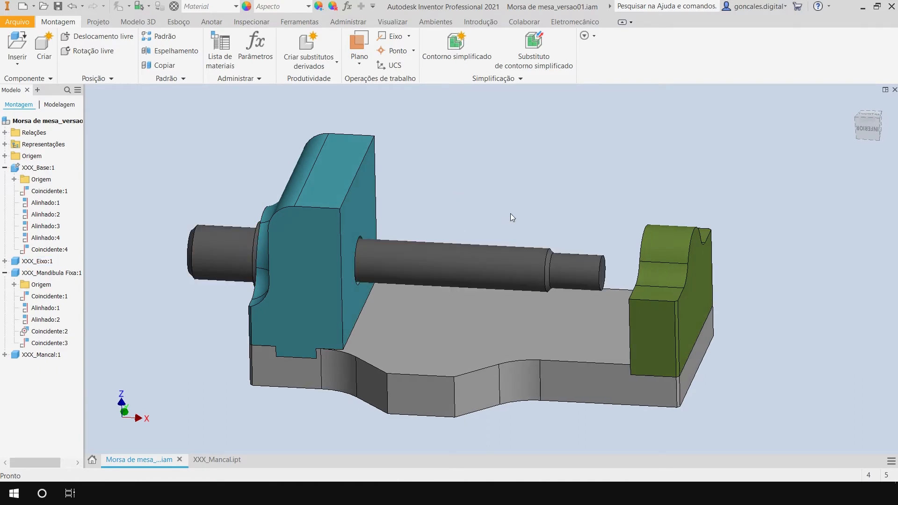
Measure the distance from the shaft's end face to the bearing's outer face.
{"action": "key", "text": "m"}
{"action": "scroll", "coordinate": [590, 244], "scroll_direction": "down", "scroll_amount": 5}
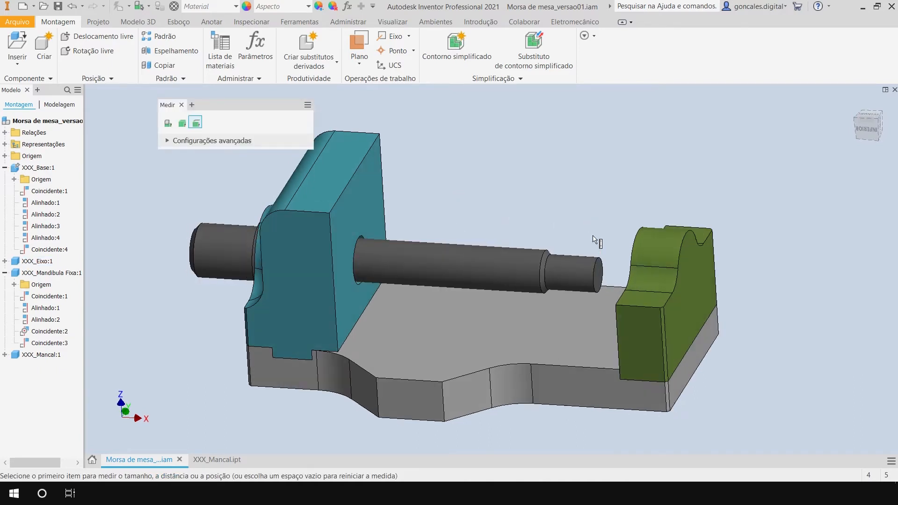
{"action": "left_click", "coordinate": [597, 295]}
{"action": "middle_click_drag", "start_coordinate": [595, 299], "coordinate": [599, 280], "text": "shift"}
{"action": "left_click", "coordinate": [644, 318]}
{"action": "left_click", "coordinate": [599, 198]}
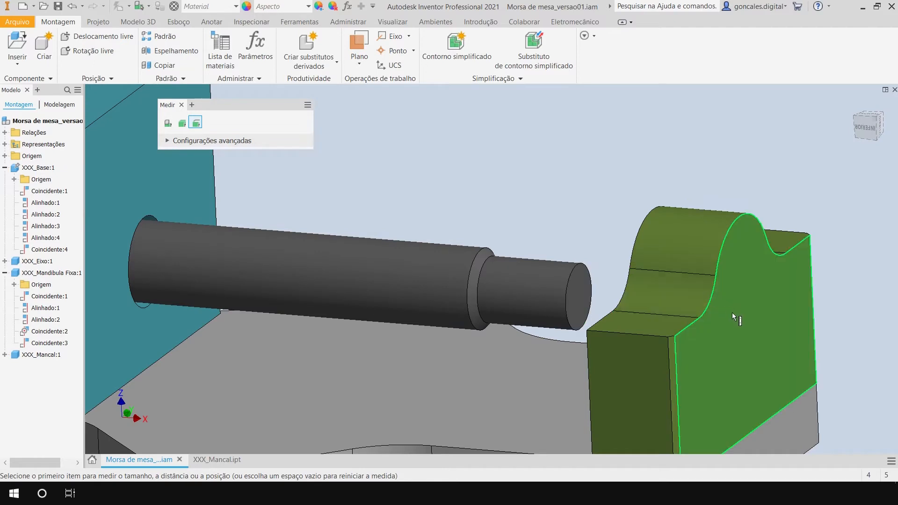
{"action": "left_click", "coordinate": [582, 288]}
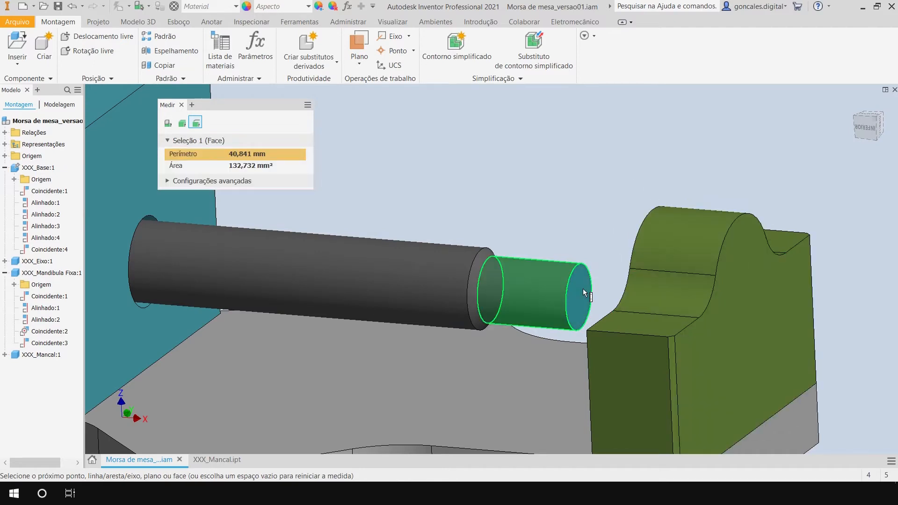
{"action": "left_click", "coordinate": [727, 286]}
{"action": "middle_click_drag", "start_coordinate": [505, 308], "coordinate": [528, 303], "text": "shift"}
{"action": "scroll", "coordinate": [528, 303], "scroll_direction": "down", "scroll_amount": 3}
{"action": "middle_click_drag", "start_coordinate": [531, 245], "coordinate": [564, 241]}
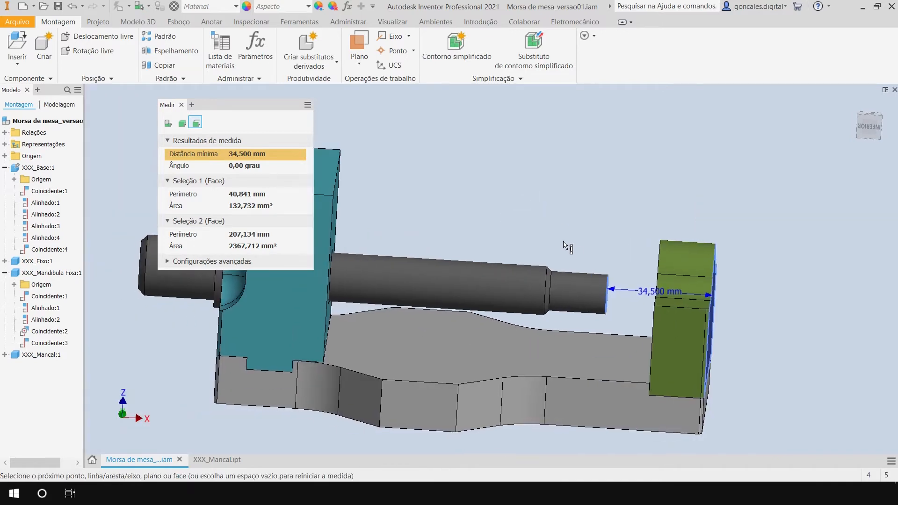
{"action": "key", "text": "Escape"}
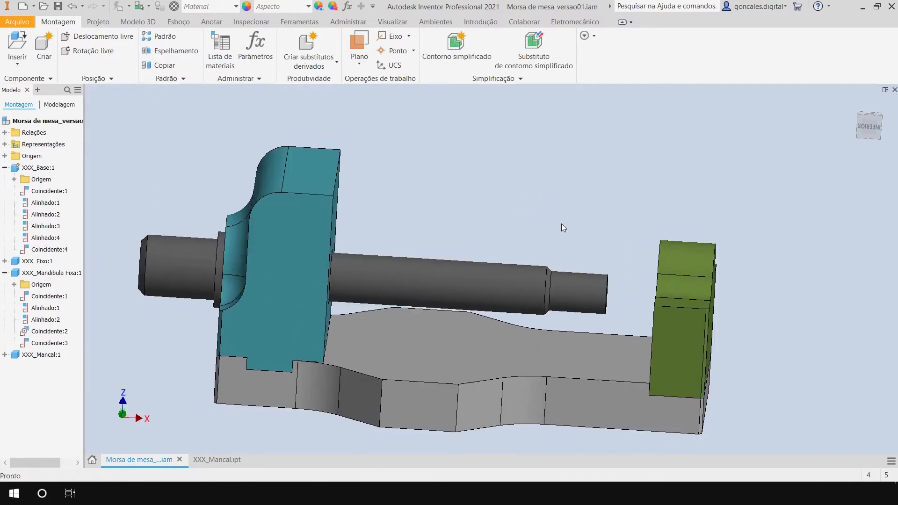
Open the XXX_Eixo shaft from the assembly and edit Esboço2, the profile sketch of its revolve, viewed square on.
{"action": "right_click", "coordinate": [441, 264]}
{"action": "left_click", "coordinate": [441, 144]}
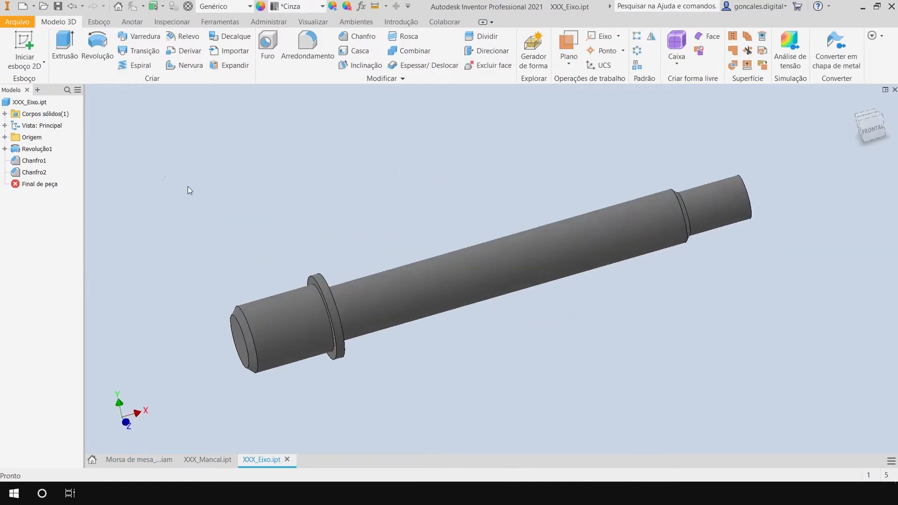
{"action": "left_click", "coordinate": [4, 149]}
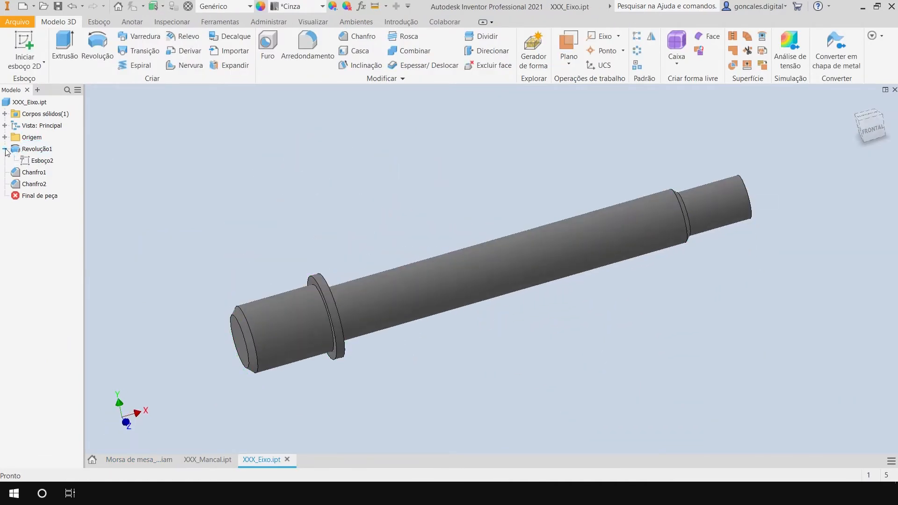
{"action": "double_click", "coordinate": [44, 161]}
{"action": "mouse_move", "coordinate": [436, 223]}
{"action": "middle_mouse_down", "text": "shift"}
{"action": "mouse_move", "coordinate": [452, 207]}
{"action": "mouse_move", "coordinate": [408, 203]}
{"action": "mouse_move", "coordinate": [440, 205]}
{"action": "middle_mouse_up", "text": "shift"}
{"action": "middle_click_drag", "start_coordinate": [501, 208], "coordinate": [487, 221]}
{"action": "middle_click", "coordinate": [557, 186]}
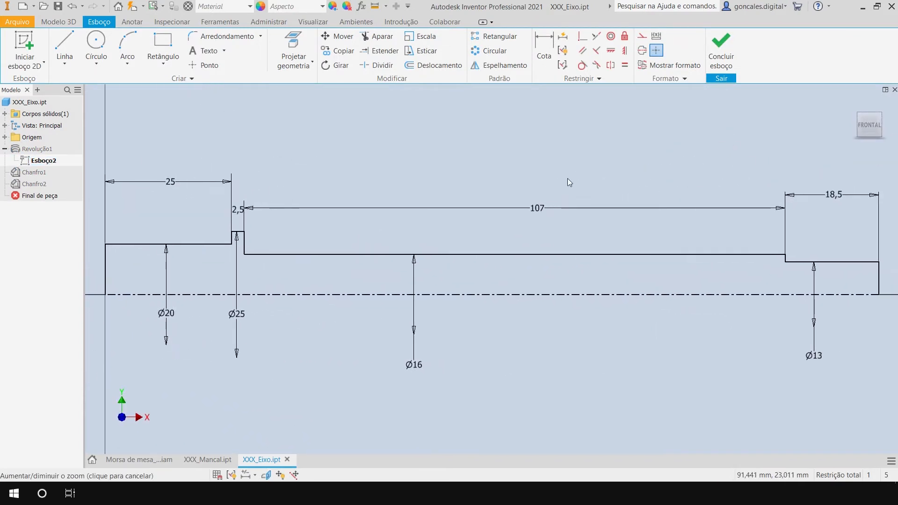
Set the length of the shaft's Ø16 section in the sketch to 107+34,5 mm.
{"action": "scroll", "coordinate": [568, 178], "scroll_direction": "down", "scroll_amount": 3}
{"action": "double_click", "coordinate": [529, 225]}
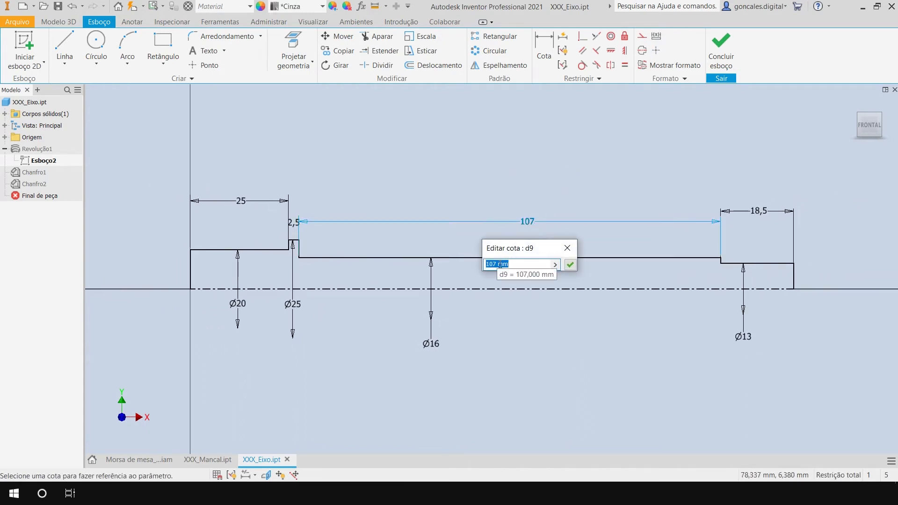
{"action": "left_click_drag", "start_coordinate": [496, 265], "coordinate": [530, 265]}
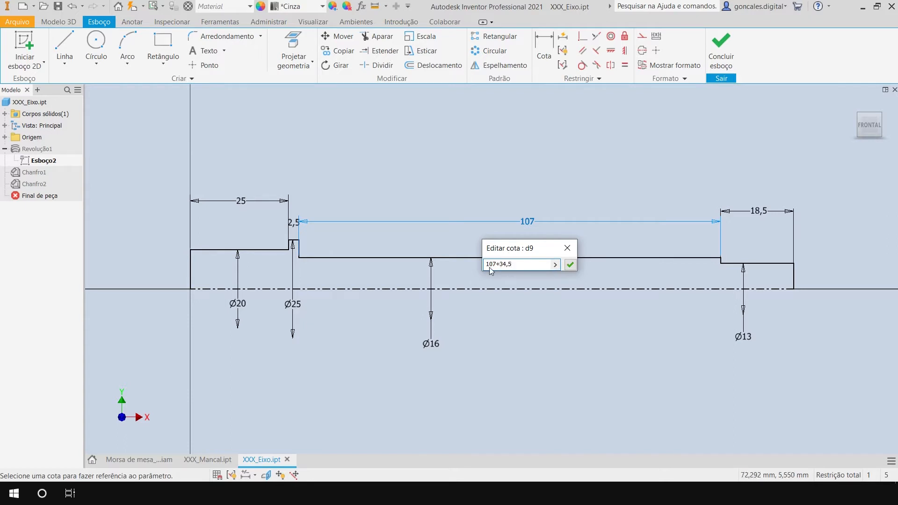
{"action": "left_click", "coordinate": [570, 265]}
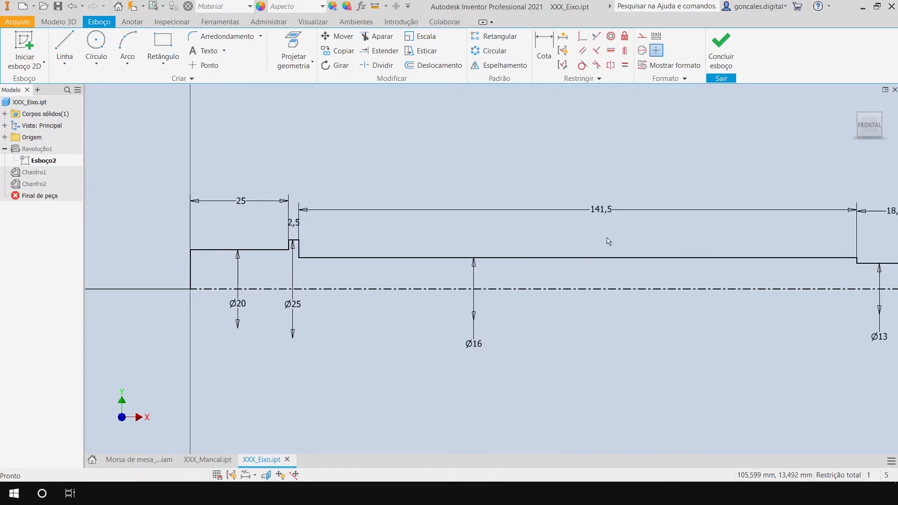
Set the length of the shaft's Ø13 end section in the sketch to 18 mm.
{"action": "scroll", "coordinate": [598, 249], "scroll_direction": "down", "scroll_amount": 2}
{"action": "middle_click_drag", "start_coordinate": [650, 242], "coordinate": [530, 245]}
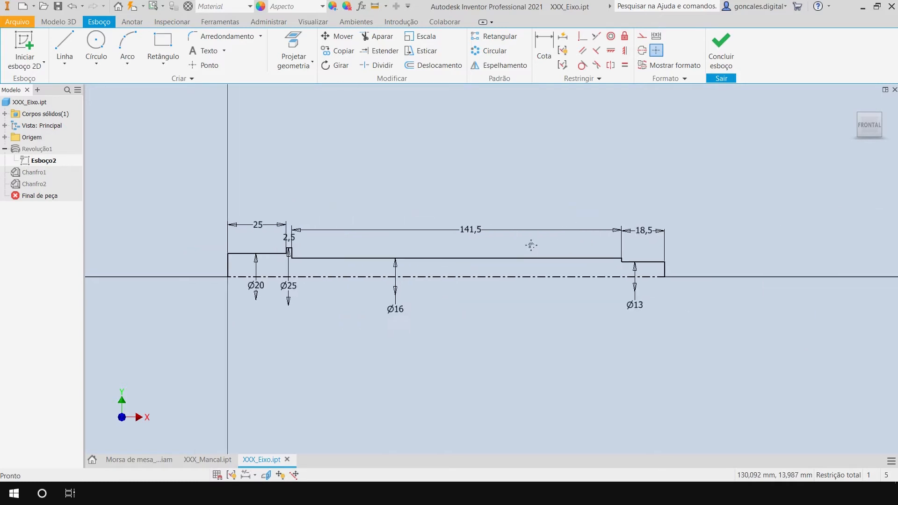
{"action": "scroll", "coordinate": [467, 243], "scroll_direction": "up", "scroll_amount": 2}
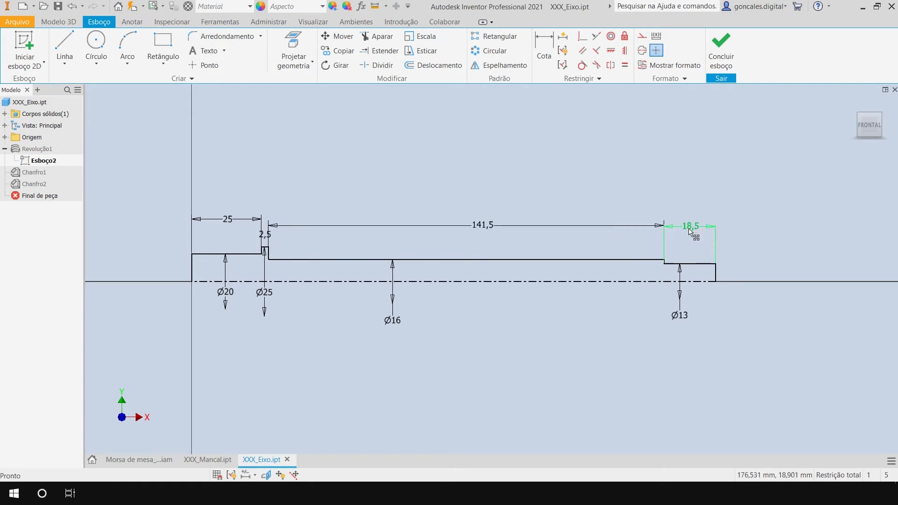
{"action": "scroll", "coordinate": [711, 226], "scroll_direction": "down", "scroll_amount": 5}
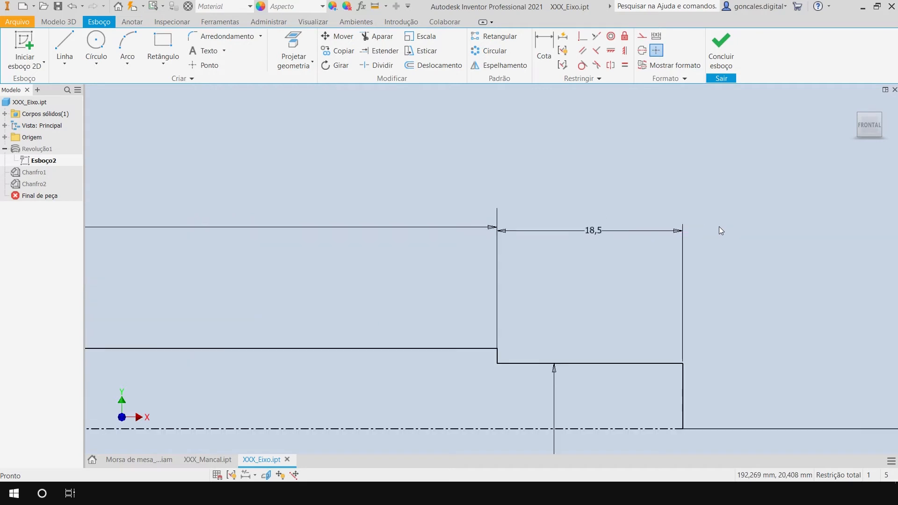
{"action": "double_click", "coordinate": [599, 232]}
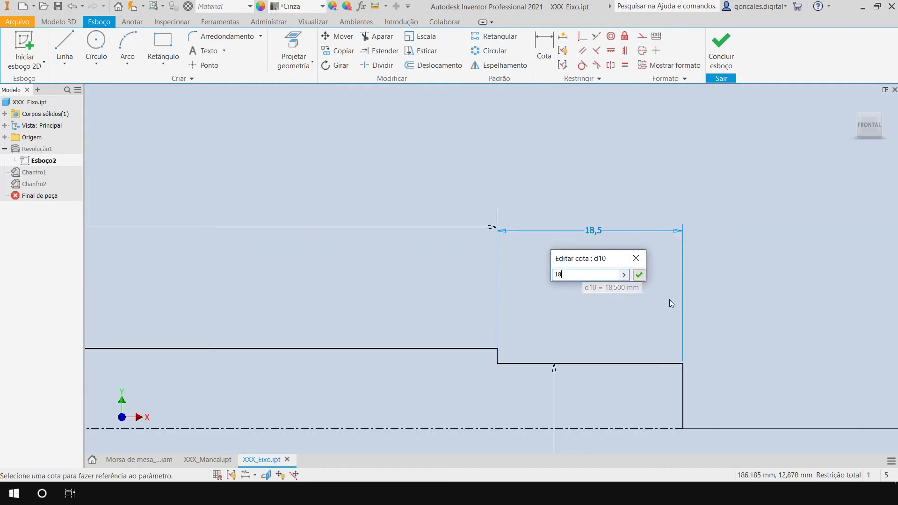
{"action": "left_click", "coordinate": [639, 275]}
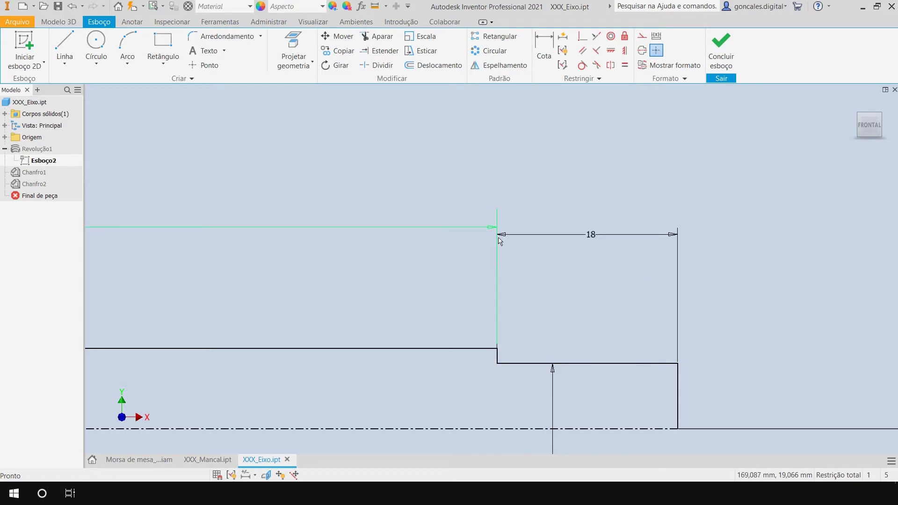
Set the length of the shaft's Ø16 section in the sketch to 142 mm.
{"action": "scroll", "coordinate": [608, 281], "scroll_direction": "down", "scroll_amount": 5}
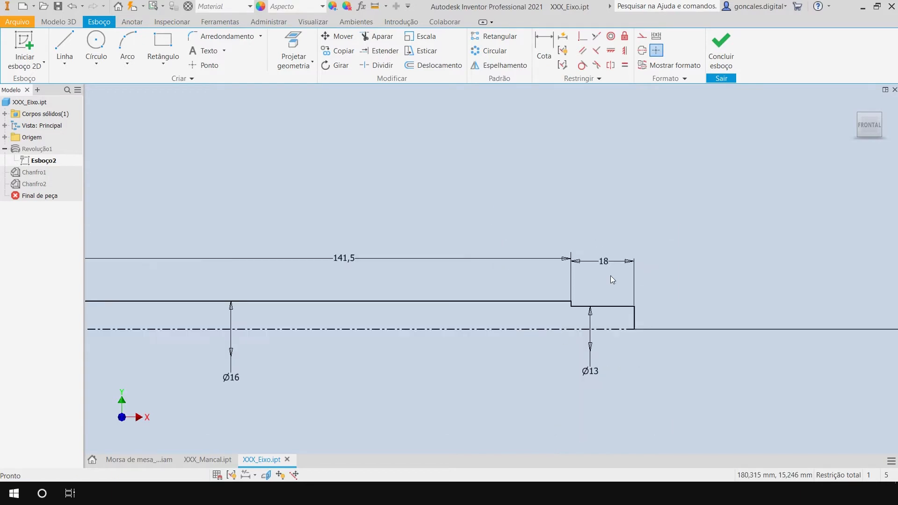
{"action": "middle_click_drag", "start_coordinate": [465, 271], "coordinate": [640, 253]}
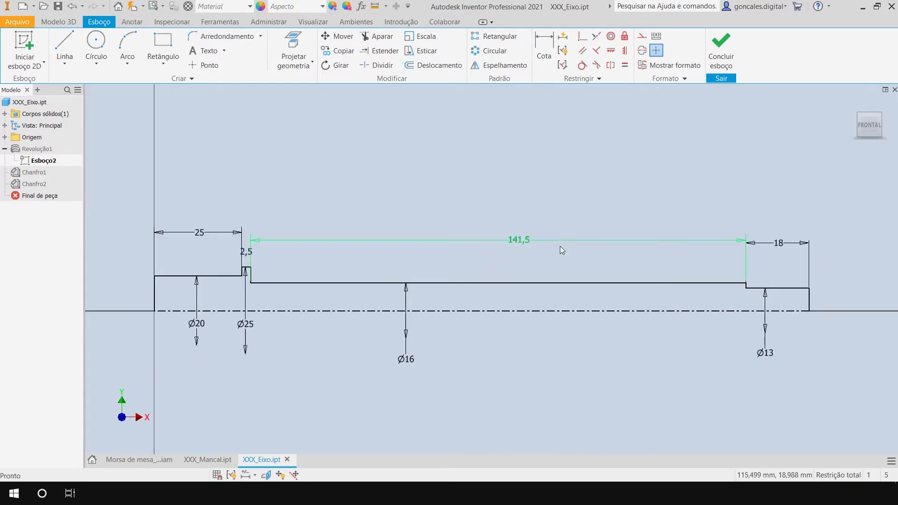
{"action": "double_click", "coordinate": [523, 239]}
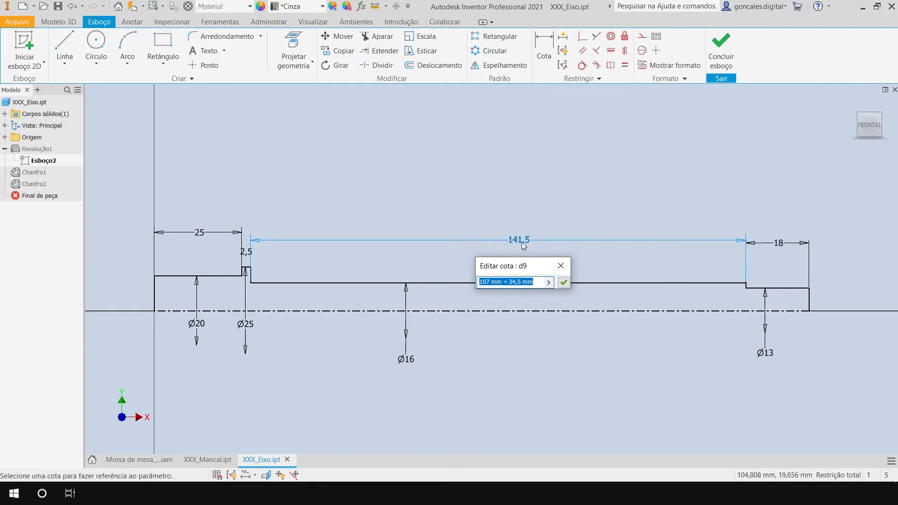
{"action": "type", "text": "142"}
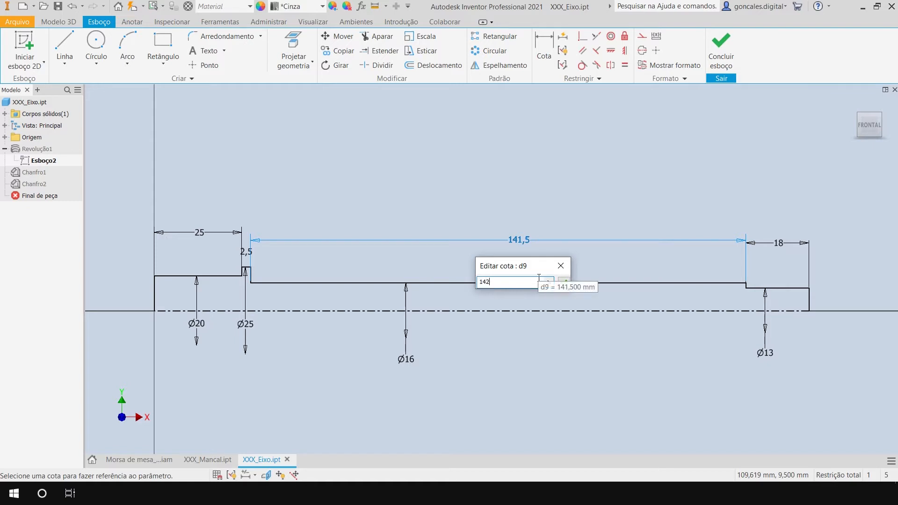
{"action": "left_click", "coordinate": [564, 282]}
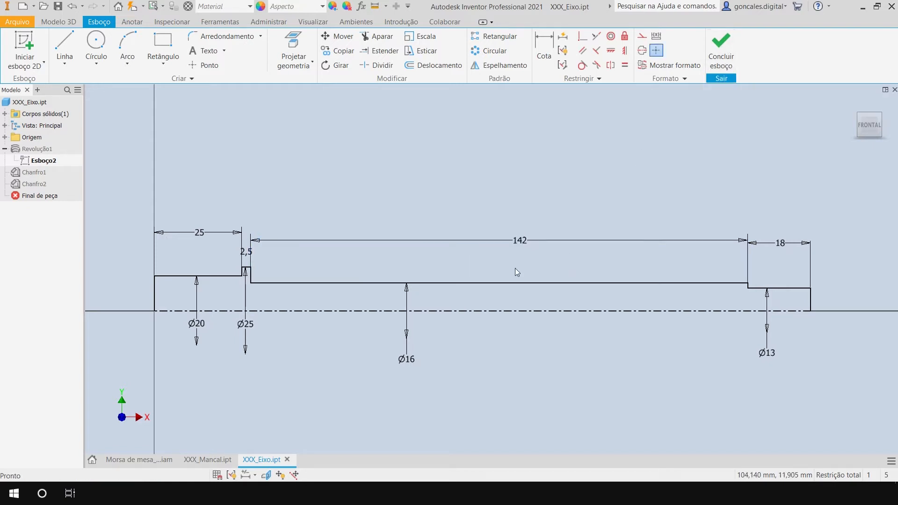
Finish the shaft sketch, return to the vise assembly and update it with the modified shaft.
{"action": "left_click", "coordinate": [724, 52]}
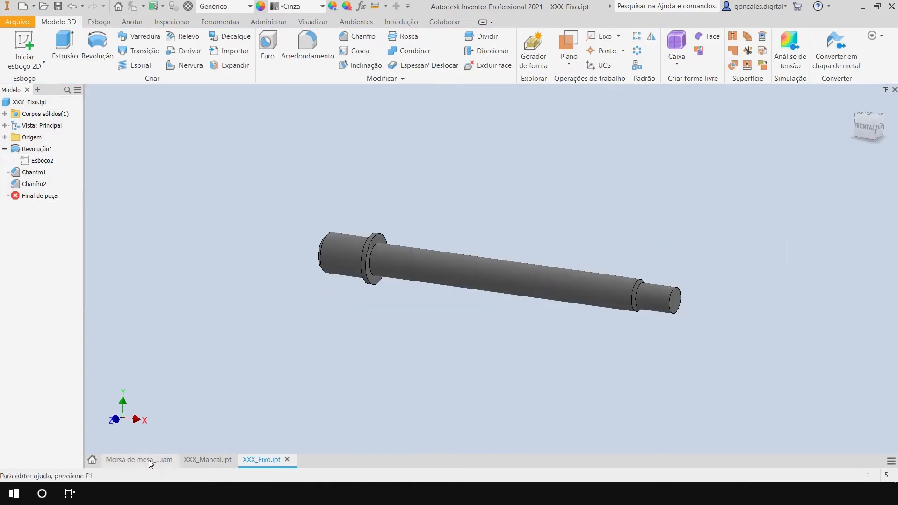
{"action": "left_click", "coordinate": [121, 460]}
{"action": "left_click", "coordinate": [118, 9]}
{"action": "middle_click_drag", "start_coordinate": [627, 237], "coordinate": [577, 238], "text": "shift"}
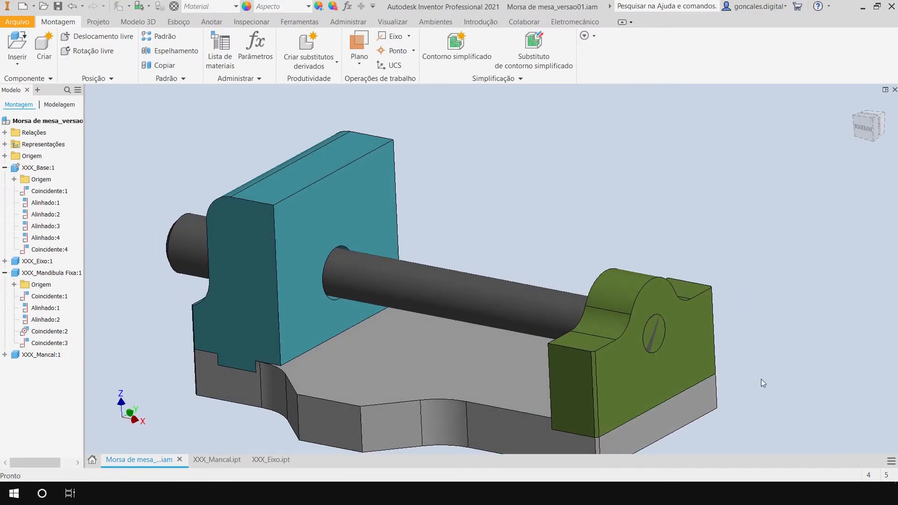
Examine from the side and up close how the shaft's chamfered shoulder meets the bearing's inner face.
{"action": "scroll", "coordinate": [761, 378], "scroll_direction": "down", "scroll_amount": 3}
{"action": "middle_click_drag", "start_coordinate": [769, 289], "coordinate": [838, 262], "text": "shift"}
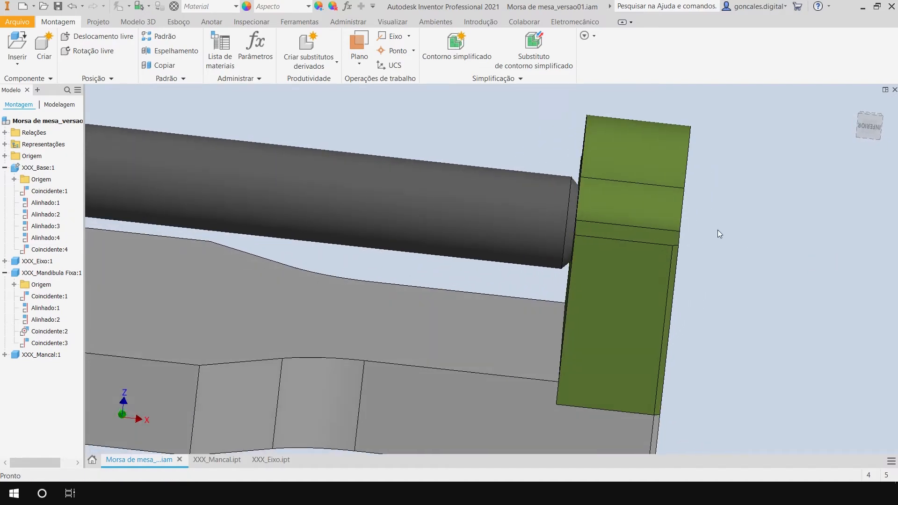
{"action": "scroll", "coordinate": [606, 190], "scroll_direction": "up", "scroll_amount": 8}
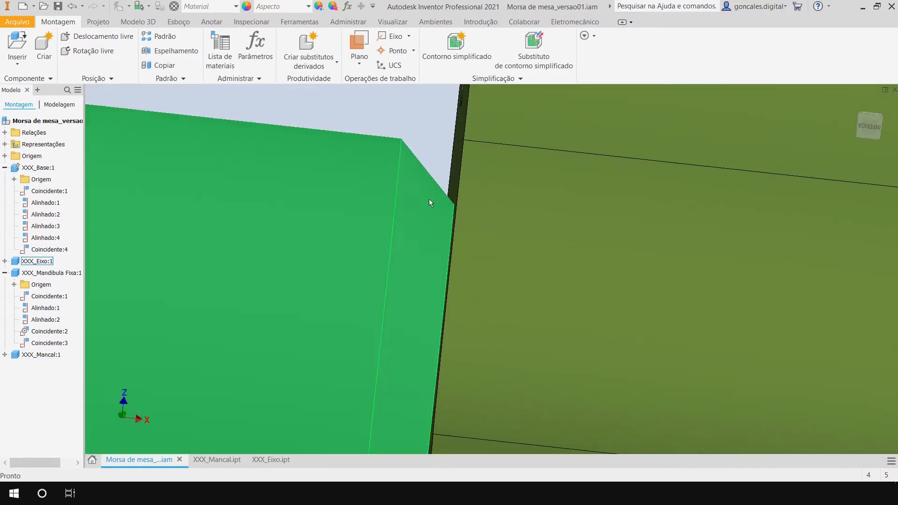
{"action": "scroll", "coordinate": [418, 179], "scroll_direction": "down", "scroll_amount": 10}
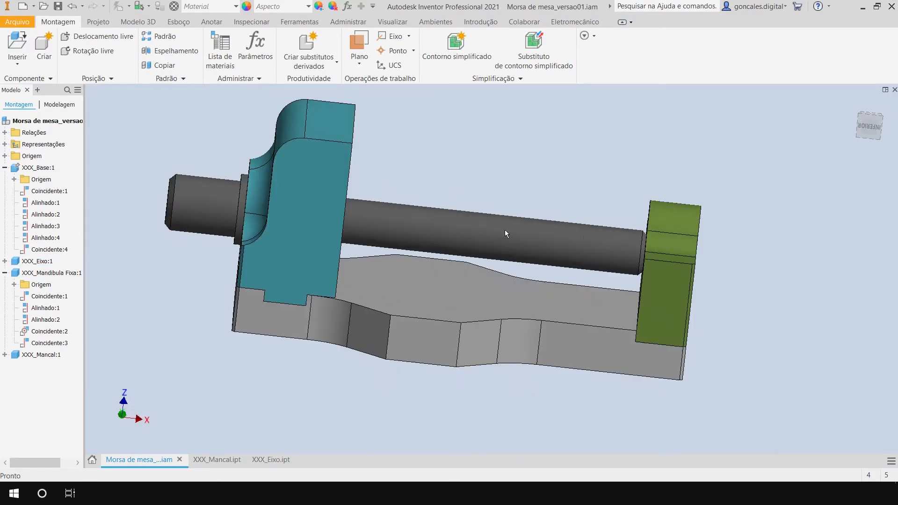
{"action": "scroll", "coordinate": [637, 243], "scroll_direction": "up", "scroll_amount": 10}
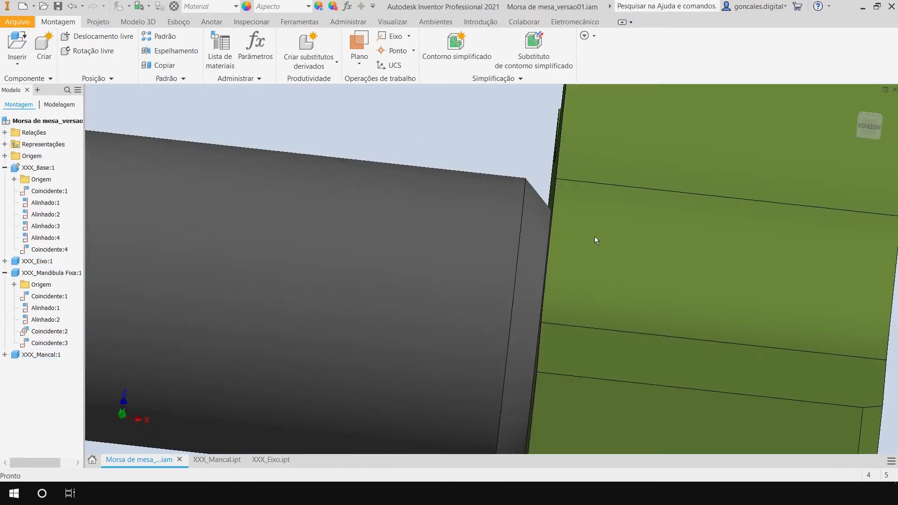
{"action": "middle_click_drag", "start_coordinate": [594, 237], "coordinate": [597, 239], "text": "shift"}
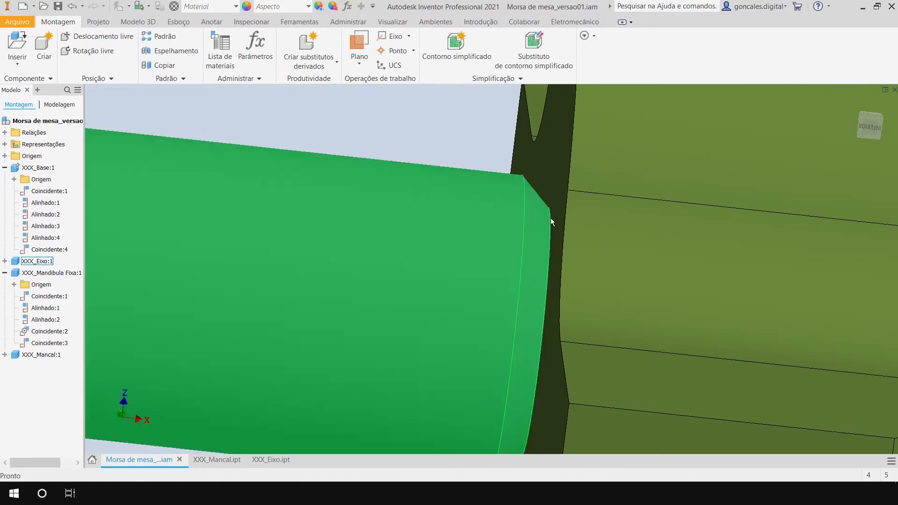
{"action": "scroll", "coordinate": [579, 246], "scroll_direction": "down", "scroll_amount": 8}
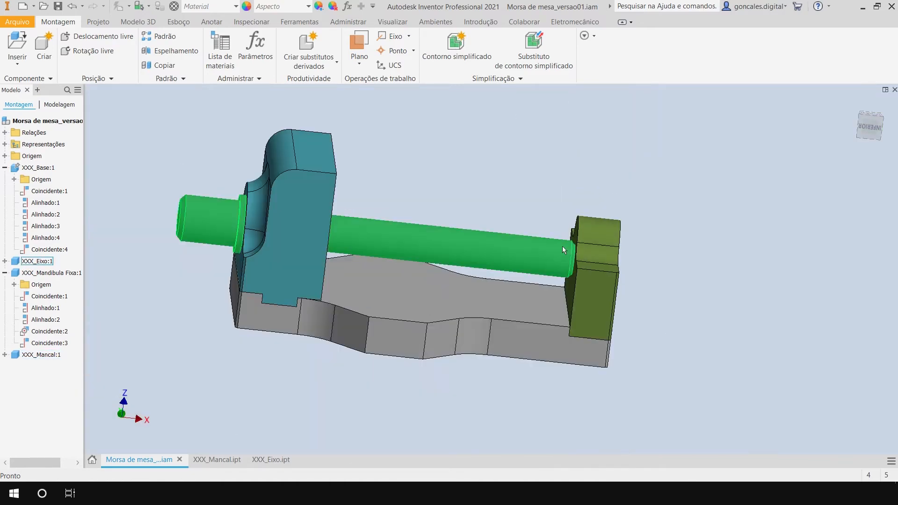
{"action": "middle_click_drag", "start_coordinate": [528, 199], "coordinate": [546, 207]}
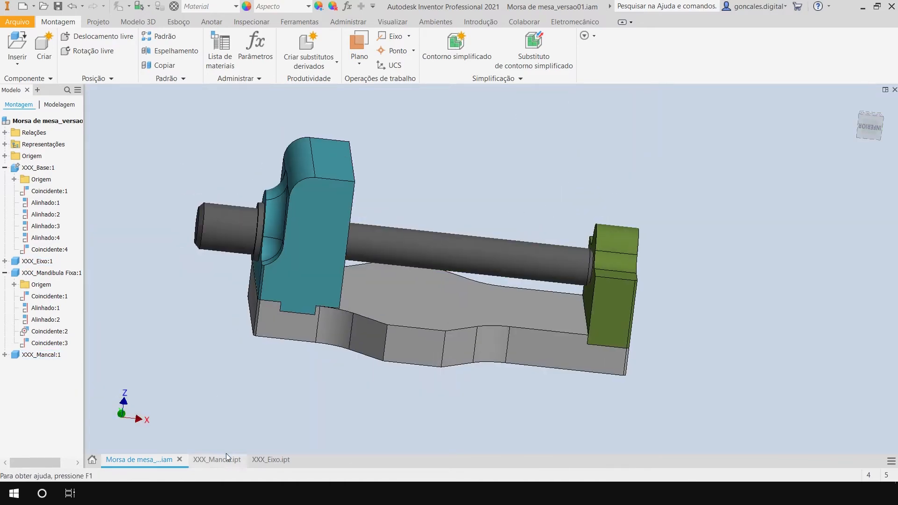
Return to the XXX_Eixo part and reopen its profile sketch Esboço2 in the front view.
{"action": "left_click", "coordinate": [276, 458]}
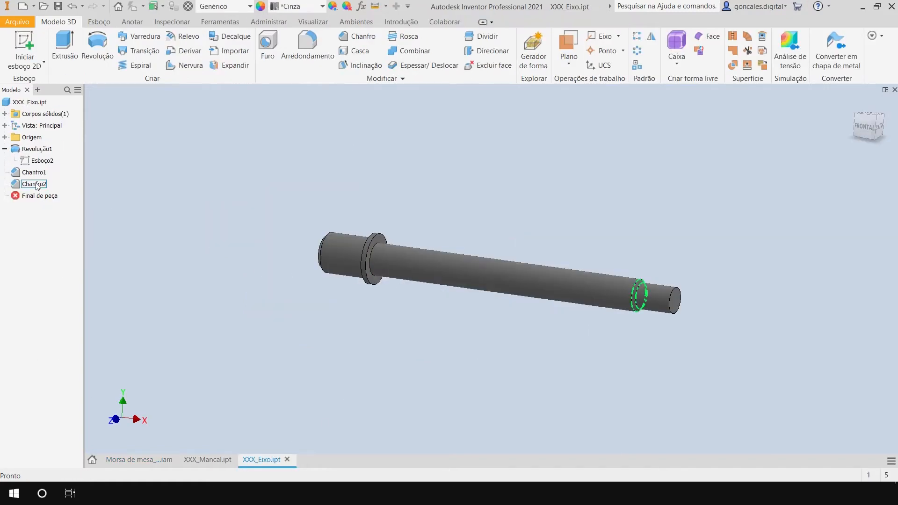
{"action": "double_click", "coordinate": [42, 161]}
{"action": "left_click", "coordinate": [864, 126]}
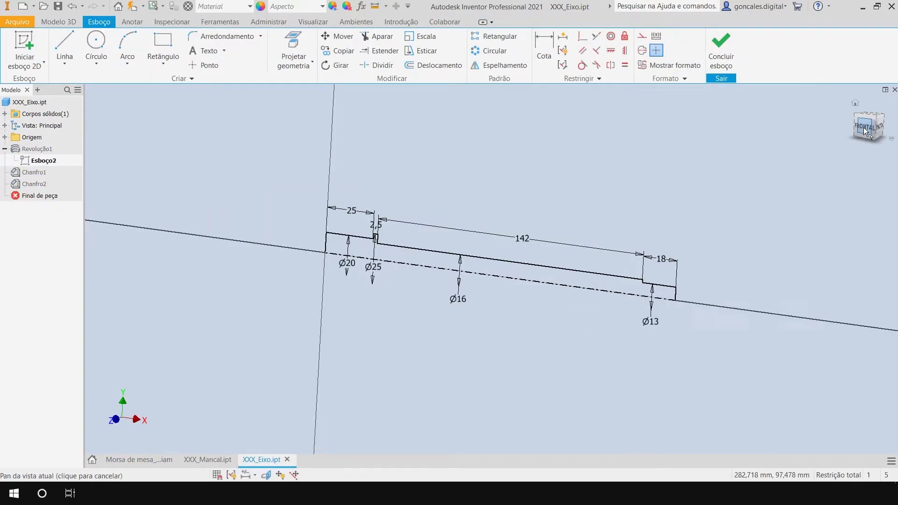
Set the length of the Ø13 end section back to 18,5 mm in the shaft sketch.
{"action": "scroll", "coordinate": [655, 243], "scroll_direction": "up", "scroll_amount": 3}
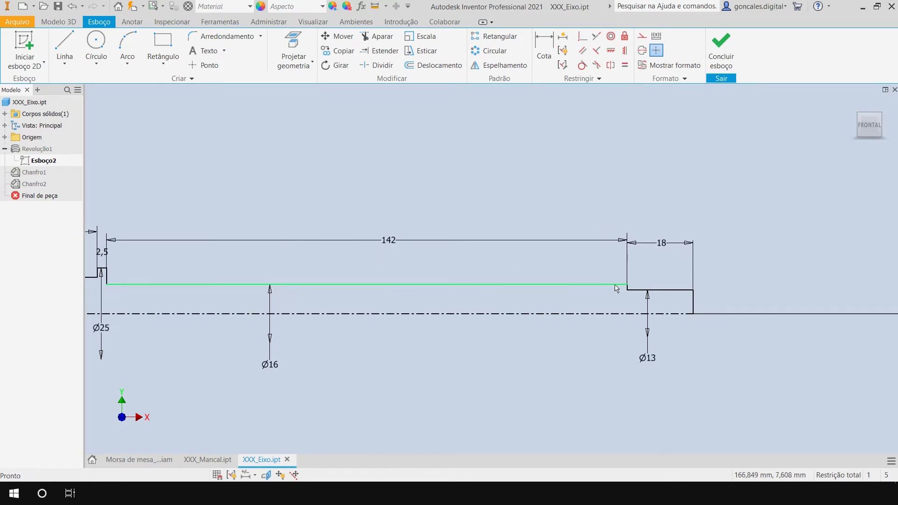
{"action": "scroll", "coordinate": [629, 278], "scroll_direction": "up", "scroll_amount": 5}
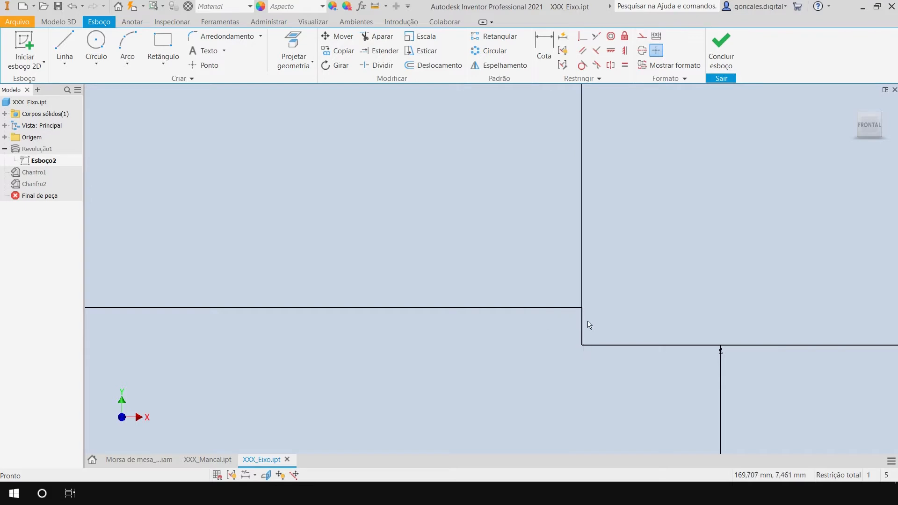
{"action": "scroll", "coordinate": [555, 319], "scroll_direction": "down", "scroll_amount": 5}
{"action": "middle_click_drag", "start_coordinate": [448, 212], "coordinate": [534, 203]}
{"action": "double_click", "coordinate": [697, 246]}
{"action": "type", "text": "18,5"}
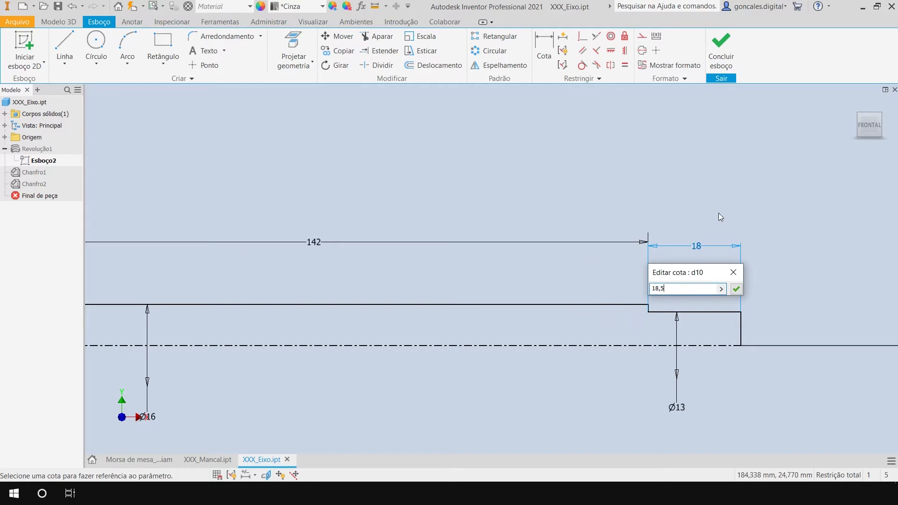
{"action": "left_click", "coordinate": [736, 288]}
Set the Ø16 section's length to 141,5 mm and check the shoulder in the shaft profile.
{"action": "double_click", "coordinate": [354, 247]}
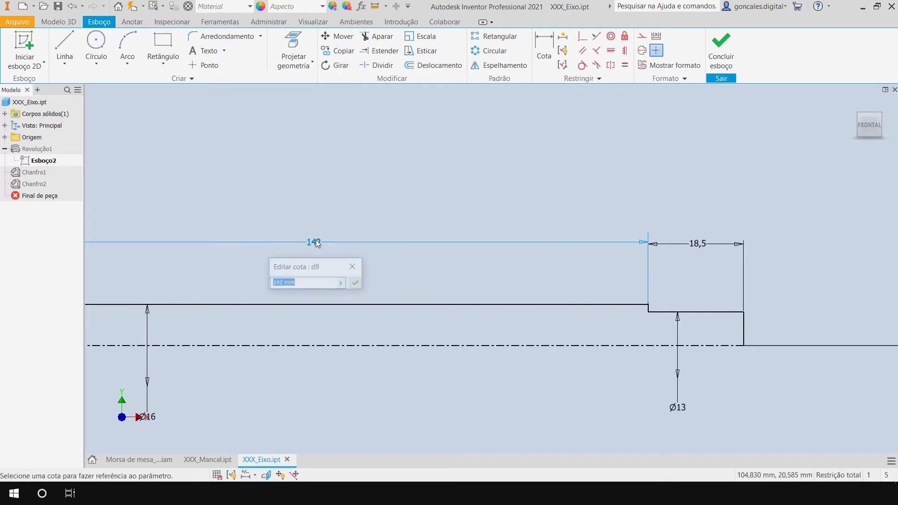
{"action": "left_click_drag", "start_coordinate": [279, 283], "coordinate": [352, 283]}
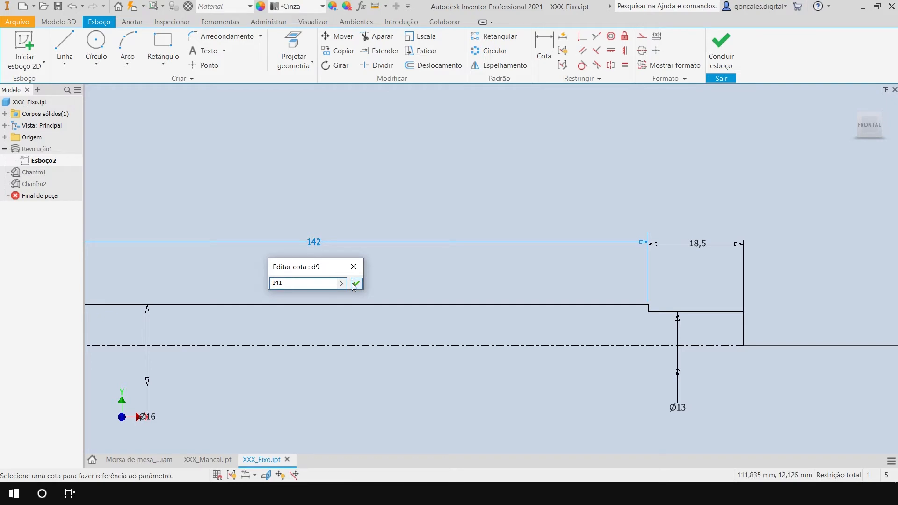
{"action": "left_click", "coordinate": [356, 283]}
{"action": "scroll", "coordinate": [493, 248], "scroll_direction": "down", "scroll_amount": 2}
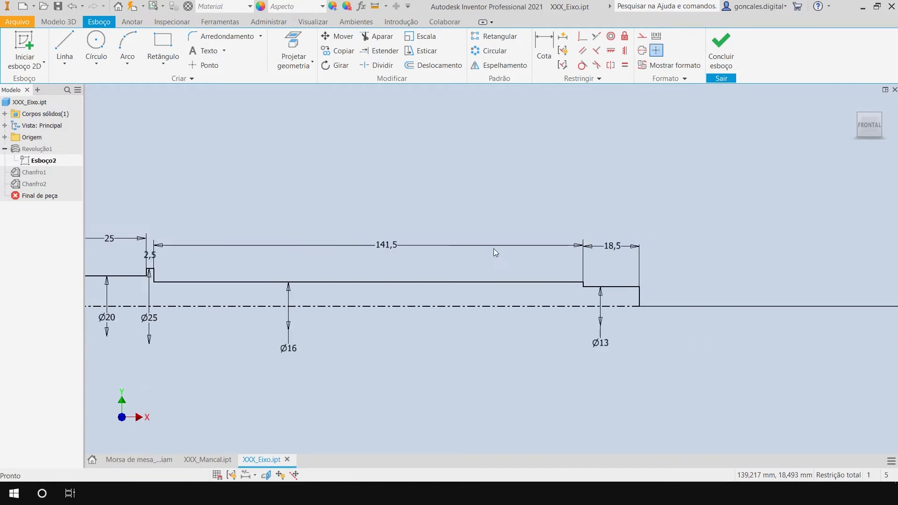
{"action": "scroll", "coordinate": [639, 290], "scroll_direction": "up", "scroll_amount": 6}
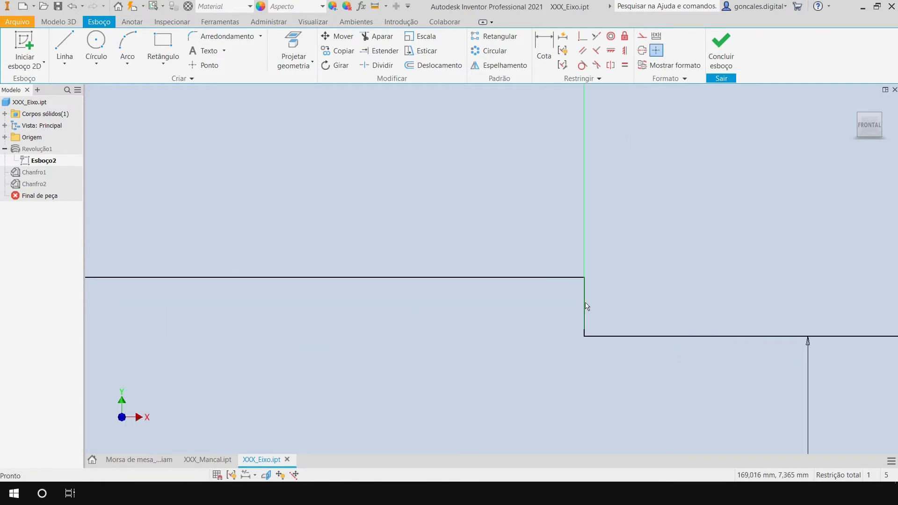
{"action": "scroll", "coordinate": [600, 309], "scroll_direction": "down", "scroll_amount": 4}
{"action": "scroll", "coordinate": [599, 309], "scroll_direction": "down", "scroll_amount": 4}
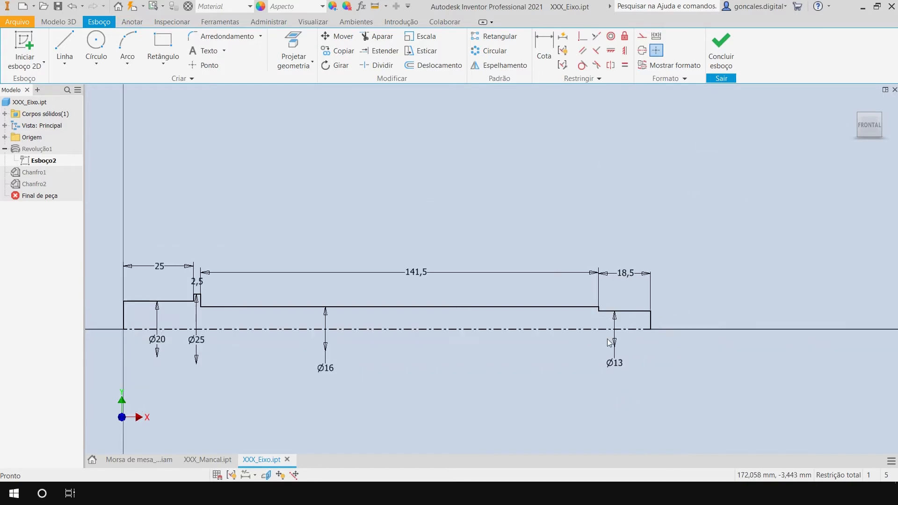
Finish editing the shaft sketch, close the XXX_Eixo part and update the bench vise assembly.
{"action": "left_click", "coordinate": [720, 52]}
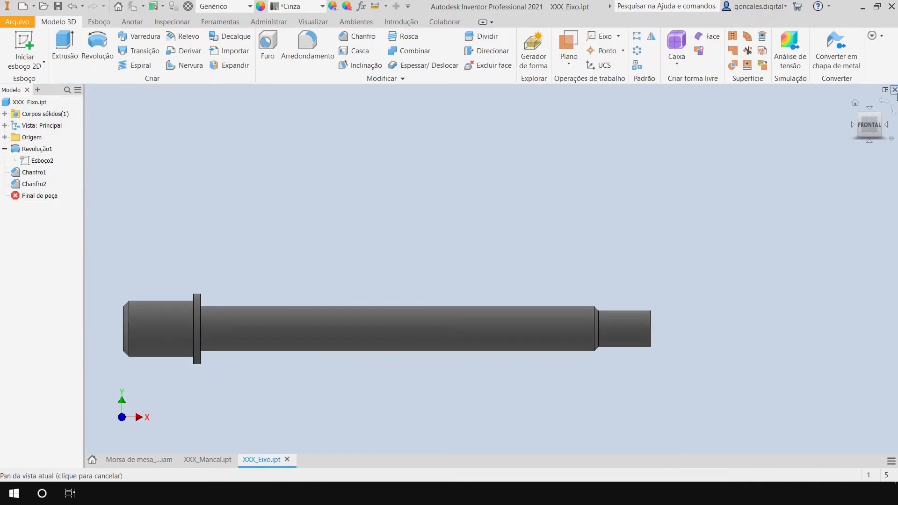
{"action": "left_click", "coordinate": [894, 89]}
{"action": "left_click", "coordinate": [367, 272]}
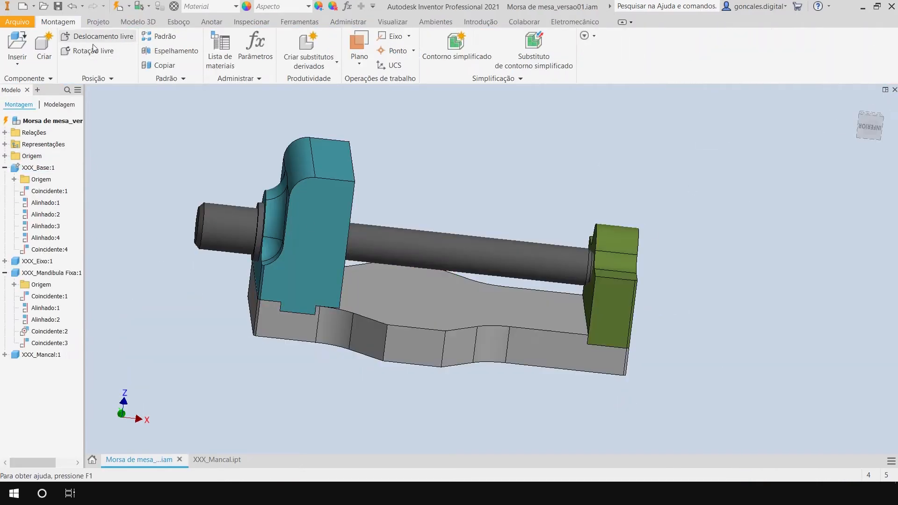
{"action": "left_click", "coordinate": [119, 8]}
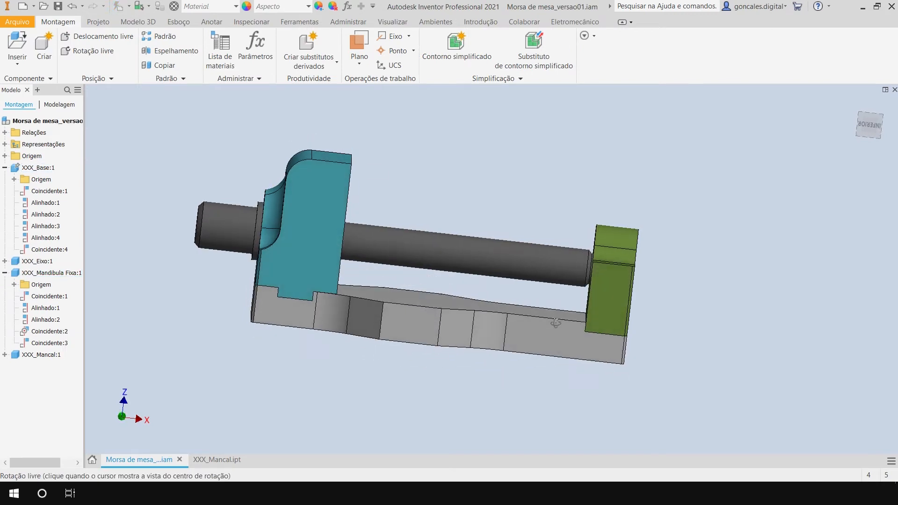
Examine how the shaft seats in the green bearing and how much clearance it has in the jaw's hole.
{"action": "scroll", "coordinate": [556, 322], "scroll_direction": "down", "scroll_amount": 5}
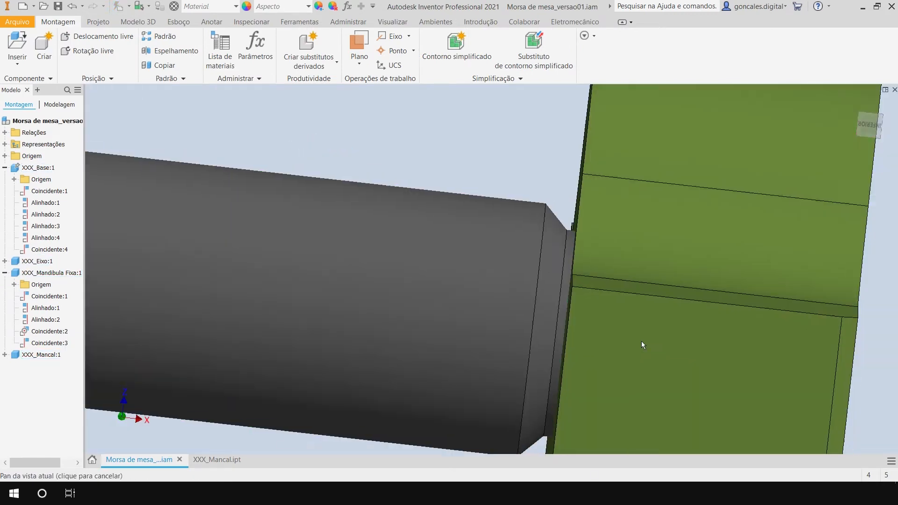
{"action": "middle_click_drag", "start_coordinate": [538, 211], "coordinate": [753, 289], "text": "shift"}
{"action": "scroll", "coordinate": [723, 324], "scroll_direction": "down", "scroll_amount": 5}
{"action": "scroll", "coordinate": [713, 289], "scroll_direction": "up", "scroll_amount": 4}
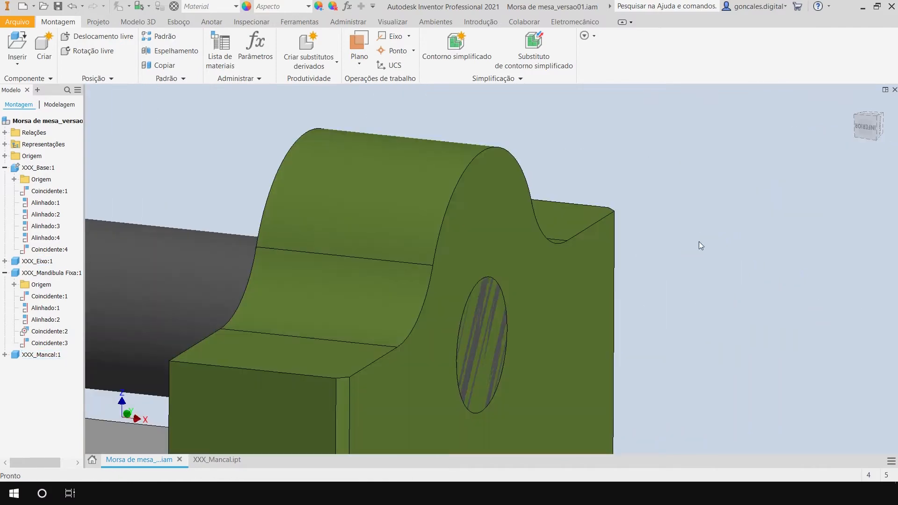
{"action": "scroll", "coordinate": [717, 274], "scroll_direction": "down", "scroll_amount": 3}
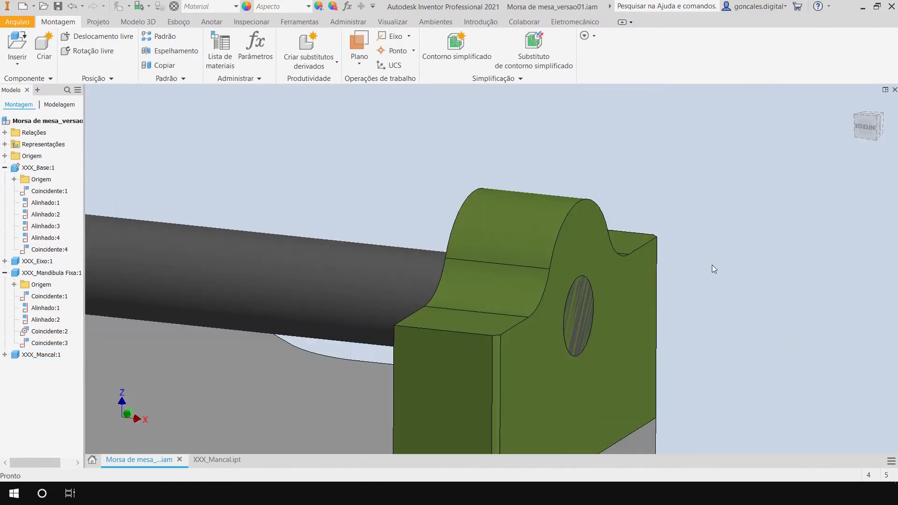
{"action": "scroll", "coordinate": [712, 265], "scroll_direction": "down", "scroll_amount": 2}
{"action": "mouse_move", "coordinate": [446, 198]}
{"action": "middle_mouse_down", "text": "shift"}
{"action": "mouse_move", "coordinate": [507, 210]}
{"action": "mouse_move", "coordinate": [452, 214]}
{"action": "middle_mouse_up", "text": "shift"}
{"action": "scroll", "coordinate": [296, 237], "scroll_direction": "up", "scroll_amount": 5}
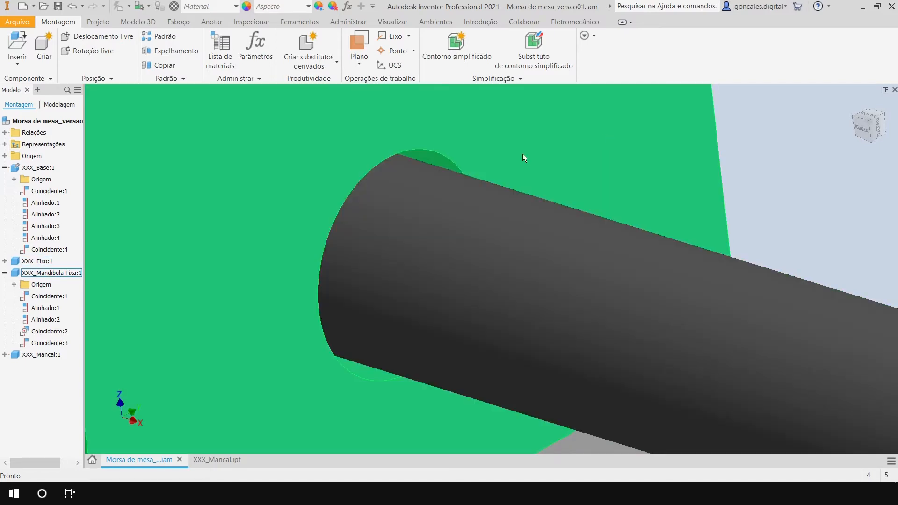
{"action": "scroll", "coordinate": [657, 157], "scroll_direction": "down", "scroll_amount": 5}
{"action": "left_click", "coordinate": [657, 157]}
{"action": "scroll", "coordinate": [645, 215], "scroll_direction": "down", "scroll_amount": 1}
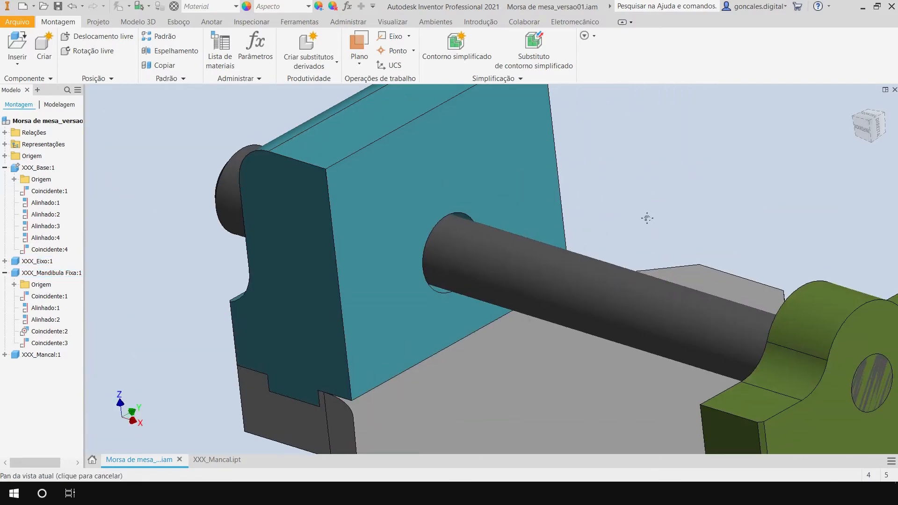
{"action": "scroll", "coordinate": [603, 209], "scroll_direction": "up", "scroll_amount": 5}
{"action": "middle_click_drag", "start_coordinate": [613, 192], "coordinate": [638, 192]}
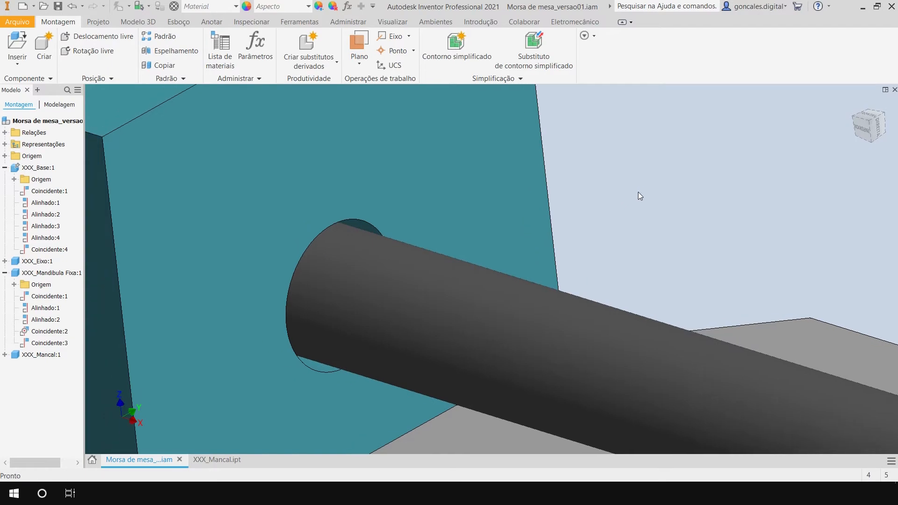
Measure the diameters of the jaw's hole and of the shaft section passing through it.
{"action": "key", "text": "m"}
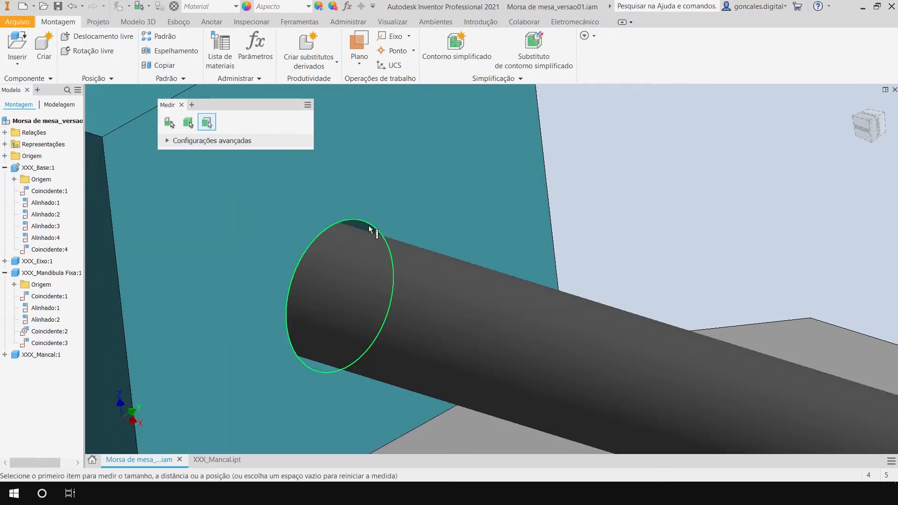
{"action": "left_click", "coordinate": [369, 225]}
{"action": "left_click", "coordinate": [661, 200]}
{"action": "left_click", "coordinate": [408, 273]}
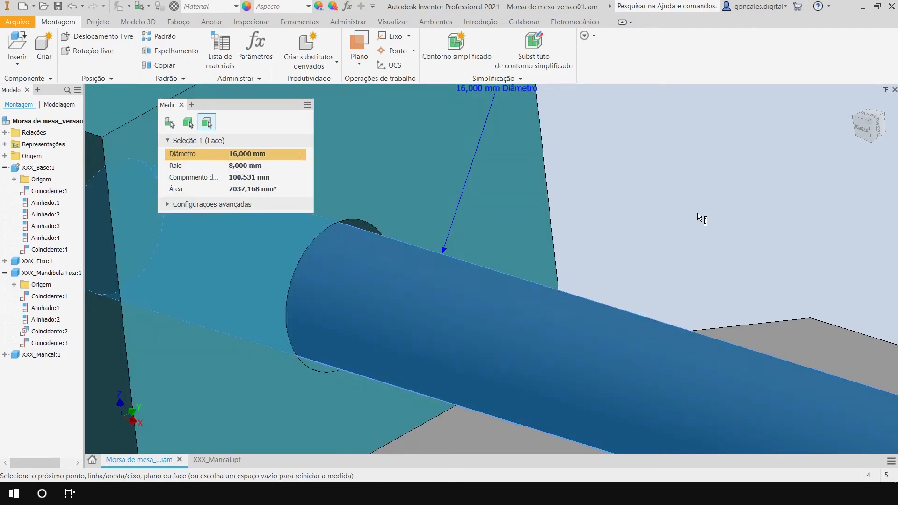
{"action": "left_click", "coordinate": [649, 216]}
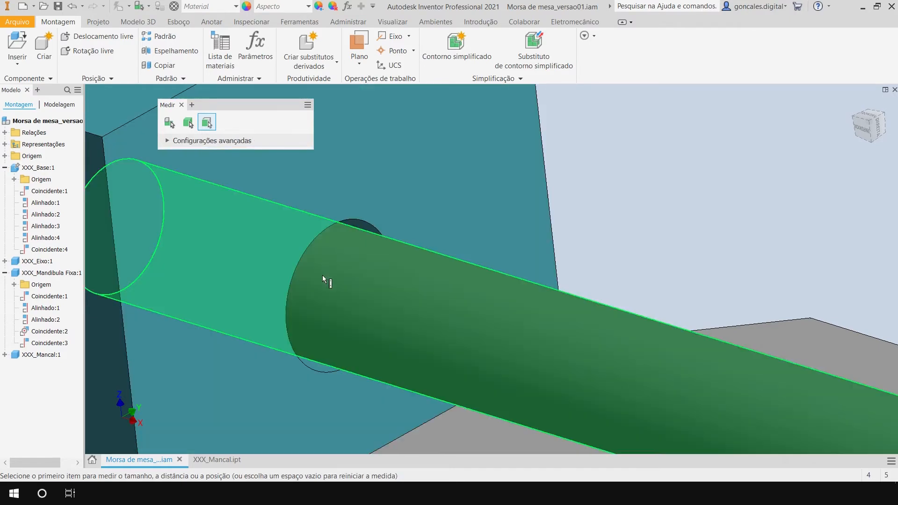
Measure the jaw's thickness between its inner face and the outer face against the shaft collar.
{"action": "scroll", "coordinate": [639, 198], "scroll_direction": "down", "scroll_amount": 3}
{"action": "mouse_move", "coordinate": [541, 186]}
{"action": "middle_mouse_down"}
{"action": "mouse_move", "coordinate": [532, 184]}
{"action": "mouse_move", "coordinate": [557, 190]}
{"action": "middle_mouse_up"}
{"action": "middle_click_drag", "start_coordinate": [500, 268], "coordinate": [471, 265], "text": "shift"}
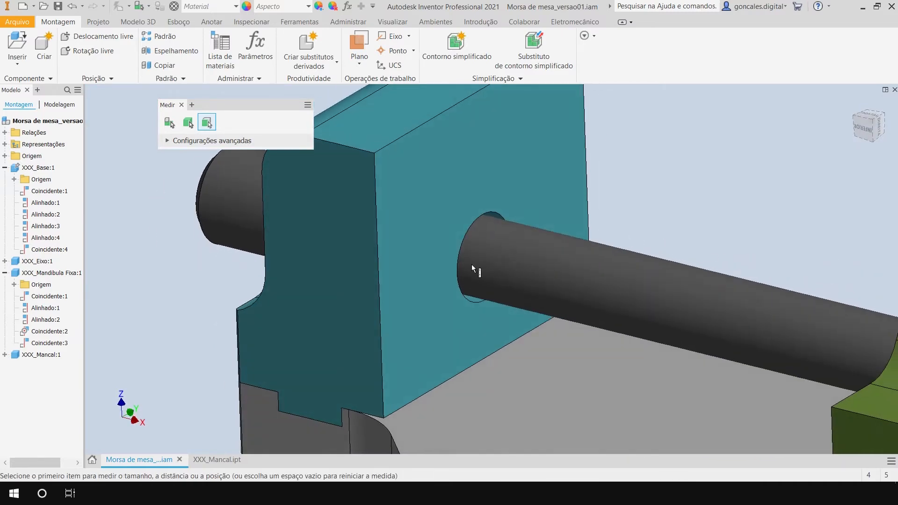
{"action": "left_click", "coordinate": [521, 182]}
{"action": "middle_click_drag", "start_coordinate": [521, 183], "coordinate": [380, 265], "text": "shift"}
{"action": "left_click", "coordinate": [355, 230]}
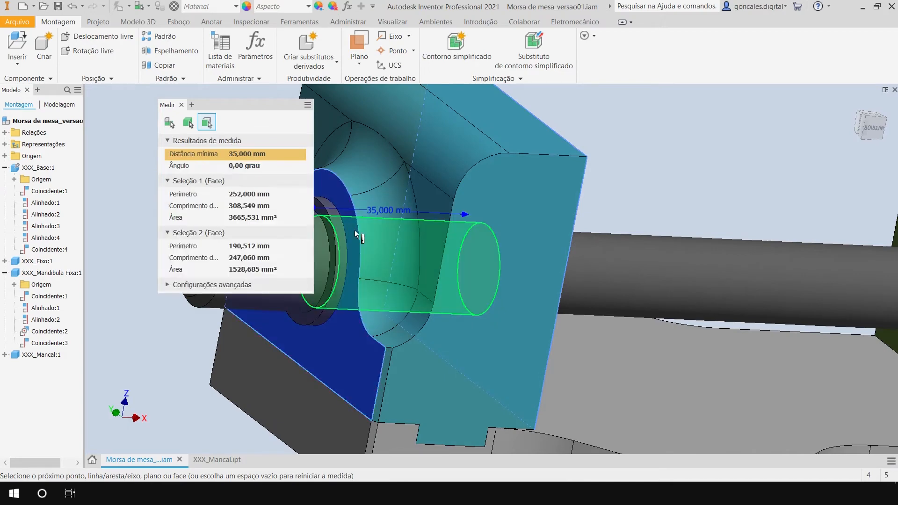
{"action": "key", "text": "Escape"}
Open the XXX_Eixo part from the assembly and edit its profile sketch Esboço2 in the front view.
{"action": "scroll", "coordinate": [649, 203], "scroll_direction": "down", "scroll_amount": 3}
{"action": "middle_click_drag", "start_coordinate": [649, 203], "coordinate": [434, 203]}
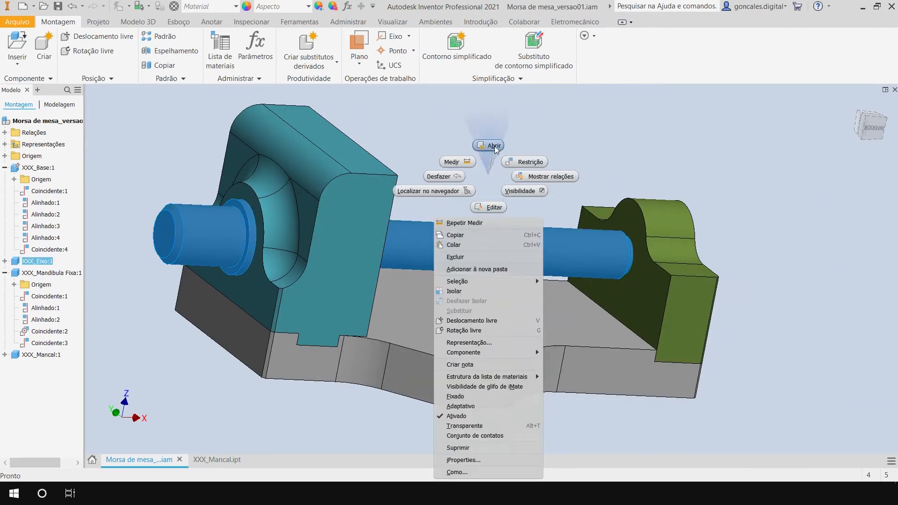
{"action": "left_click", "coordinate": [495, 146]}
{"action": "middle_click_drag", "start_coordinate": [398, 337], "coordinate": [466, 210], "text": "shift"}
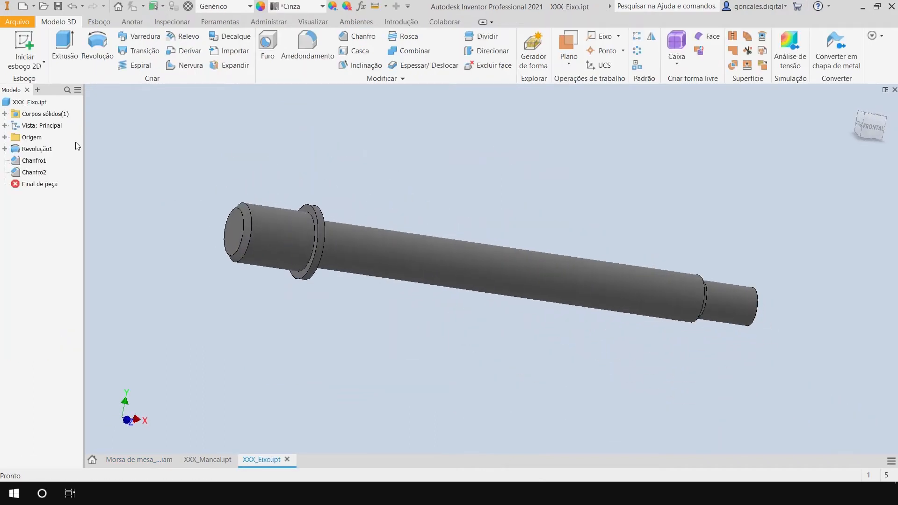
{"action": "left_click", "coordinate": [4, 149]}
{"action": "double_click", "coordinate": [43, 161]}
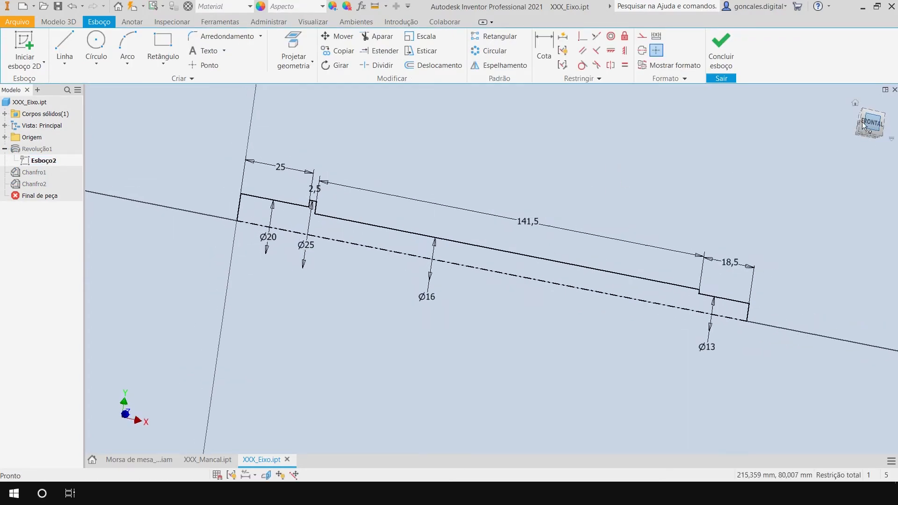
{"action": "scroll", "coordinate": [399, 248], "scroll_direction": "down", "scroll_amount": 5}
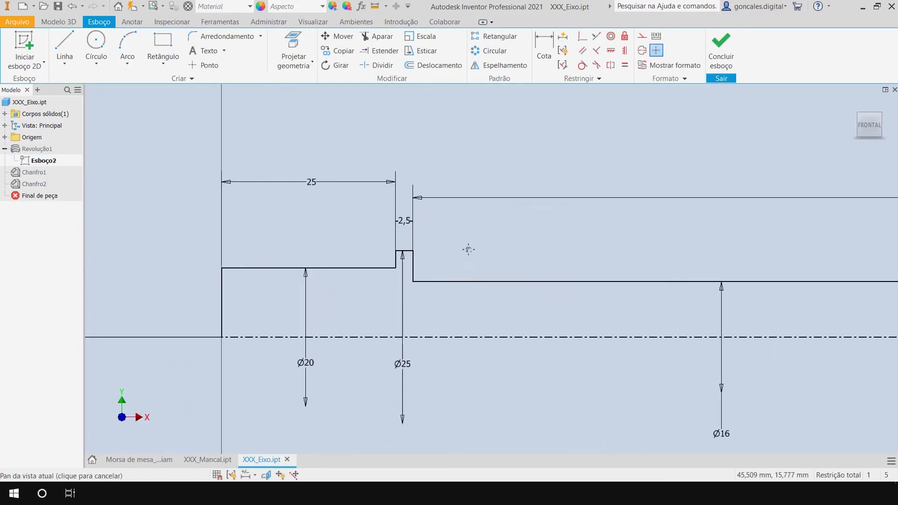
Draw a horizontal line about 27 mm long from the Ø25 collar above the Ø16 edge, ending in a vertical line across that edge.
{"action": "left_click", "coordinate": [64, 47]}
{"action": "left_click", "coordinate": [413, 270]}
{"action": "left_click", "coordinate": [600, 271]}
{"action": "left_click", "coordinate": [601, 307]}
{"action": "key", "text": "Escape"}
{"action": "scroll", "coordinate": [528, 251], "scroll_direction": "up", "scroll_amount": 4}
{"action": "middle_click_drag", "start_coordinate": [542, 243], "coordinate": [540, 213]}
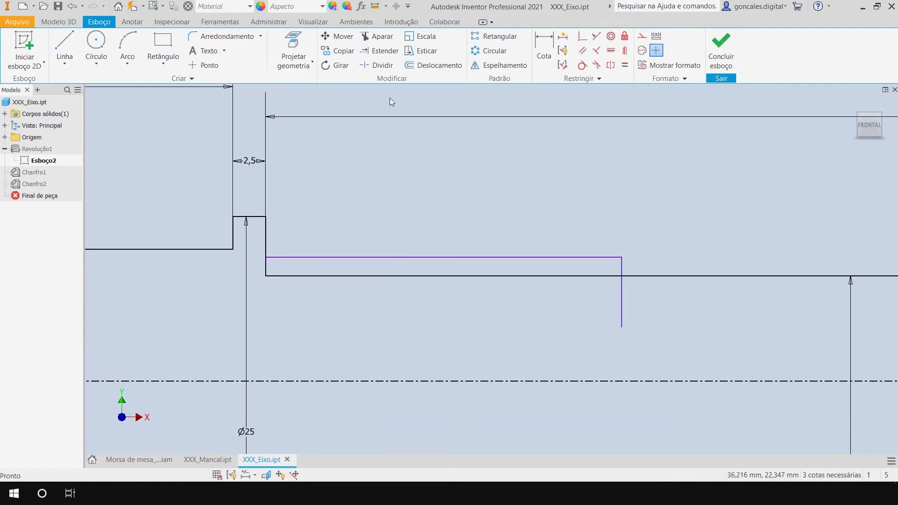
Trim the old edges beneath the new line and the vertical line's overshoot to leave a stepped section beside the collar.
{"action": "left_click", "coordinate": [382, 38]}
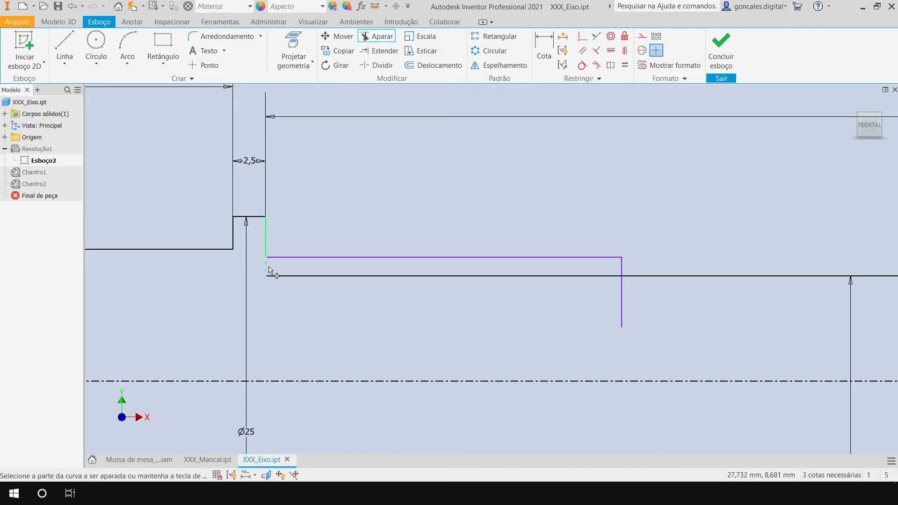
{"action": "left_click", "coordinate": [287, 276]}
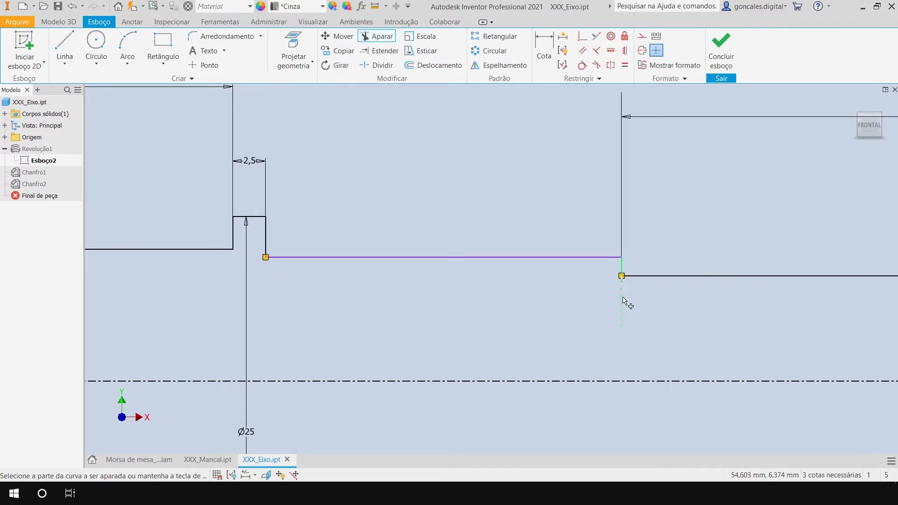
{"action": "scroll", "coordinate": [511, 212], "scroll_direction": "down", "scroll_amount": 6}
{"action": "middle_click_drag", "start_coordinate": [634, 169], "coordinate": [468, 198]}
{"action": "key", "text": "Escape"}
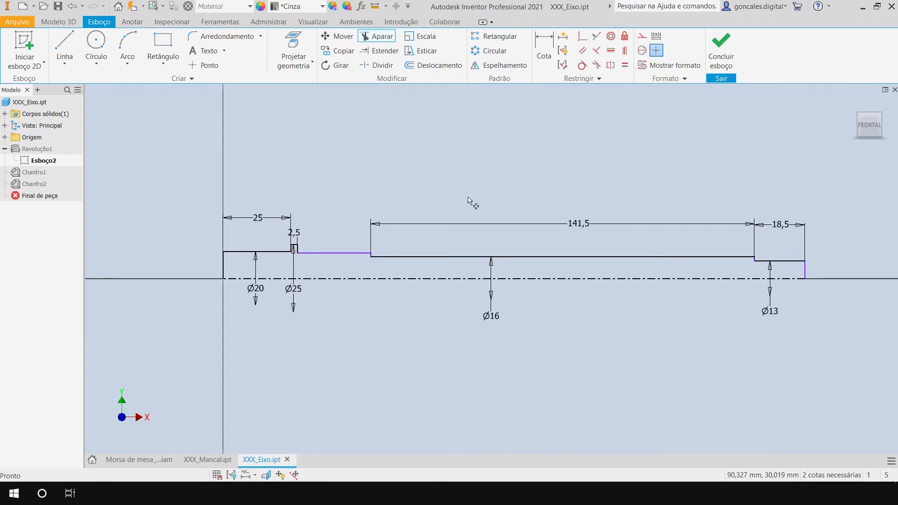
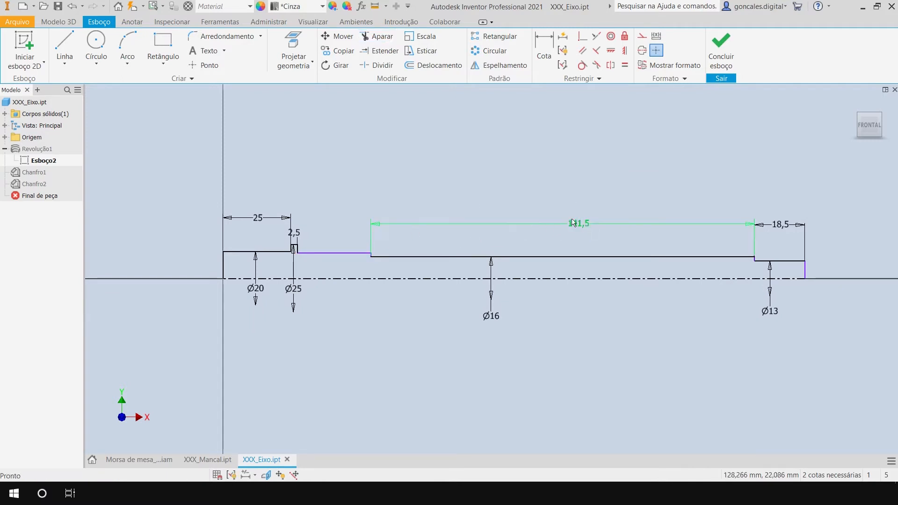
Undo the last trims and delete the 141,5 length dimension of the Ø16 section.
{"action": "key", "text": "ctrl+z"}
{"action": "key", "text": "ctrl+z"}
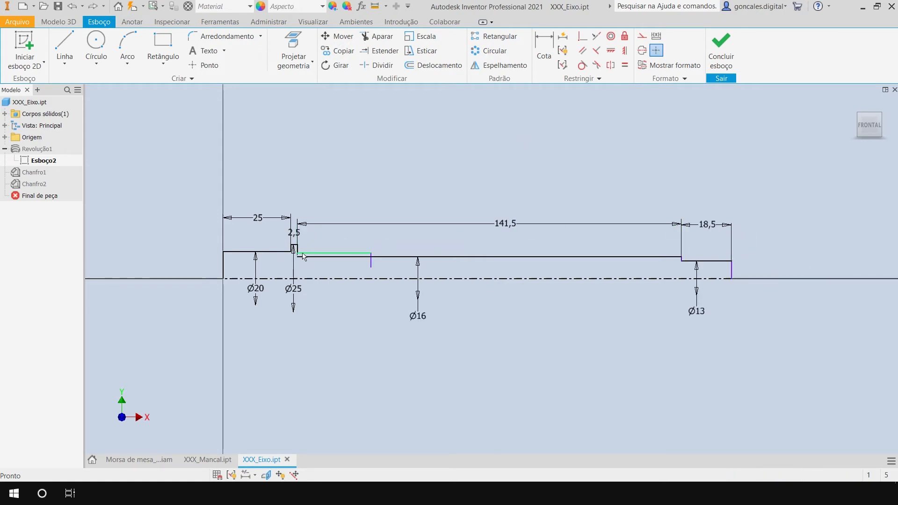
{"action": "left_click", "coordinate": [481, 229]}
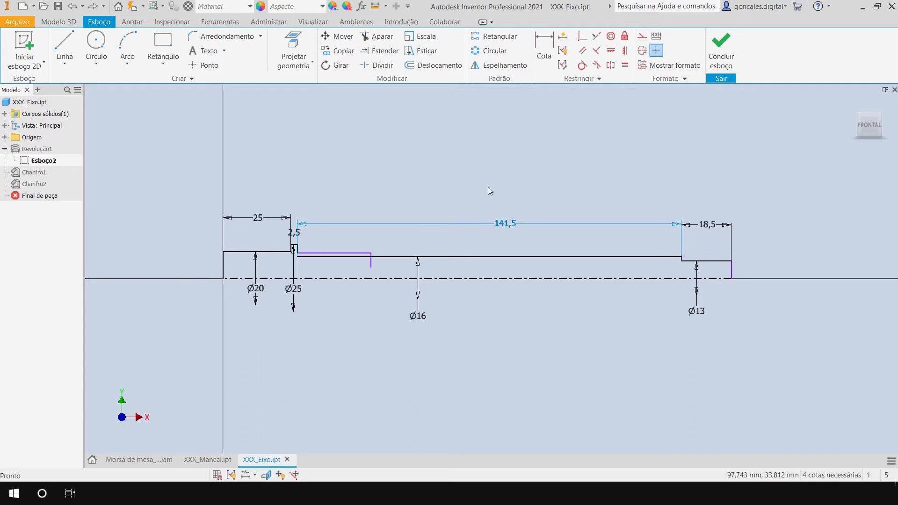
{"action": "key", "text": "Delete"}
Trim the Ø16 edge beneath the new horizontal line and the vertical line's overshoot to form the stepped section.
{"action": "scroll", "coordinate": [335, 263], "scroll_direction": "down", "scroll_amount": 5}
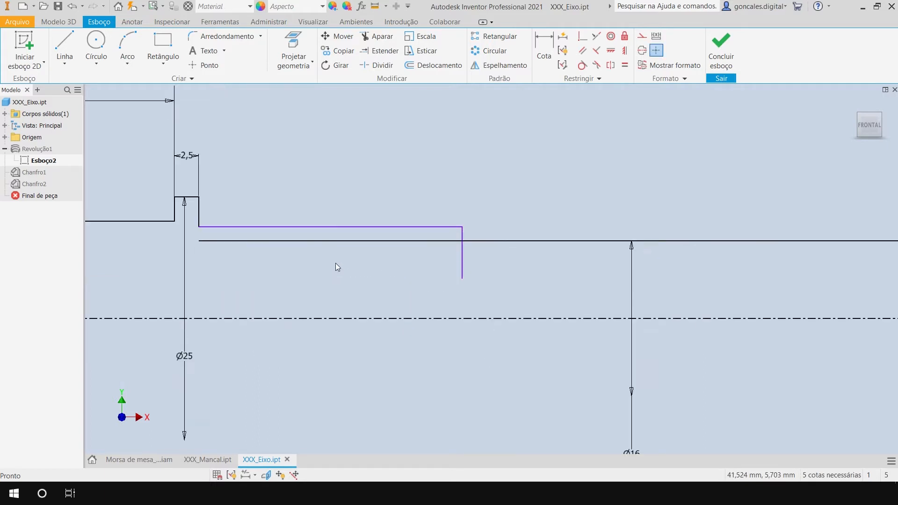
{"action": "left_click", "coordinate": [382, 43]}
{"action": "left_click", "coordinate": [323, 241]}
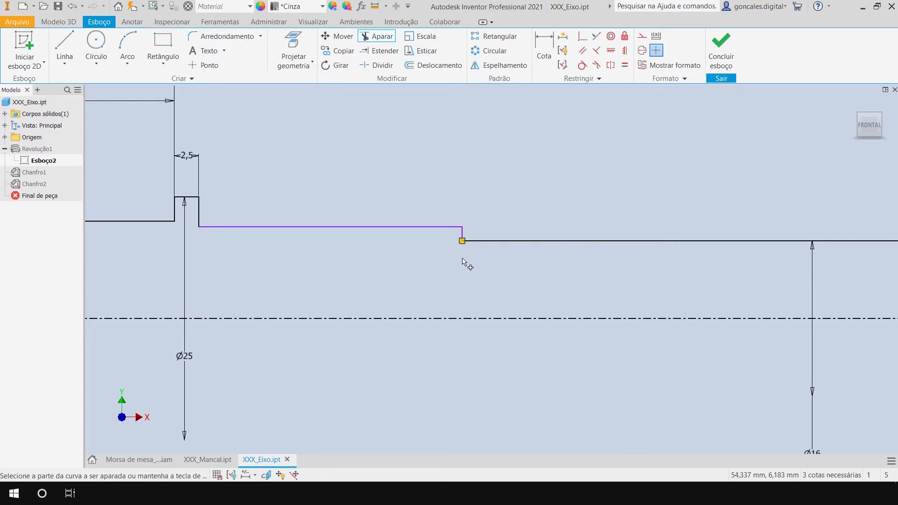
{"action": "scroll", "coordinate": [468, 264], "scroll_direction": "up", "scroll_amount": 5}
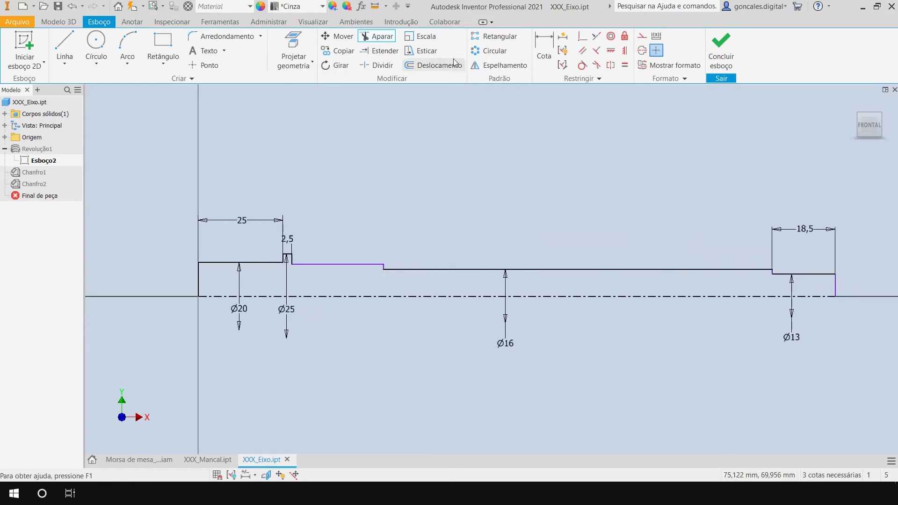
Dimension the distance from the Ø25 collar's inner face to the start of the Ø13 end as 141,5 mm.
{"action": "left_click", "coordinate": [544, 49]}
{"action": "scroll", "coordinate": [327, 244], "scroll_direction": "down", "scroll_amount": 3}
{"action": "left_click", "coordinate": [262, 275]}
{"action": "scroll", "coordinate": [498, 234], "scroll_direction": "up", "scroll_amount": 3}
{"action": "middle_click_drag", "start_coordinate": [692, 186], "coordinate": [403, 193]}
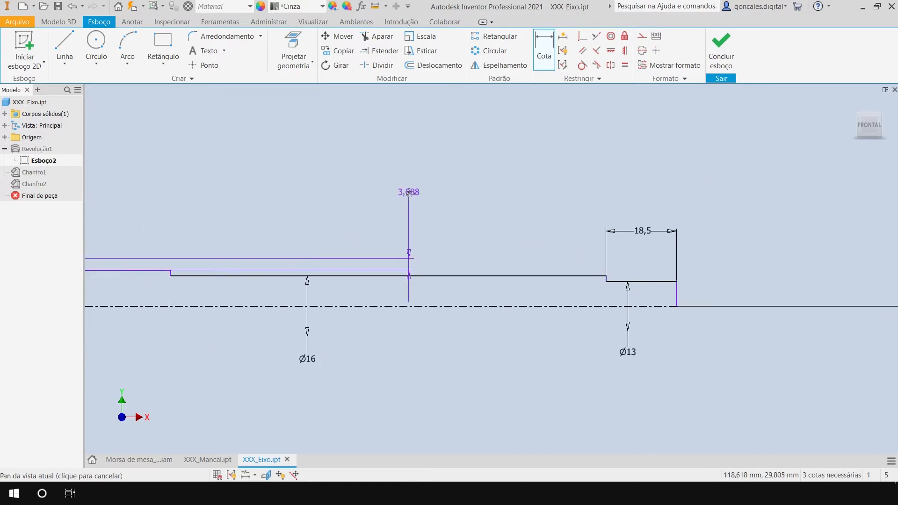
{"action": "scroll", "coordinate": [615, 275], "scroll_direction": "down", "scroll_amount": 5}
{"action": "left_click", "coordinate": [606, 279]}
{"action": "scroll", "coordinate": [296, 183], "scroll_direction": "up", "scroll_amount": 4}
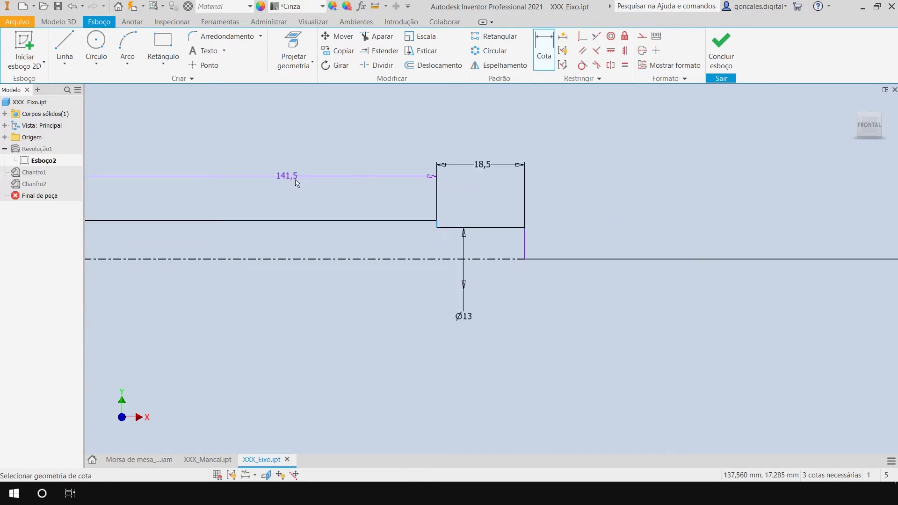
{"action": "middle_click_drag", "start_coordinate": [297, 183], "coordinate": [459, 195]}
{"action": "left_click", "coordinate": [316, 199]}
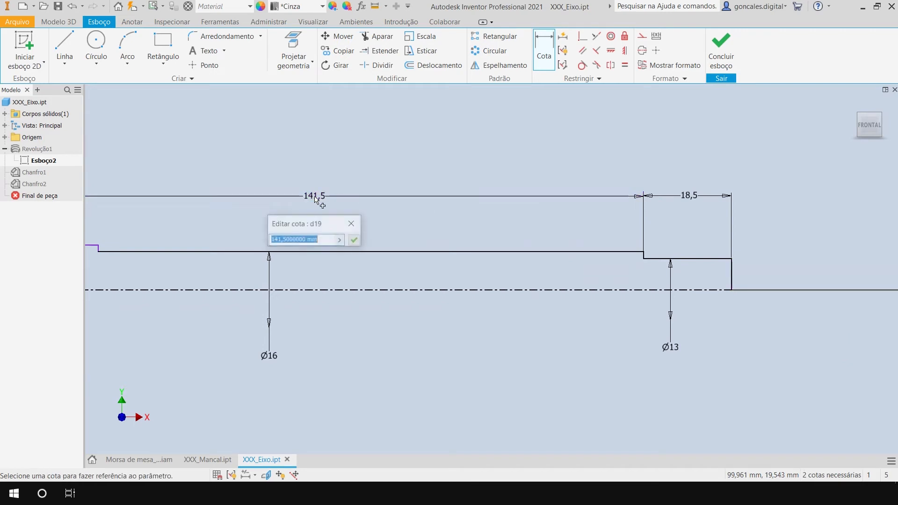
{"action": "left_click", "coordinate": [354, 240]}
Dimension the new stepped section's length from the collar and set it to 35 mm.
{"action": "middle_click_drag", "start_coordinate": [326, 148], "coordinate": [492, 182]}
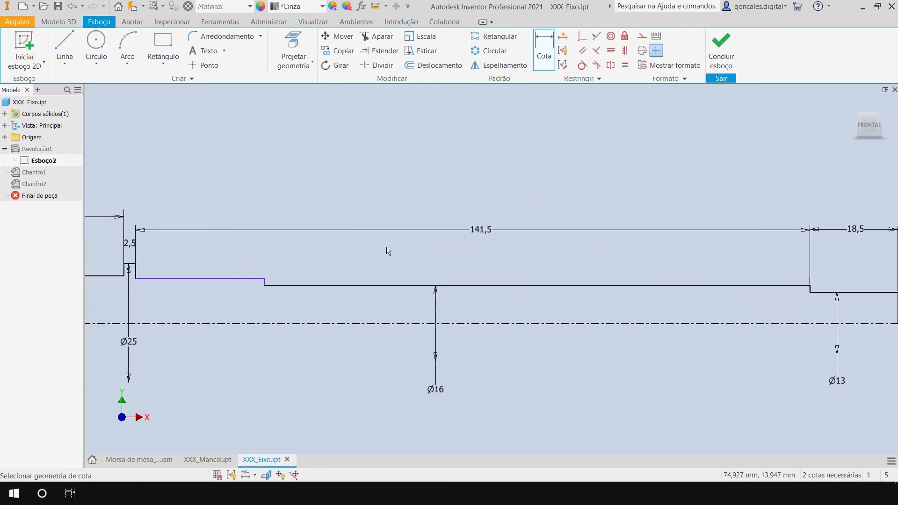
{"action": "middle_click_drag", "start_coordinate": [376, 253], "coordinate": [449, 248]}
{"action": "middle_click_drag", "start_coordinate": [290, 248], "coordinate": [316, 256]}
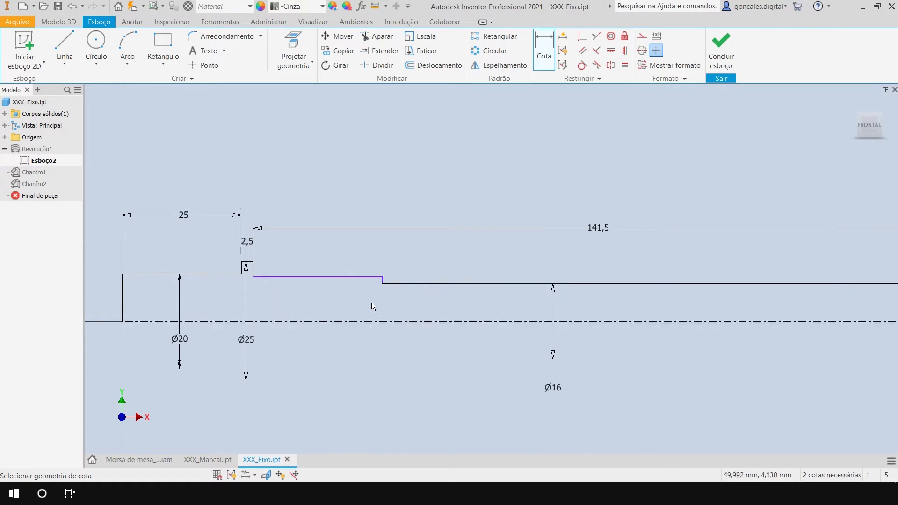
{"action": "scroll", "coordinate": [335, 295], "scroll_direction": "up", "scroll_amount": 5}
{"action": "scroll", "coordinate": [306, 287], "scroll_direction": "down", "scroll_amount": 2}
{"action": "middle_click_drag", "start_coordinate": [296, 288], "coordinate": [367, 295]}
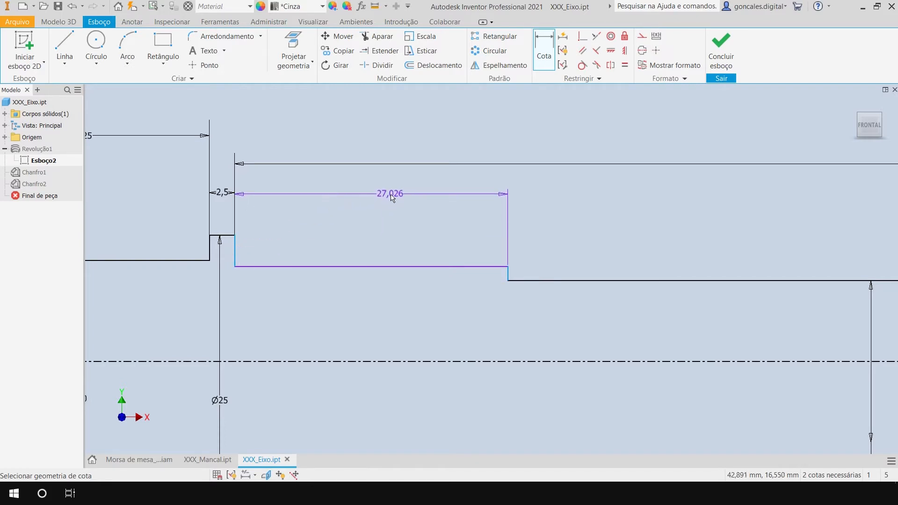
{"action": "left_click", "coordinate": [519, 183]}
{"action": "type", "text": "35"}
{"action": "key", "text": "Return"}
Add a diameter dimension between the stepped section's line and the centre axis and set it to 18 mm.
{"action": "scroll", "coordinate": [524, 250], "scroll_direction": "down", "scroll_amount": 2}
{"action": "middle_click_drag", "start_coordinate": [626, 237], "coordinate": [557, 225]}
{"action": "left_click", "coordinate": [446, 246]}
{"action": "mouse_move", "coordinate": [452, 260]}
{"action": "left_mouse_down"}
{"action": "mouse_move", "coordinate": [457, 237]}
{"action": "mouse_move", "coordinate": [453, 290]}
{"action": "mouse_move", "coordinate": [453, 253]}
{"action": "mouse_move", "coordinate": [551, 219]}
{"action": "mouse_move", "coordinate": [393, 240]}
{"action": "mouse_move", "coordinate": [287, 237]}
{"action": "mouse_move", "coordinate": [395, 241]}
{"action": "left_mouse_up"}
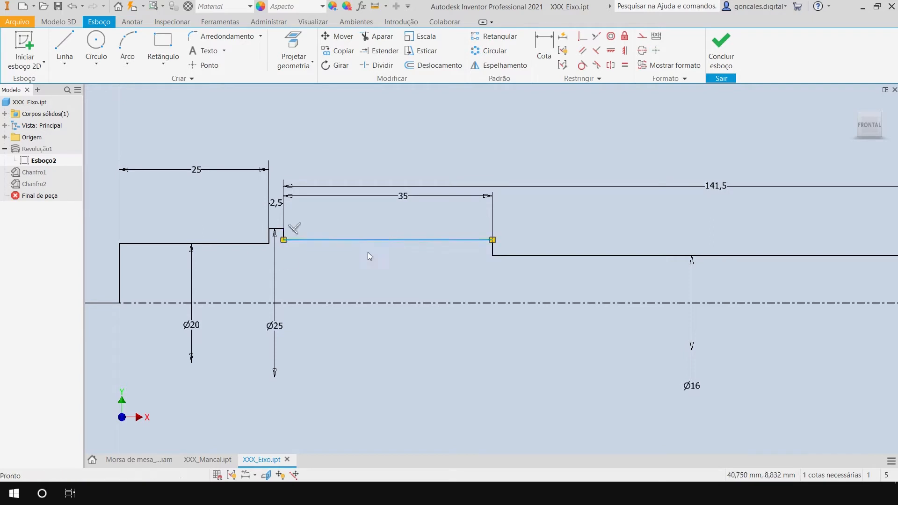
{"action": "key", "text": "d"}
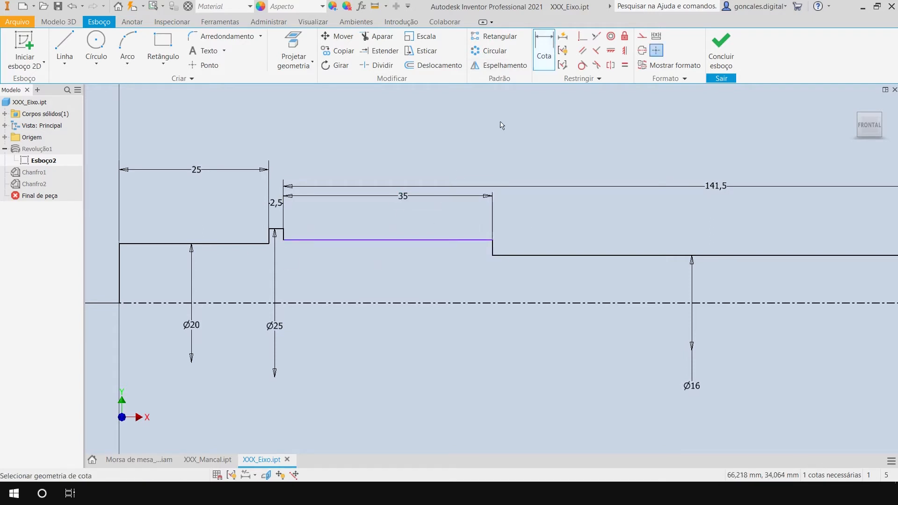
{"action": "left_click", "coordinate": [411, 242]}
{"action": "left_click", "coordinate": [407, 304]}
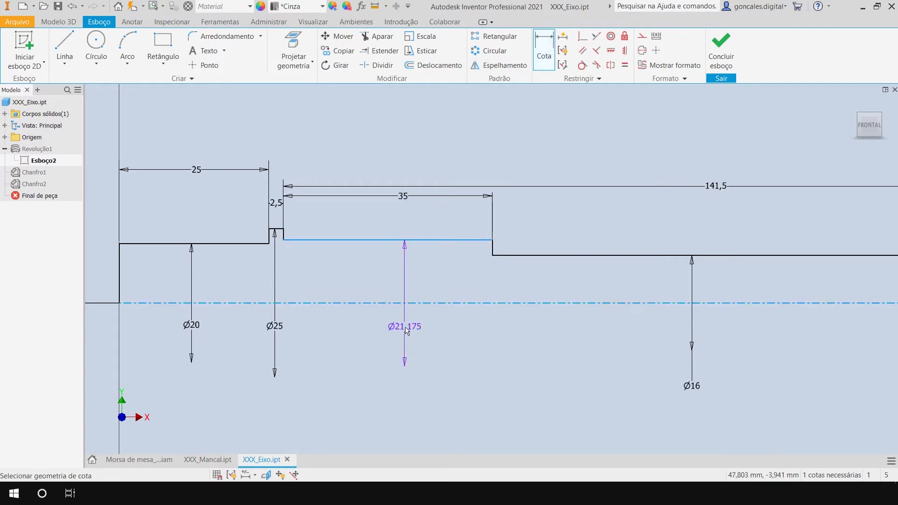
{"action": "left_click", "coordinate": [405, 333]}
{"action": "type", "text": "18"}
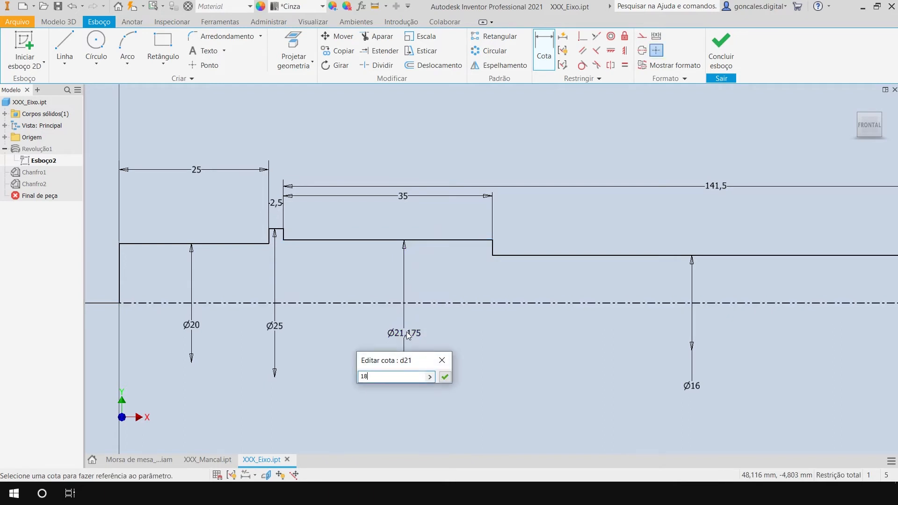
{"action": "key", "text": "Return"}
{"action": "key", "text": "Escape"}
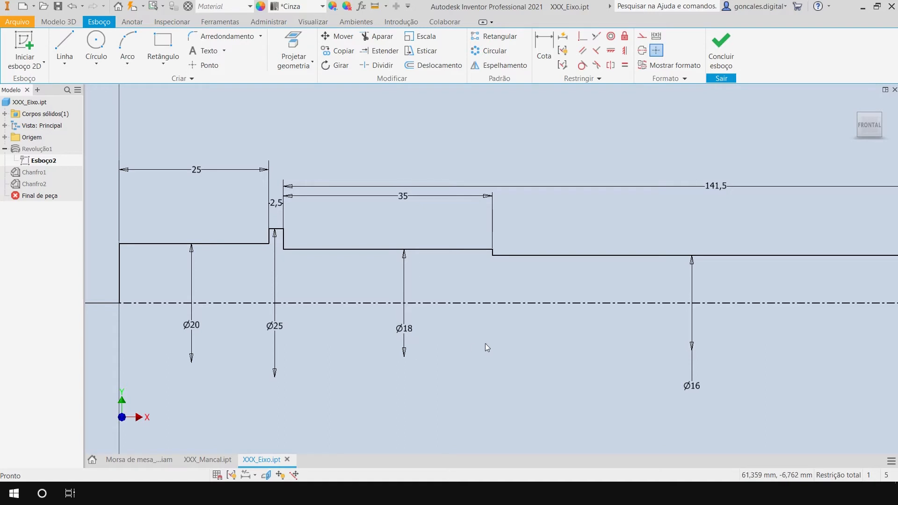
Finish editing the shaft's profile sketch so the revolved body rebuilds.
{"action": "scroll", "coordinate": [486, 346], "scroll_direction": "down", "scroll_amount": 3}
{"action": "middle_click_drag", "start_coordinate": [581, 360], "coordinate": [521, 311]}
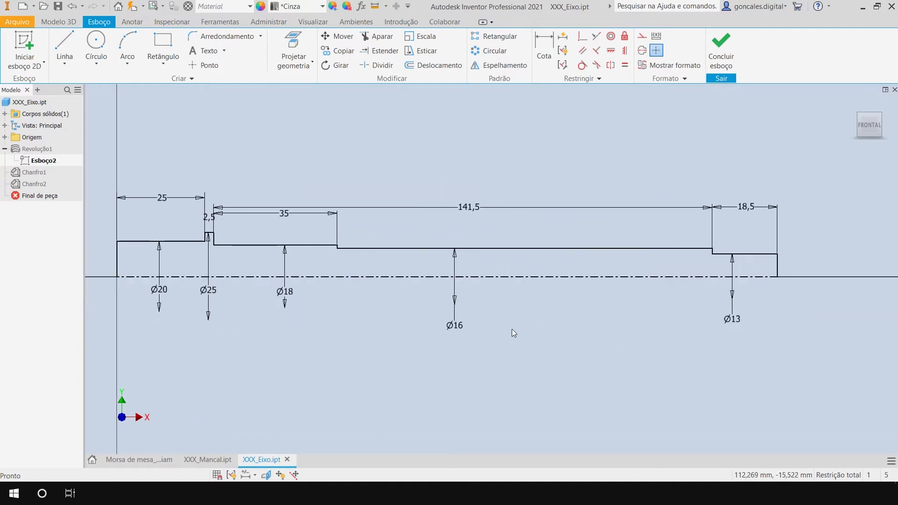
{"action": "scroll", "coordinate": [511, 330], "scroll_direction": "down", "scroll_amount": 2}
{"action": "scroll", "coordinate": [335, 321], "scroll_direction": "up", "scroll_amount": 4}
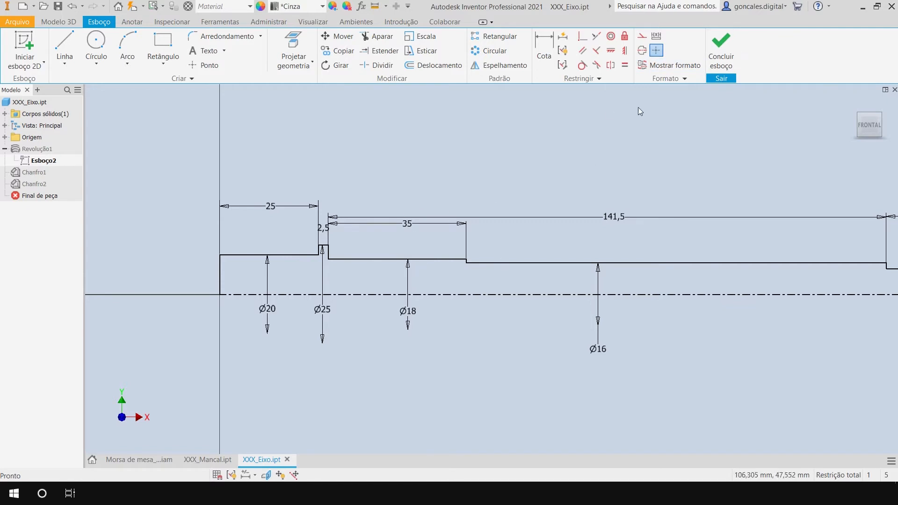
{"action": "left_click", "coordinate": [724, 53]}
{"action": "mouse_move", "coordinate": [520, 315]}
{"action": "middle_mouse_down", "text": "shift"}
{"action": "mouse_move", "coordinate": [476, 370]}
{"action": "mouse_move", "coordinate": [440, 350]}
{"action": "middle_mouse_up", "text": "shift"}
{"action": "scroll", "coordinate": [419, 361], "scroll_direction": "down", "scroll_amount": 1}
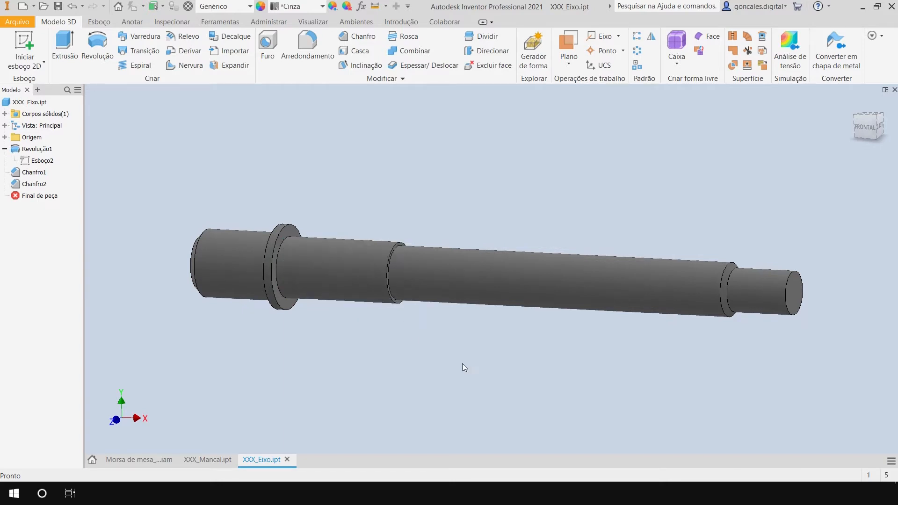
Measure the diameter of the new cylindrical section beside the collar.
{"action": "middle_click_drag", "start_coordinate": [386, 360], "coordinate": [410, 360]}
{"action": "key", "text": "m"}
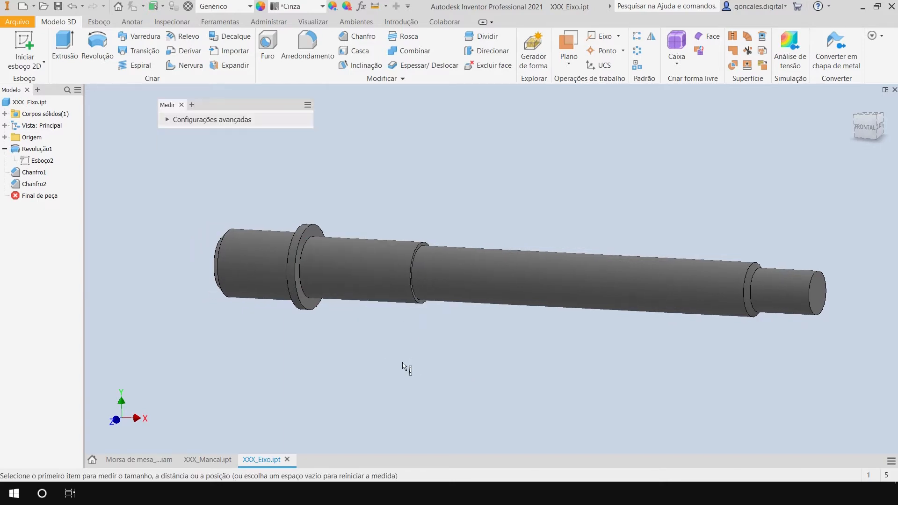
{"action": "left_click", "coordinate": [378, 284]}
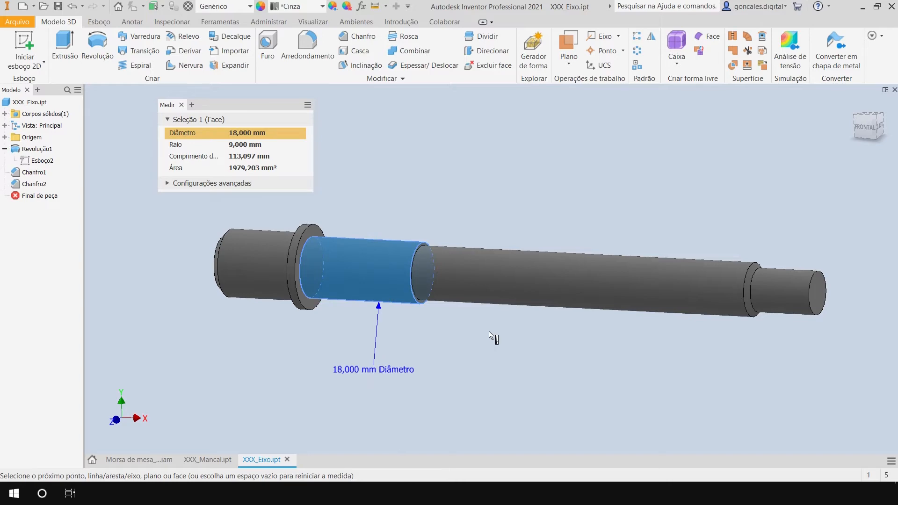
{"action": "key", "text": "Escape"}
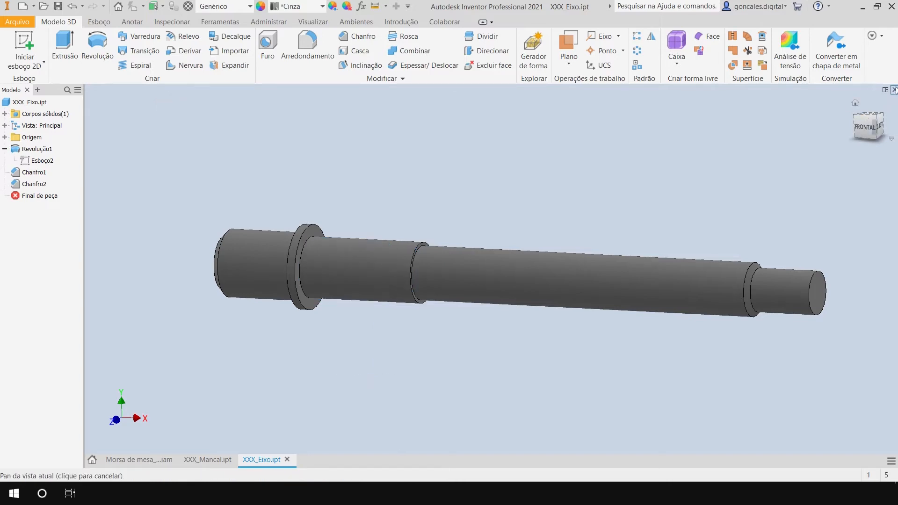
Close the XXX_Eixo part and update the Morsa de mesa assembly with the reworked shaft.
{"action": "left_click", "coordinate": [894, 89]}
{"action": "left_click", "coordinate": [354, 270]}
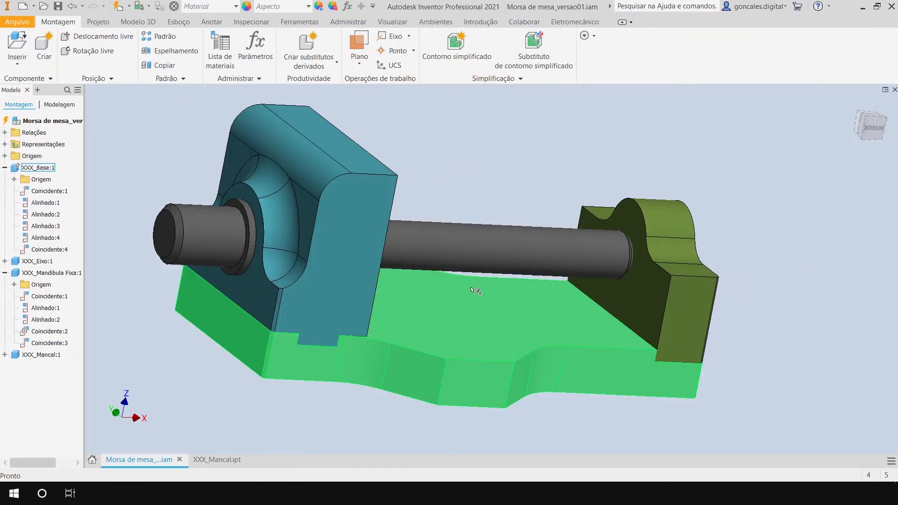
{"action": "left_click", "coordinate": [117, 11]}
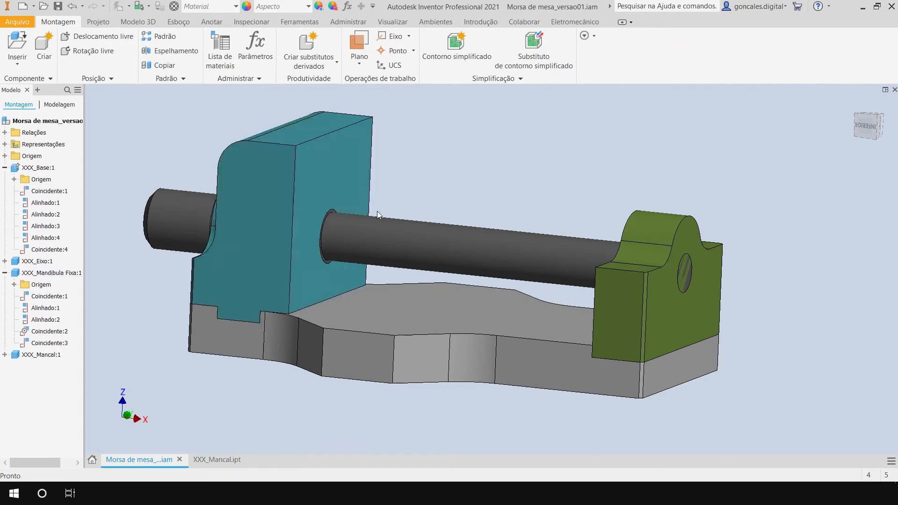
Create a half section view of the assembly from the base's long side face, offset -54 mm through the shaft.
{"action": "middle_click_drag", "start_coordinate": [377, 211], "coordinate": [341, 213], "text": "shift"}
{"action": "scroll", "coordinate": [319, 201], "scroll_direction": "up", "scroll_amount": 5}
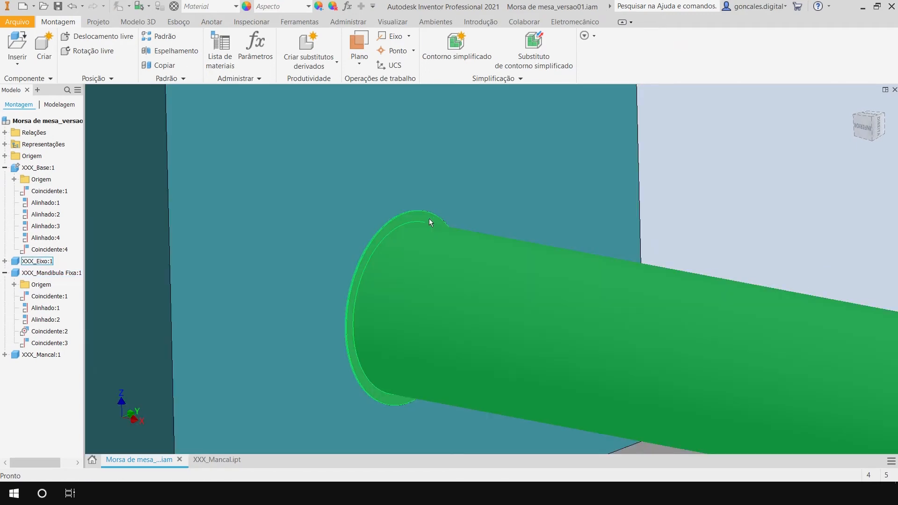
{"action": "scroll", "coordinate": [425, 215], "scroll_direction": "down", "scroll_amount": 6}
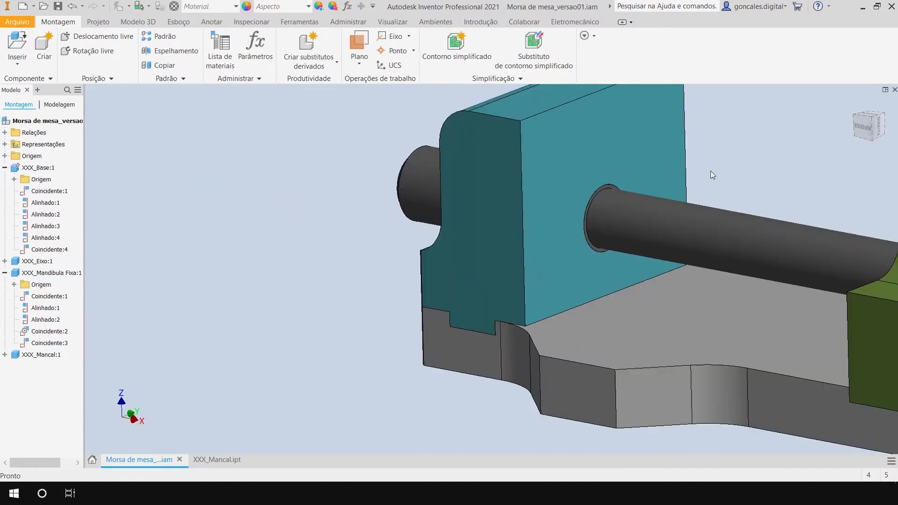
{"action": "scroll", "coordinate": [711, 173], "scroll_direction": "down", "scroll_amount": 5}
{"action": "middle_click_drag", "start_coordinate": [736, 198], "coordinate": [594, 272], "text": "shift"}
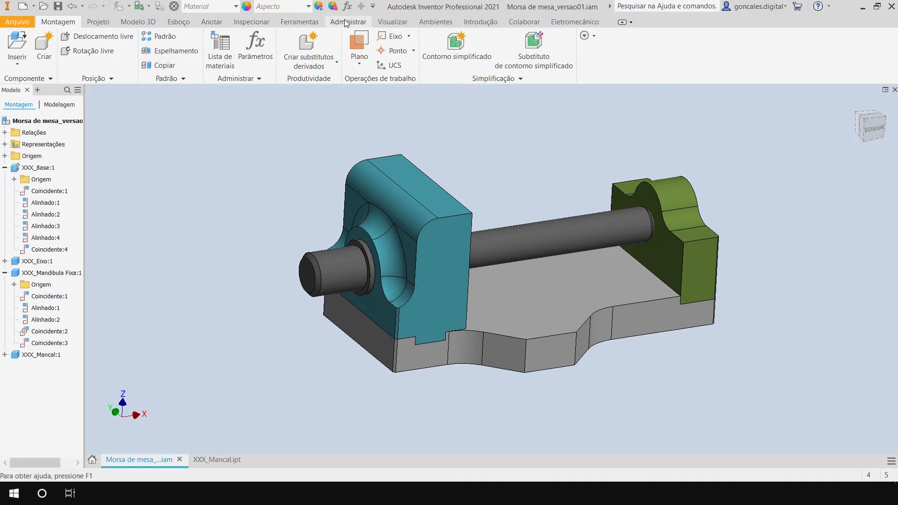
{"action": "left_click", "coordinate": [390, 22]}
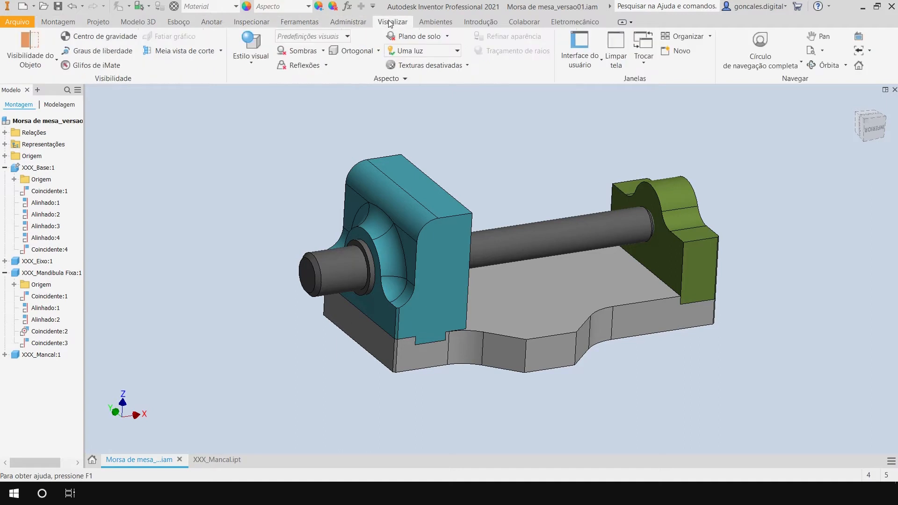
{"action": "left_click", "coordinate": [185, 52]}
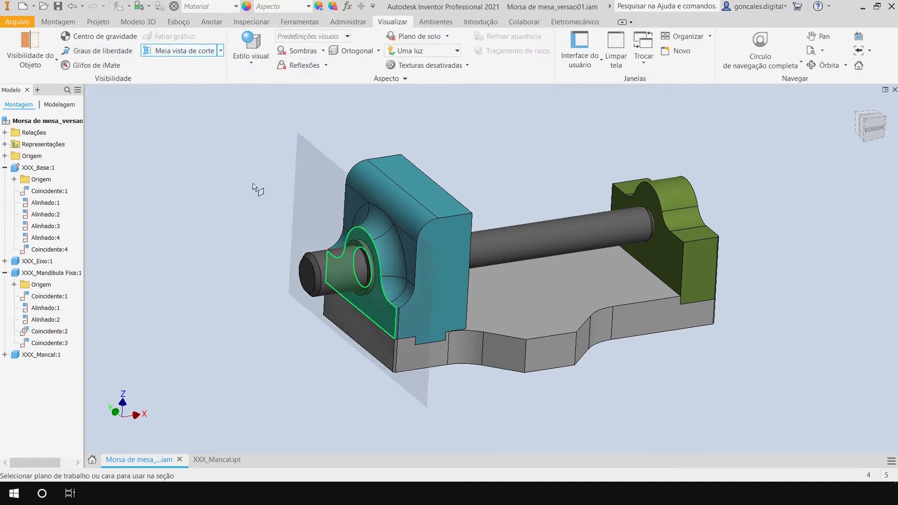
{"action": "left_click", "coordinate": [553, 352]}
{"action": "left_click_drag", "start_coordinate": [525, 366], "coordinate": [441, 361]}
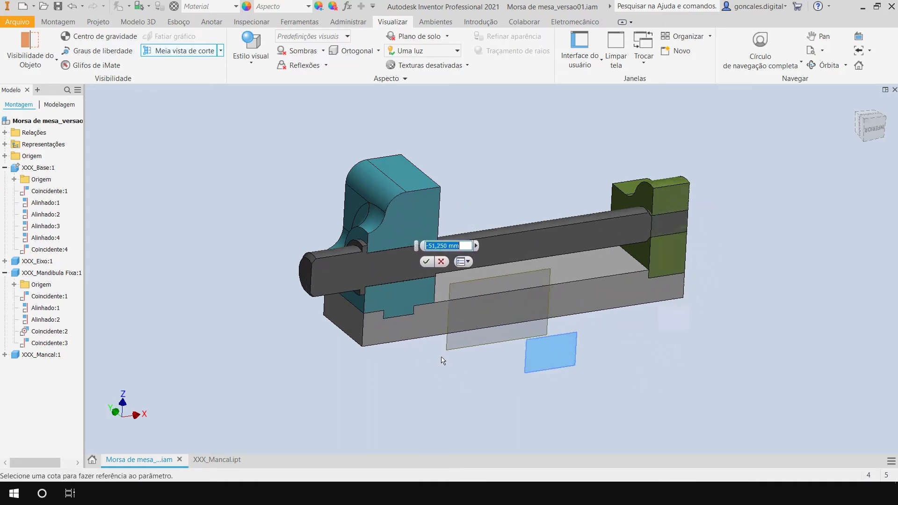
{"action": "left_click", "coordinate": [424, 257]}
Examine in the section view how the shaft's collar and stepped section fit the jaw and how its end sits in the bearing.
{"action": "middle_click_drag", "start_coordinate": [421, 258], "coordinate": [349, 310], "text": "shift"}
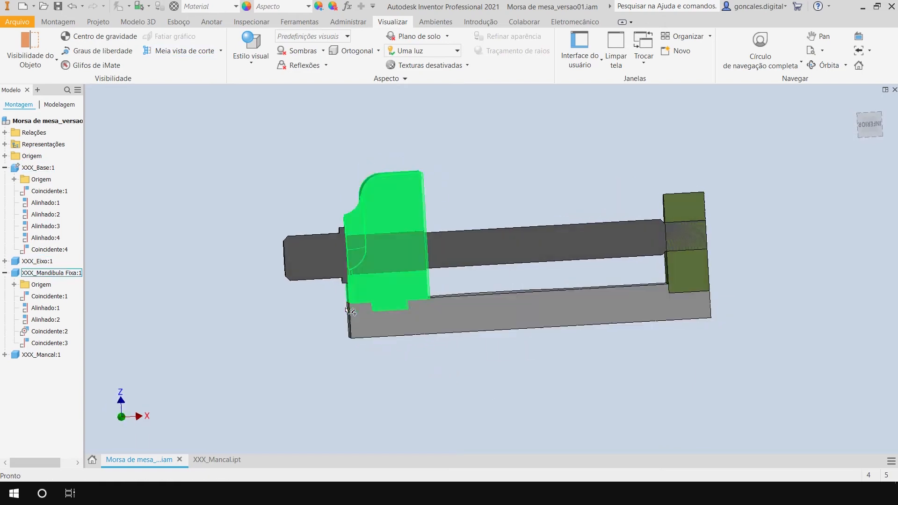
{"action": "scroll", "coordinate": [327, 258], "scroll_direction": "down", "scroll_amount": 5}
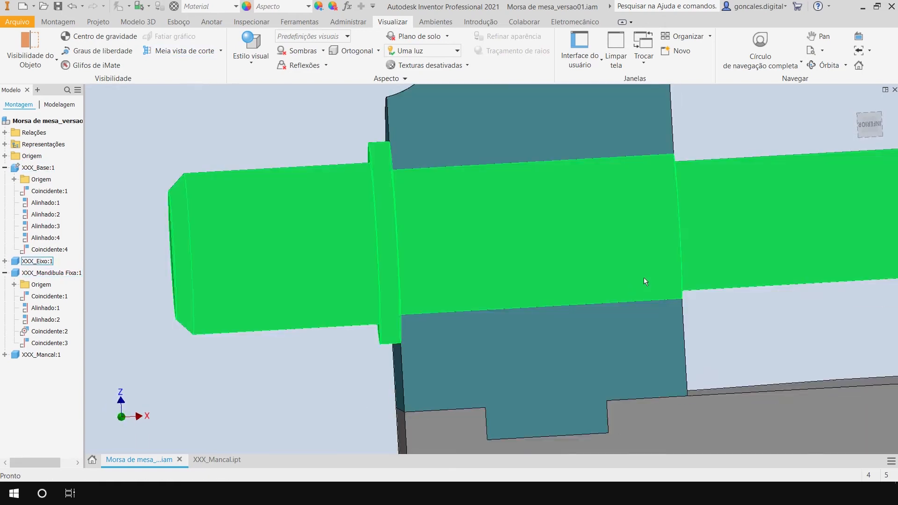
{"action": "middle_click_drag", "start_coordinate": [728, 122], "coordinate": [651, 171]}
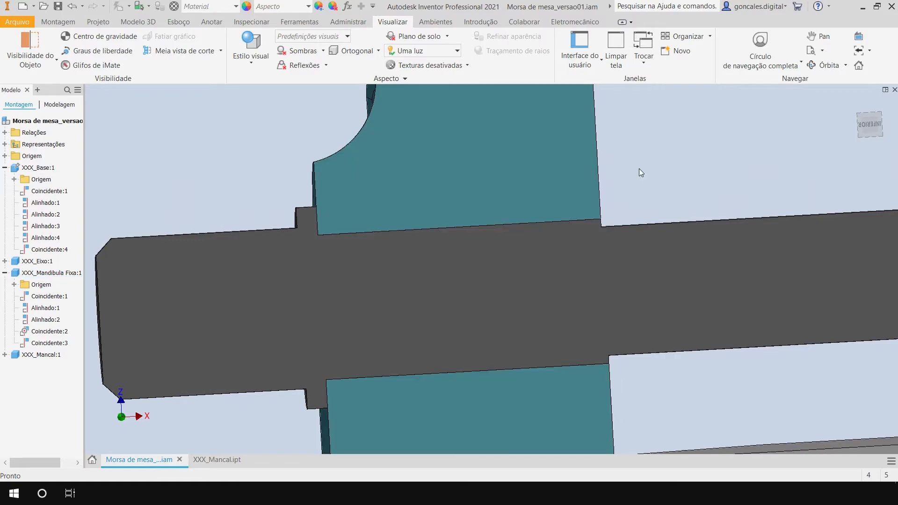
{"action": "scroll", "coordinate": [661, 162], "scroll_direction": "up", "scroll_amount": 5}
{"action": "middle_click_drag", "start_coordinate": [709, 156], "coordinate": [458, 206]}
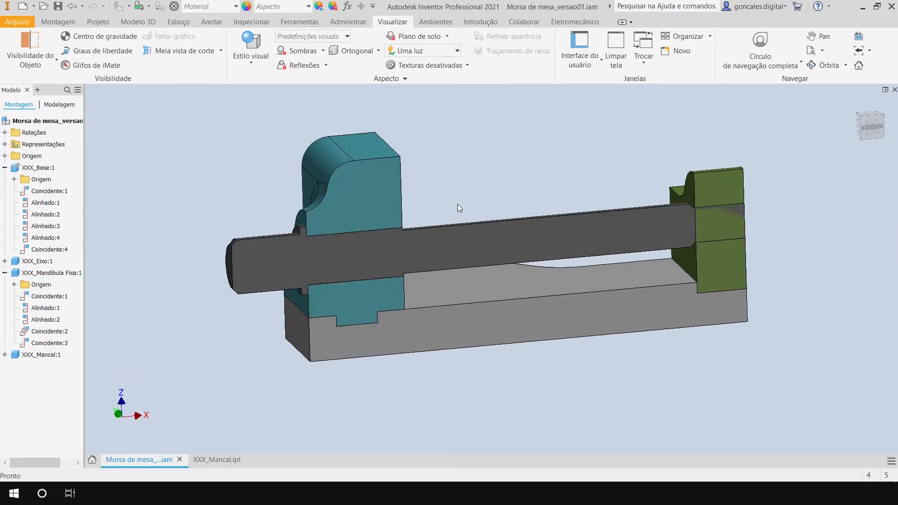
{"action": "scroll", "coordinate": [314, 350], "scroll_direction": "down", "scroll_amount": 5}
{"action": "scroll", "coordinate": [329, 314], "scroll_direction": "up", "scroll_amount": 5}
{"action": "middle_click_drag", "start_coordinate": [234, 277], "coordinate": [221, 330]}
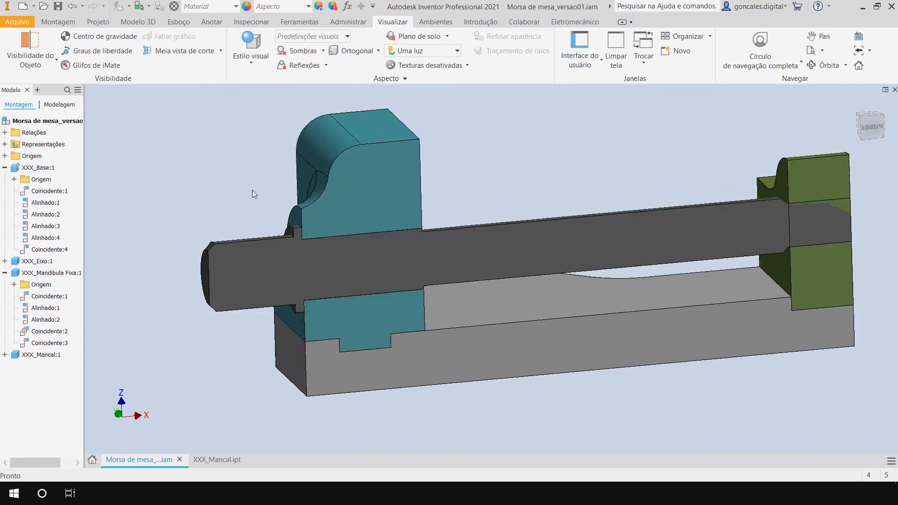
End the section view after checking the shaft's seat in the bearing, restoring the complete assembly.
{"action": "middle_click_drag", "start_coordinate": [572, 156], "coordinate": [390, 182]}
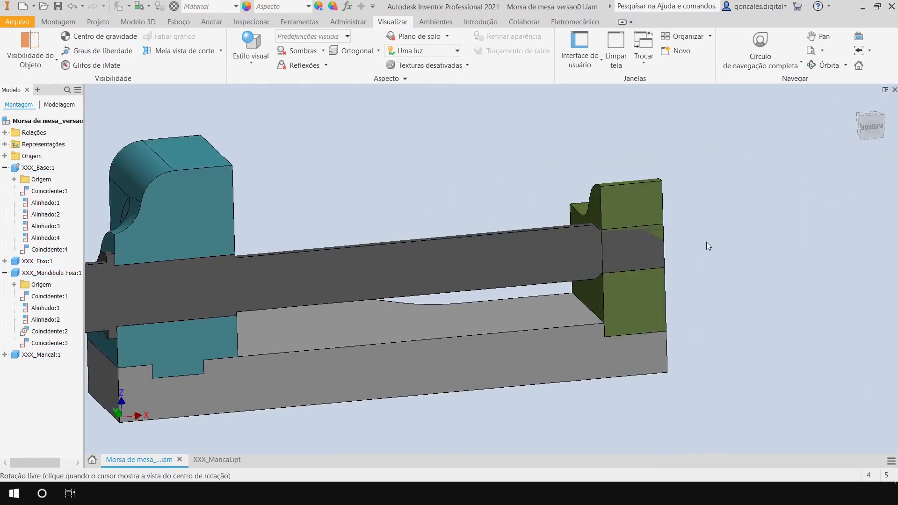
{"action": "middle_click_drag", "start_coordinate": [706, 243], "coordinate": [685, 245], "text": "shift"}
{"action": "middle_click_drag", "start_coordinate": [741, 276], "coordinate": [704, 269], "text": "shift"}
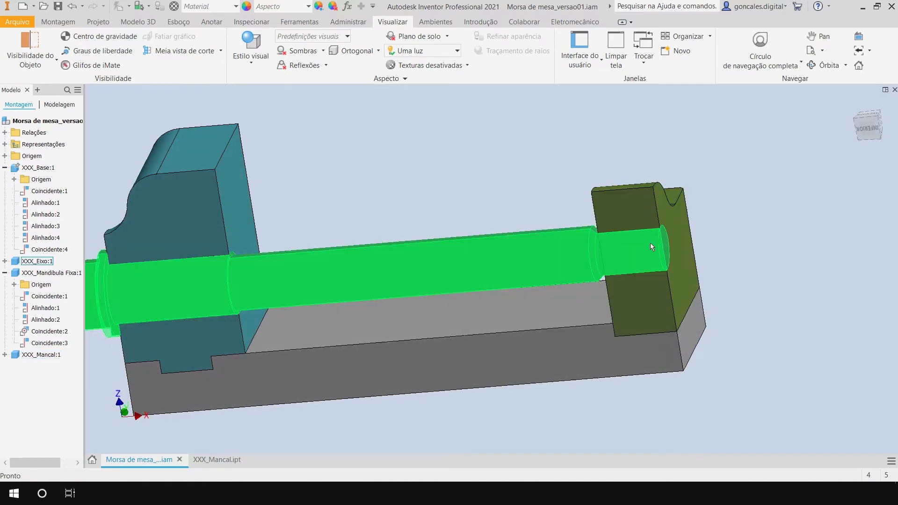
{"action": "scroll", "coordinate": [656, 244], "scroll_direction": "down", "scroll_amount": 3}
{"action": "middle_click_drag", "start_coordinate": [832, 231], "coordinate": [714, 241], "text": "shift"}
{"action": "middle_click_drag", "start_coordinate": [765, 209], "coordinate": [707, 227], "text": "shift"}
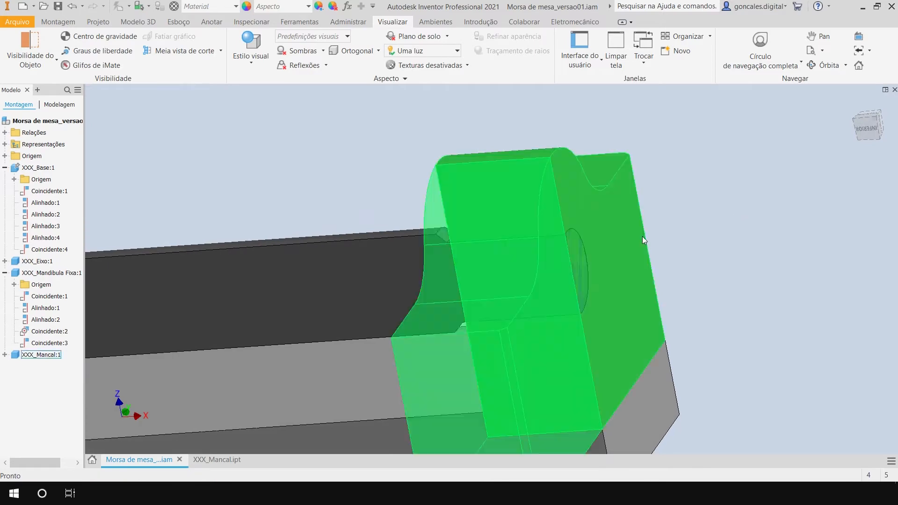
{"action": "left_click", "coordinate": [221, 53]}
{"action": "left_click", "coordinate": [187, 139]}
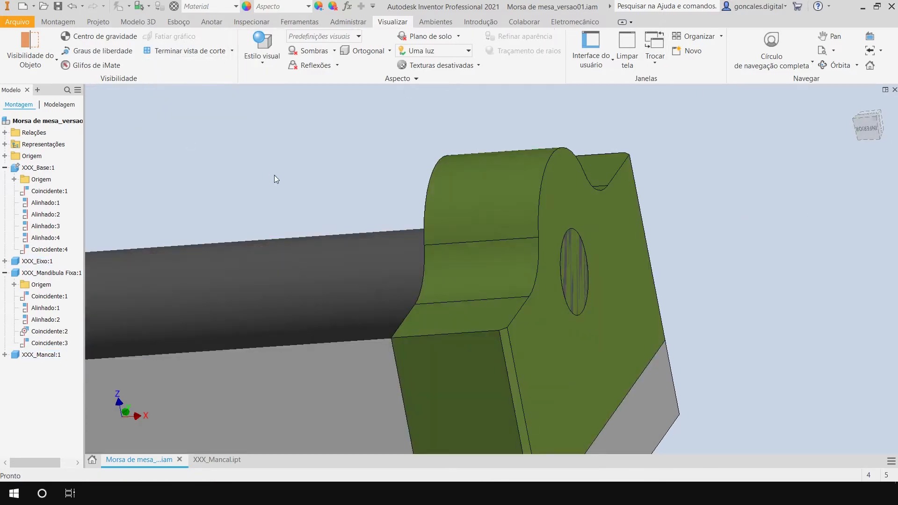
{"action": "middle_click_drag", "start_coordinate": [274, 189], "coordinate": [645, 244], "text": "shift"}
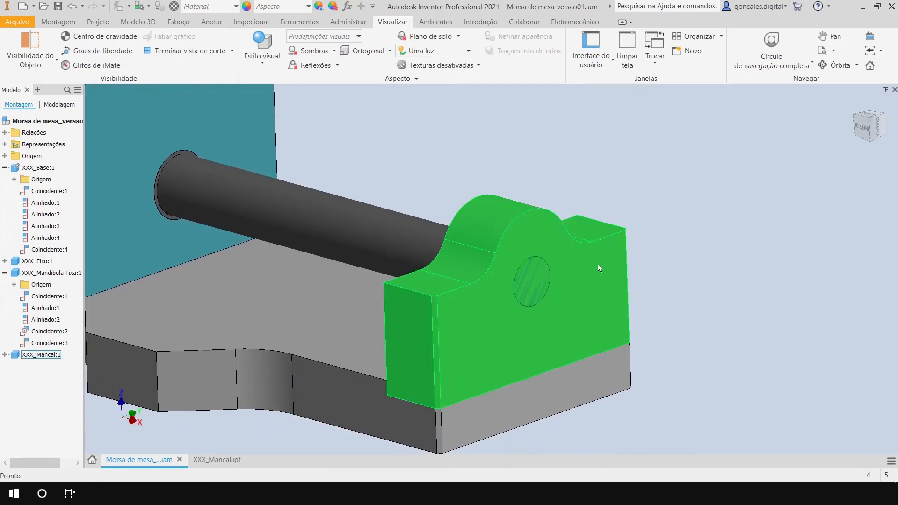
Compare the separately open XXX_Mancal part with its component in the assembly and close the part file.
{"action": "double_click", "coordinate": [598, 265]}
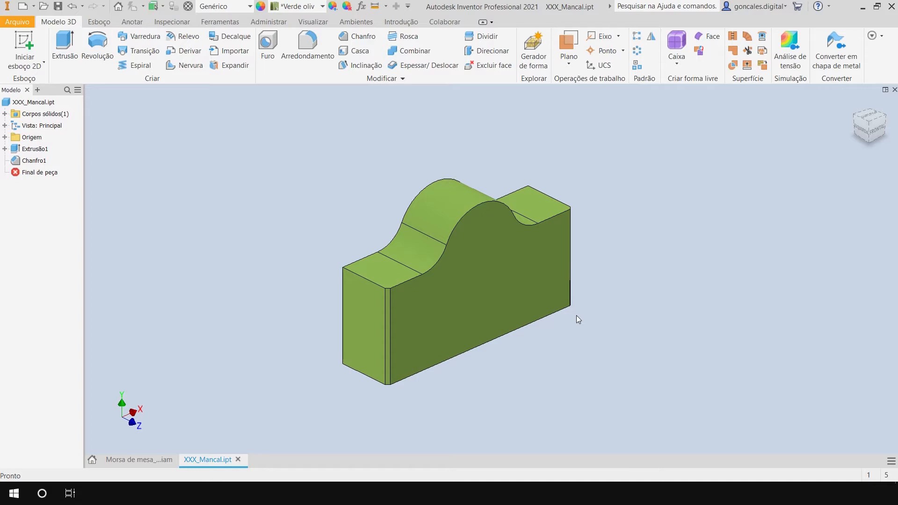
{"action": "left_click", "coordinate": [134, 459]}
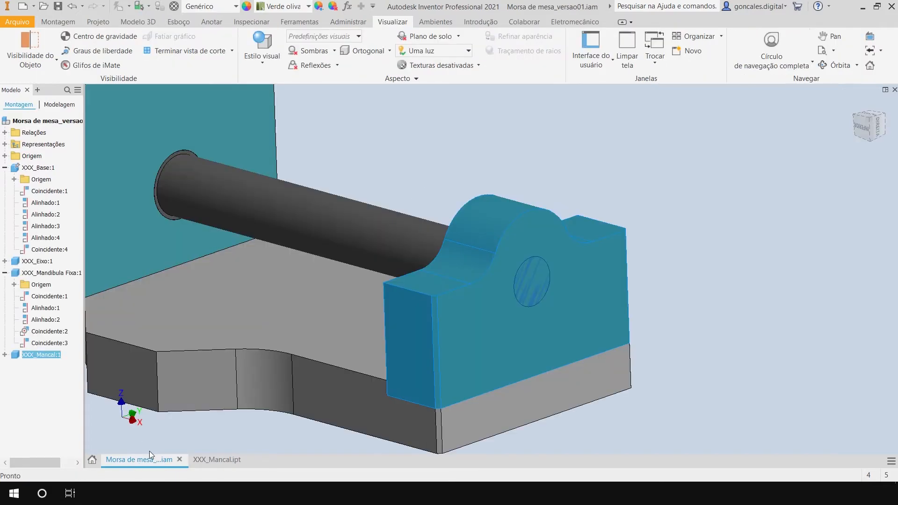
{"action": "left_click", "coordinate": [621, 245]}
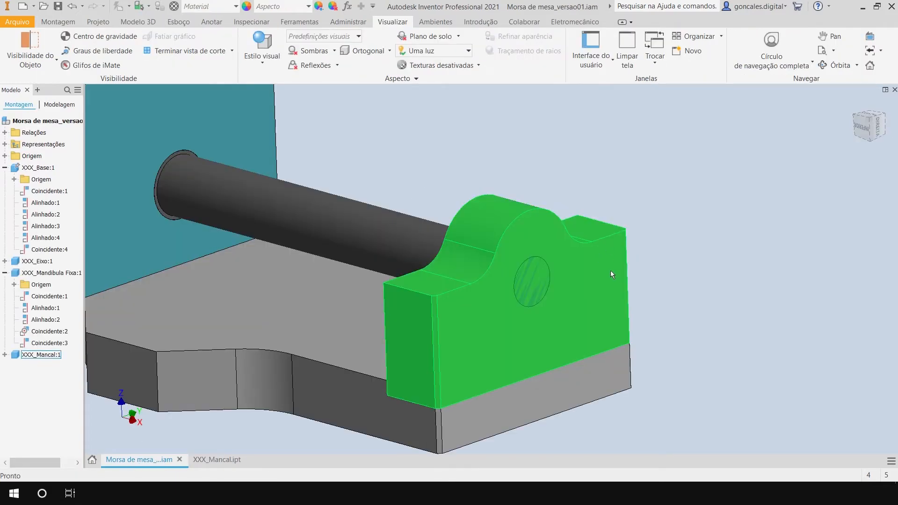
{"action": "double_click", "coordinate": [601, 262]}
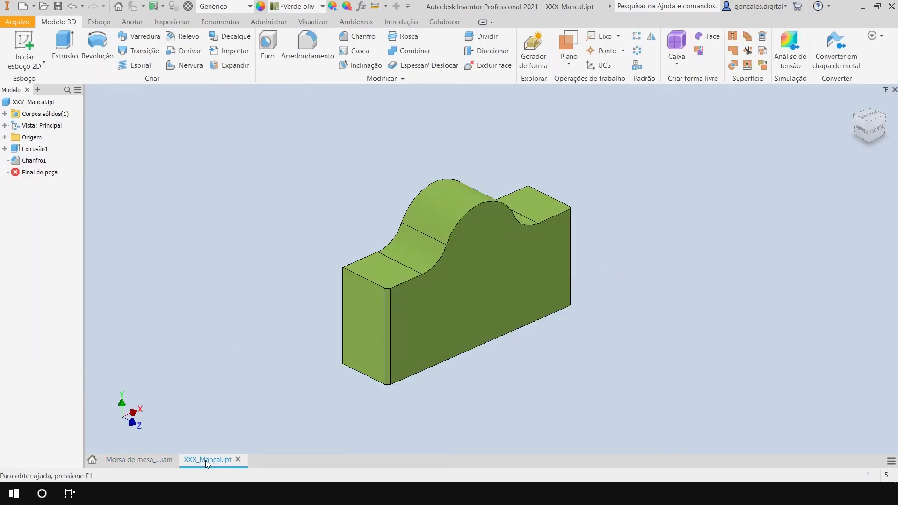
{"action": "mouse_move", "coordinate": [213, 459]}
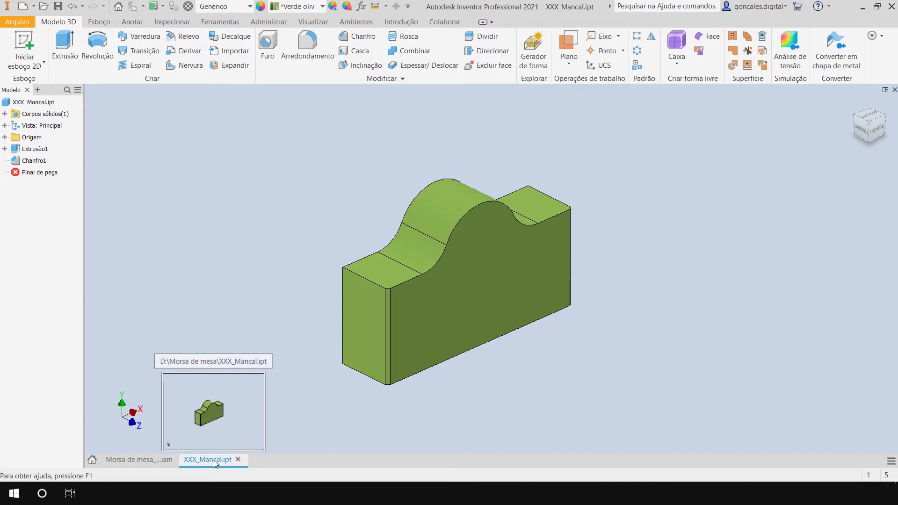
{"action": "left_click", "coordinate": [239, 460]}
Open the XXX_Mancal bearing for in-place editing within the Morsa de mesa assembly.
{"action": "left_click", "coordinate": [612, 202]}
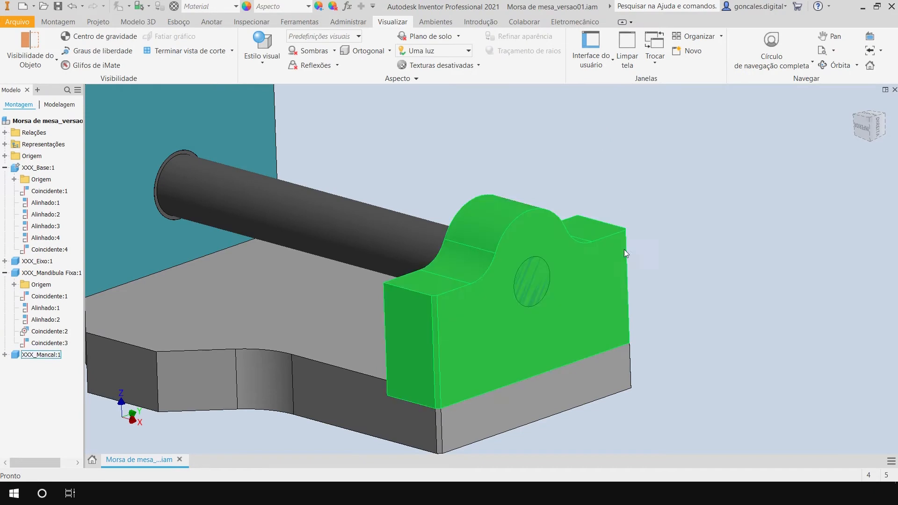
{"action": "double_click", "coordinate": [600, 269]}
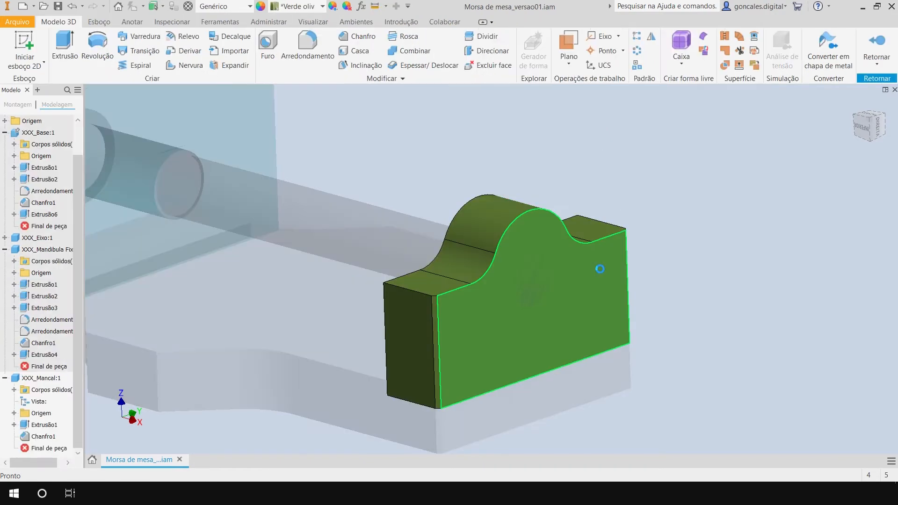
{"action": "middle_click_drag", "start_coordinate": [739, 199], "coordinate": [743, 206]}
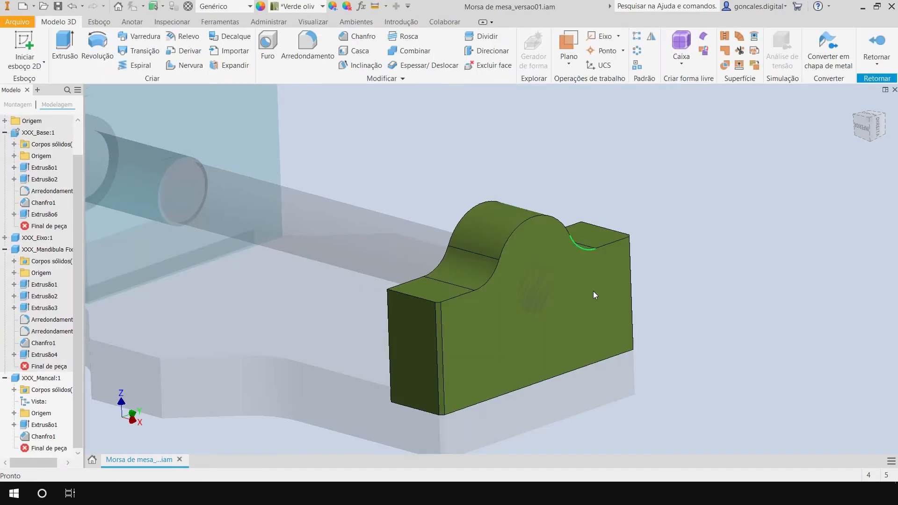
{"action": "middle_click_drag", "start_coordinate": [666, 289], "coordinate": [668, 251]}
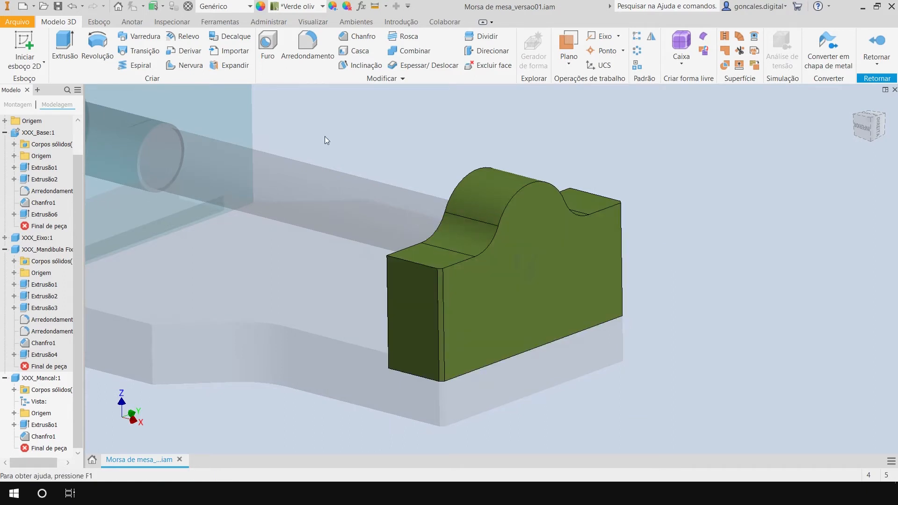
{"action": "middle_click_drag", "start_coordinate": [623, 208], "coordinate": [678, 206], "text": "shift"}
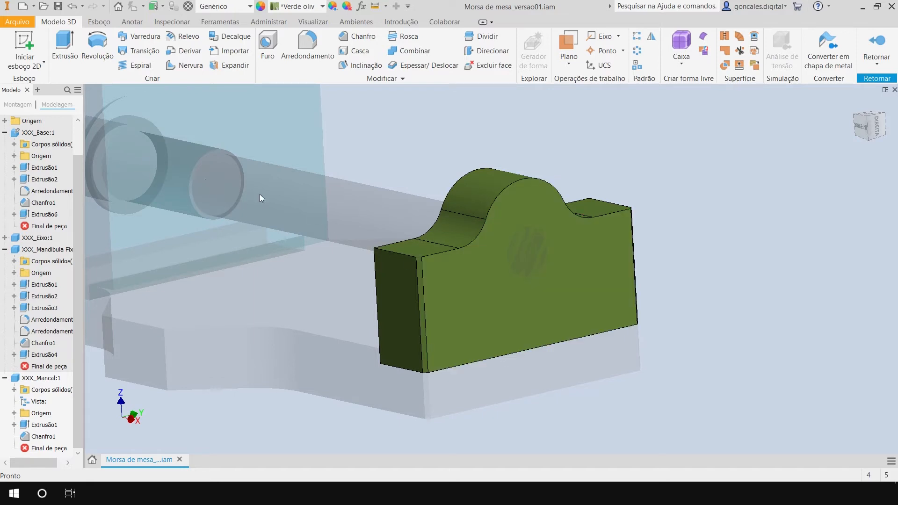
{"action": "middle_click_drag", "start_coordinate": [610, 267], "coordinate": [712, 261], "text": "shift"}
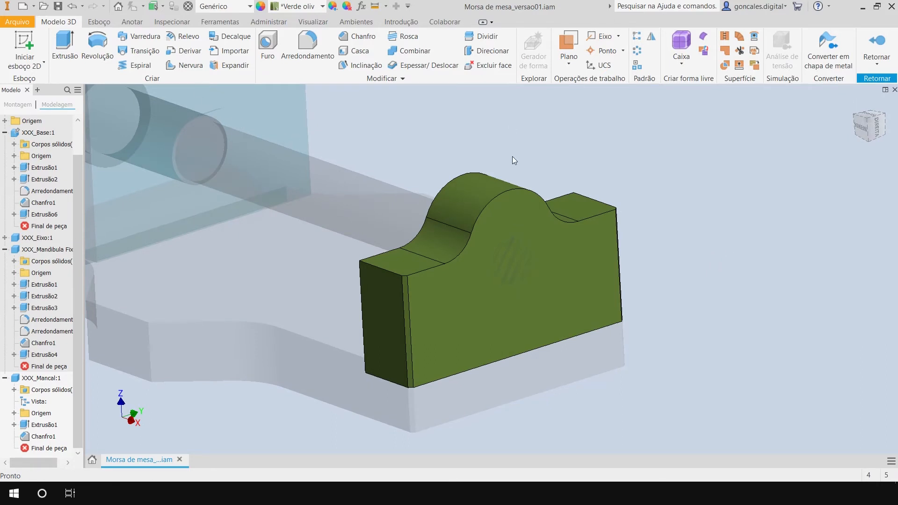
Create a sketch on the bearing's outer face containing the shaft end's projected circular edge.
{"action": "left_click", "coordinate": [26, 39]}
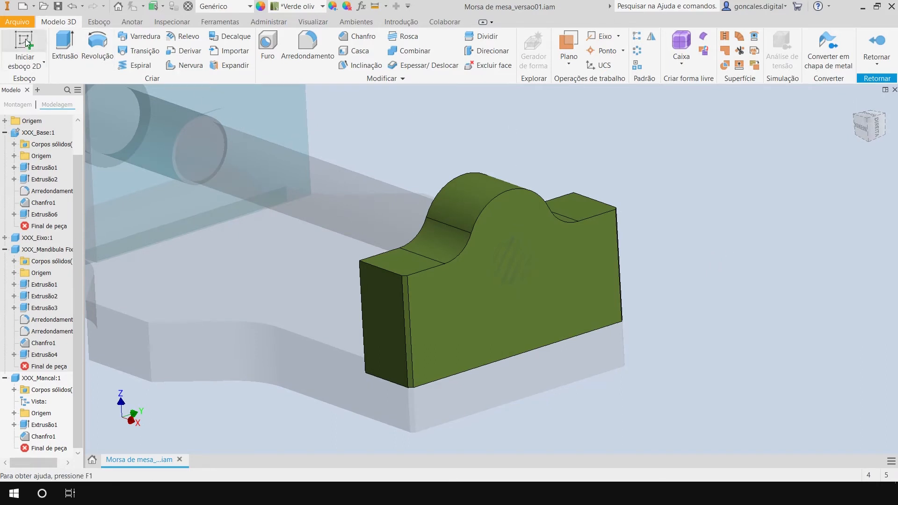
{"action": "left_click", "coordinate": [587, 285]}
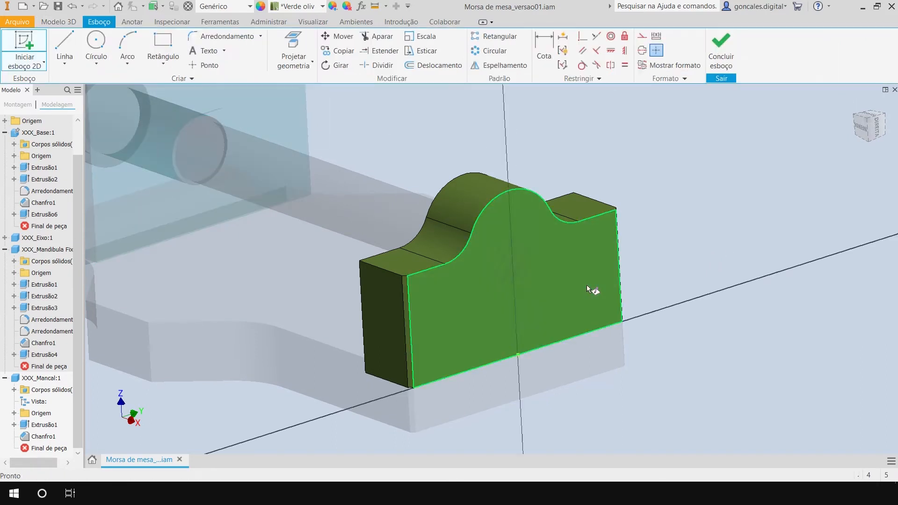
{"action": "left_click", "coordinate": [308, 45]}
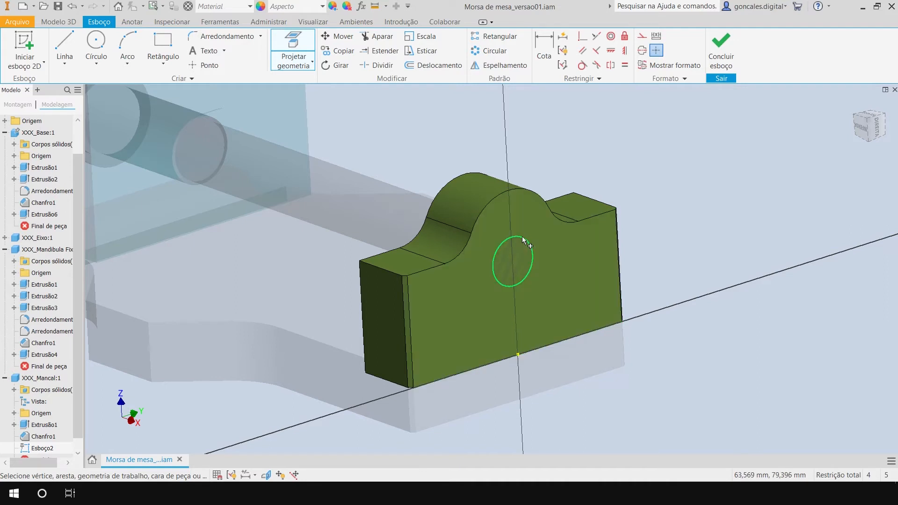
{"action": "left_click", "coordinate": [522, 236]}
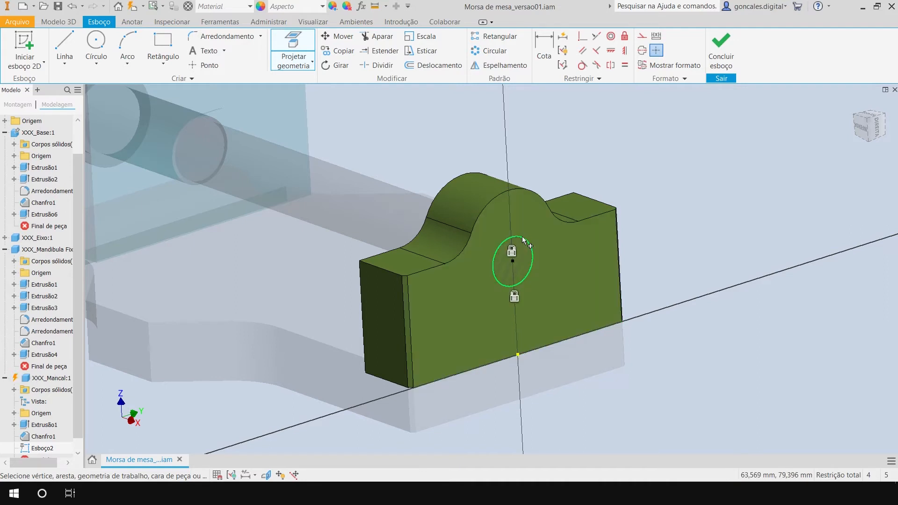
{"action": "left_click", "coordinate": [720, 52]}
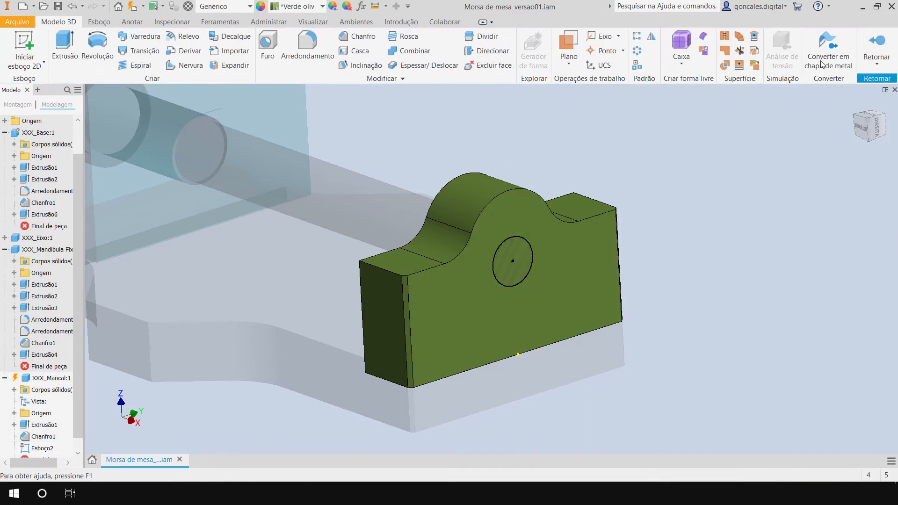
Return to the assembly and open the XXX_Mancal bearing in its own part window.
{"action": "left_click", "coordinate": [876, 45]}
{"action": "scroll", "coordinate": [694, 194], "scroll_direction": "up", "scroll_amount": 3}
{"action": "middle_click_drag", "start_coordinate": [658, 165], "coordinate": [617, 221]}
{"action": "left_click", "coordinate": [602, 275]}
{"action": "right_click", "coordinate": [605, 177]}
{"action": "left_click", "coordinate": [604, 149]}
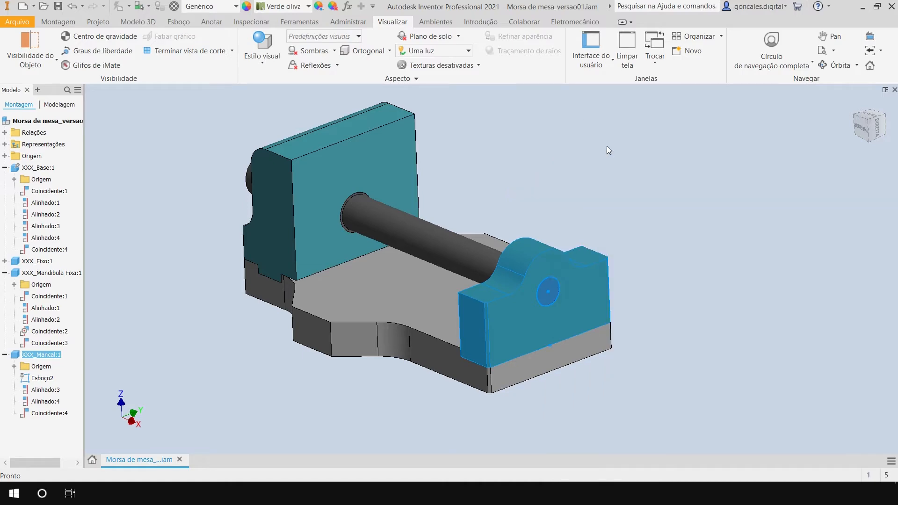
Edit Esboço2 to add a reference diameter dimension to the projected circle, and finish the sketch.
{"action": "middle_click_drag", "start_coordinate": [570, 205], "coordinate": [593, 362], "text": "shift"}
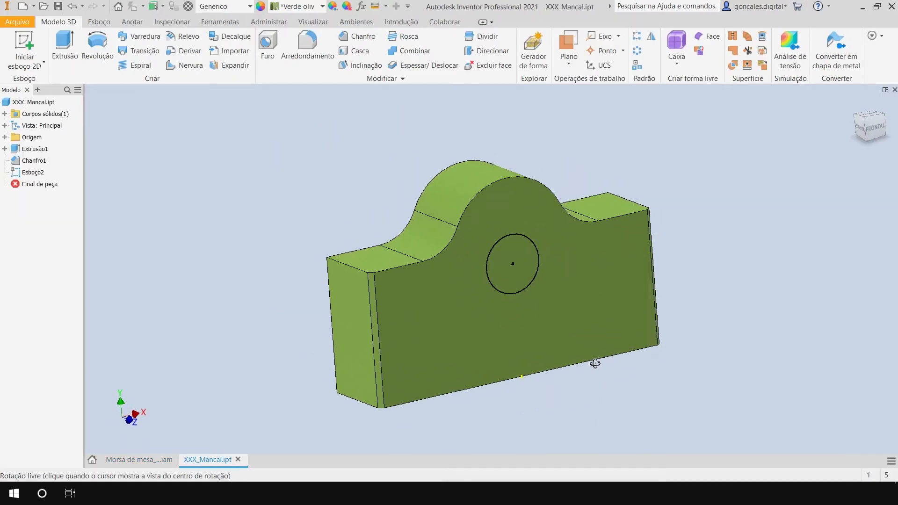
{"action": "double_click", "coordinate": [37, 174]}
{"action": "middle_click_drag", "start_coordinate": [597, 358], "coordinate": [580, 337], "text": "shift"}
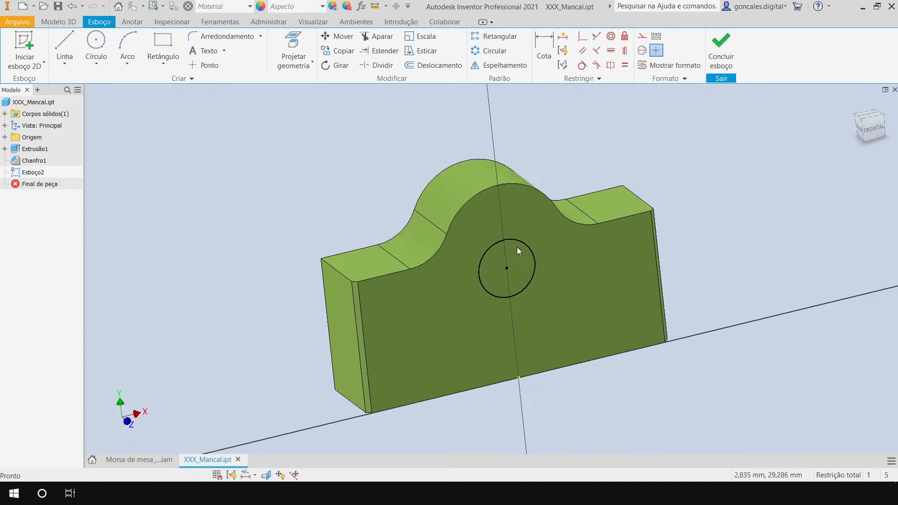
{"action": "key", "text": "d"}
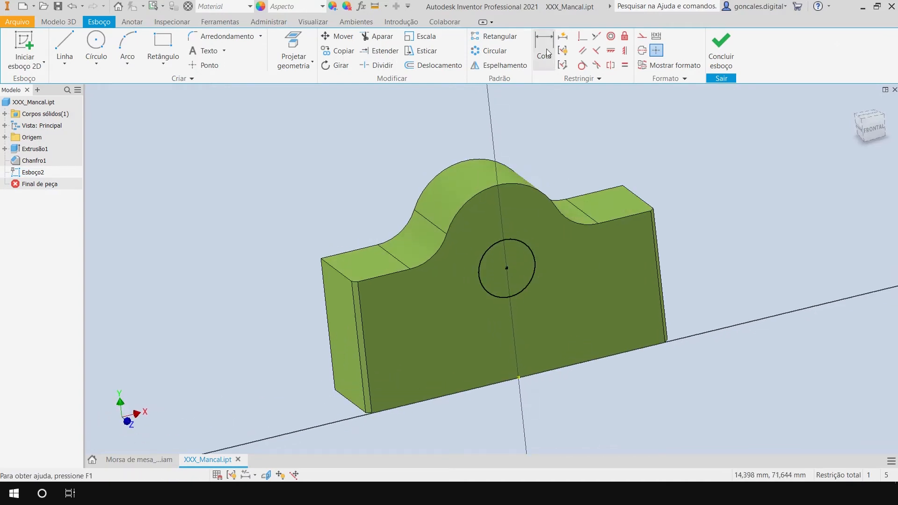
{"action": "left_click", "coordinate": [530, 245]}
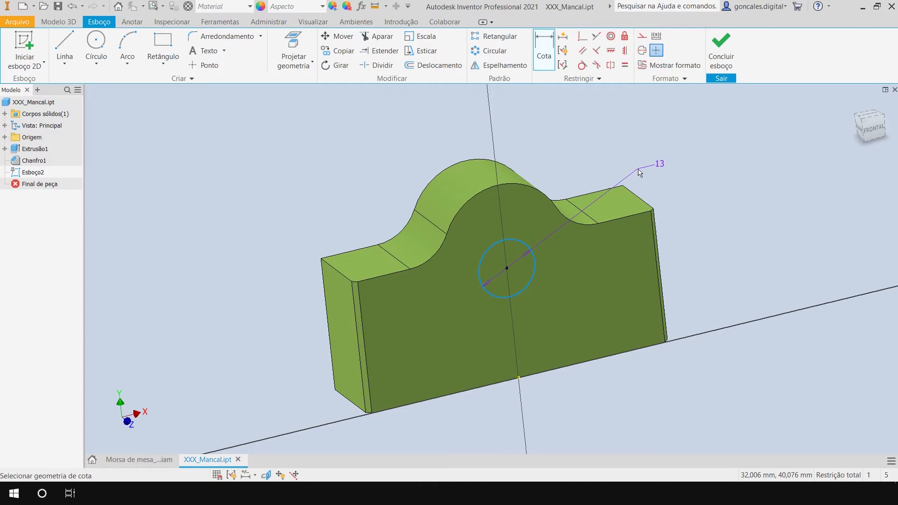
{"action": "left_click", "coordinate": [578, 167]}
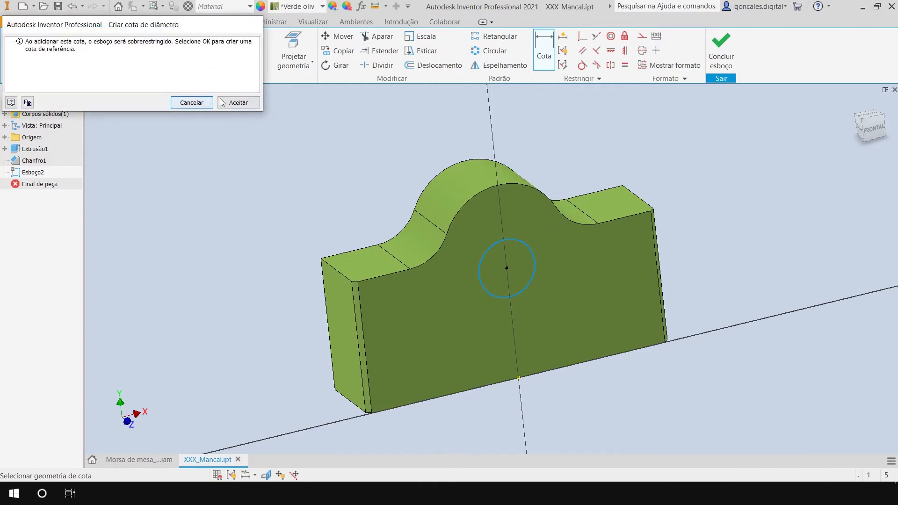
{"action": "left_click", "coordinate": [239, 103]}
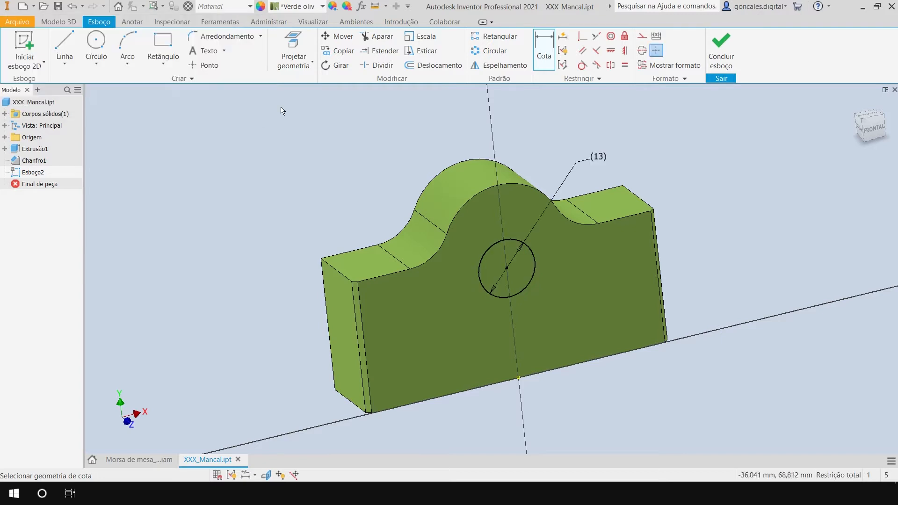
{"action": "middle_click_drag", "start_coordinate": [684, 189], "coordinate": [678, 197]}
{"action": "middle_click_drag", "start_coordinate": [678, 197], "coordinate": [673, 234], "text": "shift"}
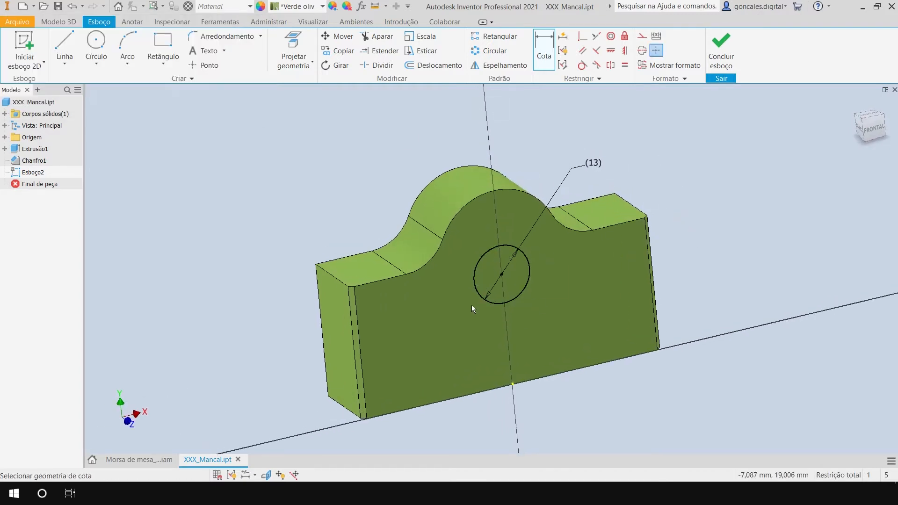
{"action": "left_click", "coordinate": [723, 58]}
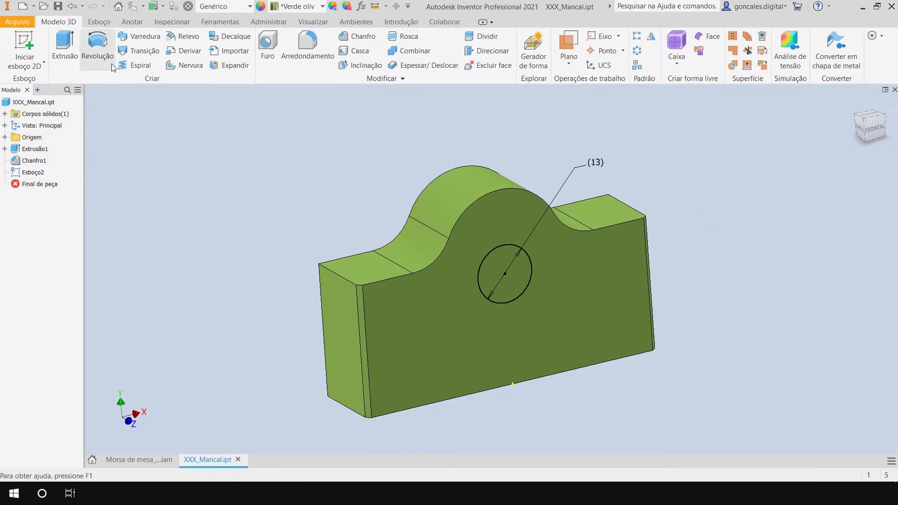
Extrude the projected circle as a cut through the entire bearing with 0,00 degree taper.
{"action": "left_click", "coordinate": [68, 49]}
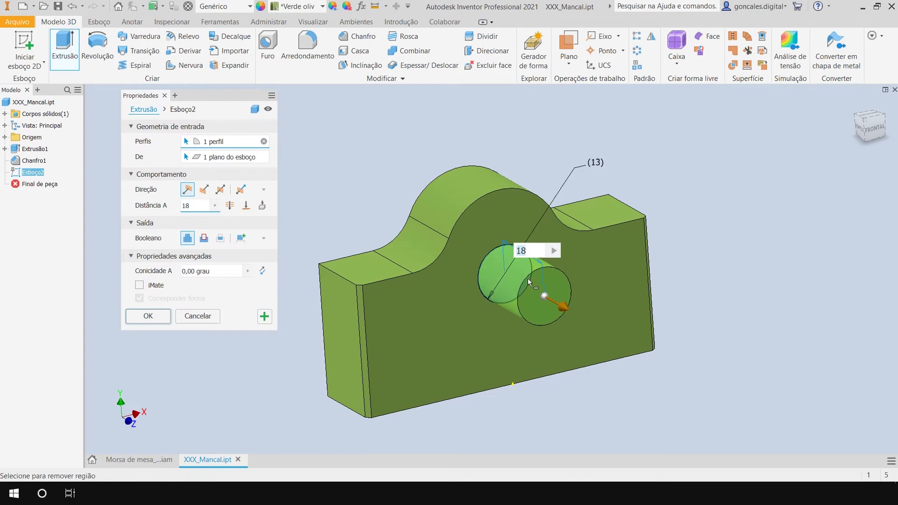
{"action": "left_click", "coordinate": [204, 238]}
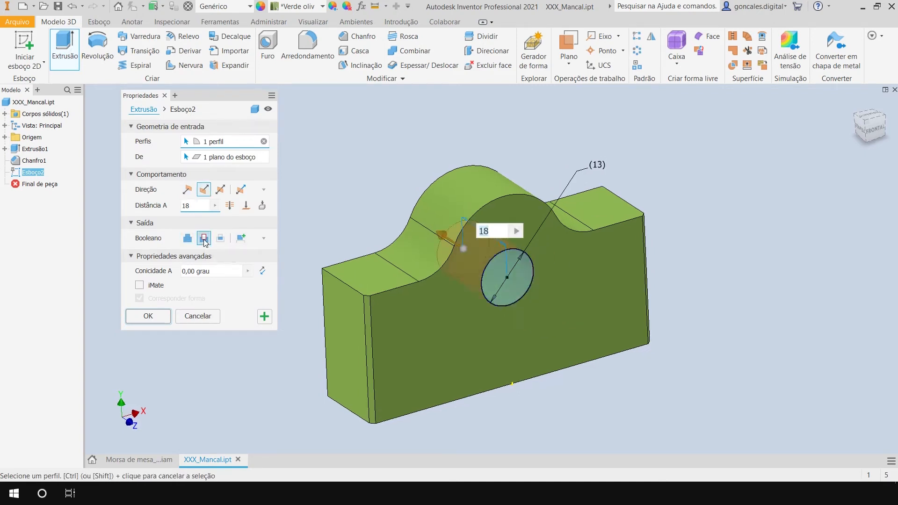
{"action": "key", "text": "Tab"}
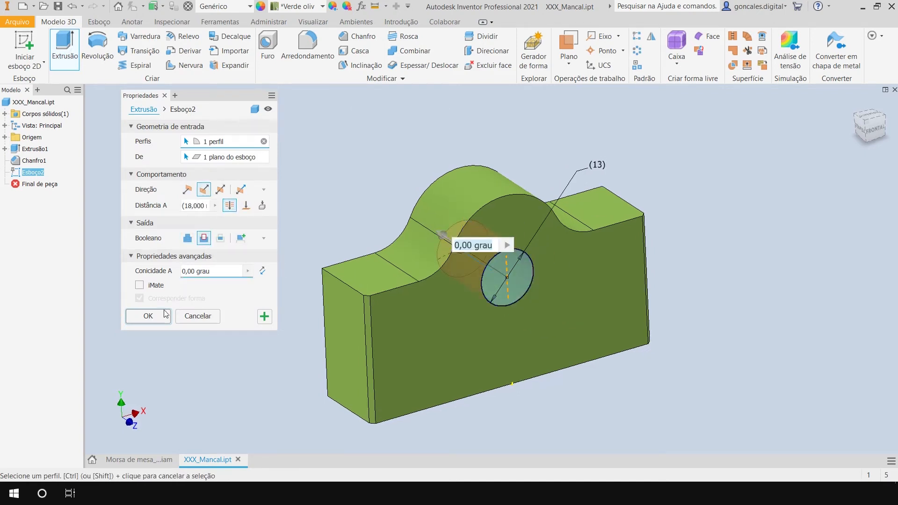
{"action": "left_click", "coordinate": [164, 311]}
{"action": "middle_click_drag", "start_coordinate": [503, 393], "coordinate": [675, 366], "text": "shift"}
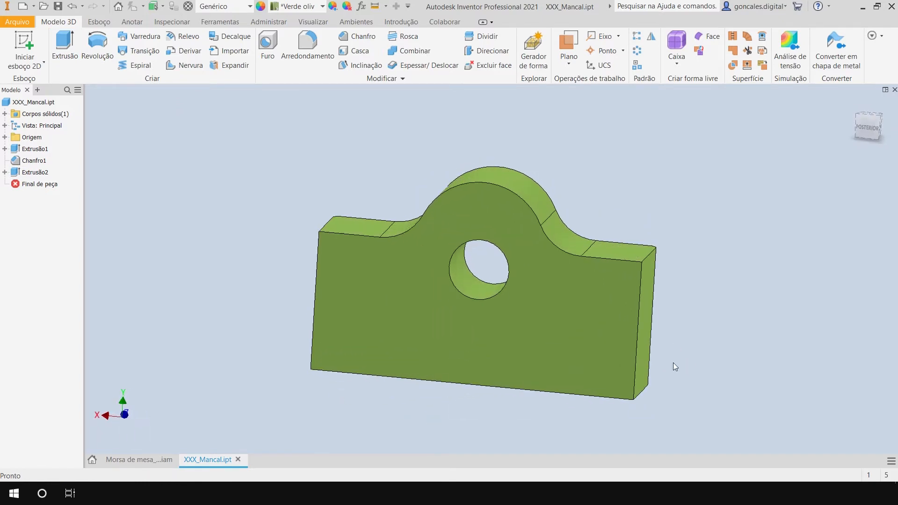
{"action": "middle_click_drag", "start_coordinate": [726, 289], "coordinate": [707, 262], "text": "shift"}
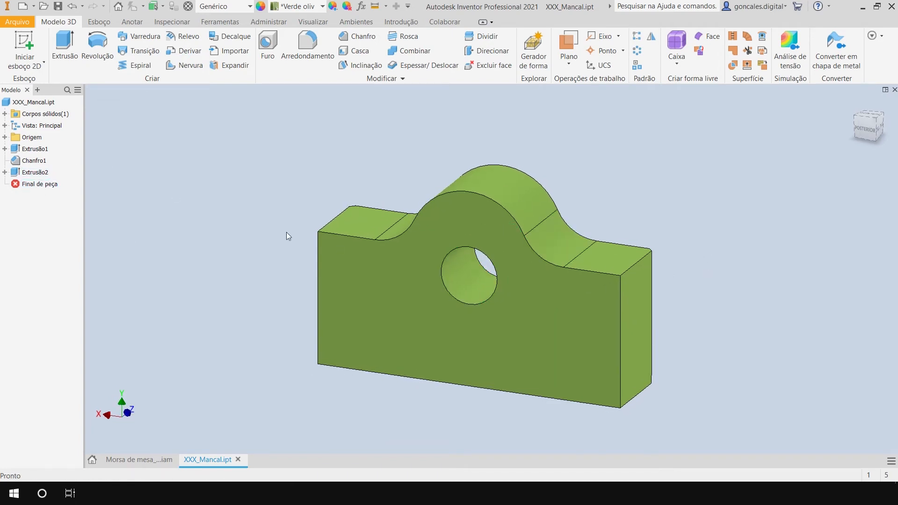
Examine the through hole cut in the bearing from several angles.
{"action": "left_click", "coordinate": [473, 287]}
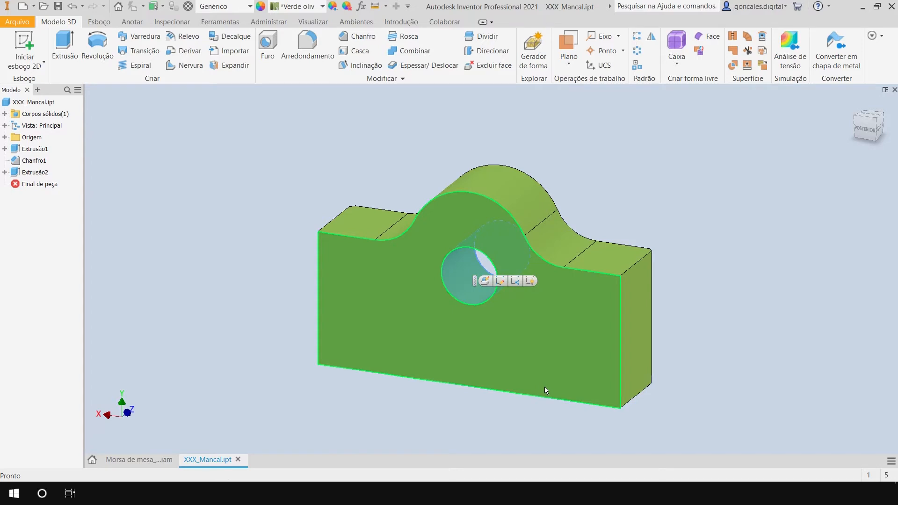
{"action": "middle_click_drag", "start_coordinate": [545, 386], "coordinate": [524, 355], "text": "shift"}
{"action": "left_click", "coordinate": [501, 368]}
{"action": "middle_click_drag", "start_coordinate": [706, 285], "coordinate": [718, 323], "text": "shift"}
{"action": "left_click", "coordinate": [717, 298]}
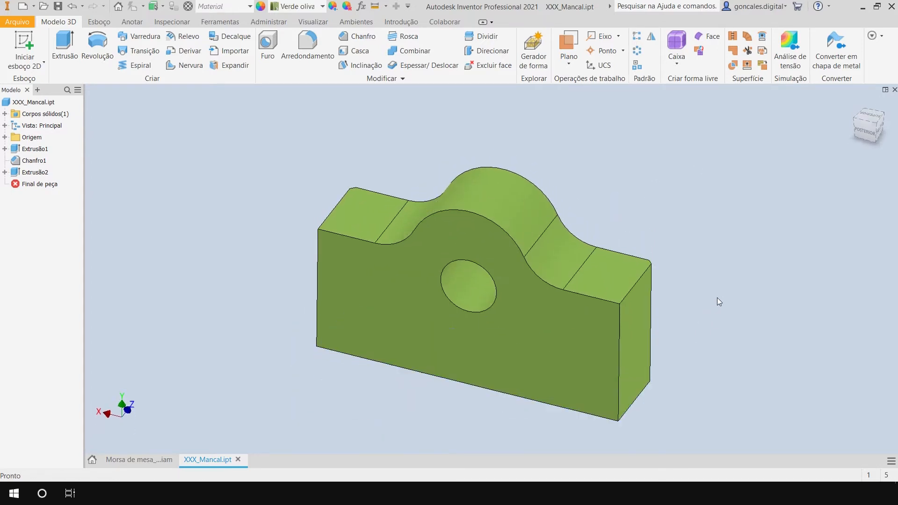
{"action": "left_click", "coordinate": [601, 278]}
{"action": "middle_click_drag", "start_coordinate": [533, 359], "coordinate": [576, 318], "text": "shift"}
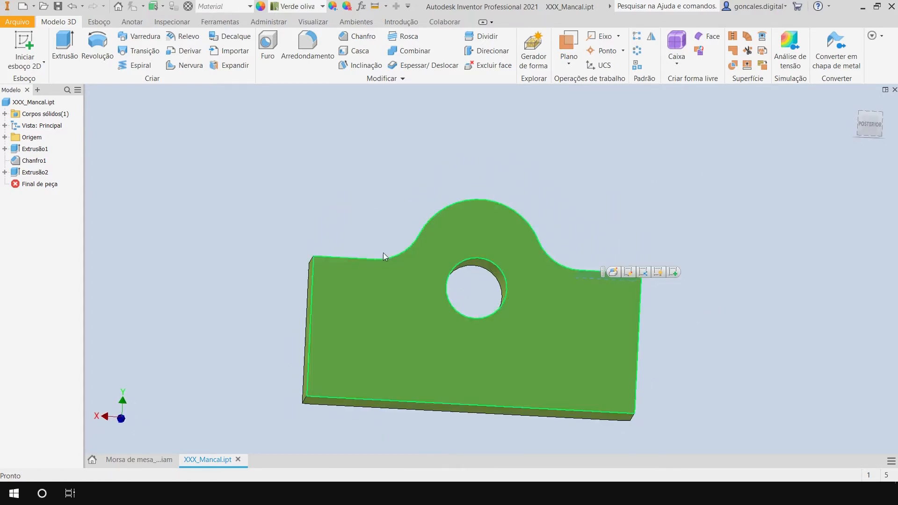
{"action": "middle_click_drag", "start_coordinate": [714, 186], "coordinate": [661, 206], "text": "shift"}
{"action": "left_click", "coordinate": [661, 206]}
Measure the cylindrical face of the bearing's through hole.
{"action": "key", "text": "m"}
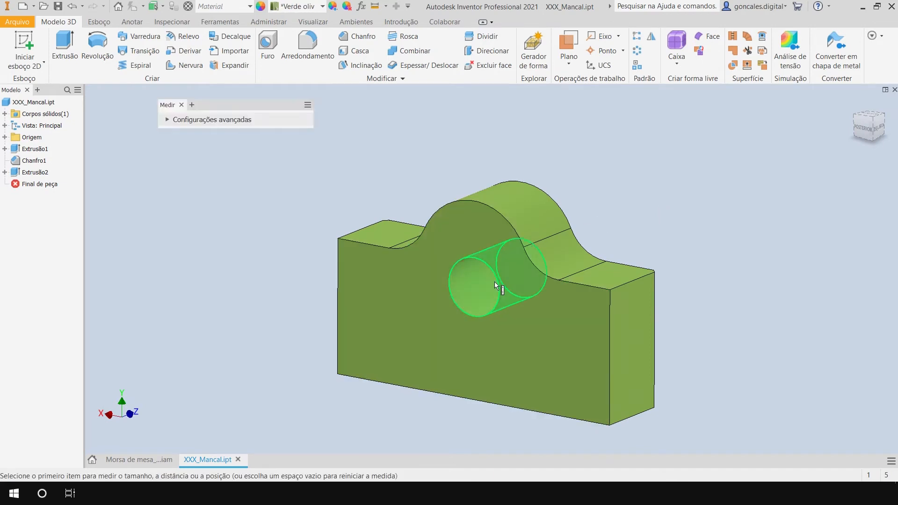
{"action": "left_click", "coordinate": [492, 282]}
{"action": "middle_click_drag", "start_coordinate": [559, 348], "coordinate": [576, 318], "text": "shift"}
{"action": "left_click", "coordinate": [547, 410]}
{"action": "middle_click_drag", "start_coordinate": [548, 410], "coordinate": [543, 367]}
{"action": "middle_click_drag", "start_coordinate": [716, 219], "coordinate": [714, 293], "text": "shift"}
{"action": "key", "text": "Escape"}
Edit Esboço1 of Extrusão1 to set the bearing's vertical side height to 25 mm, and finish the sketch.
{"action": "left_click", "coordinate": [5, 148]}
{"action": "left_click", "coordinate": [42, 161]}
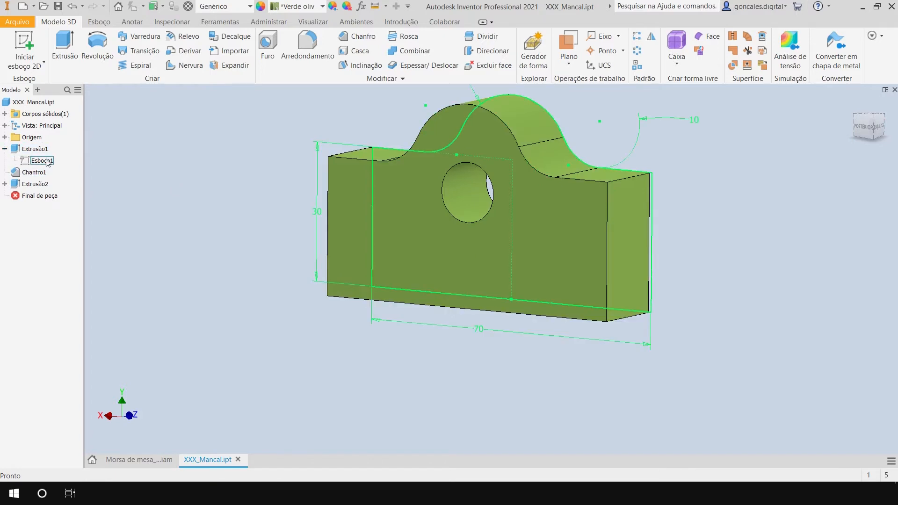
{"action": "double_click", "coordinate": [42, 161]}
{"action": "mouse_move", "coordinate": [449, 231]}
{"action": "middle_mouse_down", "text": "shift"}
{"action": "mouse_move", "coordinate": [297, 239]}
{"action": "mouse_move", "coordinate": [446, 247]}
{"action": "middle_mouse_up", "text": "shift"}
{"action": "middle_click_drag", "start_coordinate": [786, 305], "coordinate": [481, 307]}
{"action": "mouse_move", "coordinate": [484, 308]}
{"action": "middle_mouse_down", "text": "shift"}
{"action": "mouse_move", "coordinate": [495, 308]}
{"action": "mouse_move", "coordinate": [478, 305]}
{"action": "middle_mouse_up", "text": "shift"}
{"action": "double_click", "coordinate": [635, 273]}
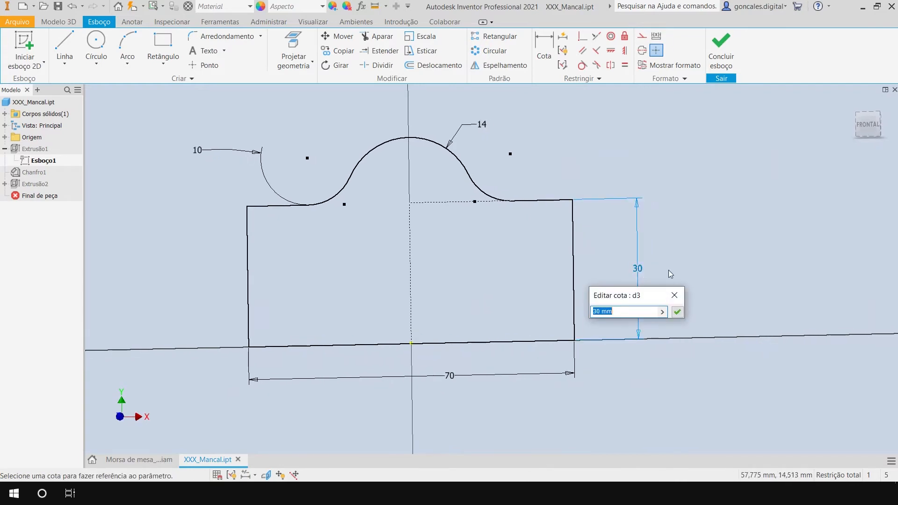
{"action": "type", "text": "25"}
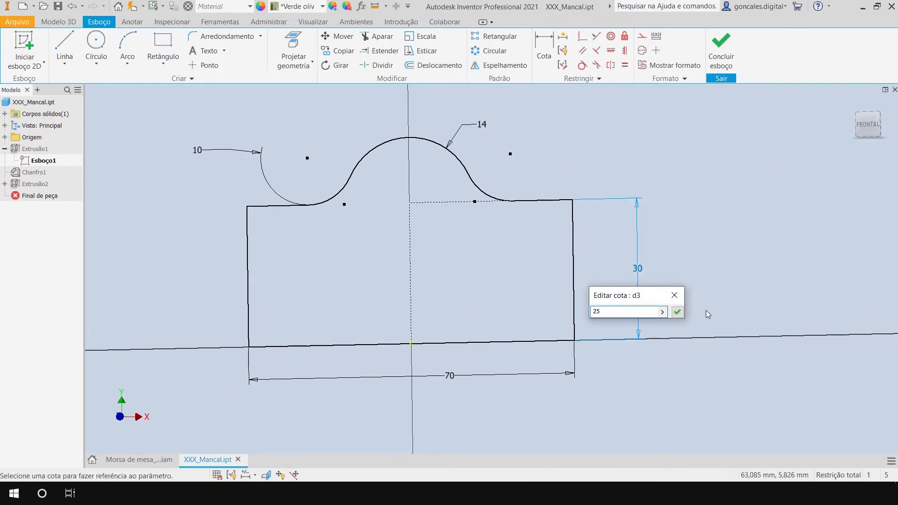
{"action": "left_click", "coordinate": [677, 311]}
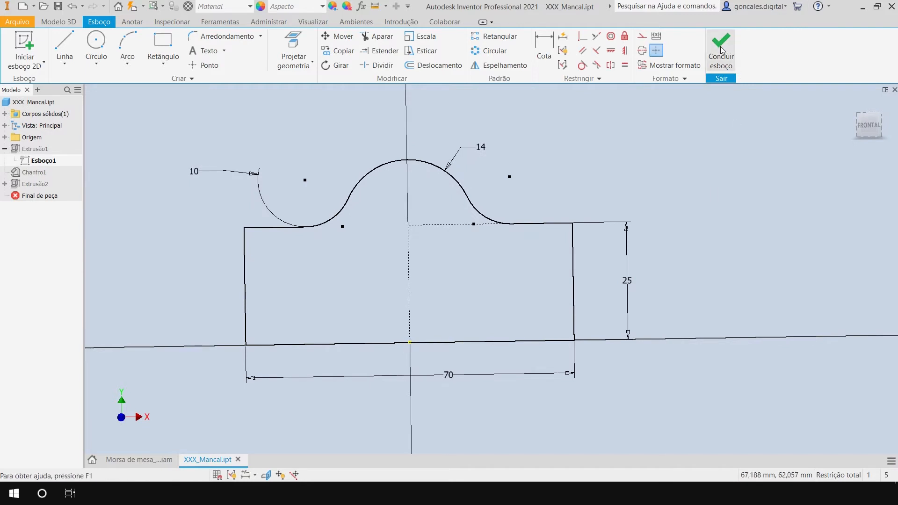
{"action": "left_click", "coordinate": [720, 52]}
Change the scene's lighting style to Uma luz.
{"action": "mouse_move", "coordinate": [653, 198]}
{"action": "middle_mouse_down", "text": "shift"}
{"action": "mouse_move", "coordinate": [621, 246]}
{"action": "mouse_move", "coordinate": [595, 258]}
{"action": "middle_mouse_up", "text": "shift"}
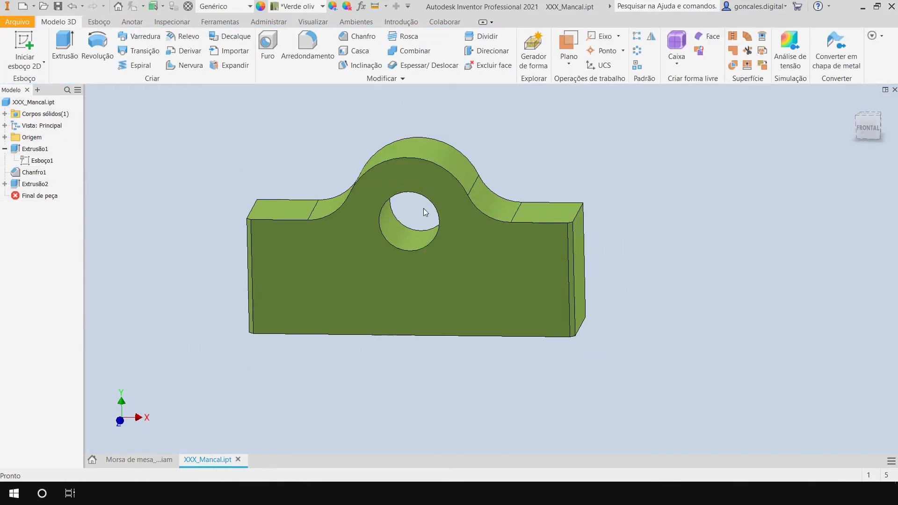
{"action": "middle_click_drag", "start_coordinate": [450, 231], "coordinate": [644, 179], "text": "shift"}
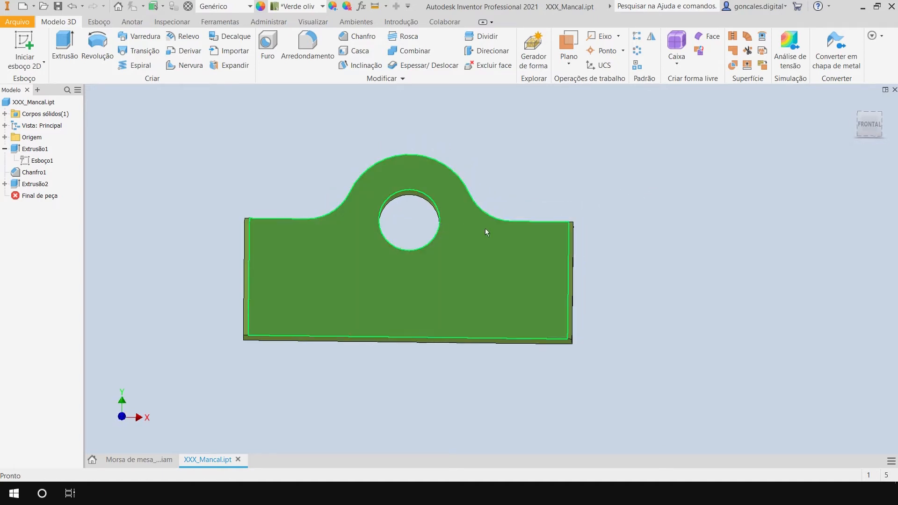
{"action": "key", "text": "F6"}
{"action": "middle_click_drag", "start_coordinate": [643, 143], "coordinate": [625, 200], "text": "shift"}
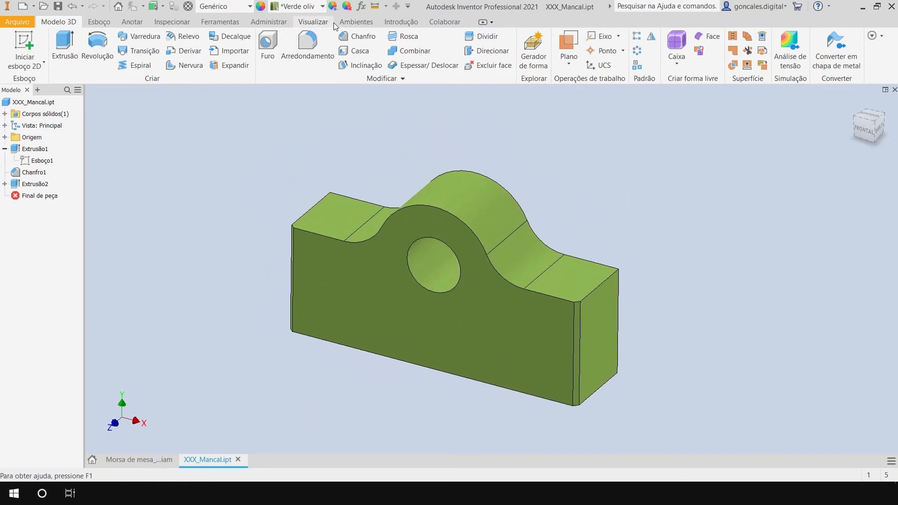
{"action": "left_click", "coordinate": [316, 25]}
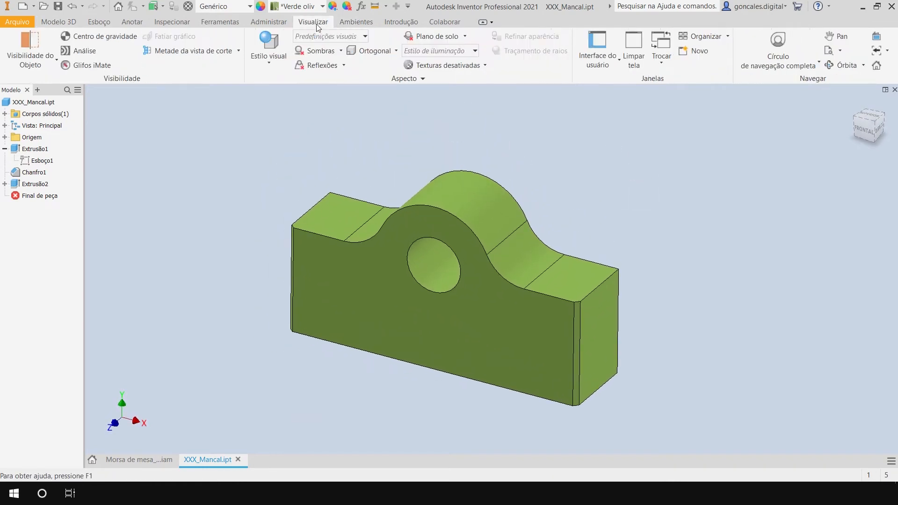
{"action": "left_click", "coordinate": [439, 51]}
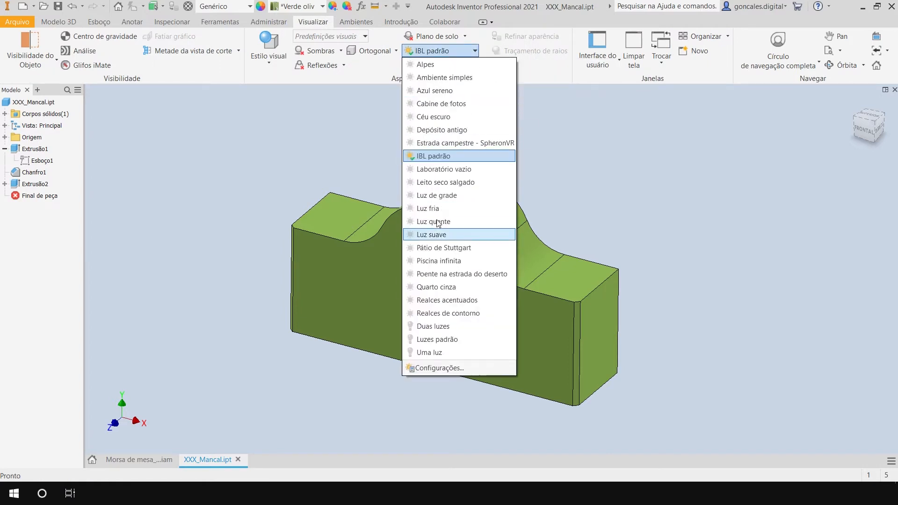
{"action": "left_click", "coordinate": [431, 353]}
{"action": "mouse_move", "coordinate": [671, 233]}
{"action": "middle_mouse_down", "text": "shift"}
{"action": "mouse_move", "coordinate": [765, 227]}
{"action": "mouse_move", "coordinate": [724, 217]}
{"action": "mouse_move", "coordinate": [668, 231]}
{"action": "mouse_move", "coordinate": [676, 221]}
{"action": "mouse_move", "coordinate": [669, 217]}
{"action": "middle_mouse_up", "text": "shift"}
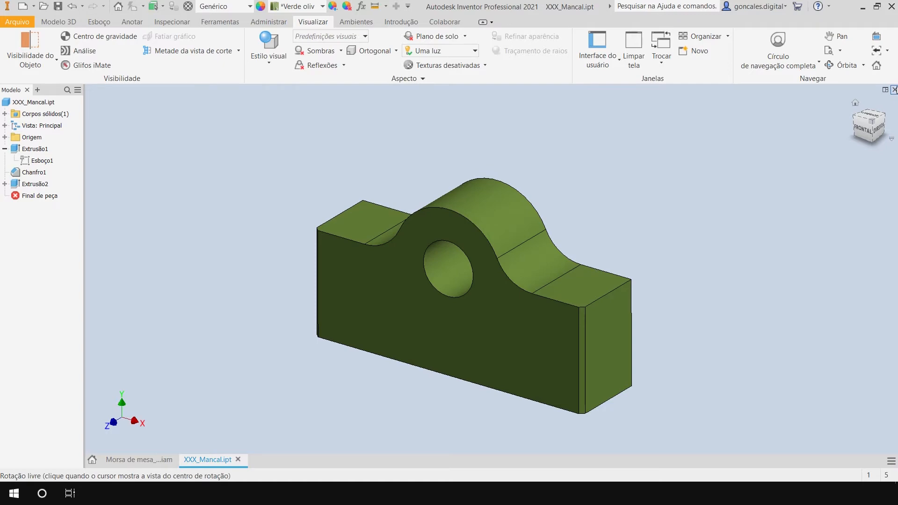
Close the bearing part to return to the updated vise assembly, and examine how the shaft sits in the bearing.
{"action": "left_click", "coordinate": [894, 89]}
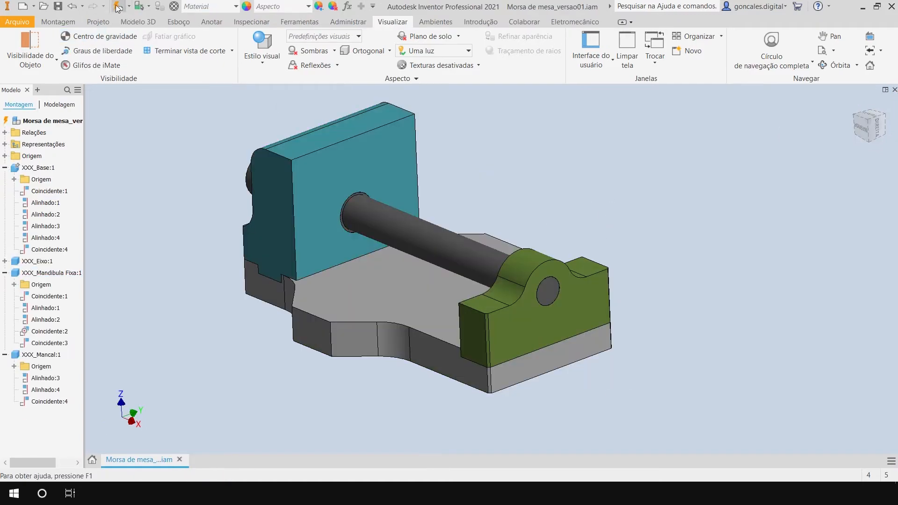
{"action": "mouse_move", "coordinate": [523, 383]}
{"action": "middle_mouse_down", "text": "shift"}
{"action": "mouse_move", "coordinate": [609, 376]}
{"action": "mouse_move", "coordinate": [537, 381]}
{"action": "middle_mouse_up", "text": "shift"}
{"action": "scroll", "coordinate": [557, 308], "scroll_direction": "down", "scroll_amount": 3}
{"action": "middle_click_drag", "start_coordinate": [456, 412], "coordinate": [543, 420], "text": "shift"}
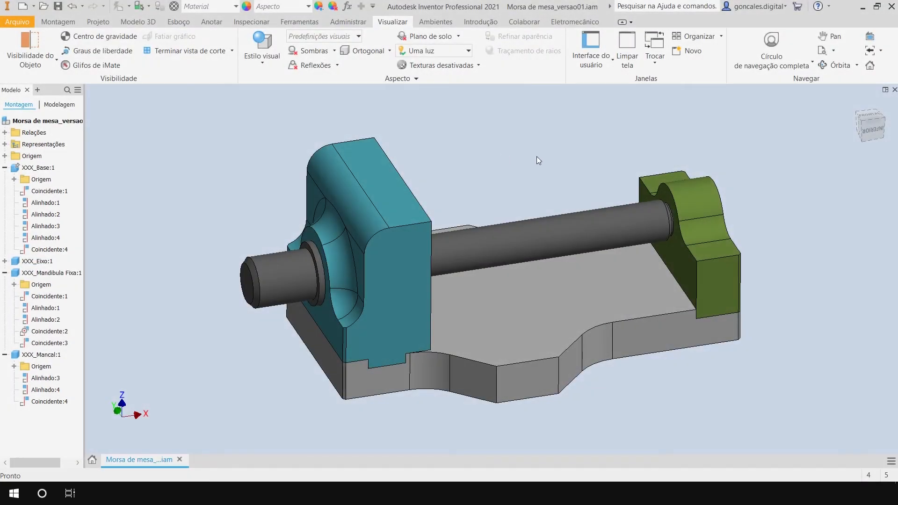
{"action": "key", "text": "F2"}
{"action": "middle_click_drag", "start_coordinate": [520, 158], "coordinate": [449, 169]}
{"action": "left_click", "coordinate": [377, 209]}
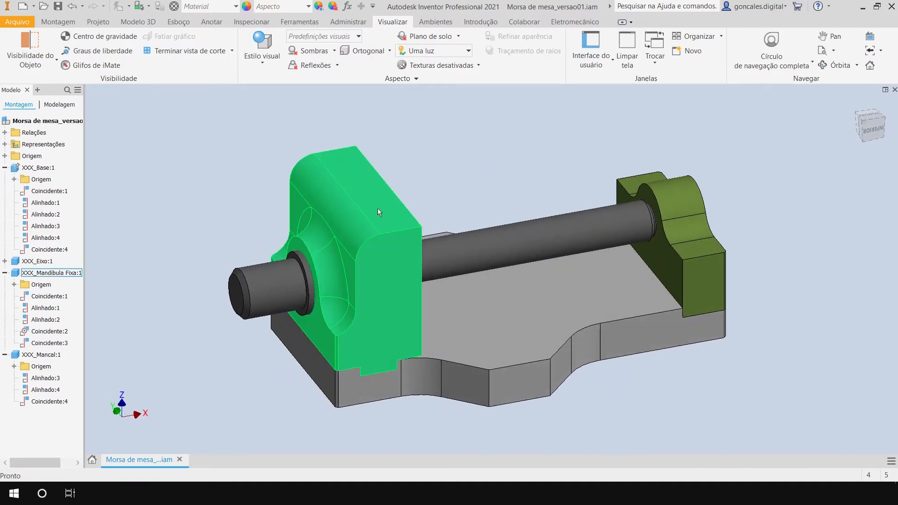
{"action": "left_click", "coordinate": [705, 287]}
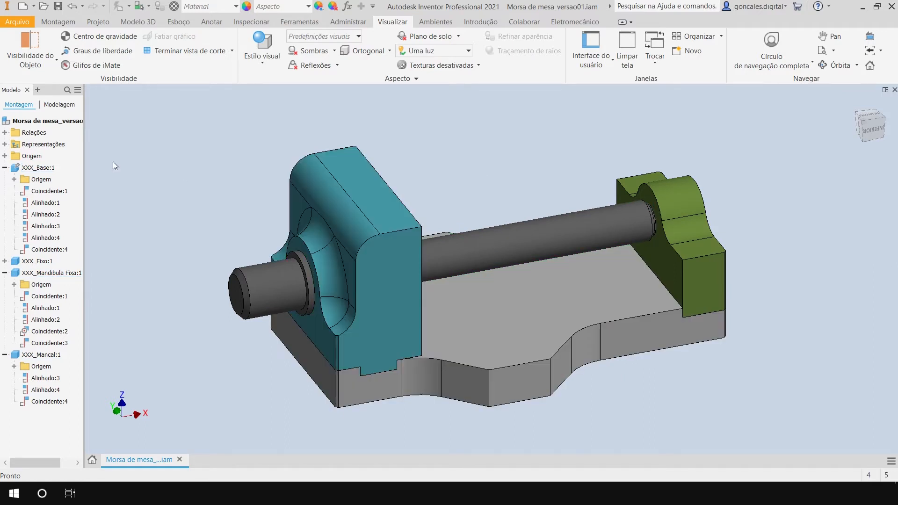
Collapse the XXX_Base, XXX_Mandibula Fixa and XXX_Mancal components in the model tree.
{"action": "left_click", "coordinate": [4, 167]}
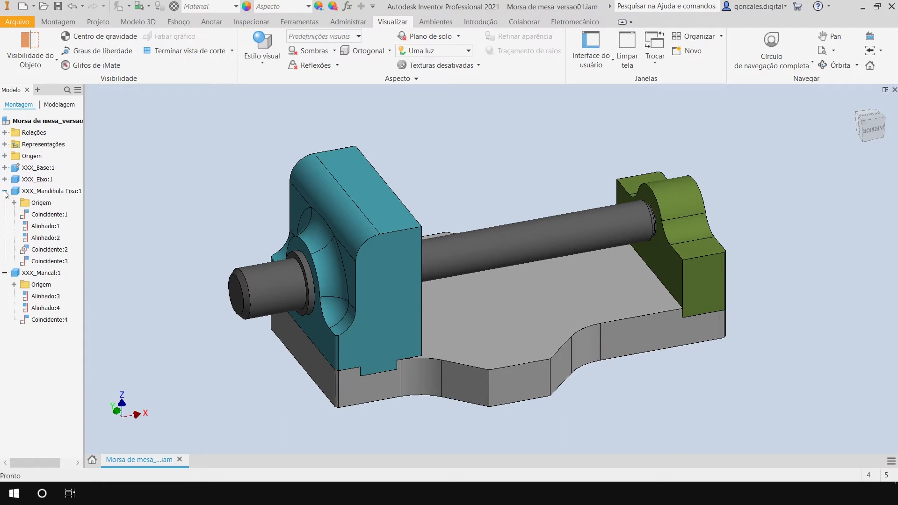
{"action": "left_click", "coordinate": [4, 191]}
{"action": "left_click", "coordinate": [5, 202]}
Turn off the visibility of XXX_Mandibula Fixa:1 and turn it back on.
{"action": "left_click", "coordinate": [47, 191]}
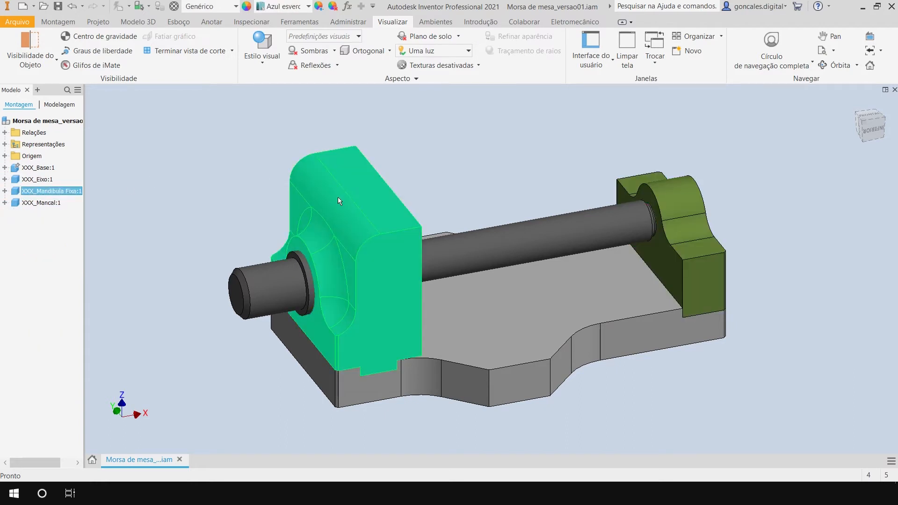
{"action": "right_click", "coordinate": [52, 190]}
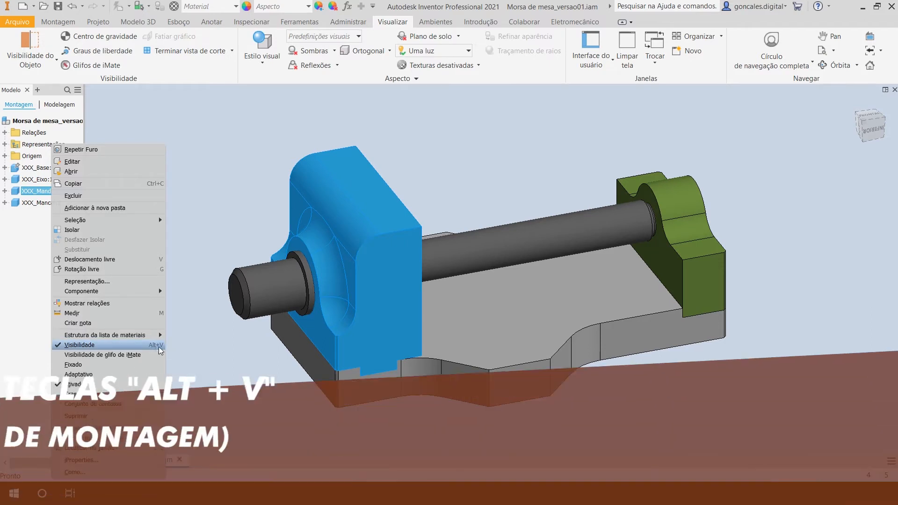
{"action": "left_click", "coordinate": [78, 344]}
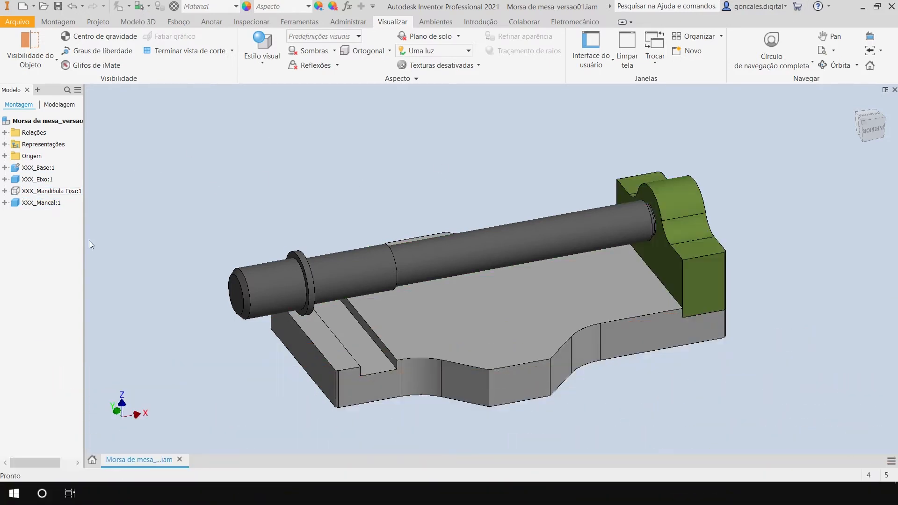
{"action": "left_click", "coordinate": [57, 190]}
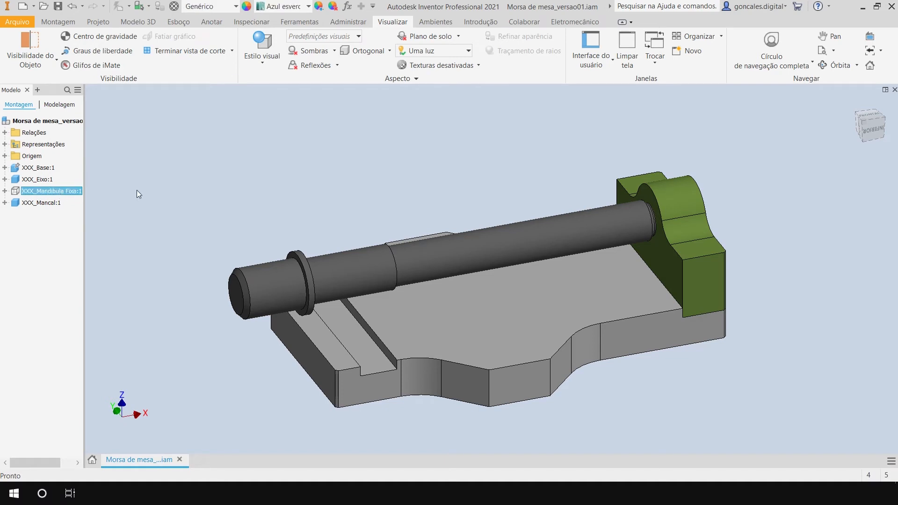
{"action": "key", "text": "alt+v"}
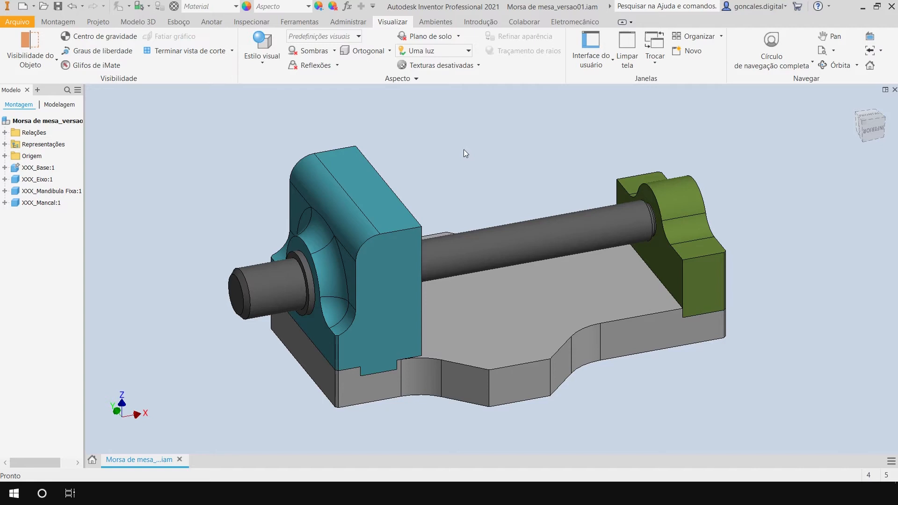
Hide the fixed jaw, the bearing and the base so that only the shaft is shown.
{"action": "left_click", "coordinate": [376, 184]}
{"action": "key", "text": "alt+v"}
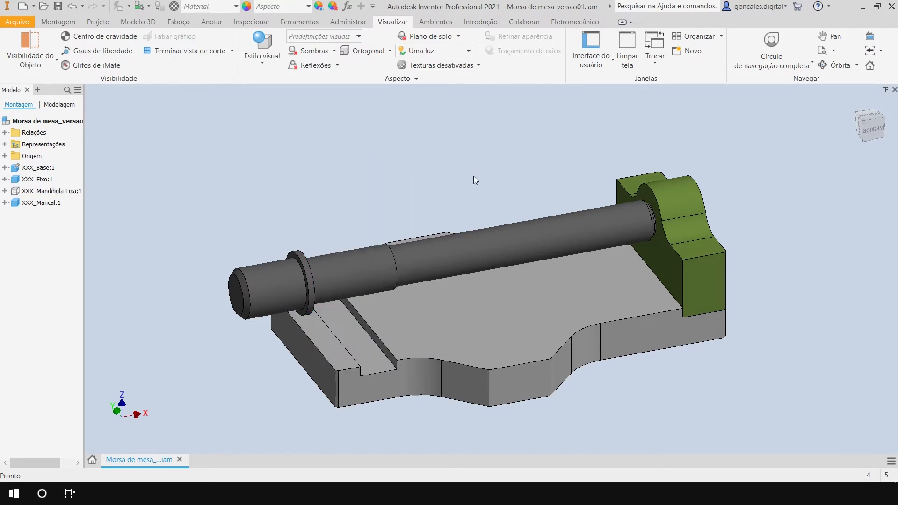
{"action": "left_click", "coordinate": [674, 187]}
{"action": "key", "text": "alt+v"}
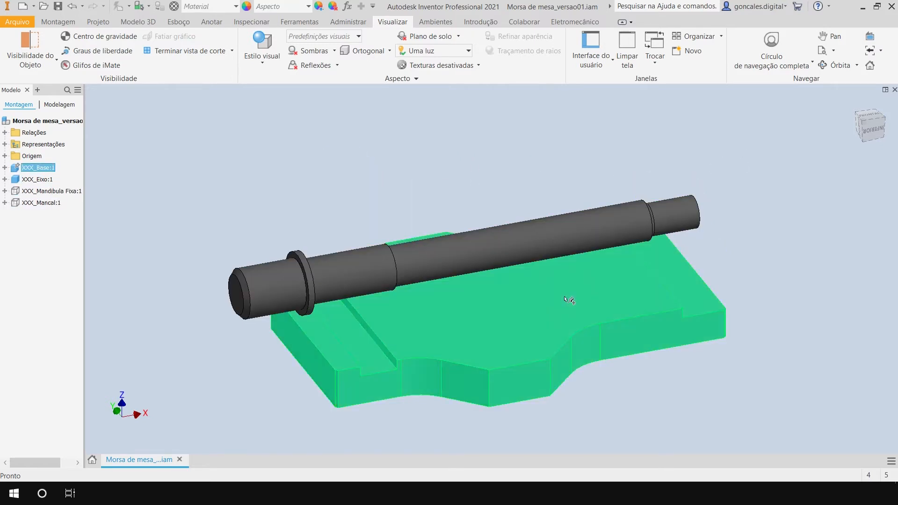
{"action": "left_click", "coordinate": [571, 301]}
{"action": "key", "text": "alt+v"}
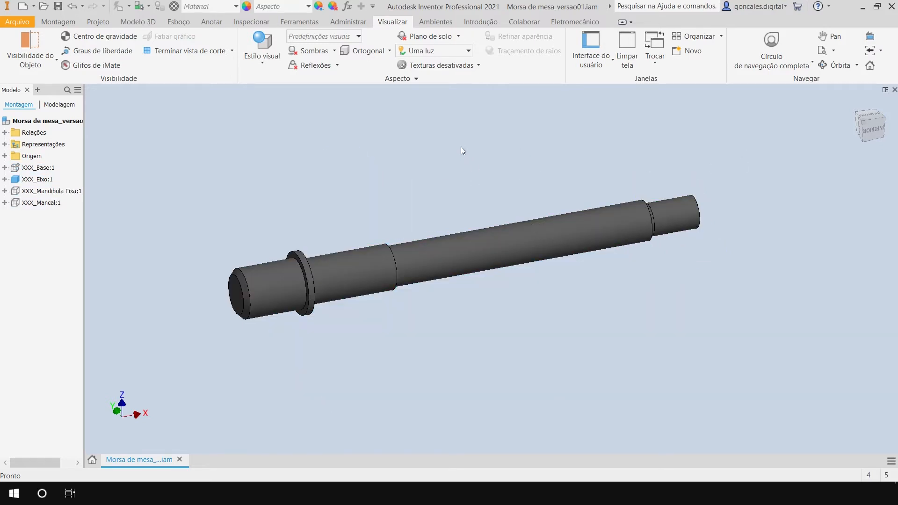
Restore the visibility of the bearing, the fixed jaw and the base.
{"action": "key", "text": "alt+v"}
{"action": "left_click", "coordinate": [44, 189]}
{"action": "key", "text": "alt+v"}
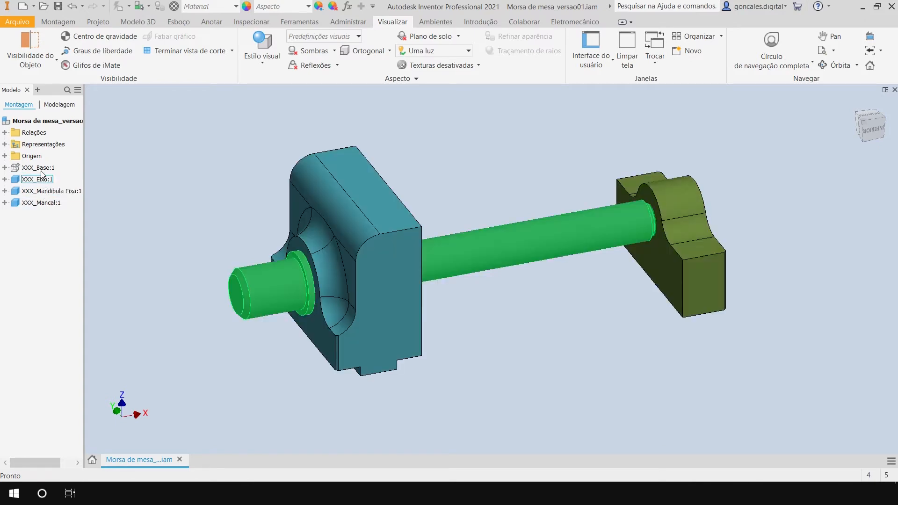
{"action": "left_click", "coordinate": [41, 170]}
{"action": "key", "text": "alt+v"}
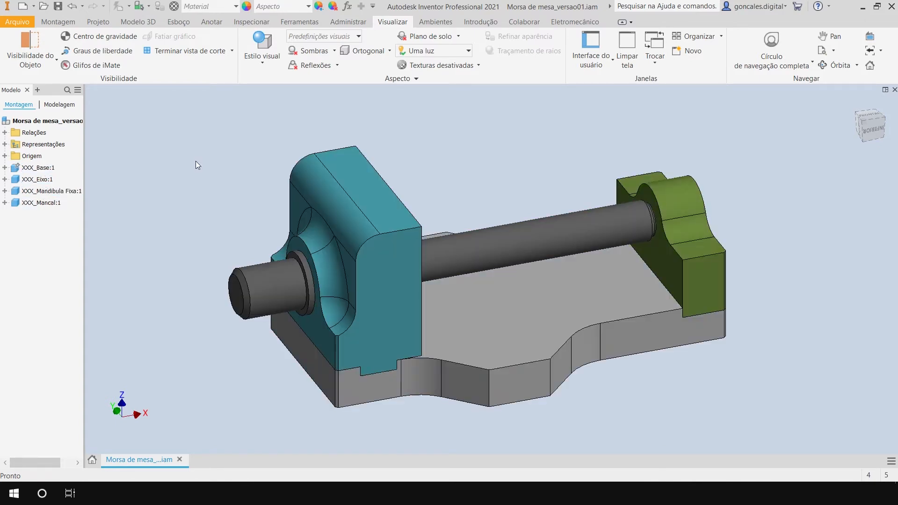
{"action": "right_click", "coordinate": [43, 179]}
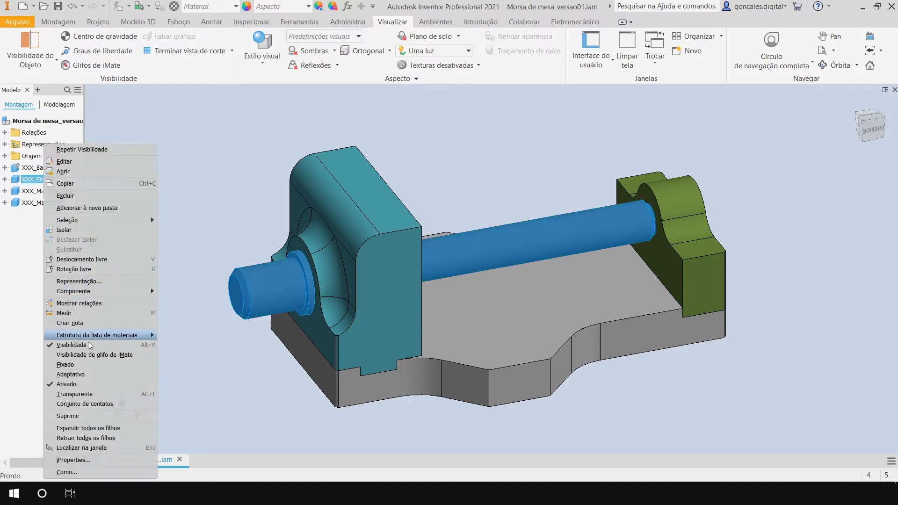
{"action": "left_click", "coordinate": [182, 147]}
{"action": "mouse_move", "coordinate": [514, 303]}
{"action": "middle_mouse_down", "text": "shift"}
{"action": "mouse_move", "coordinate": [483, 294]}
{"action": "mouse_move", "coordinate": [519, 302]}
{"action": "middle_mouse_up", "text": "shift"}
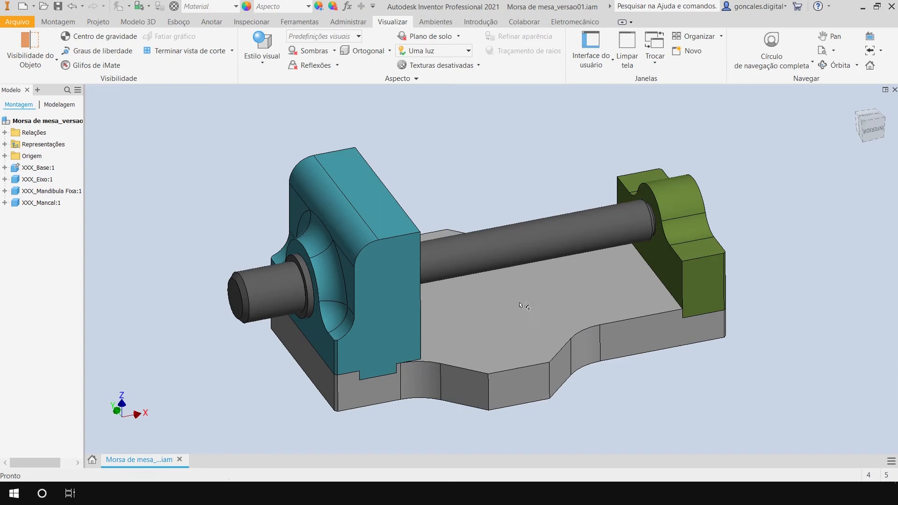
Hide the fixed jaw and the shaft, and make both components visible again.
{"action": "left_click", "coordinate": [337, 206]}
{"action": "key", "text": "alt+v"}
{"action": "left_click", "coordinate": [535, 224]}
{"action": "key", "text": "alt+v"}
{"action": "left_click", "coordinate": [47, 191]}
{"action": "key", "text": "alt+v"}
{"action": "left_click", "coordinate": [37, 179]}
{"action": "key", "text": "alt+v"}
Open the XXX_Eixo shaft from the assembly in its own part window.
{"action": "middle_click_drag", "start_coordinate": [321, 204], "coordinate": [351, 208]}
{"action": "middle_click_drag", "start_coordinate": [351, 207], "coordinate": [407, 271], "text": "shift"}
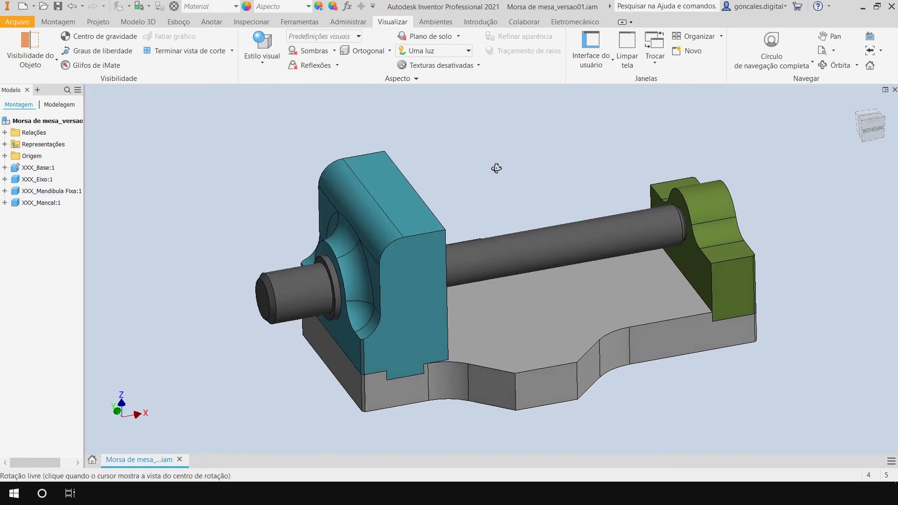
{"action": "right_click", "coordinate": [285, 288]}
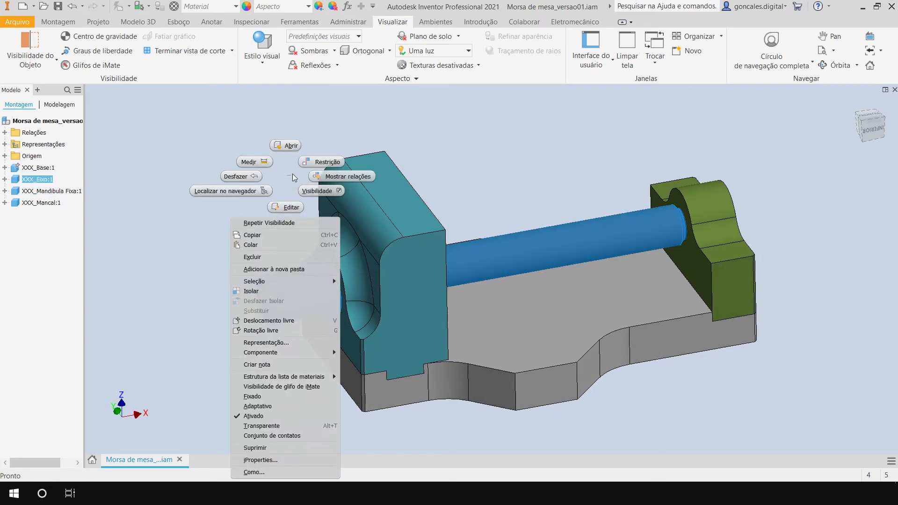
{"action": "left_click", "coordinate": [290, 146]}
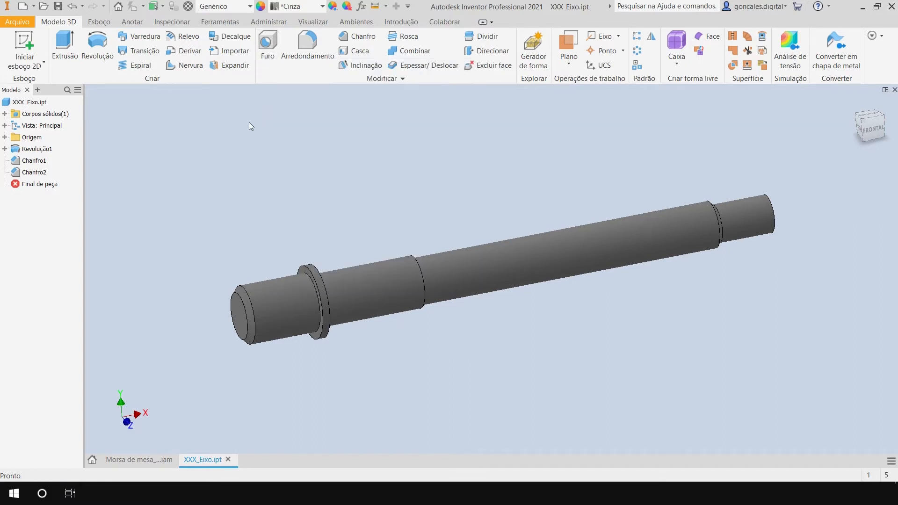
{"action": "key", "text": "h"}
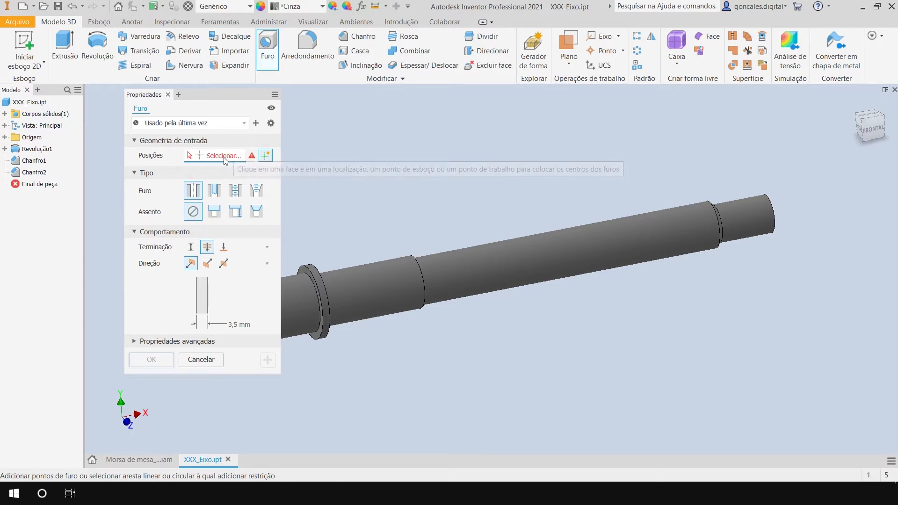
{"action": "middle_click_drag", "start_coordinate": [367, 166], "coordinate": [490, 150]}
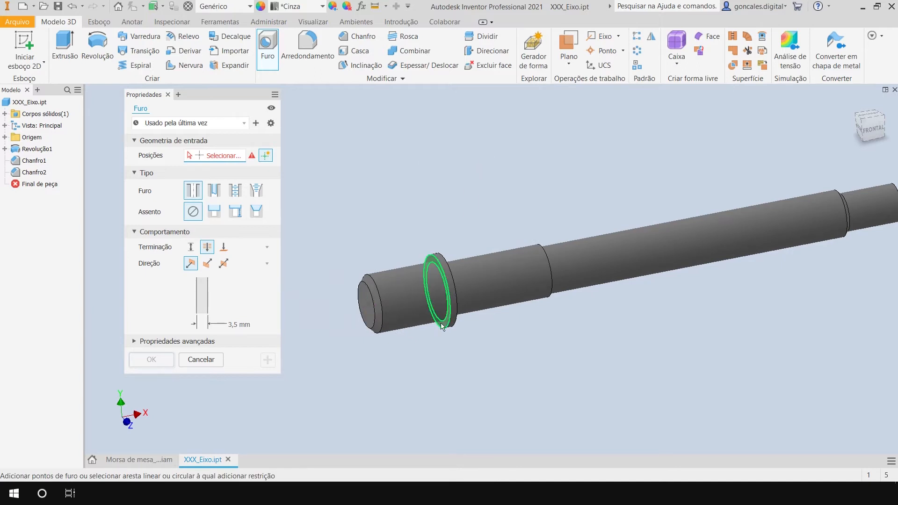
{"action": "scroll", "coordinate": [445, 324], "scroll_direction": "down", "scroll_amount": 5}
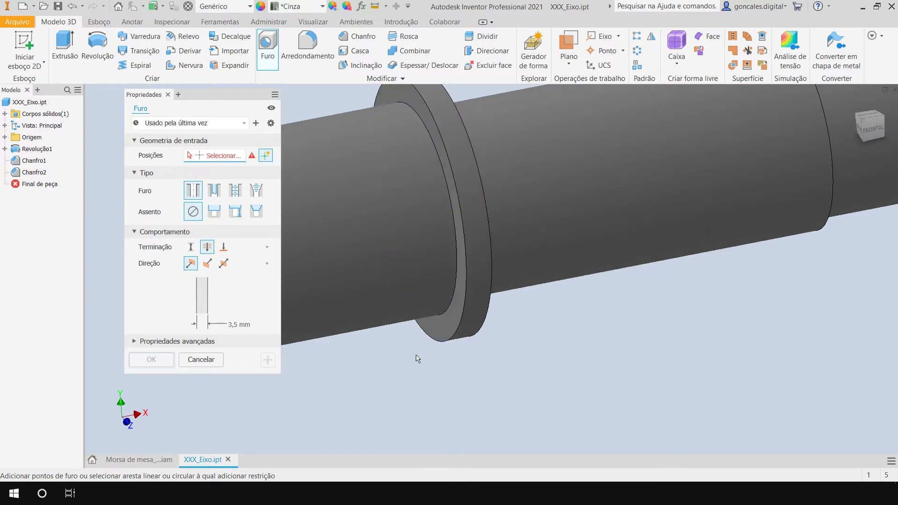
{"action": "scroll", "coordinate": [417, 357], "scroll_direction": "up", "scroll_amount": 5}
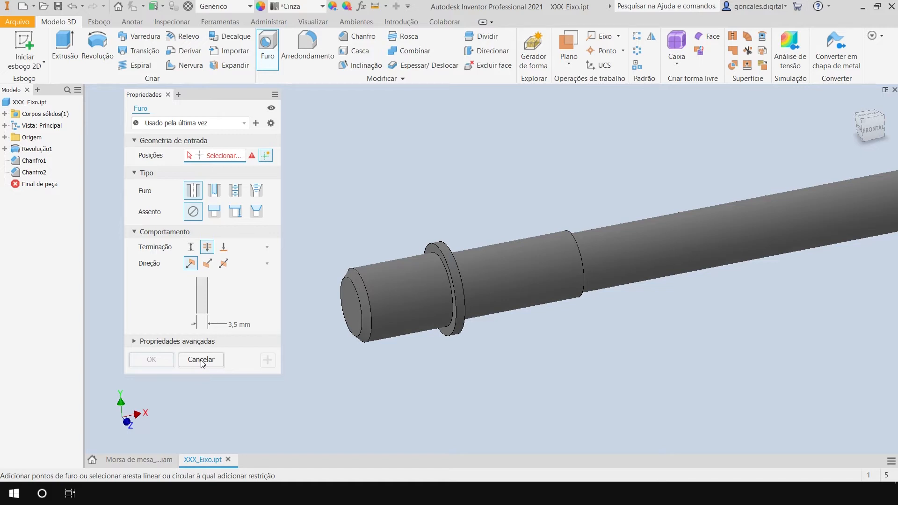
{"action": "left_click", "coordinate": [201, 360]}
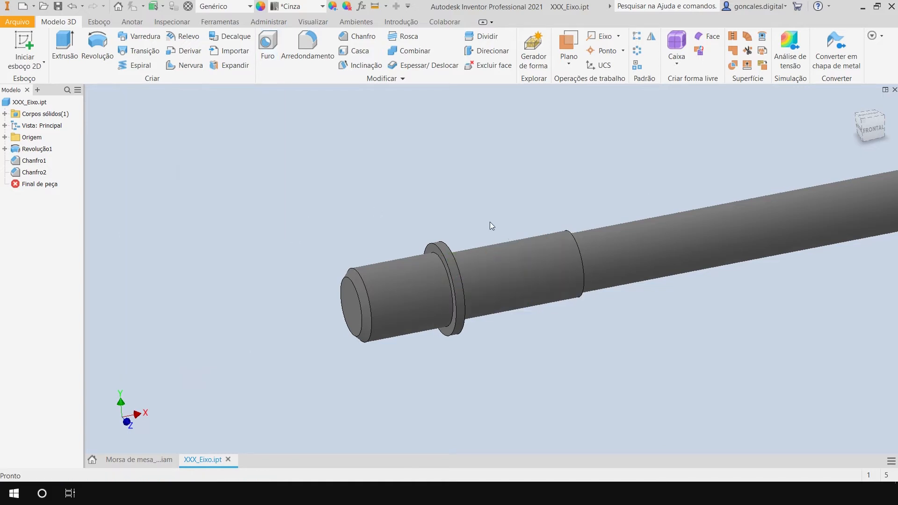
{"action": "middle_click_drag", "start_coordinate": [548, 172], "coordinate": [472, 182]}
{"action": "middle_click_drag", "start_coordinate": [528, 181], "coordinate": [475, 186]}
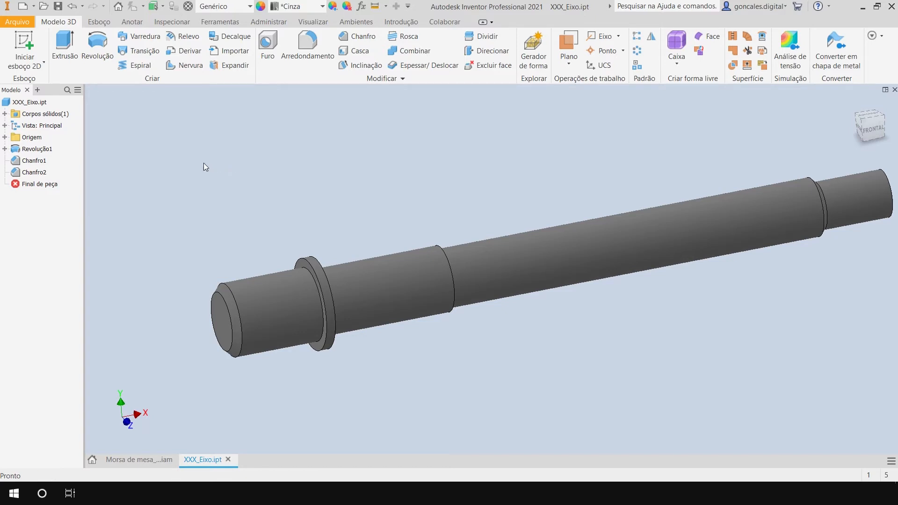
{"action": "right_click", "coordinate": [33, 150]}
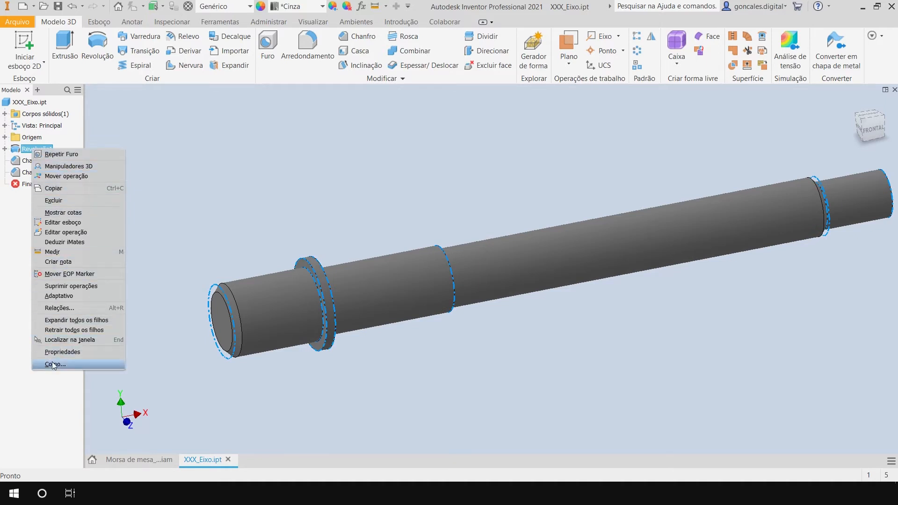
{"action": "left_click", "coordinate": [195, 183]}
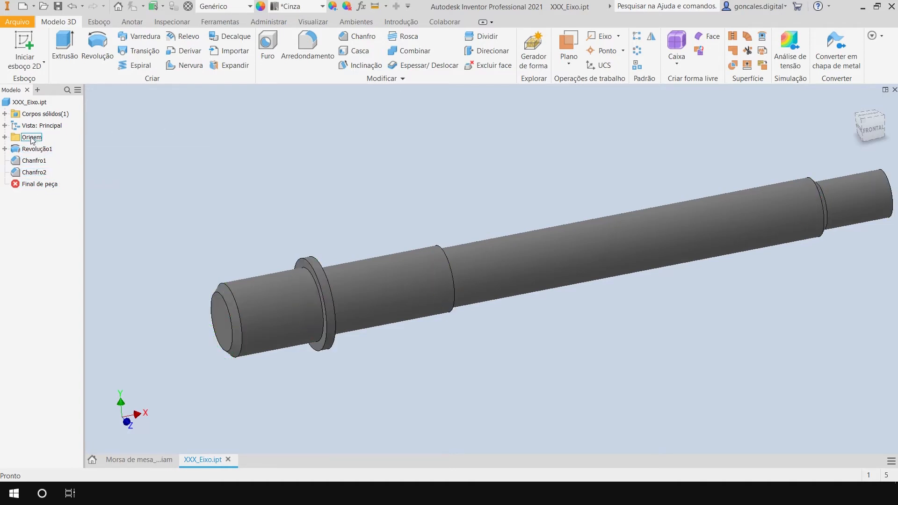
Show the shaft's XY origin plane, hide it, and make it visible again.
{"action": "left_click", "coordinate": [4, 137]}
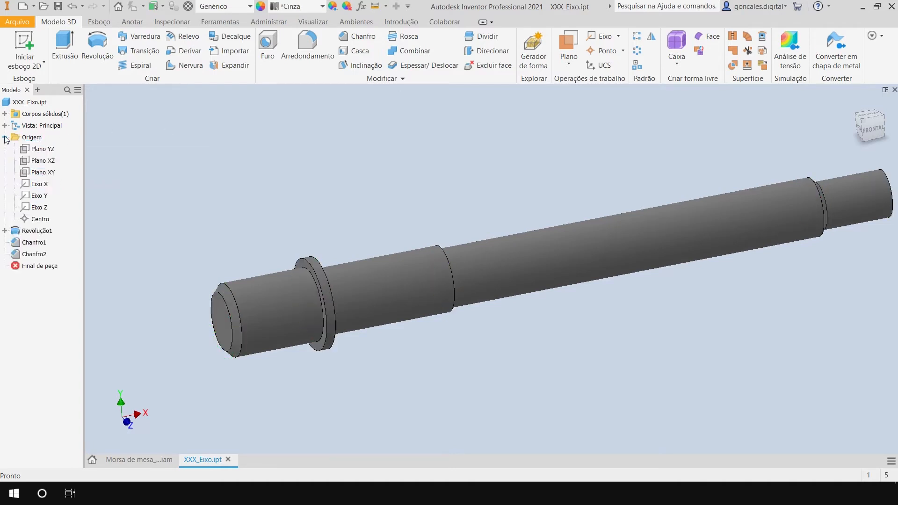
{"action": "right_click", "coordinate": [48, 174]}
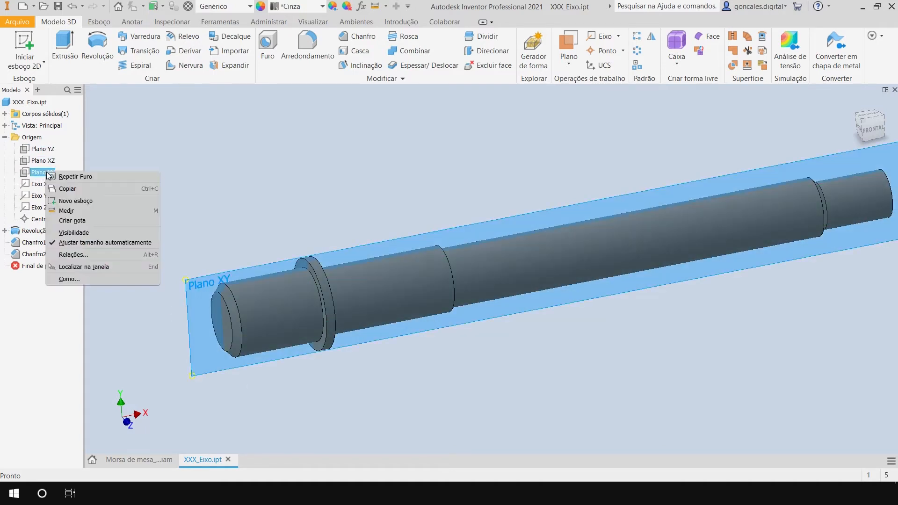
{"action": "left_click", "coordinate": [74, 233]}
{"action": "mouse_move", "coordinate": [369, 171]}
{"action": "middle_mouse_down", "text": "shift"}
{"action": "mouse_move", "coordinate": [388, 168]}
{"action": "mouse_move", "coordinate": [402, 207]}
{"action": "mouse_move", "coordinate": [387, 156]}
{"action": "mouse_move", "coordinate": [395, 162]}
{"action": "mouse_move", "coordinate": [375, 162]}
{"action": "mouse_move", "coordinate": [385, 170]}
{"action": "middle_mouse_up", "text": "shift"}
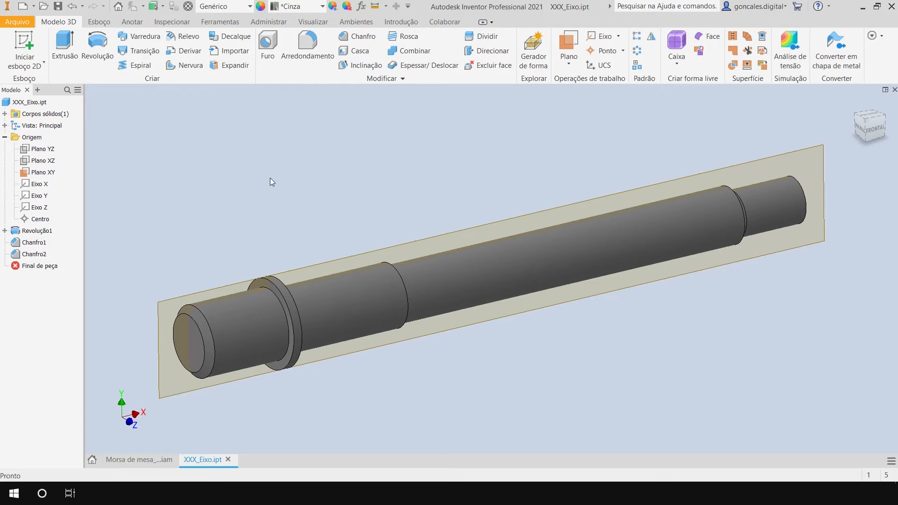
{"action": "right_click", "coordinate": [43, 172]}
{"action": "left_click", "coordinate": [69, 233]}
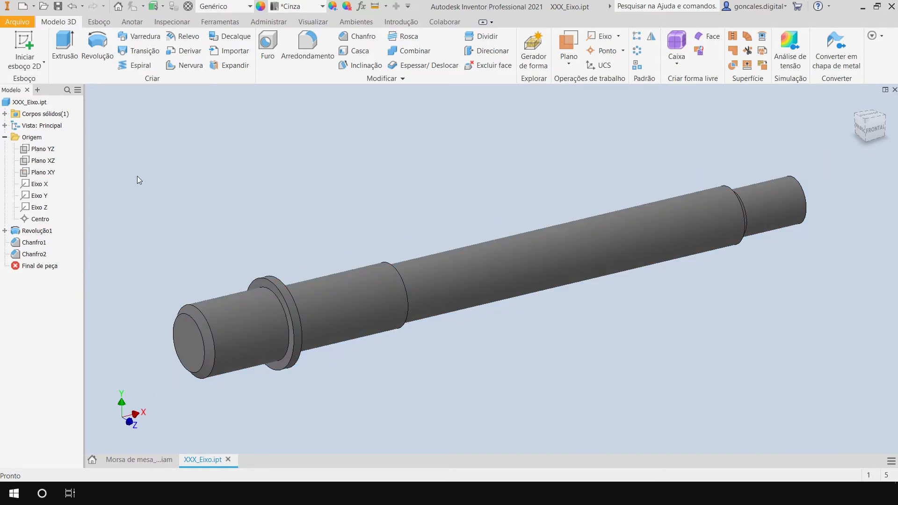
{"action": "right_click", "coordinate": [44, 172]}
{"action": "left_click", "coordinate": [72, 233]}
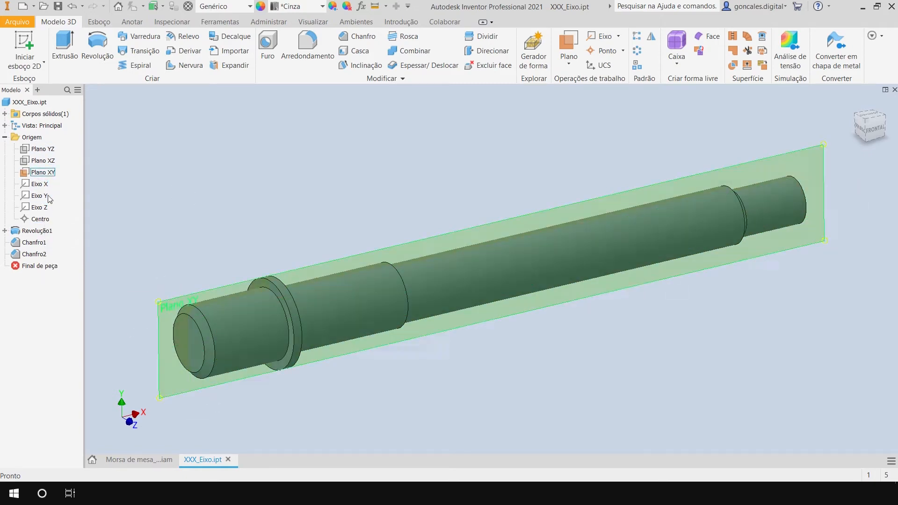
{"action": "middle_click_drag", "start_coordinate": [335, 165], "coordinate": [329, 166]}
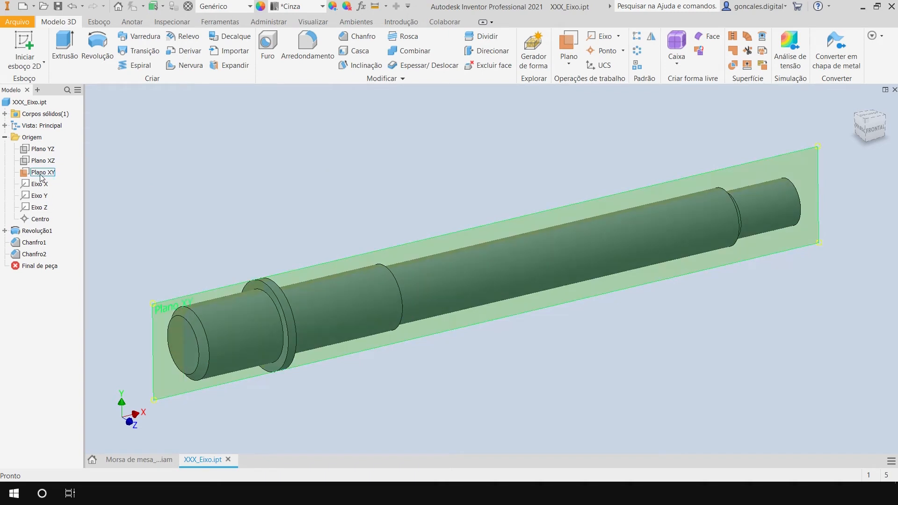
{"action": "left_click", "coordinate": [5, 138]}
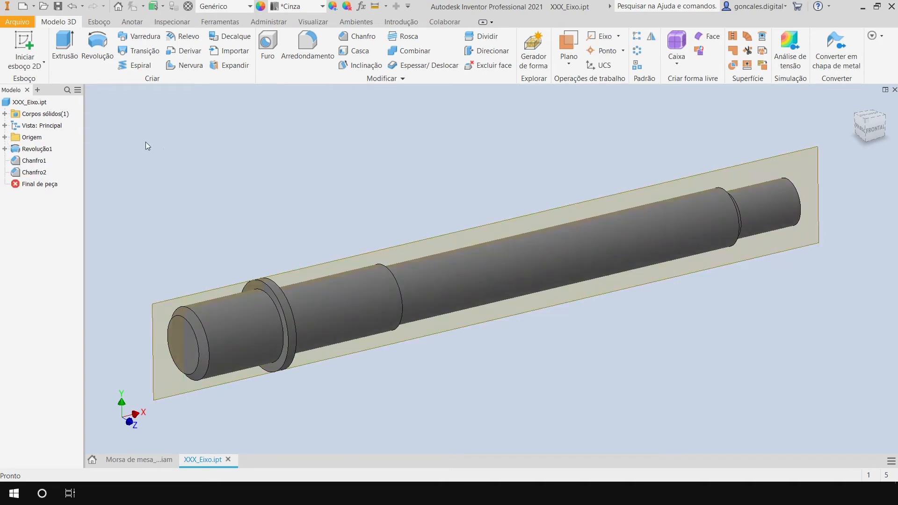
Start a hole and place its centre on the XY plane, just beyond the shaft's chamfered end.
{"action": "left_click", "coordinate": [267, 49]}
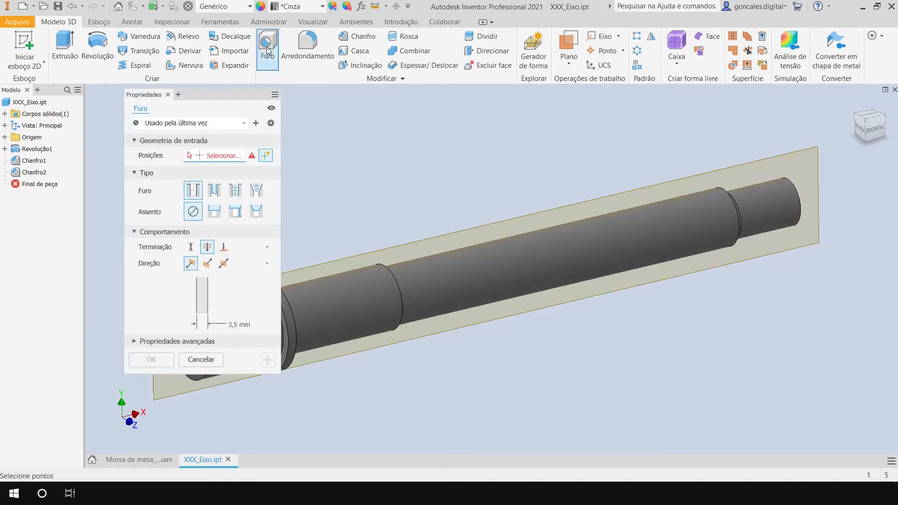
{"action": "middle_click_drag", "start_coordinate": [337, 201], "coordinate": [519, 161]}
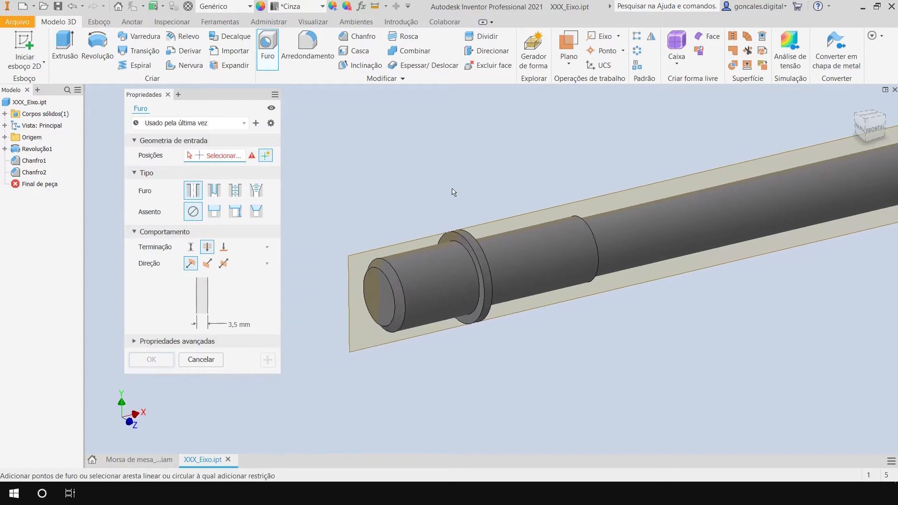
{"action": "left_click", "coordinate": [359, 256]}
{"action": "mouse_move", "coordinate": [356, 254]}
{"action": "left_mouse_down"}
{"action": "mouse_move", "coordinate": [339, 289]}
{"action": "mouse_move", "coordinate": [349, 262]}
{"action": "mouse_move", "coordinate": [485, 225]}
{"action": "mouse_move", "coordinate": [389, 245]}
{"action": "mouse_move", "coordinate": [345, 290]}
{"action": "mouse_move", "coordinate": [345, 315]}
{"action": "mouse_move", "coordinate": [338, 284]}
{"action": "mouse_move", "coordinate": [341, 321]}
{"action": "mouse_move", "coordinate": [350, 317]}
{"action": "left_mouse_up"}
{"action": "mouse_move", "coordinate": [465, 366]}
{"action": "middle_mouse_down", "text": "shift"}
{"action": "mouse_move", "coordinate": [459, 348]}
{"action": "mouse_move", "coordinate": [471, 353]}
{"action": "middle_mouse_up", "text": "shift"}
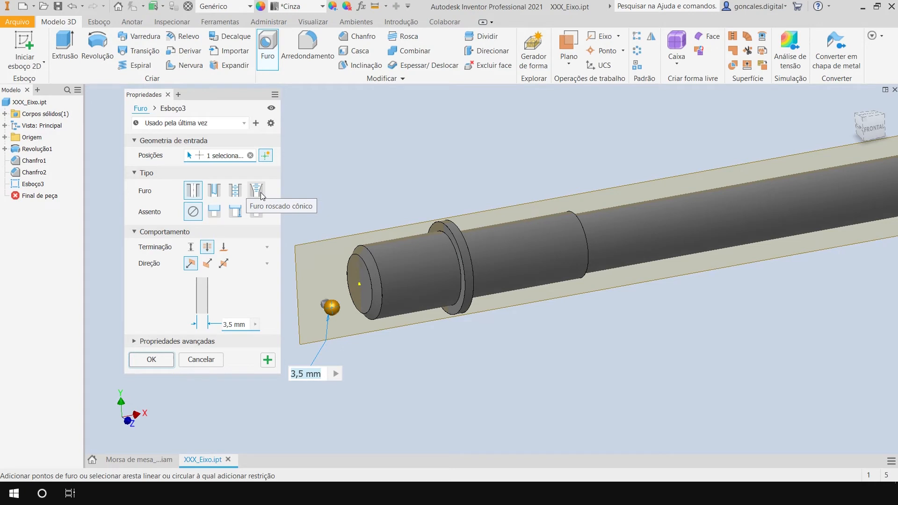
Try the distance and up-to terminations and the reversed direction on the simple hole, and return it to a through hole in the default direction.
{"action": "left_click", "coordinate": [197, 195]}
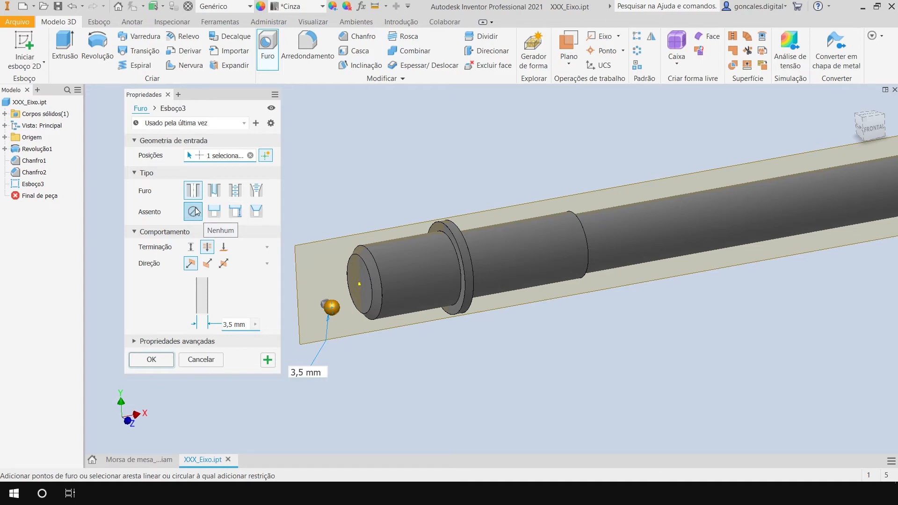
{"action": "left_click", "coordinate": [192, 247]}
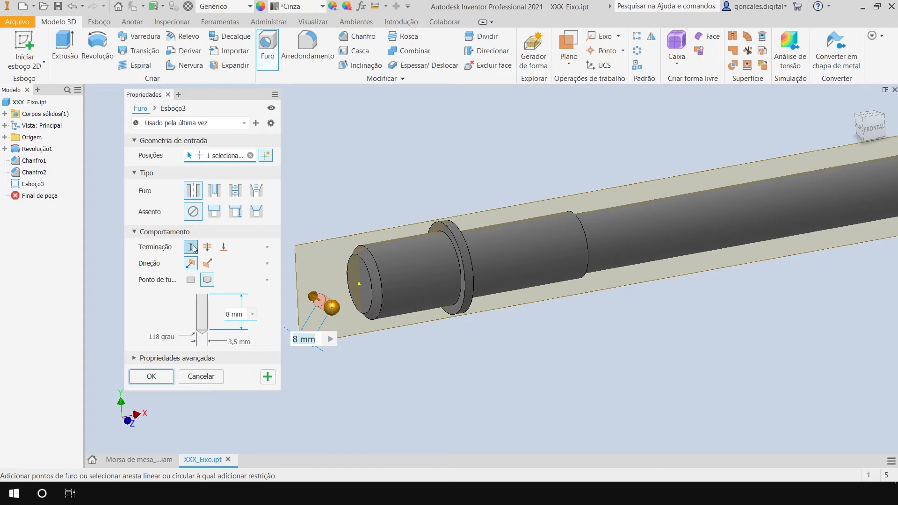
{"action": "left_click", "coordinate": [208, 246]}
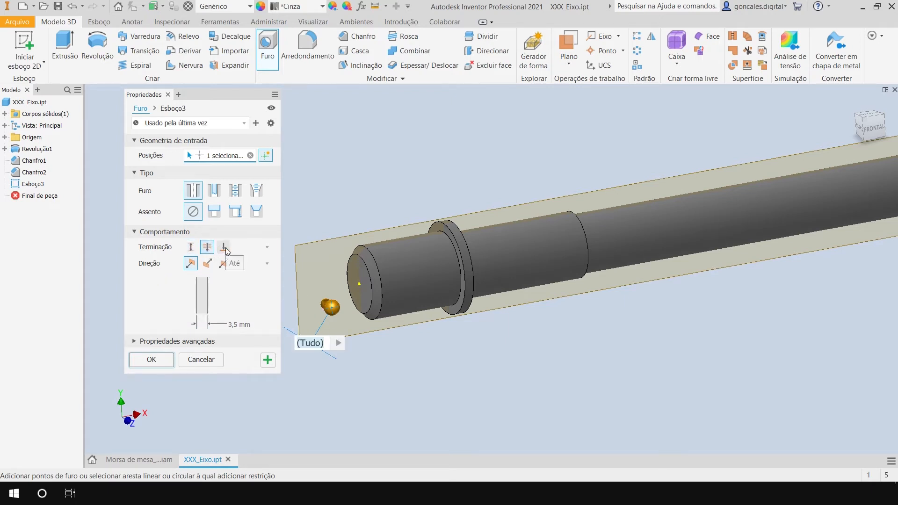
{"action": "left_click", "coordinate": [224, 247]}
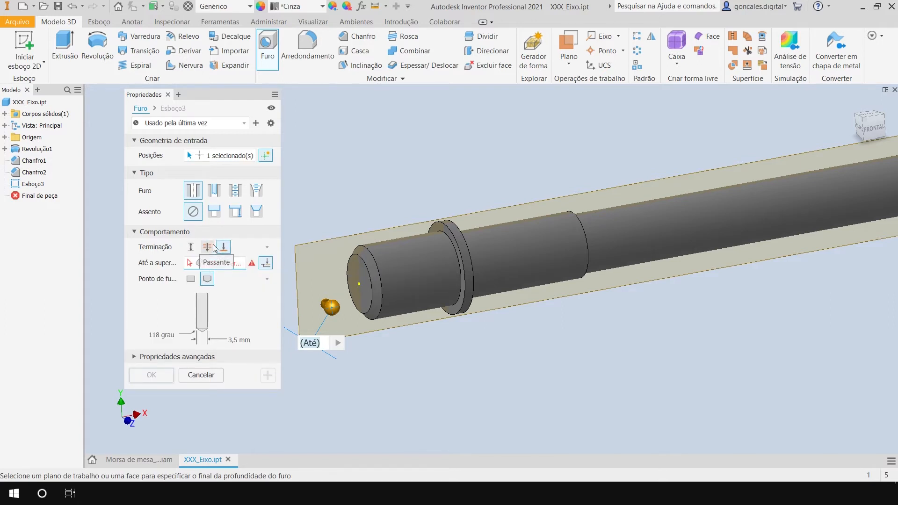
{"action": "left_click", "coordinate": [207, 247]}
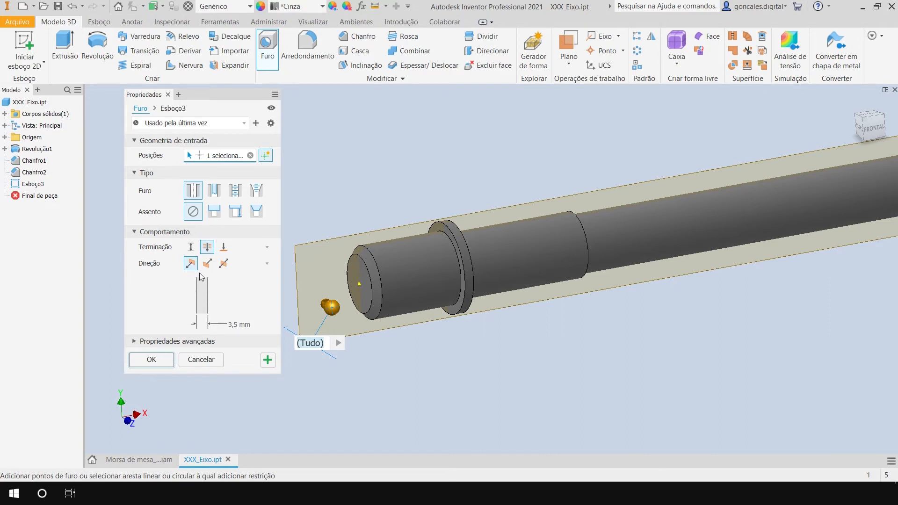
{"action": "middle_click_drag", "start_coordinate": [417, 288], "coordinate": [526, 281]}
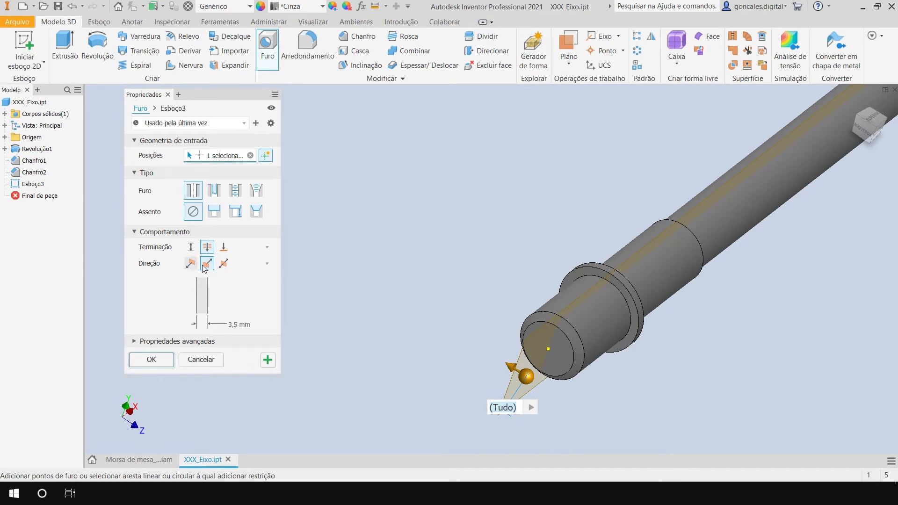
{"action": "middle_click_drag", "start_coordinate": [503, 311], "coordinate": [425, 304], "text": "shift"}
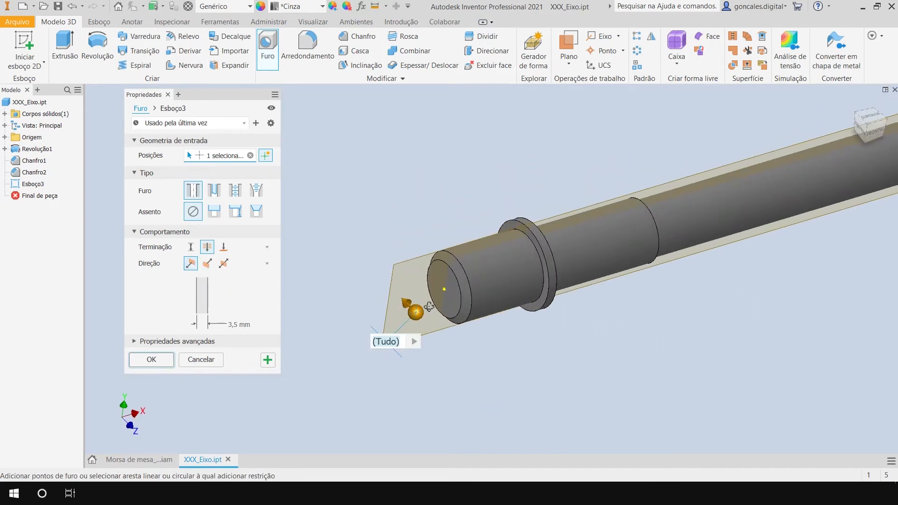
{"action": "middle_click_drag", "start_coordinate": [373, 247], "coordinate": [379, 247]}
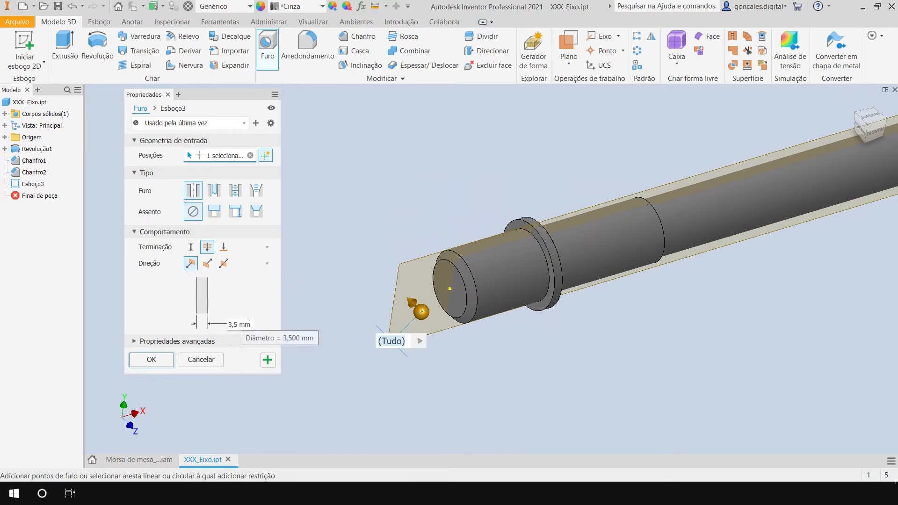
Set the hole's diameter to 10.5 mm and look through the advanced properties.
{"action": "left_click", "coordinate": [251, 324]}
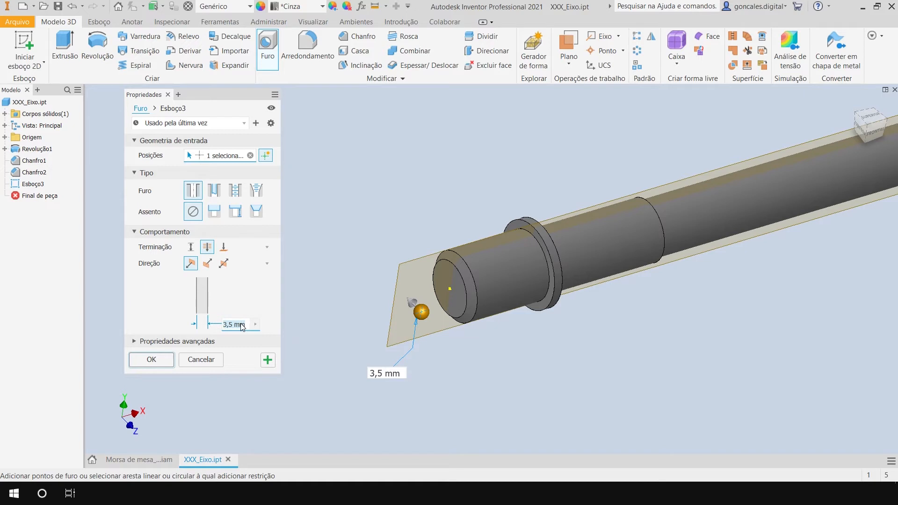
{"action": "type", "text": "10,5"}
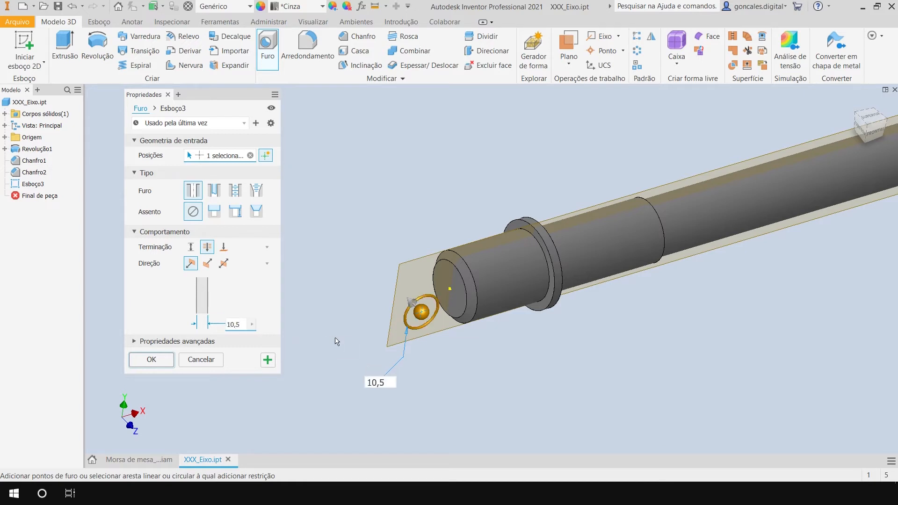
{"action": "middle_click_drag", "start_coordinate": [392, 194], "coordinate": [419, 206]}
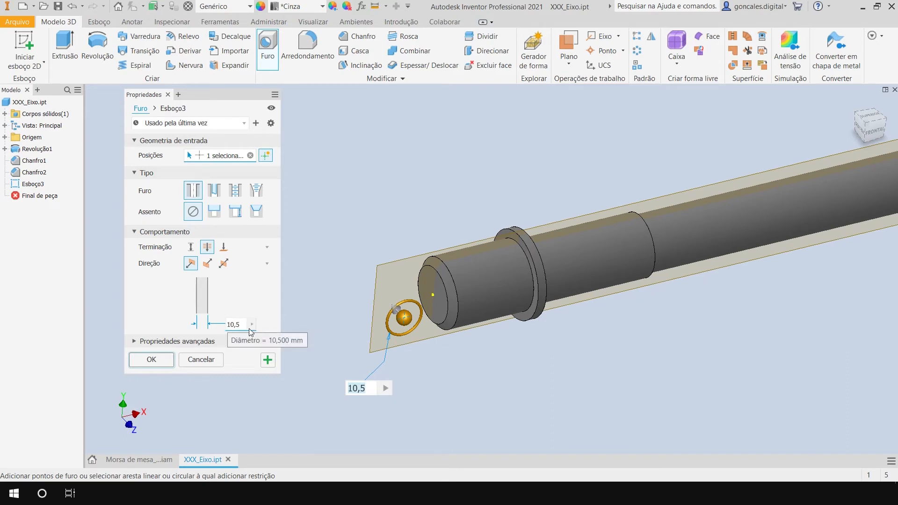
{"action": "left_click", "coordinate": [146, 345]}
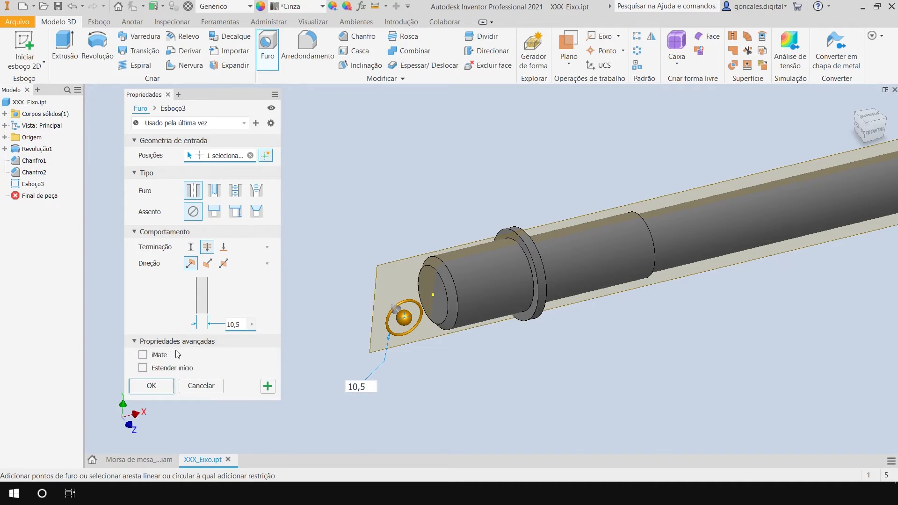
{"action": "left_click", "coordinate": [142, 343]}
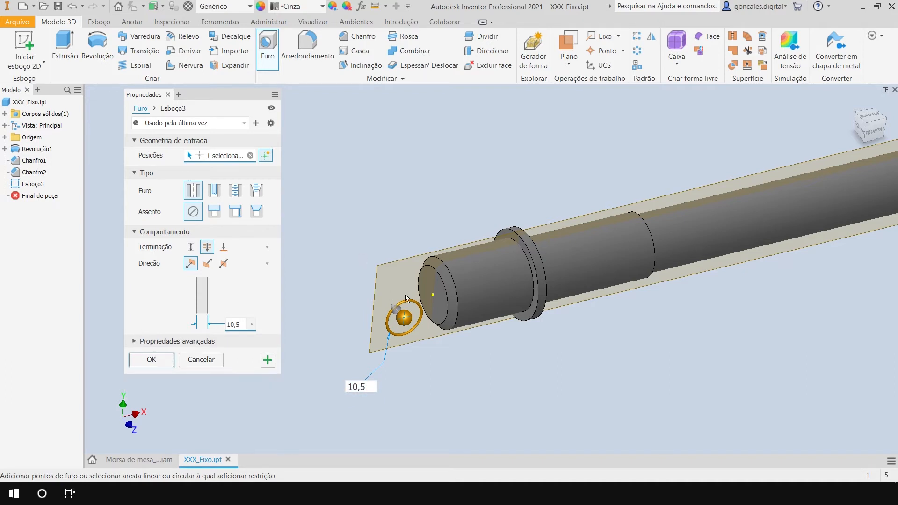
Move the hole's centre onto the shaft section between the chamfered end and the collar, and open its placement sketch for editing.
{"action": "middle_click_drag", "start_coordinate": [512, 345], "coordinate": [478, 300], "text": "shift"}
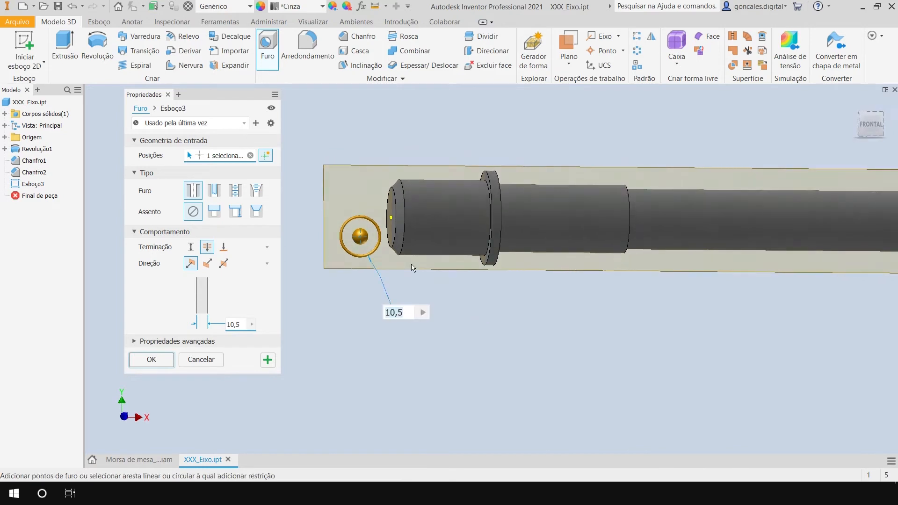
{"action": "left_click_drag", "start_coordinate": [374, 236], "coordinate": [444, 234]}
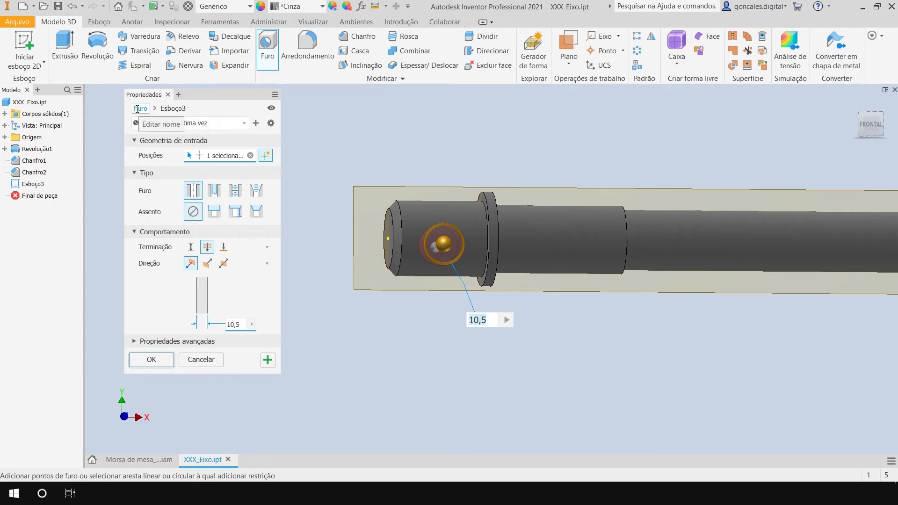
{"action": "left_click", "coordinate": [173, 108]}
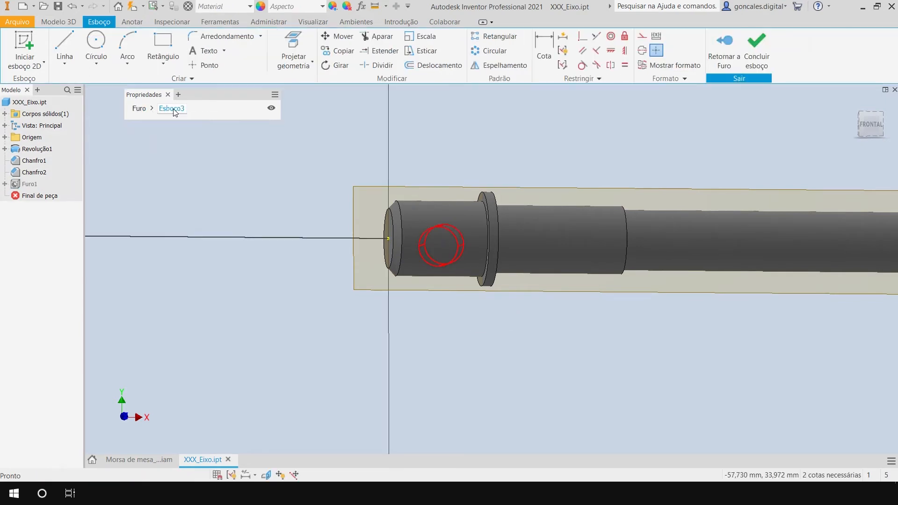
{"action": "middle_click_drag", "start_coordinate": [497, 289], "coordinate": [505, 299], "text": "shift"}
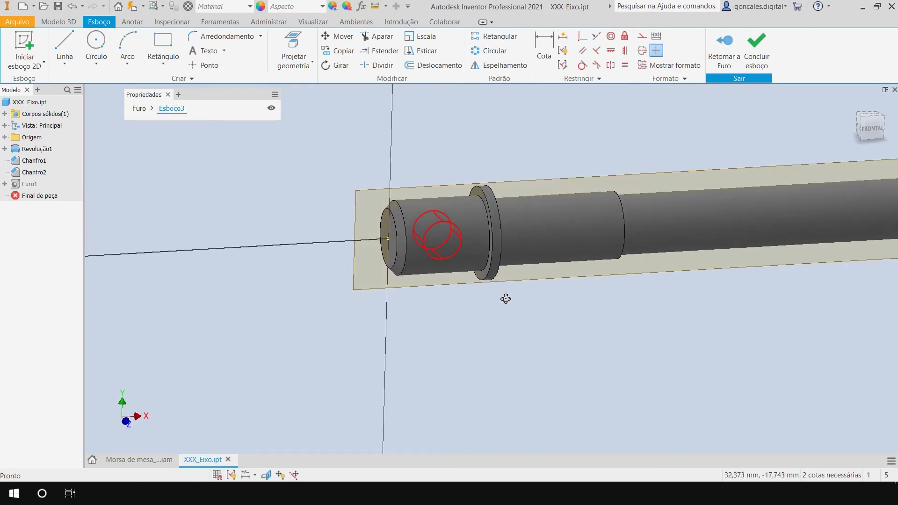
Dimension the hole's centre point 10 mm from the shaft's chamfered end face.
{"action": "scroll", "coordinate": [417, 200], "scroll_direction": "up", "scroll_amount": 3}
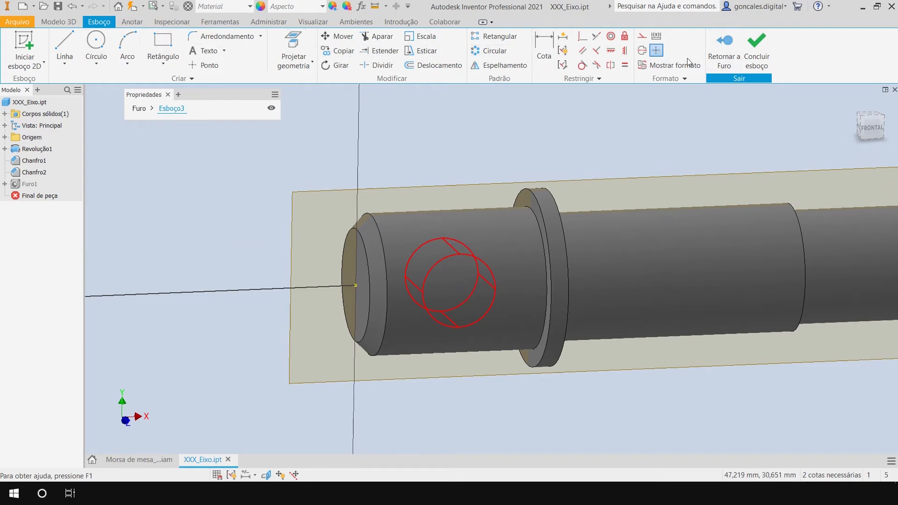
{"action": "middle_click_drag", "start_coordinate": [401, 174], "coordinate": [471, 157], "text": "shift"}
{"action": "left_click", "coordinate": [546, 47]}
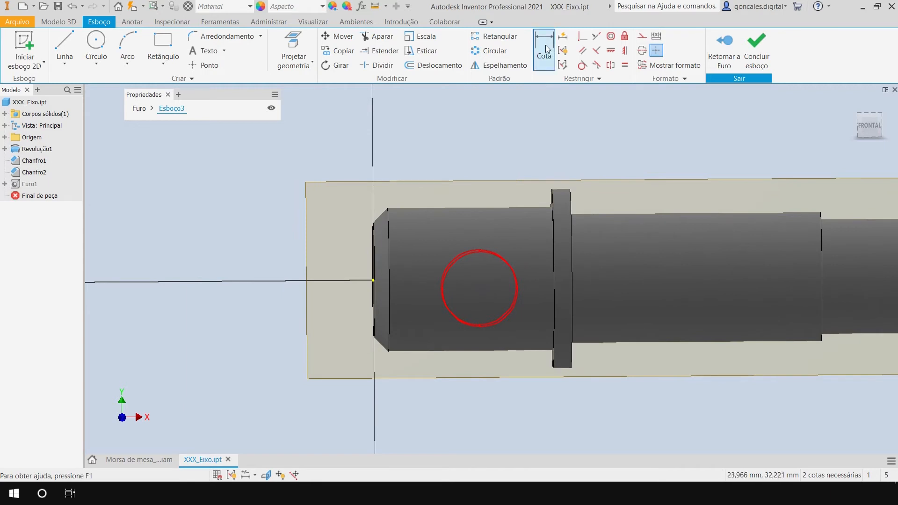
{"action": "left_click", "coordinate": [479, 289]}
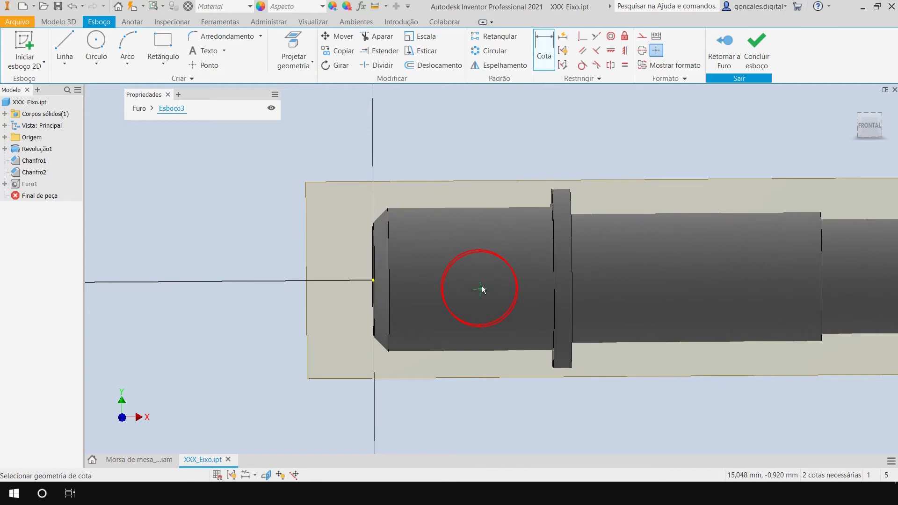
{"action": "left_click", "coordinate": [374, 281]}
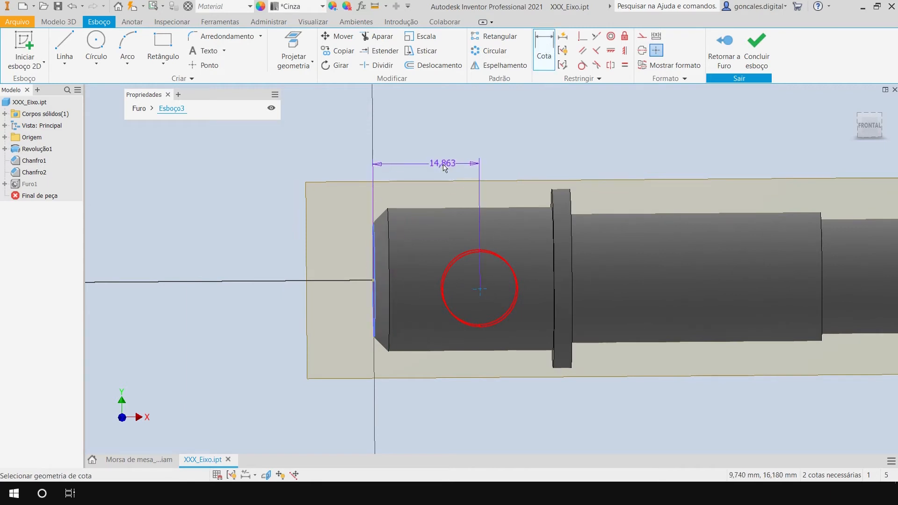
{"action": "left_click", "coordinate": [429, 147]}
{"action": "type", "text": "10"}
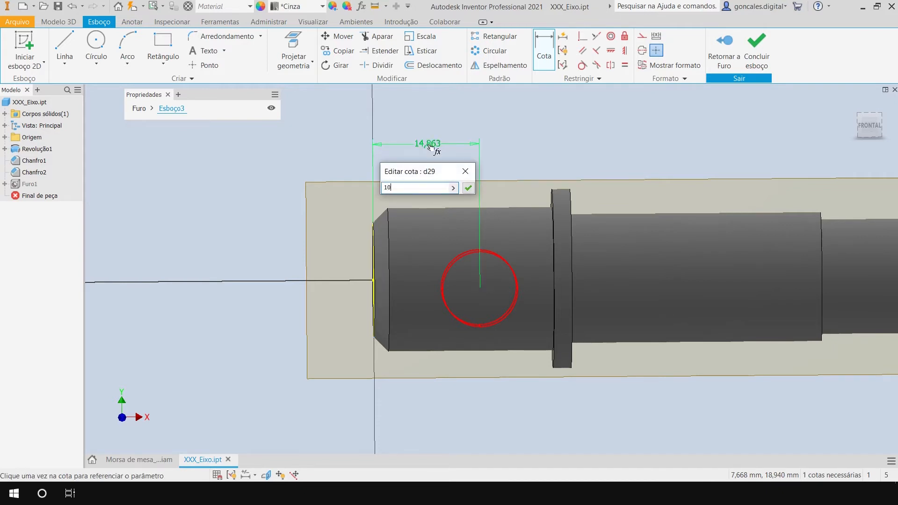
{"action": "key", "text": "Return"}
Test the hole centre's remaining freedom by moving it slightly above the shaft's axis.
{"action": "middle_click_drag", "start_coordinate": [505, 237], "coordinate": [542, 249], "text": "shift"}
{"action": "left_click", "coordinate": [373, 293]}
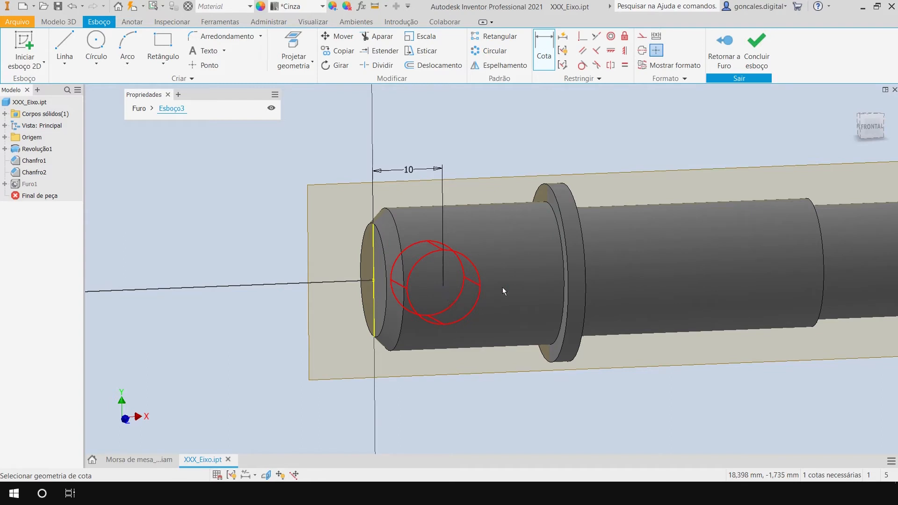
{"action": "key", "text": "Escape"}
{"action": "left_click_drag", "start_coordinate": [444, 283], "coordinate": [442, 255]}
{"action": "middle_click_drag", "start_coordinate": [494, 334], "coordinate": [475, 327], "text": "shift"}
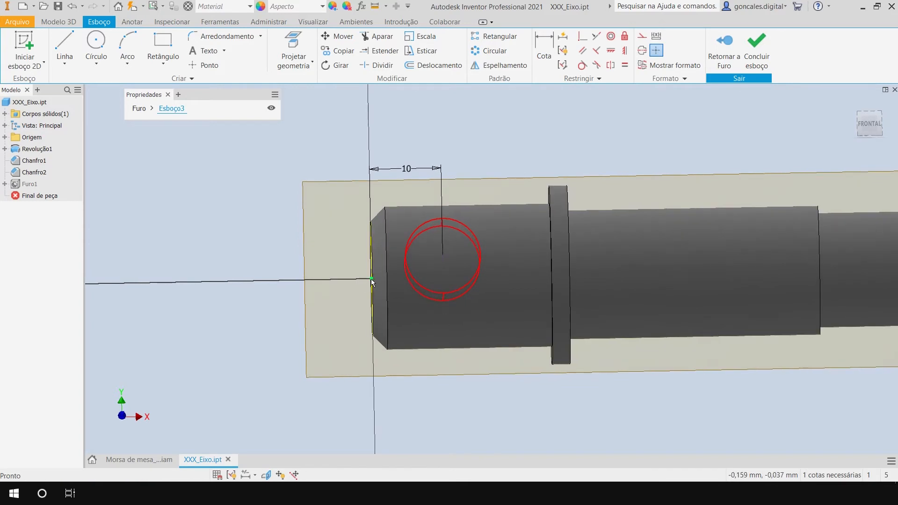
Draw a line from the hole's centre to the origin on the shaft's end face and constrain it horizontal.
{"action": "left_click", "coordinate": [64, 47]}
{"action": "left_click", "coordinate": [442, 255]}
{"action": "double_click", "coordinate": [371, 278]}
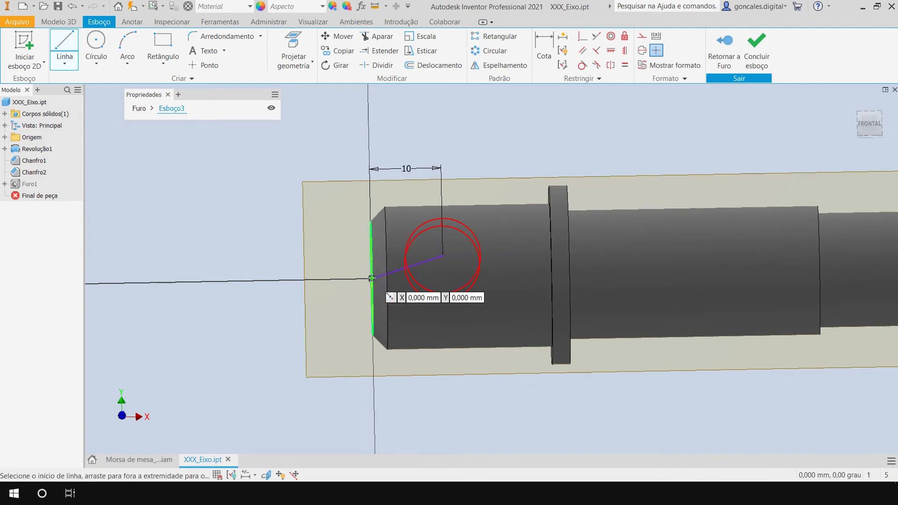
{"action": "key", "text": "Escape"}
{"action": "left_click", "coordinate": [610, 50]}
{"action": "left_click", "coordinate": [411, 265]}
{"action": "key", "text": "Escape"}
Convert the horizontal line to construction geometry and finish the hole's placement sketch.
{"action": "middle_click_drag", "start_coordinate": [514, 246], "coordinate": [391, 285], "text": "shift"}
{"action": "middle_click_drag", "start_coordinate": [539, 381], "coordinate": [518, 422], "text": "shift"}
{"action": "left_click", "coordinate": [427, 277]}
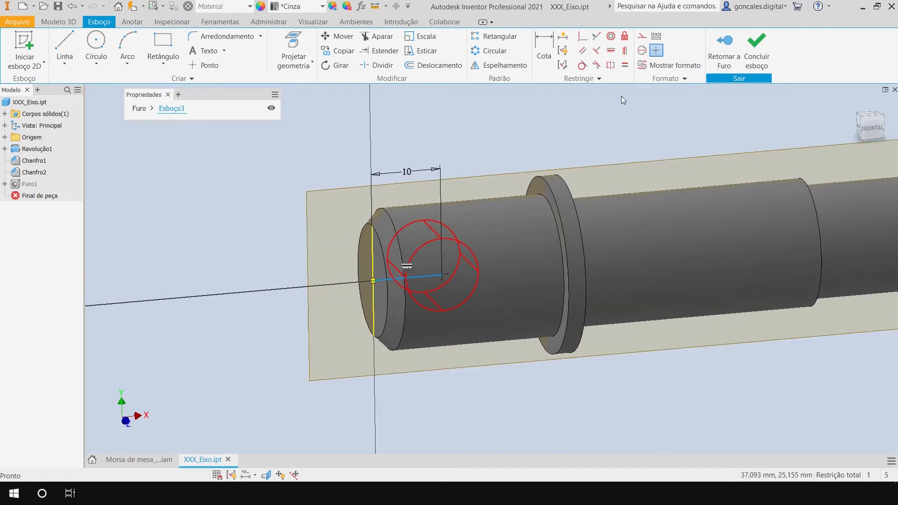
{"action": "left_click", "coordinate": [646, 39]}
{"action": "left_click", "coordinate": [476, 139]}
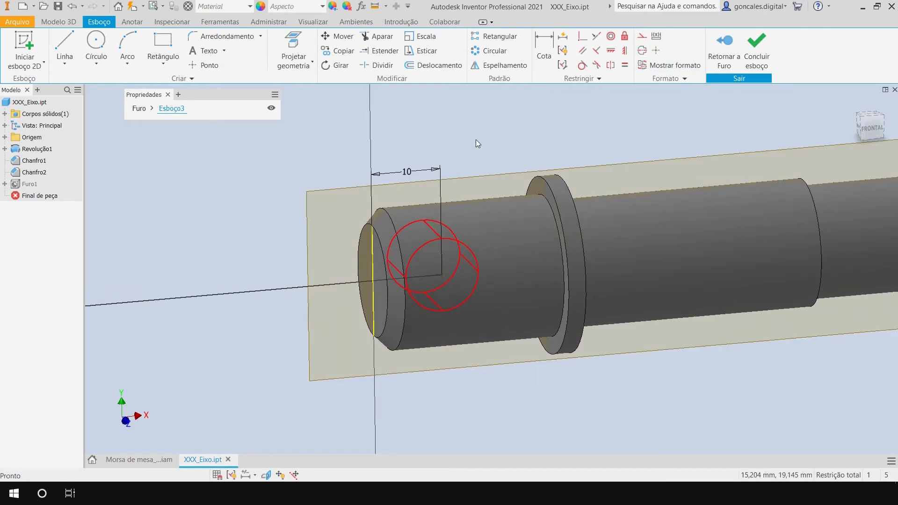
{"action": "middle_click_drag", "start_coordinate": [547, 393], "coordinate": [542, 374], "text": "shift"}
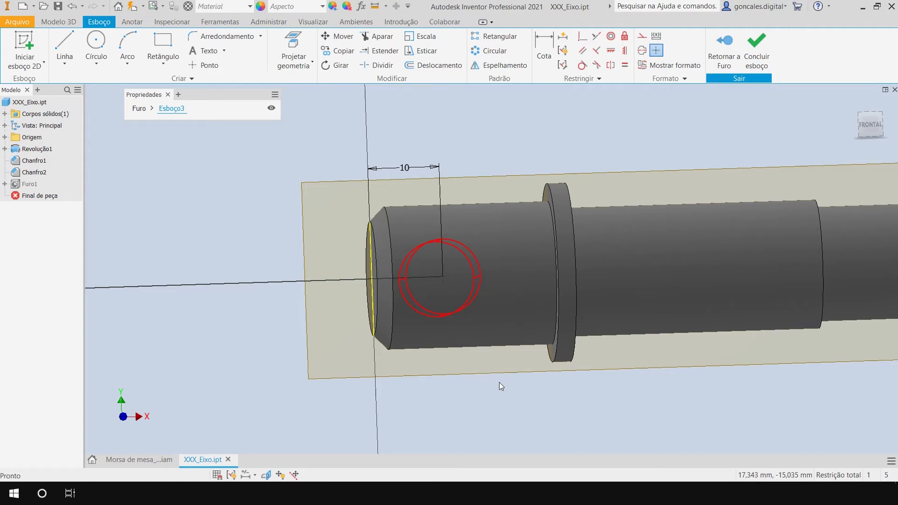
{"action": "middle_click_drag", "start_coordinate": [470, 390], "coordinate": [481, 372], "text": "shift"}
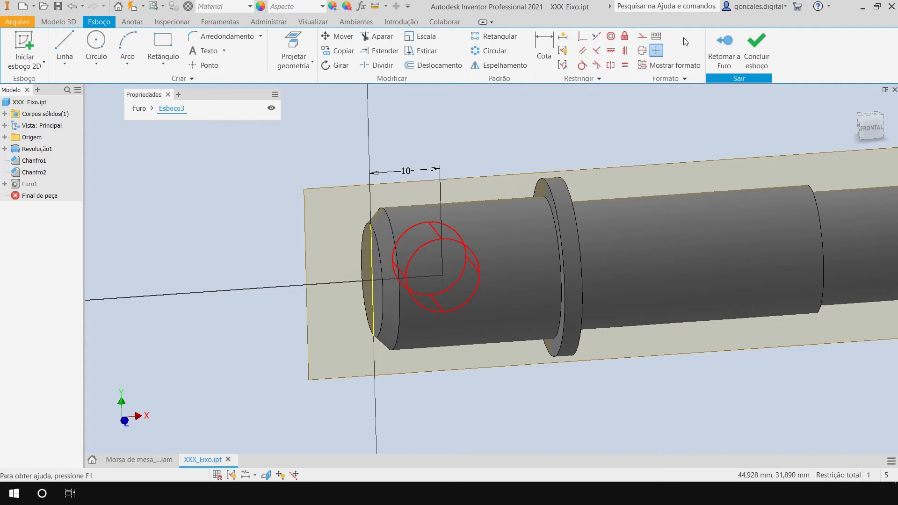
{"action": "left_click", "coordinate": [767, 47]}
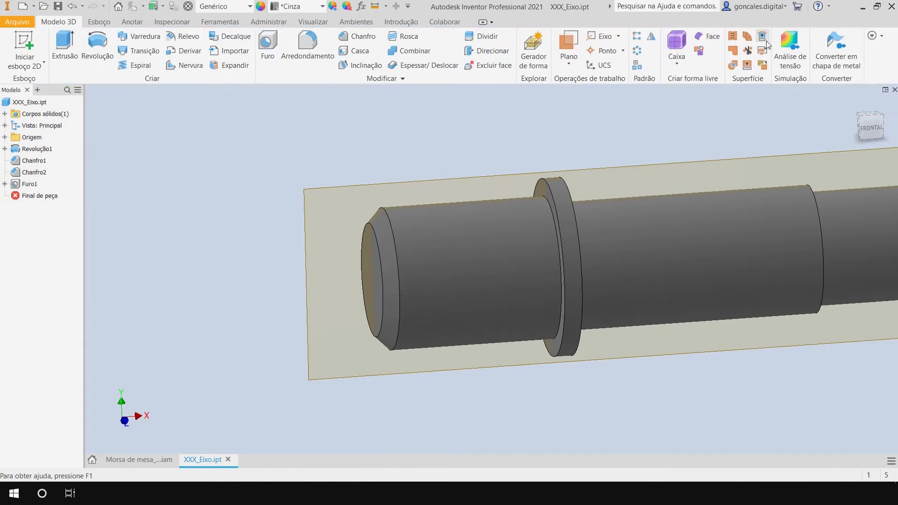
Edit the 10.5 mm hole so its through cut runs symmetrically to both sides of the XY plane.
{"action": "middle_click_drag", "start_coordinate": [456, 380], "coordinate": [603, 363], "text": "shift"}
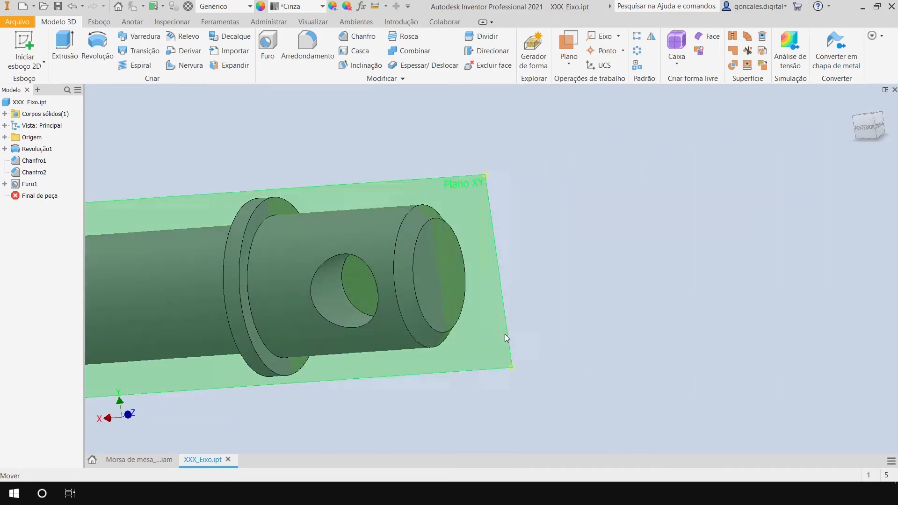
{"action": "left_click", "coordinate": [356, 284]}
{"action": "middle_click_drag", "start_coordinate": [476, 298], "coordinate": [505, 310], "text": "shift"}
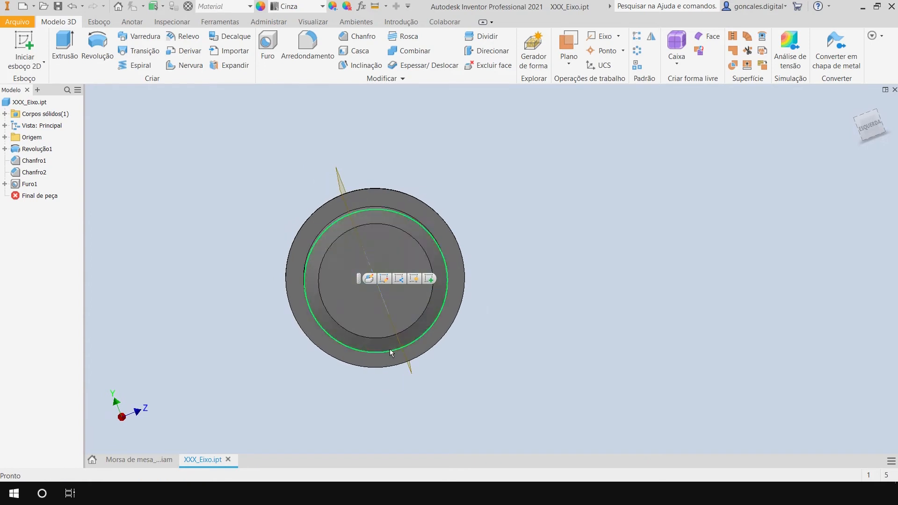
{"action": "middle_click_drag", "start_coordinate": [478, 199], "coordinate": [582, 178], "text": "shift"}
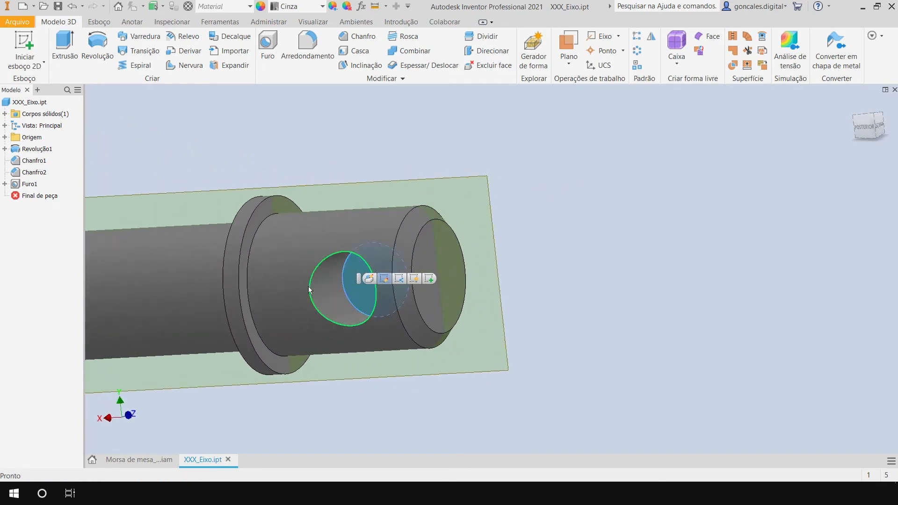
{"action": "left_click", "coordinate": [614, 242]}
{"action": "left_click", "coordinate": [29, 184]}
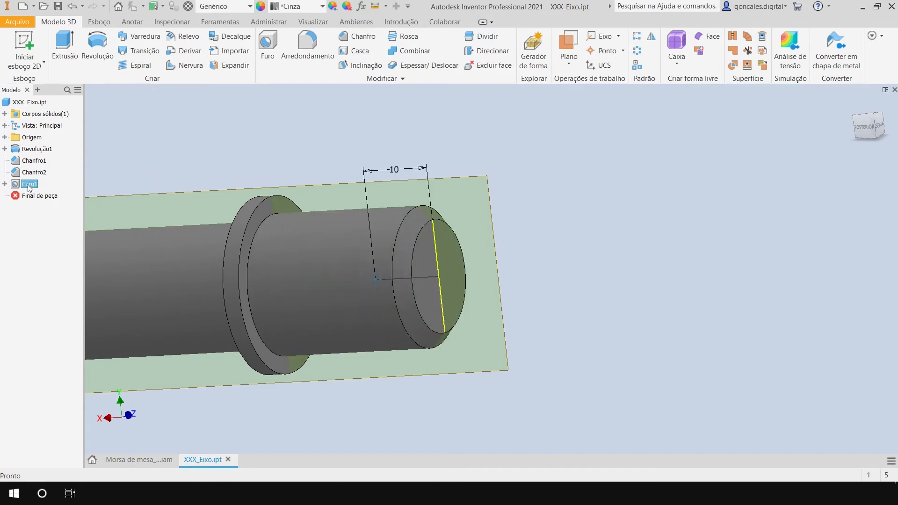
{"action": "double_click", "coordinate": [29, 184]}
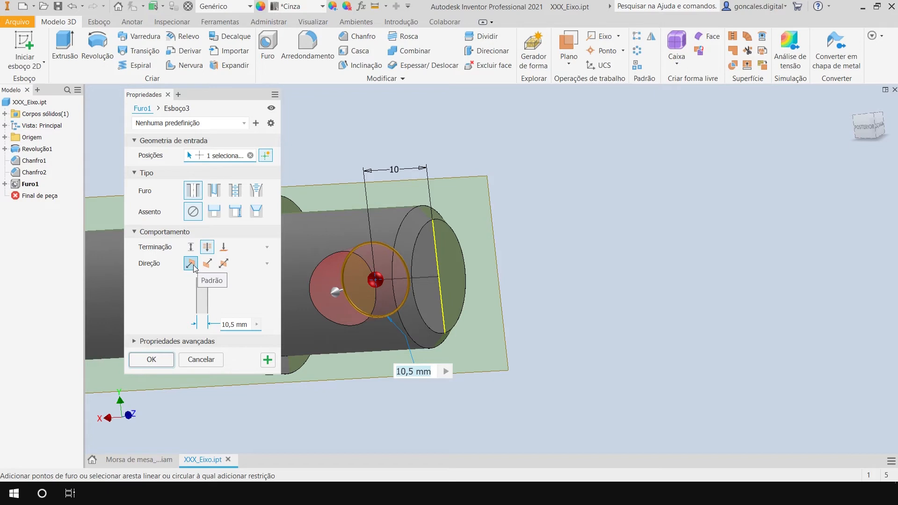
{"action": "left_click", "coordinate": [223, 265]}
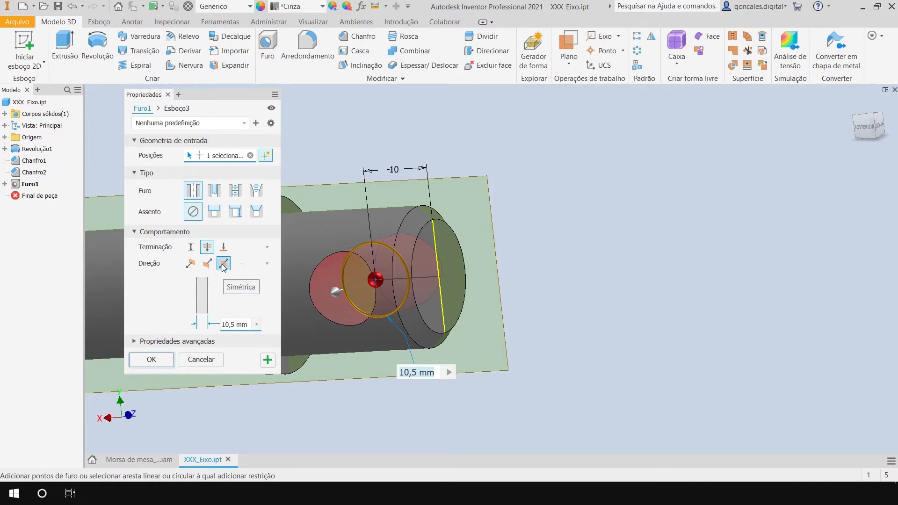
{"action": "middle_click_drag", "start_coordinate": [573, 296], "coordinate": [411, 272], "text": "shift"}
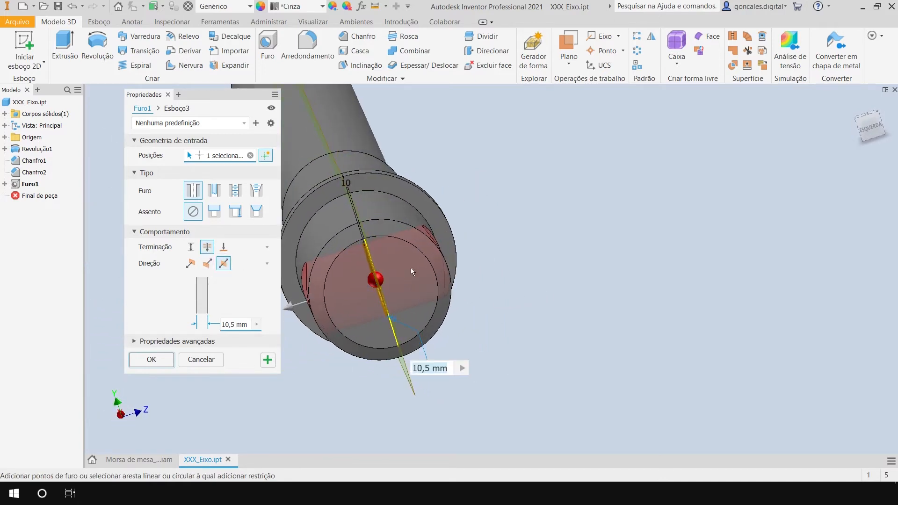
{"action": "left_click", "coordinate": [158, 361]}
Hide the XY work plane in the shaft part.
{"action": "middle_click_drag", "start_coordinate": [514, 299], "coordinate": [374, 281], "text": "shift"}
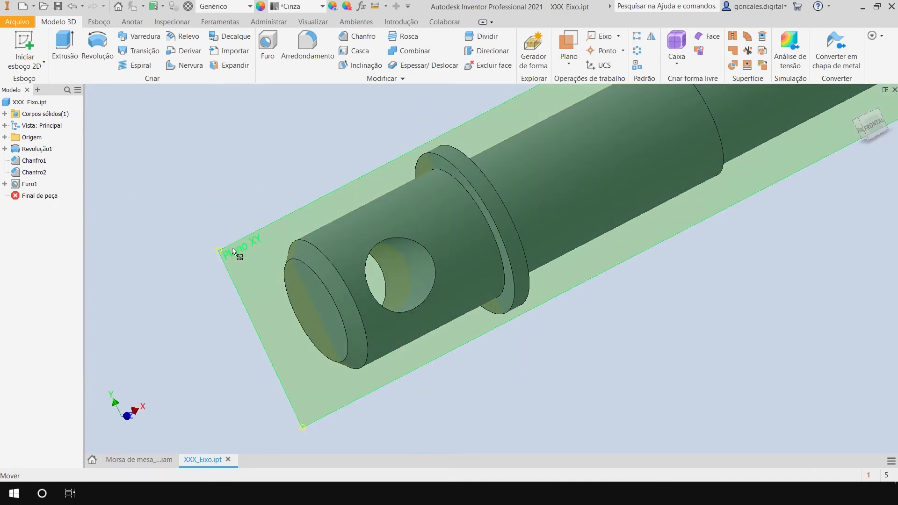
{"action": "right_click", "coordinate": [233, 251]}
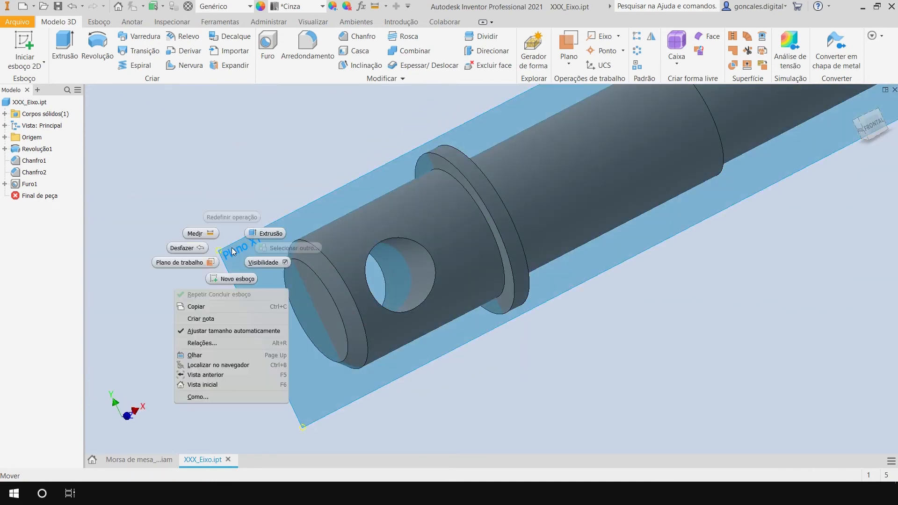
{"action": "left_click", "coordinate": [271, 262]}
Examine the shaft along its full length, including the through hole in its head.
{"action": "scroll", "coordinate": [527, 345], "scroll_direction": "down", "scroll_amount": 5}
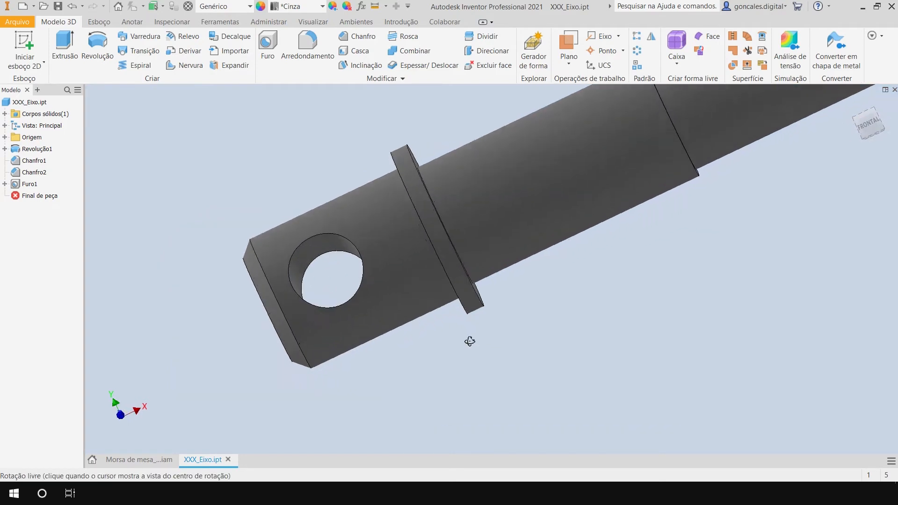
{"action": "scroll", "coordinate": [525, 346], "scroll_direction": "down", "scroll_amount": 2}
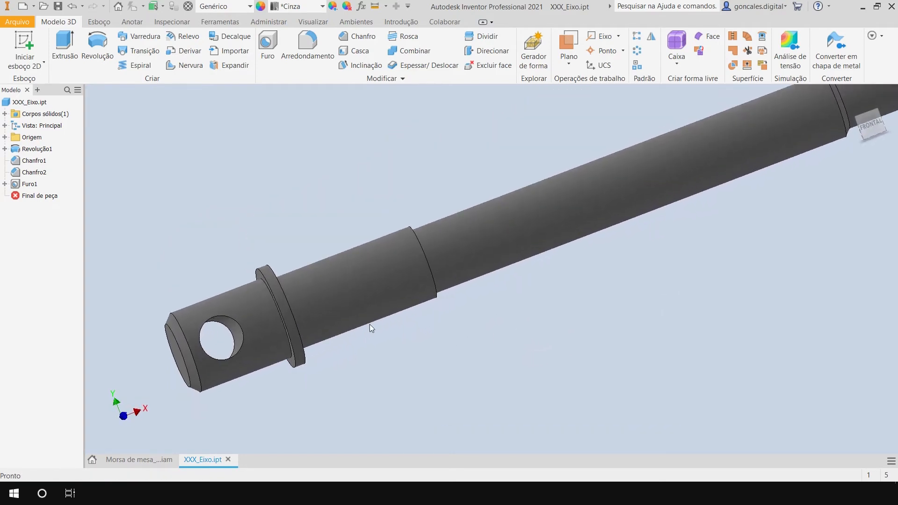
{"action": "scroll", "coordinate": [527, 331], "scroll_direction": "down", "scroll_amount": 3}
{"action": "mouse_move", "coordinate": [560, 313]}
{"action": "middle_mouse_down", "text": "shift"}
{"action": "mouse_move", "coordinate": [519, 217]}
{"action": "mouse_move", "coordinate": [539, 310]}
{"action": "mouse_move", "coordinate": [559, 313]}
{"action": "middle_mouse_up", "text": "shift"}
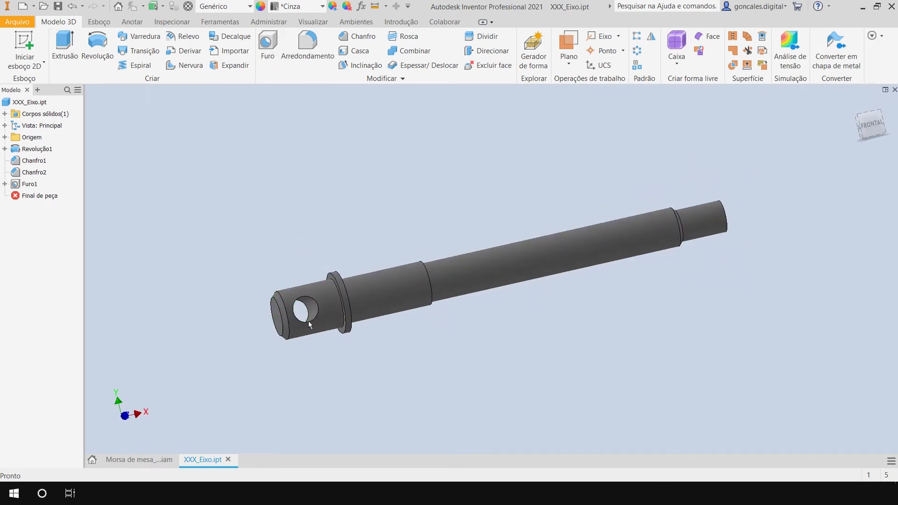
{"action": "scroll", "coordinate": [234, 280], "scroll_direction": "down", "scroll_amount": 3}
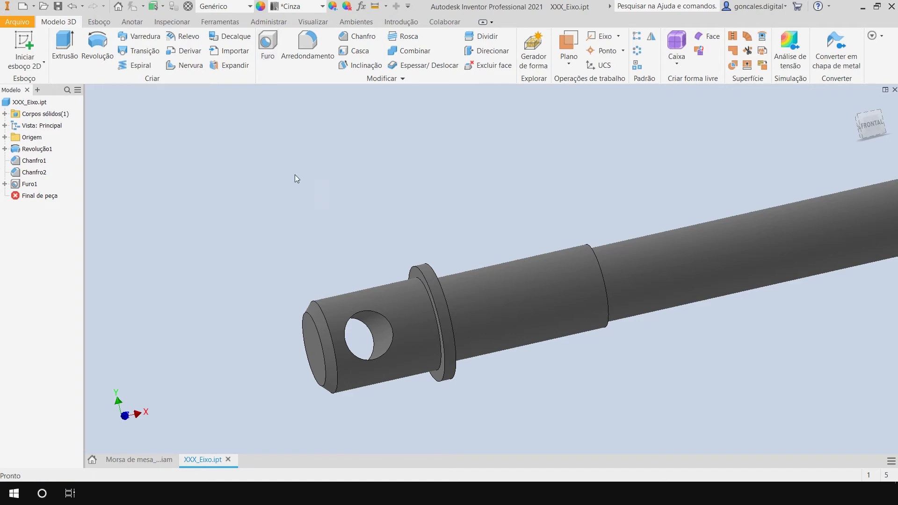
{"action": "middle_click_drag", "start_coordinate": [728, 369], "coordinate": [616, 366]}
{"action": "scroll", "coordinate": [615, 366], "scroll_direction": "up", "scroll_amount": 3}
{"action": "middle_click_drag", "start_coordinate": [686, 340], "coordinate": [591, 336]}
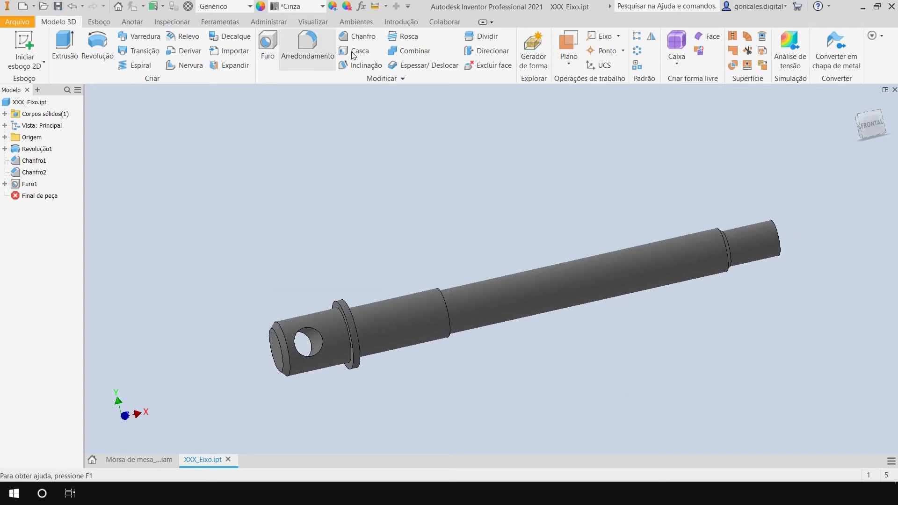
Close the shaft part and rotate the shaft in the vise assembly so its head hole faces the front.
{"action": "left_click", "coordinate": [227, 459]}
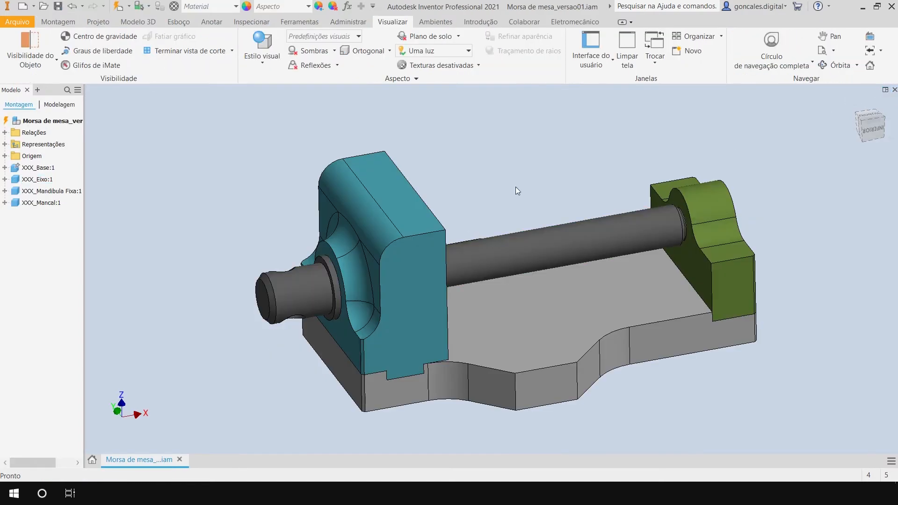
{"action": "middle_click_drag", "start_coordinate": [515, 187], "coordinate": [477, 184]}
{"action": "middle_click_drag", "start_coordinate": [514, 219], "coordinate": [567, 267], "text": "shift"}
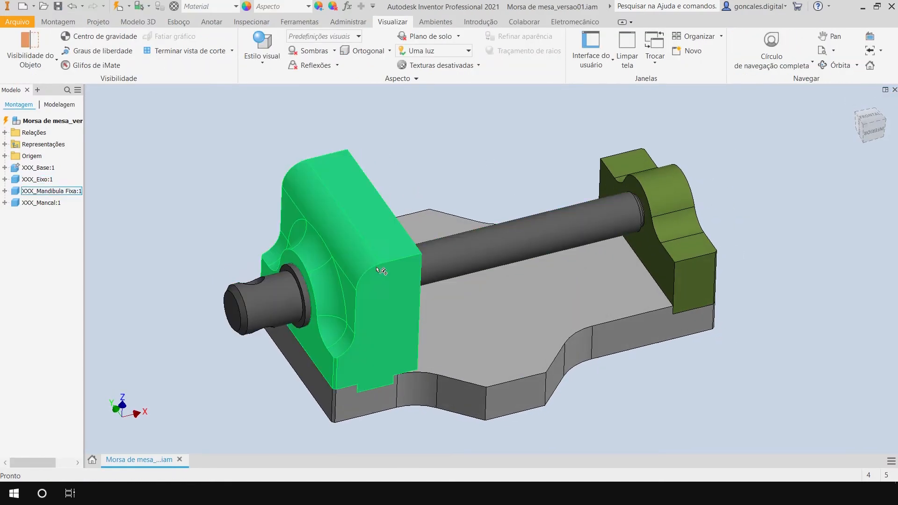
{"action": "left_click", "coordinate": [258, 294]}
{"action": "left_click_drag", "start_coordinate": [261, 323], "coordinate": [260, 339]}
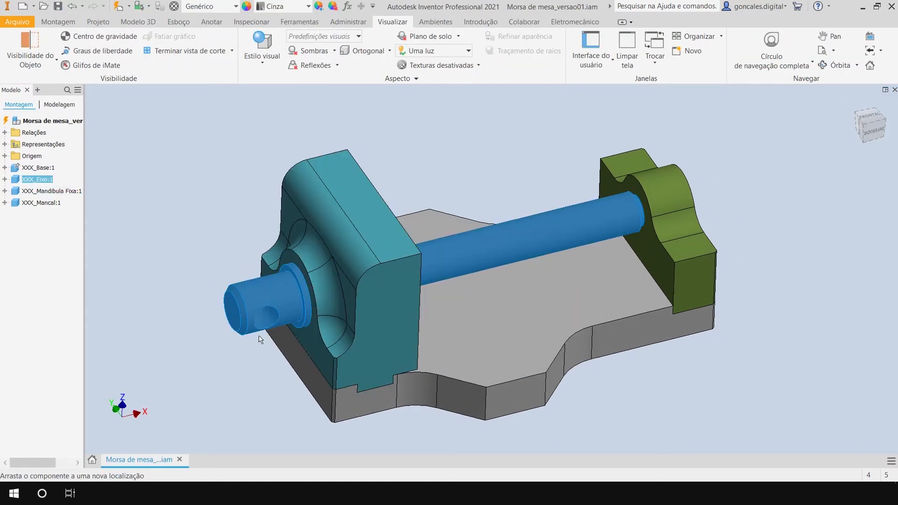
{"action": "left_click_drag", "start_coordinate": [254, 298], "coordinate": [237, 271]}
{"action": "left_click", "coordinate": [223, 220]}
{"action": "left_click_drag", "start_coordinate": [504, 239], "coordinate": [408, 177]}
{"action": "left_click_drag", "start_coordinate": [239, 302], "coordinate": [272, 319]}
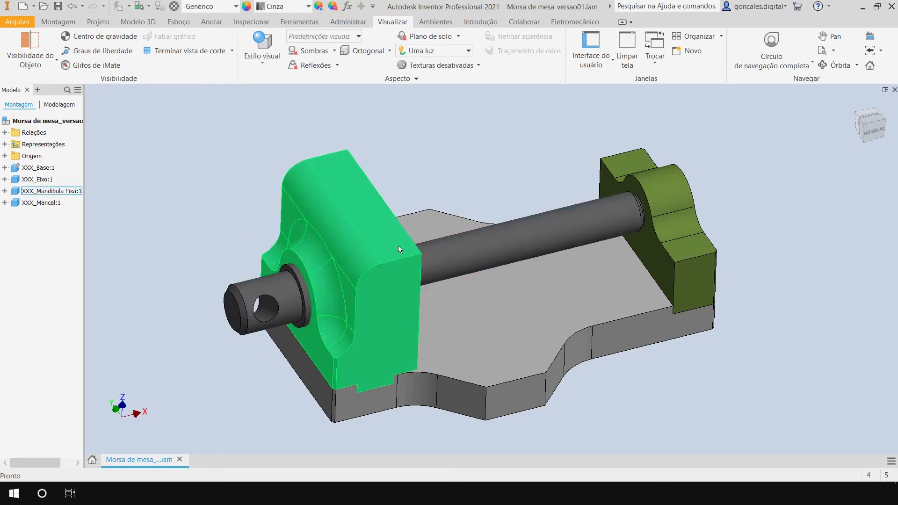
{"action": "middle_click_drag", "start_coordinate": [547, 329], "coordinate": [531, 321]}
{"action": "middle_click_drag", "start_coordinate": [532, 321], "coordinate": [532, 305], "text": "shift"}
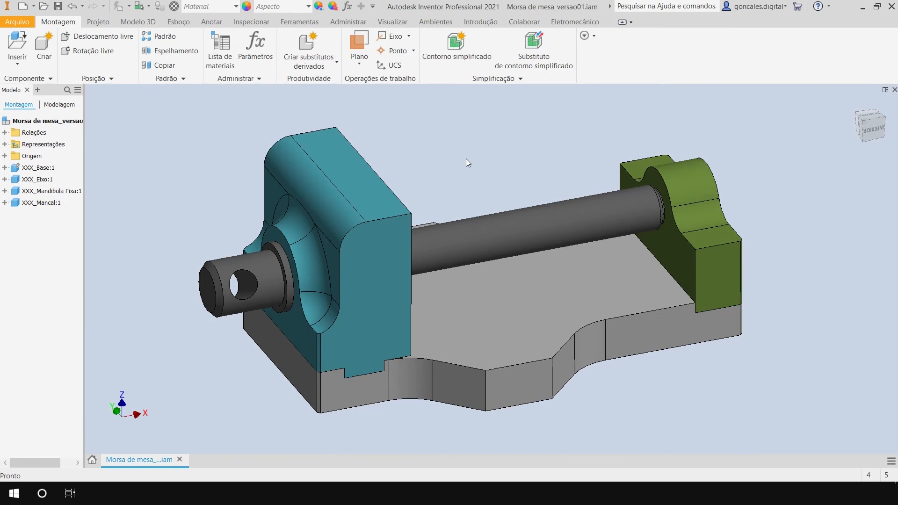
{"action": "middle_click_drag", "start_coordinate": [450, 163], "coordinate": [463, 163]}
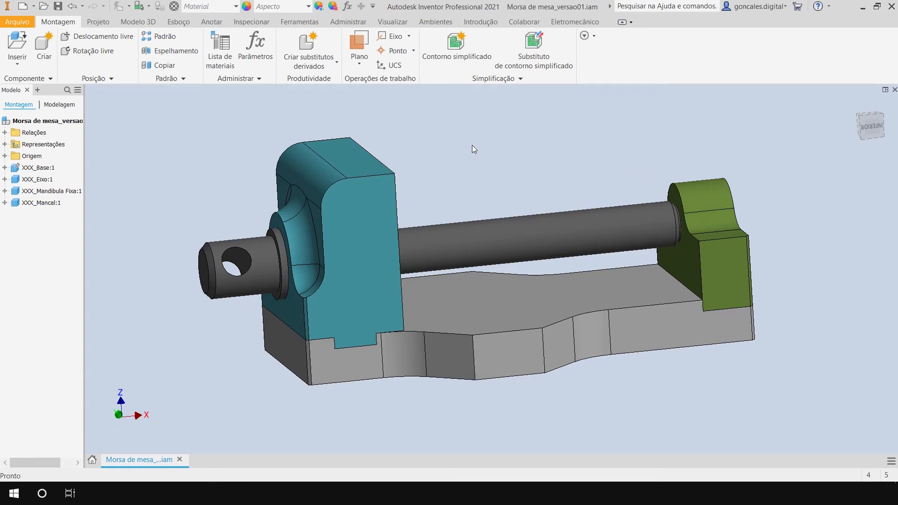
{"action": "middle_click_drag", "start_coordinate": [643, 401], "coordinate": [658, 404], "text": "shift"}
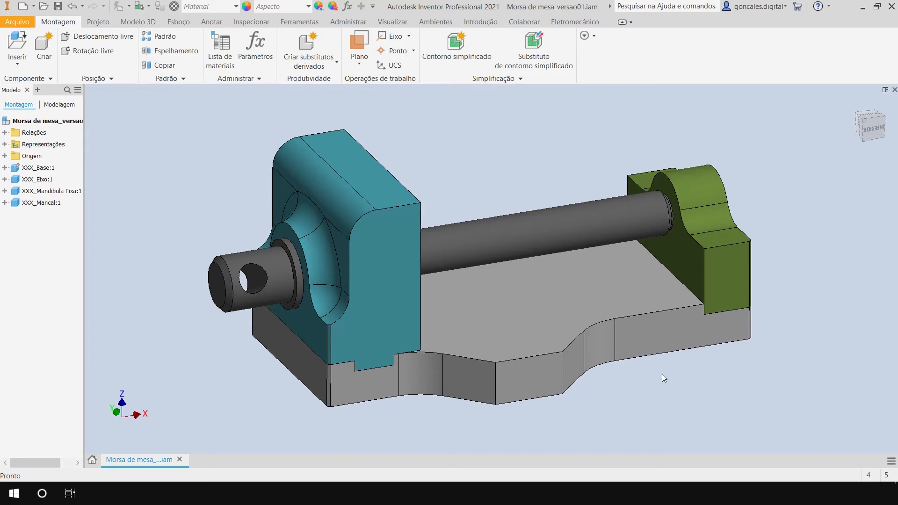
{"action": "mouse_move", "coordinate": [616, 374]}
{"action": "middle_mouse_down"}
{"action": "mouse_move", "coordinate": [605, 363]}
{"action": "mouse_move", "coordinate": [630, 385]}
{"action": "middle_mouse_up"}
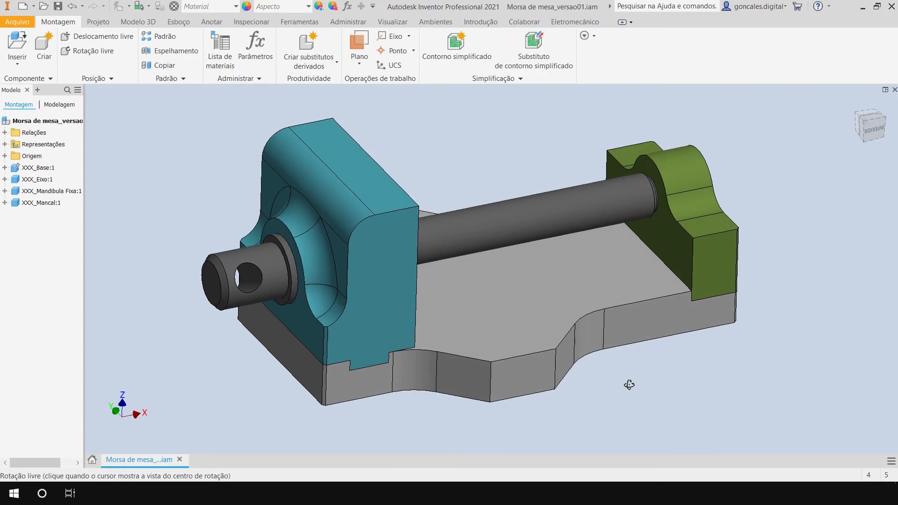
Start a half section view of the vise assembly, using the flat front face of the base as the section plane.
{"action": "key", "text": "F4"}
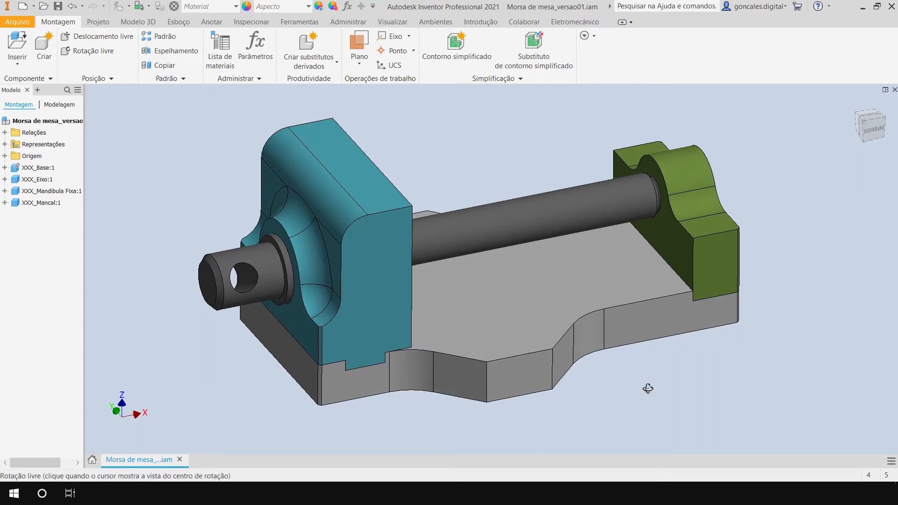
{"action": "left_click_drag", "start_coordinate": [647, 388], "coordinate": [647, 390]}
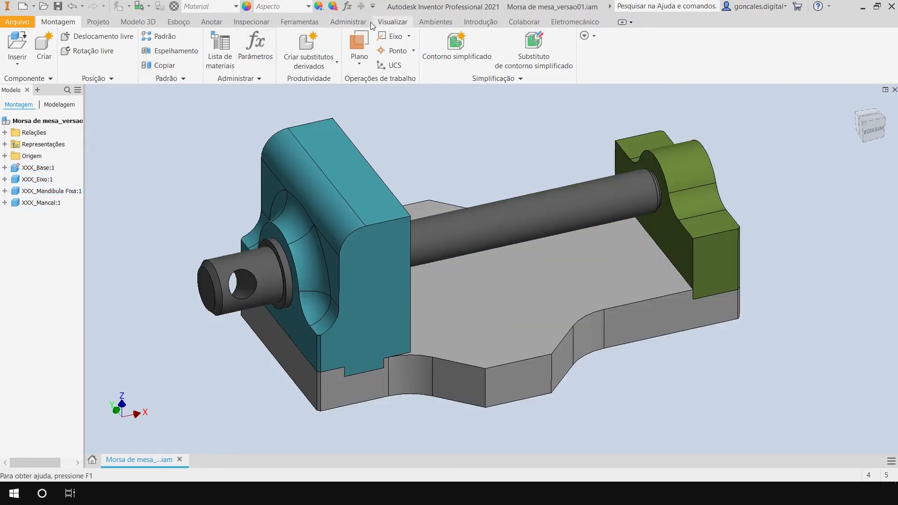
{"action": "left_click", "coordinate": [388, 21]}
{"action": "left_click", "coordinate": [231, 50]}
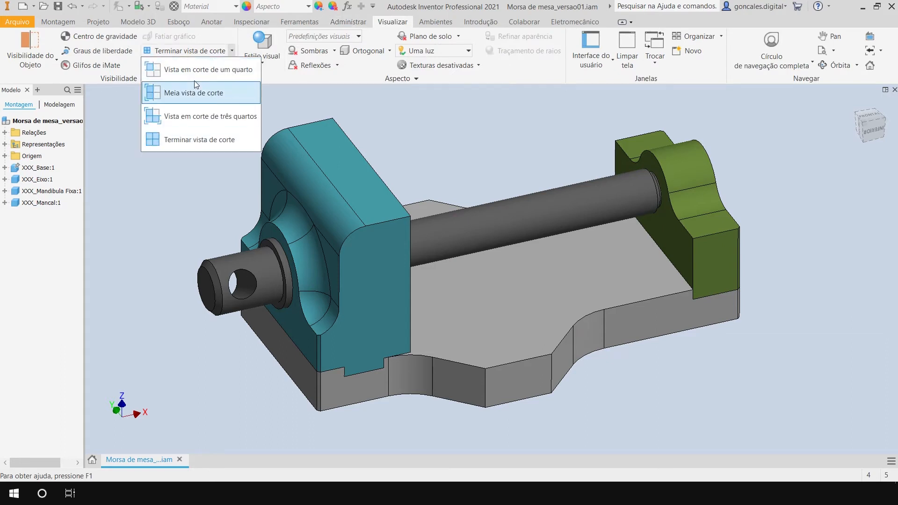
{"action": "left_click", "coordinate": [194, 93]}
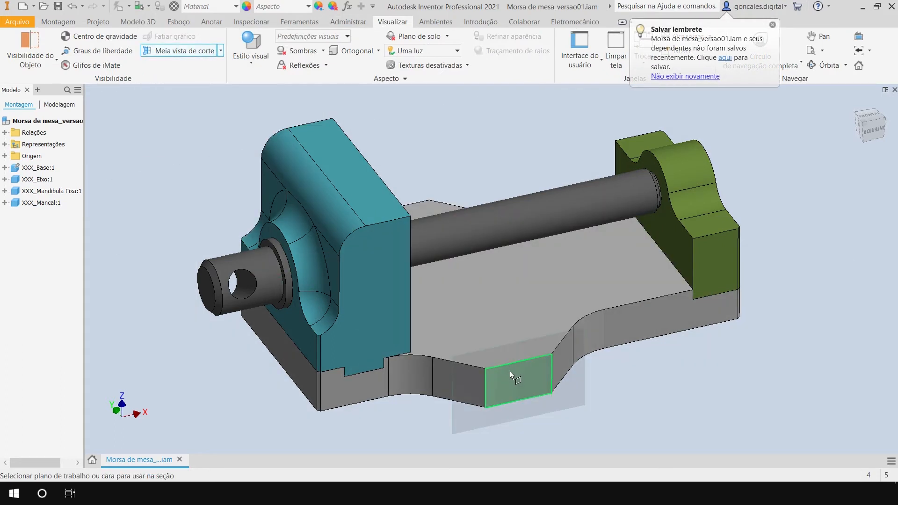
{"action": "left_click", "coordinate": [526, 378]}
Offset the half section plane -55 mm from the base's front face to cut through the shaft, and finish the section view.
{"action": "left_click_drag", "start_coordinate": [523, 383], "coordinate": [538, 400]}
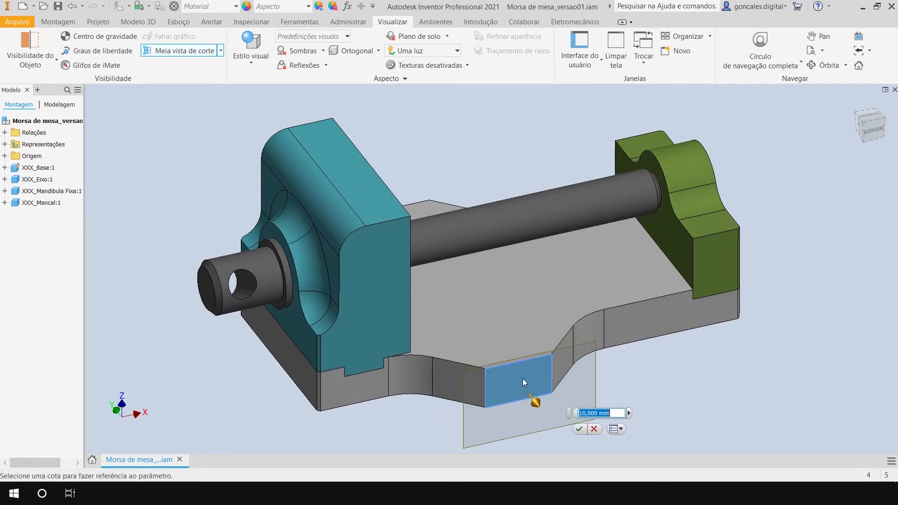
{"action": "middle_click_drag", "start_coordinate": [558, 285], "coordinate": [523, 391], "text": "shift"}
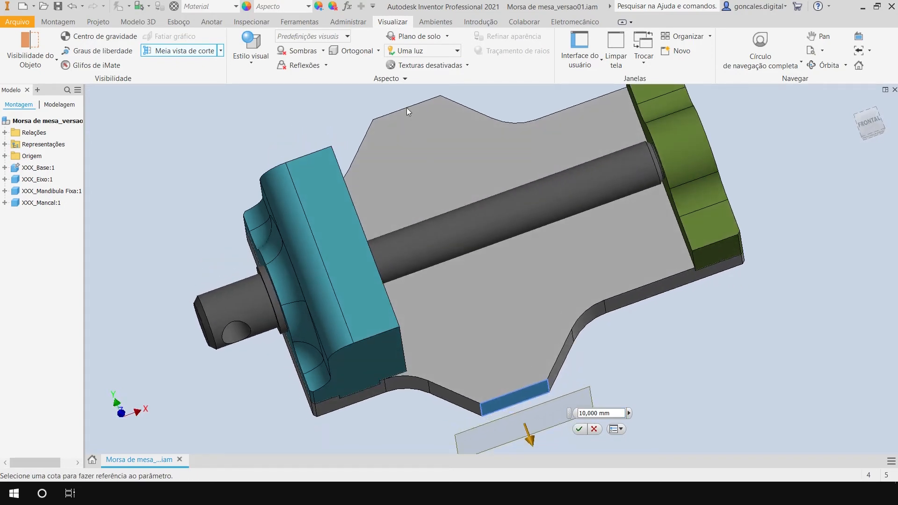
{"action": "middle_click_drag", "start_coordinate": [516, 295], "coordinate": [528, 364], "text": "shift"}
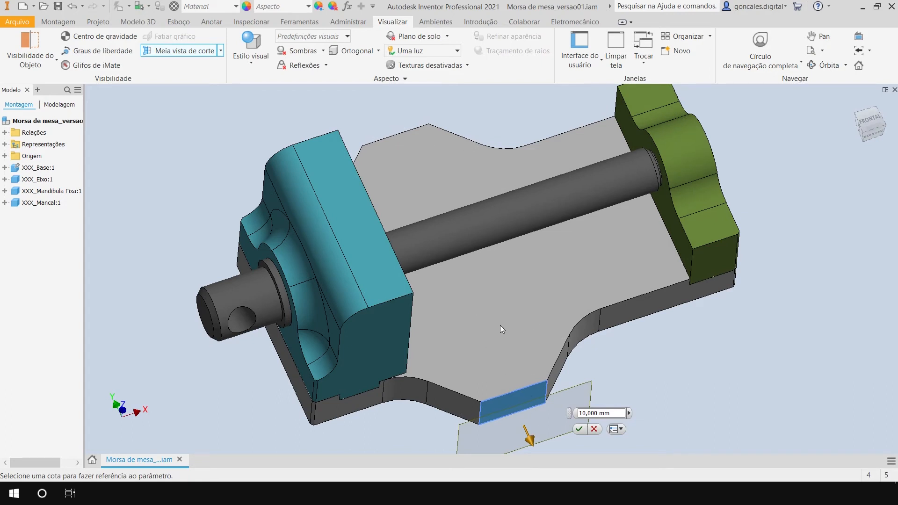
{"action": "left_click_drag", "start_coordinate": [529, 437], "coordinate": [465, 286]}
{"action": "type", "text": "-48"}
{"action": "key", "text": "Return"}
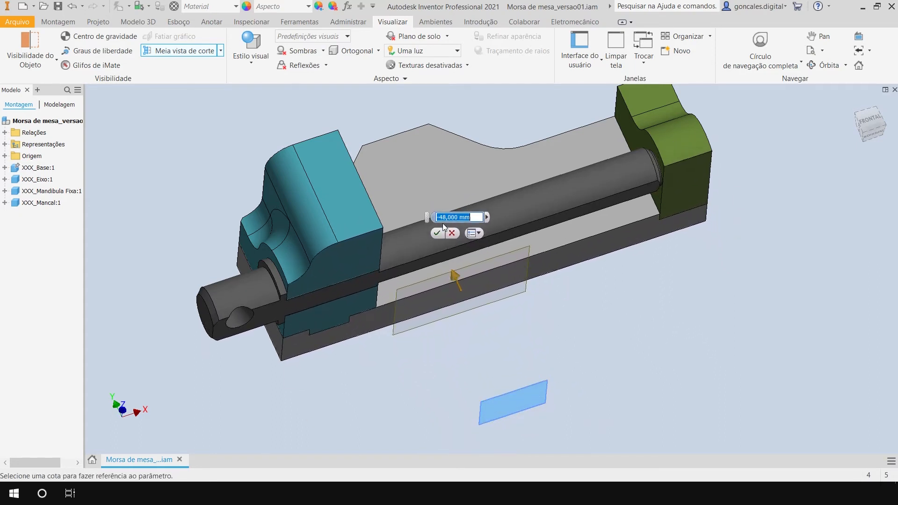
{"action": "left_click_drag", "start_coordinate": [470, 218], "coordinate": [435, 217]}
{"action": "type", "text": "-55"}
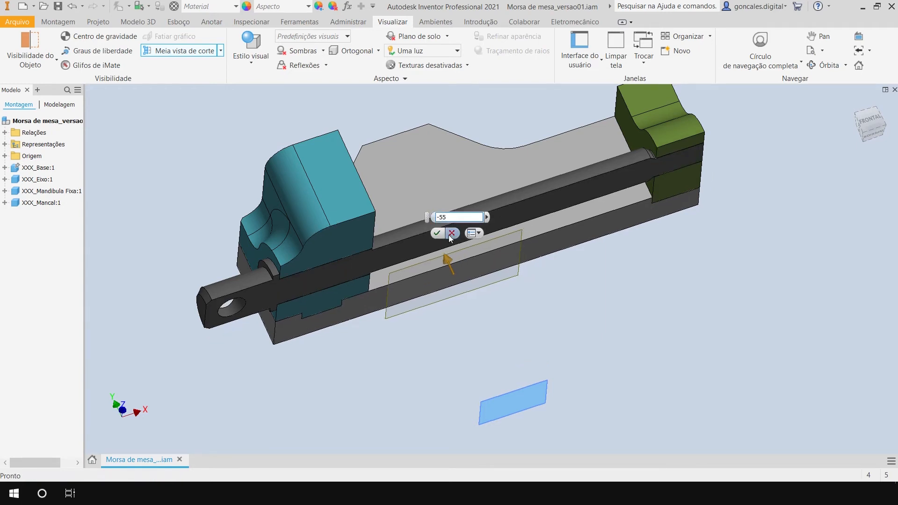
{"action": "left_click", "coordinate": [451, 233]}
Examine the sectioned vise from its end and along its length, checking how the jaw and bearing block sit on the base.
{"action": "middle_click_drag", "start_coordinate": [522, 296], "coordinate": [673, 338], "text": "shift"}
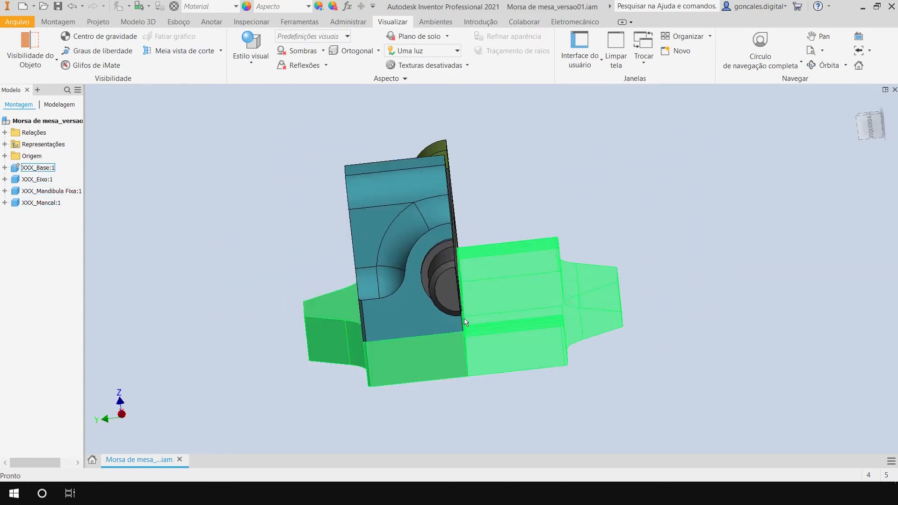
{"action": "middle_click_drag", "start_coordinate": [577, 263], "coordinate": [500, 167], "text": "shift"}
{"action": "scroll", "coordinate": [517, 162], "scroll_direction": "down", "scroll_amount": 4}
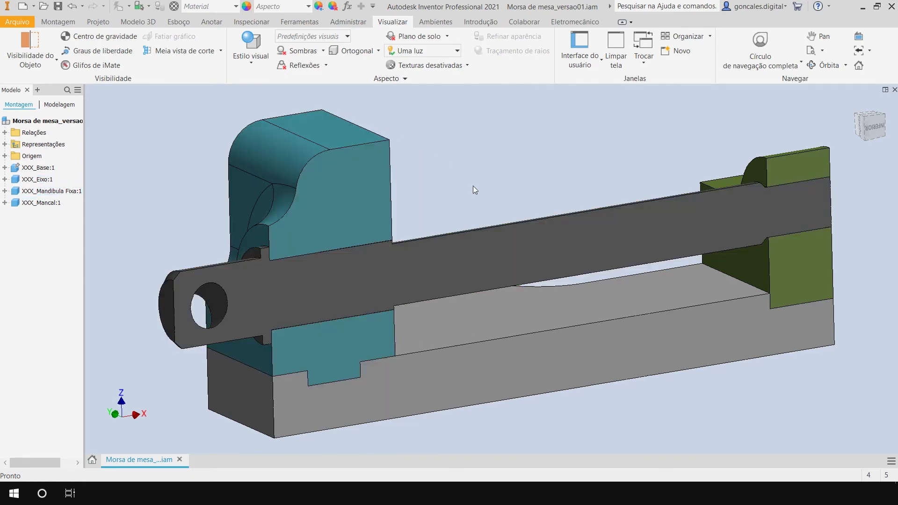
{"action": "middle_click_drag", "start_coordinate": [590, 425], "coordinate": [579, 409]}
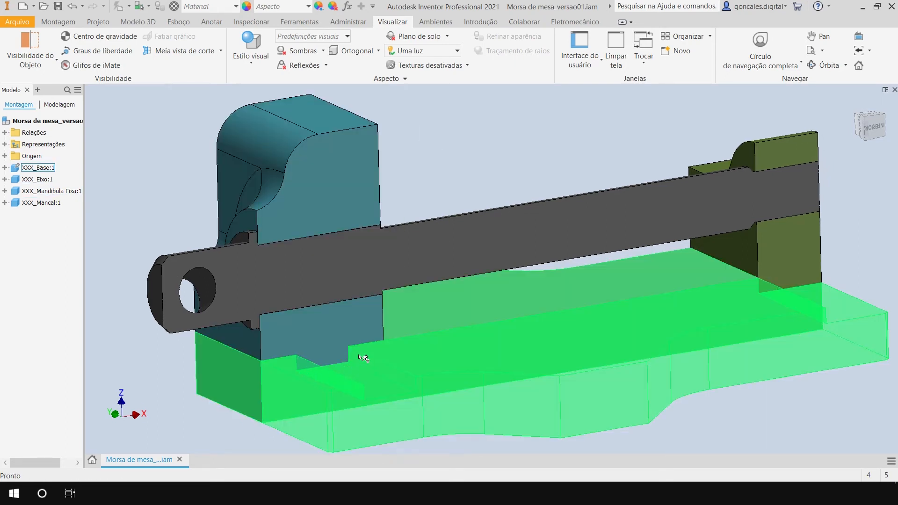
{"action": "middle_click_drag", "start_coordinate": [539, 412], "coordinate": [528, 416]}
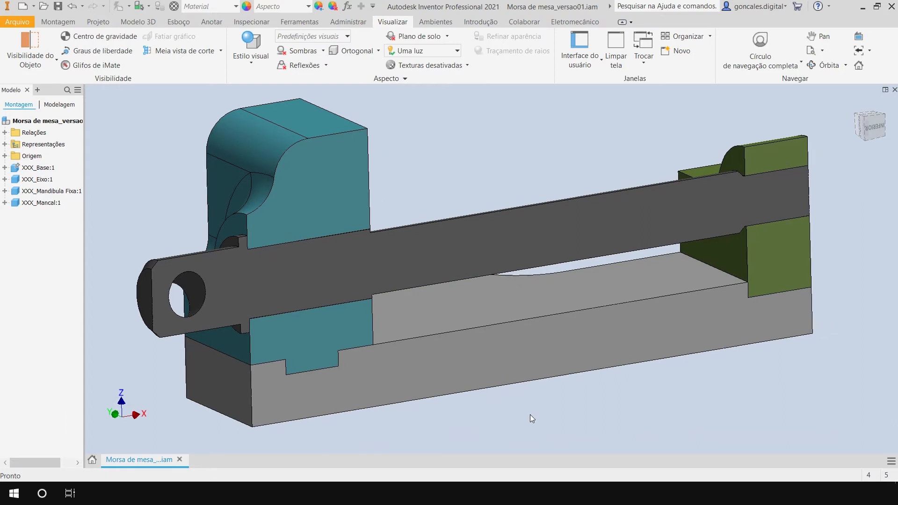
{"action": "middle_click_drag", "start_coordinate": [542, 403], "coordinate": [583, 400], "text": "shift"}
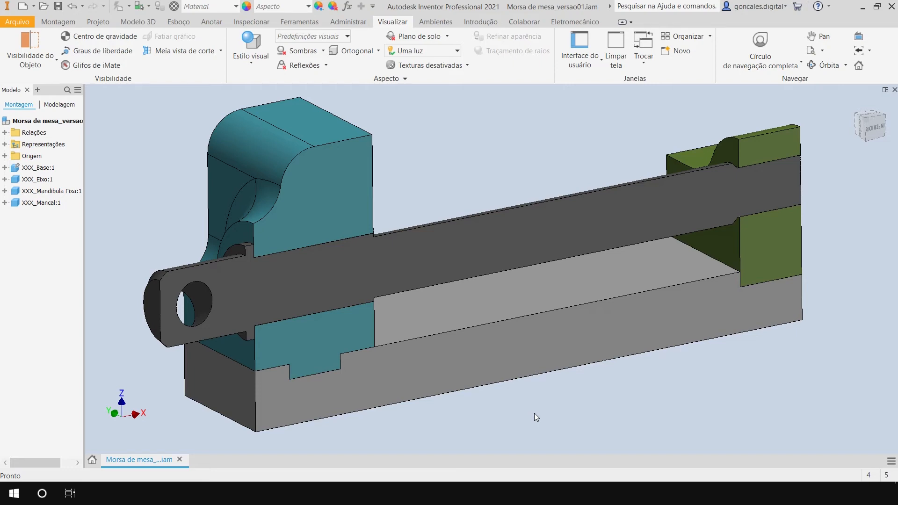
Inspect up close the sectioned shaft where it leaves the inner face of the fixed jaw.
{"action": "scroll", "coordinate": [390, 204], "scroll_direction": "down", "scroll_amount": 5}
{"action": "scroll", "coordinate": [390, 203], "scroll_direction": "down", "scroll_amount": 5}
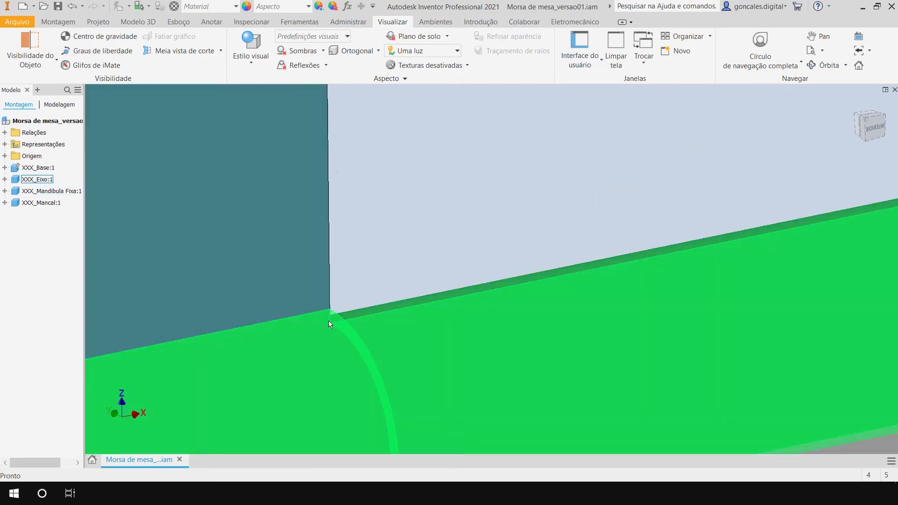
{"action": "middle_click_drag", "start_coordinate": [564, 200], "coordinate": [549, 316]}
{"action": "middle_click_drag", "start_coordinate": [634, 122], "coordinate": [607, 248]}
{"action": "scroll", "coordinate": [626, 259], "scroll_direction": "up", "scroll_amount": 5}
{"action": "scroll", "coordinate": [628, 258], "scroll_direction": "up", "scroll_amount": 5}
{"action": "middle_click_drag", "start_coordinate": [705, 206], "coordinate": [489, 210]}
{"action": "middle_click_drag", "start_coordinate": [497, 174], "coordinate": [468, 175], "text": "shift"}
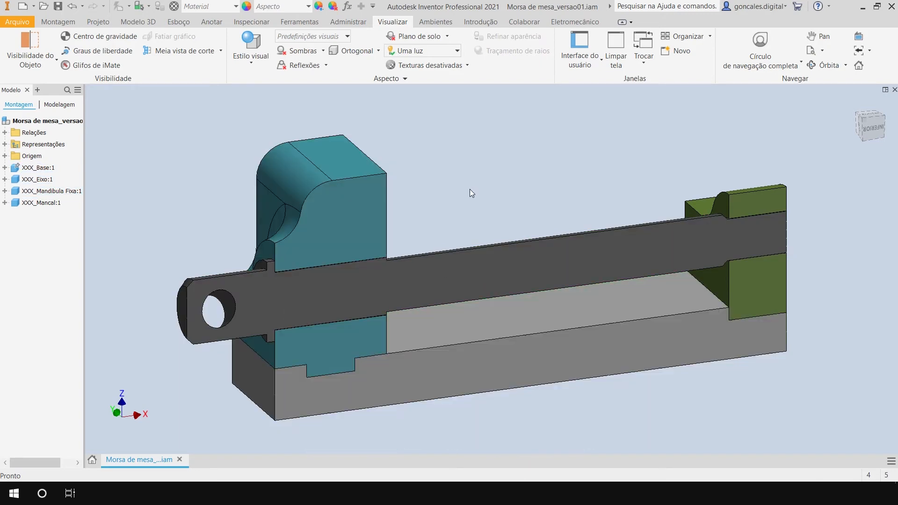
Examine in section the shaft's collar, its fit in the fixed jaw and its end in the bearing block.
{"action": "scroll", "coordinate": [438, 234], "scroll_direction": "down", "scroll_amount": 5}
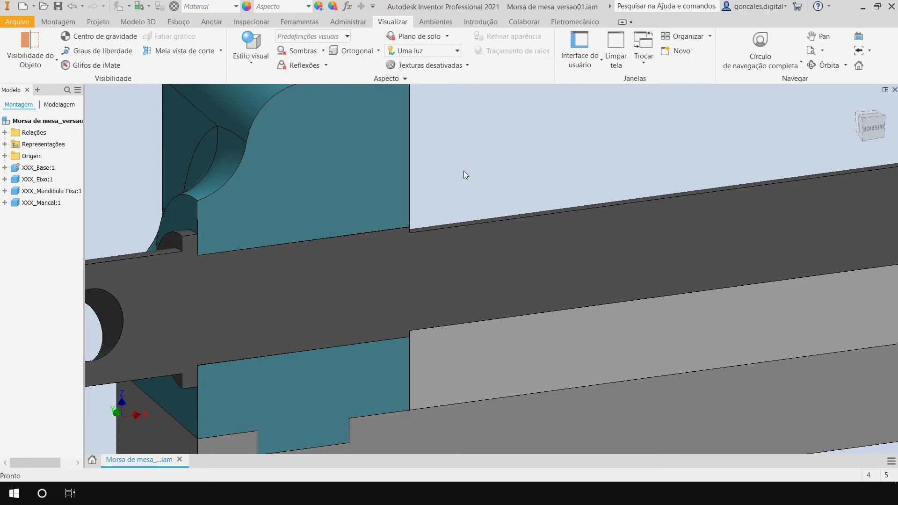
{"action": "scroll", "coordinate": [464, 170], "scroll_direction": "up", "scroll_amount": 3}
{"action": "middle_click_drag", "start_coordinate": [487, 143], "coordinate": [480, 162]}
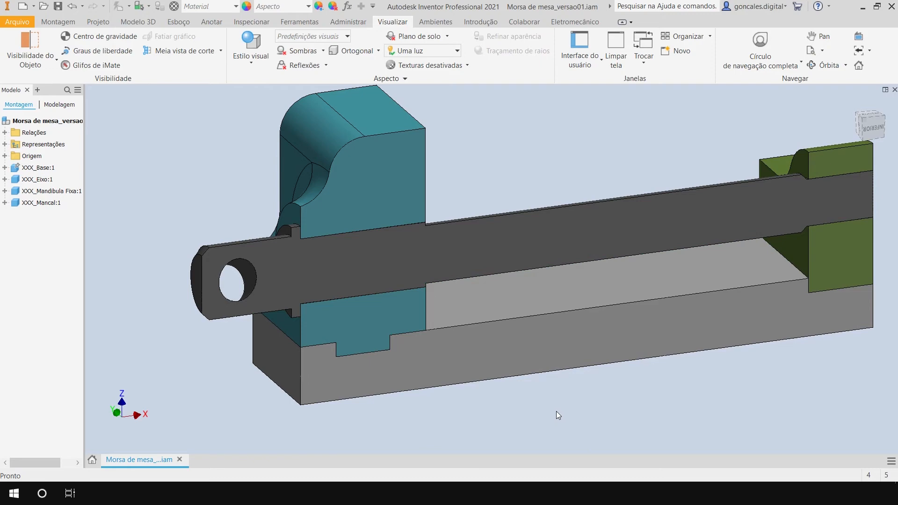
{"action": "middle_click_drag", "start_coordinate": [548, 394], "coordinate": [594, 376], "text": "shift"}
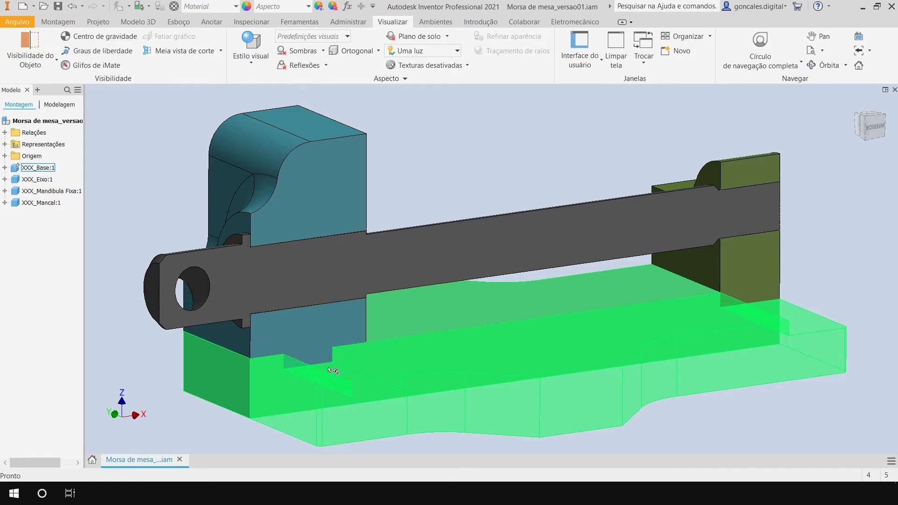
{"action": "middle_click_drag", "start_coordinate": [576, 410], "coordinate": [571, 407]}
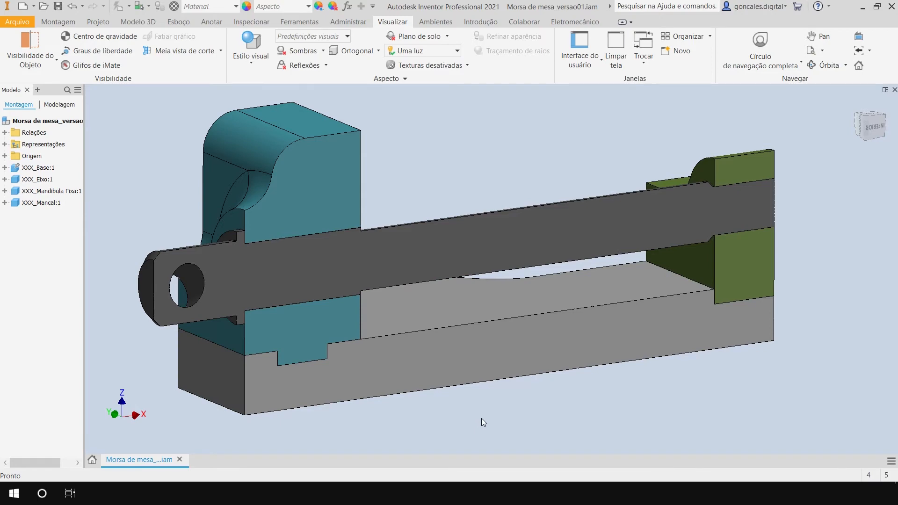
{"action": "mouse_move", "coordinate": [544, 384]}
{"action": "middle_mouse_down", "text": "shift"}
{"action": "mouse_move", "coordinate": [479, 414]}
{"action": "mouse_move", "coordinate": [541, 393]}
{"action": "middle_mouse_up", "text": "shift"}
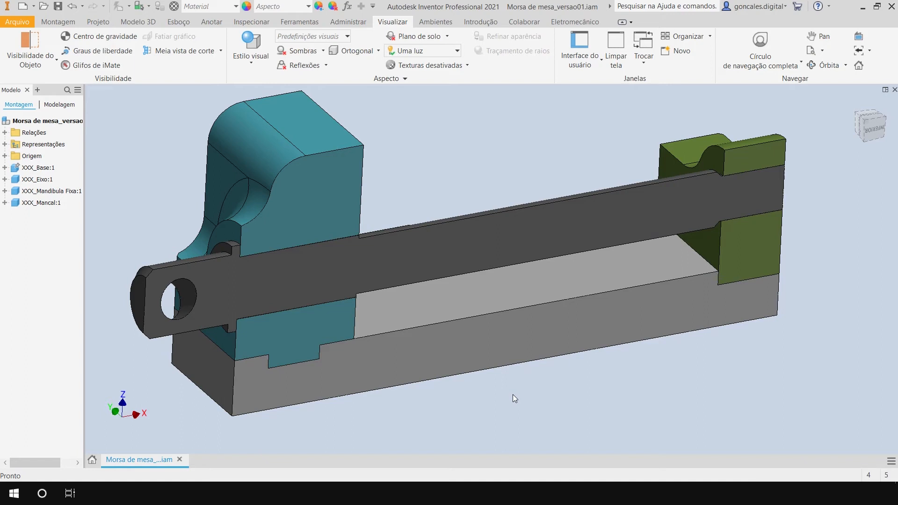
{"action": "middle_click_drag", "start_coordinate": [512, 391], "coordinate": [560, 389], "text": "shift"}
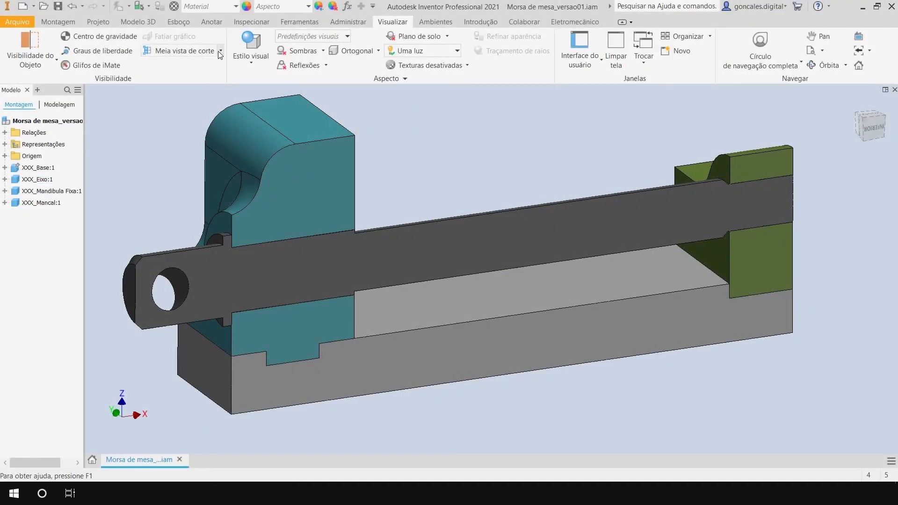
End the section view so the complete vise assembly is displayed.
{"action": "left_click", "coordinate": [219, 52]}
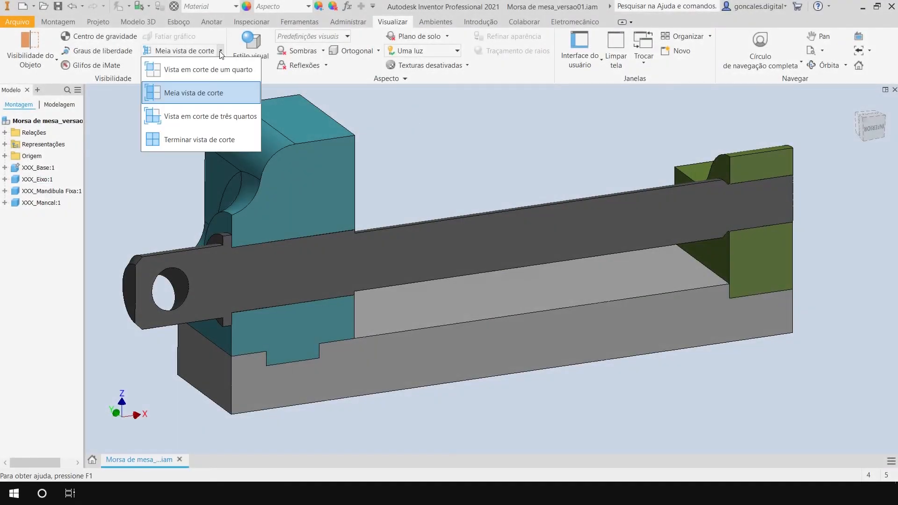
{"action": "left_click", "coordinate": [186, 140]}
{"action": "mouse_move", "coordinate": [456, 194]}
{"action": "middle_mouse_down", "text": "shift"}
{"action": "mouse_move", "coordinate": [617, 305]}
{"action": "mouse_move", "coordinate": [543, 288]}
{"action": "mouse_move", "coordinate": [495, 211]}
{"action": "mouse_move", "coordinate": [462, 180]}
{"action": "middle_mouse_up", "text": "shift"}
{"action": "left_click", "coordinate": [237, 227]}
{"action": "left_click", "coordinate": [446, 185]}
{"action": "mouse_move", "coordinate": [446, 198]}
{"action": "middle_mouse_down", "text": "shift"}
{"action": "mouse_move", "coordinate": [469, 210]}
{"action": "mouse_move", "coordinate": [451, 202]}
{"action": "middle_mouse_up", "text": "shift"}
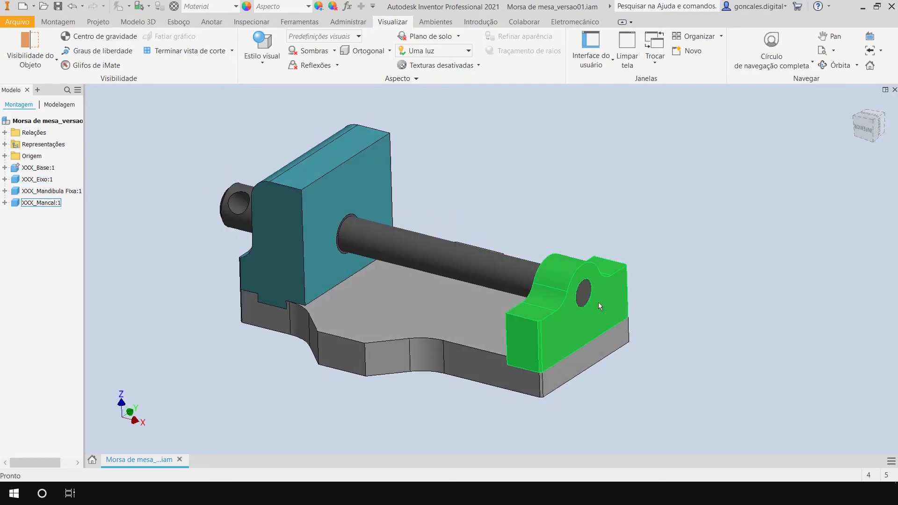
Examine the shaft's head, through hole and collar against the outer side of the fixed jaw.
{"action": "middle_click_drag", "start_coordinate": [598, 381], "coordinate": [633, 411], "text": "shift"}
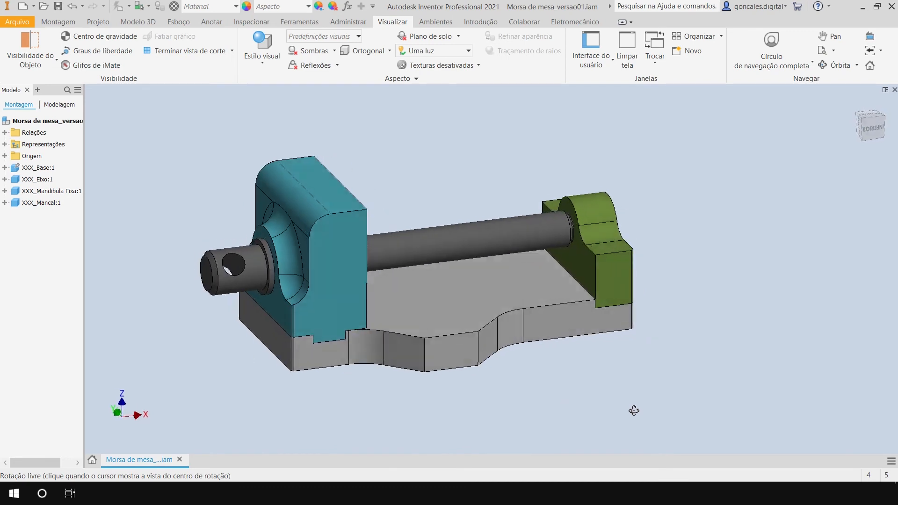
{"action": "left_click", "coordinate": [326, 229]}
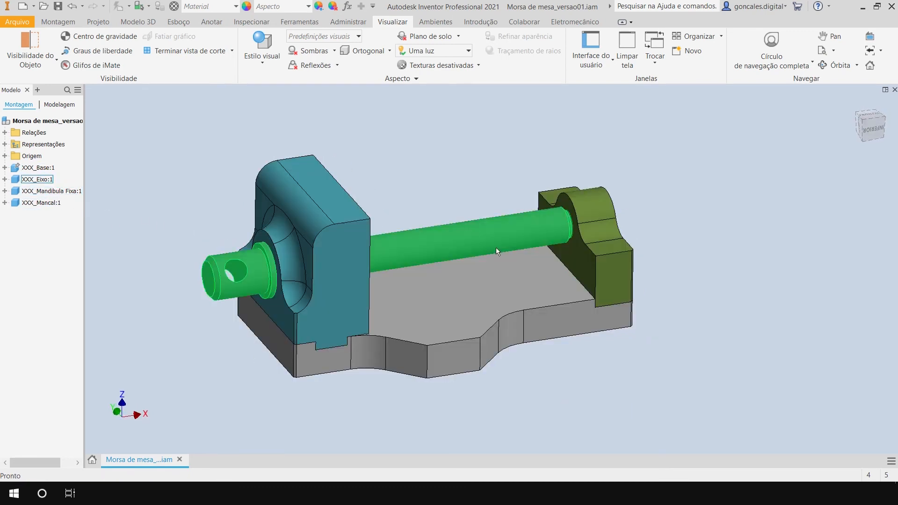
{"action": "middle_click_drag", "start_coordinate": [672, 375], "coordinate": [627, 370], "text": "shift"}
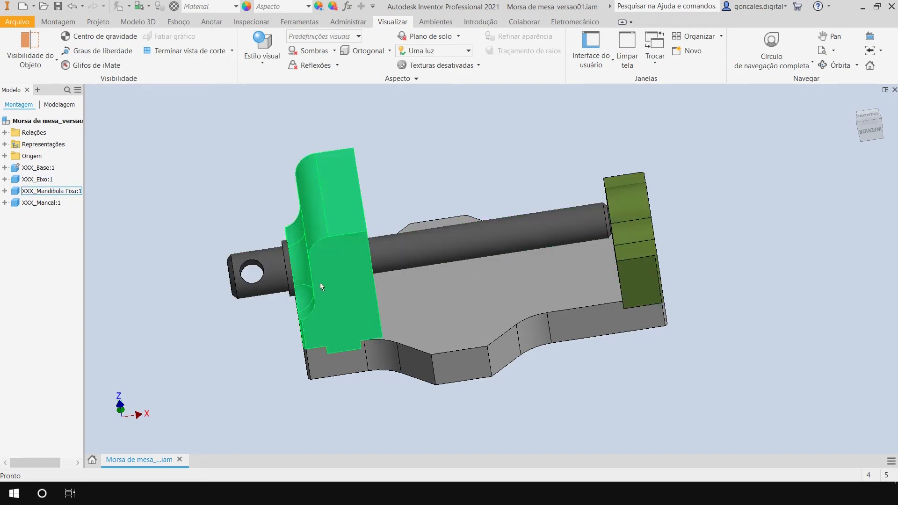
{"action": "middle_click_drag", "start_coordinate": [728, 267], "coordinate": [792, 247], "text": "shift"}
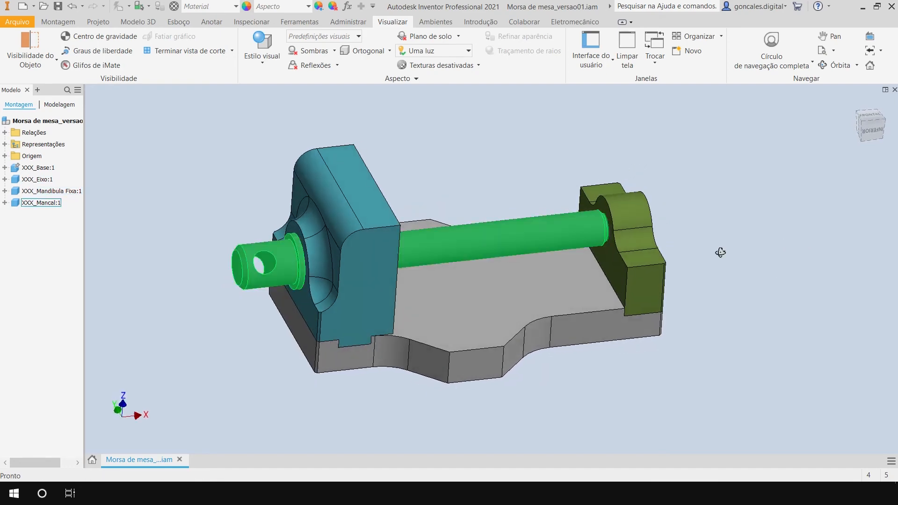
{"action": "scroll", "coordinate": [284, 248], "scroll_direction": "up", "scroll_amount": 5}
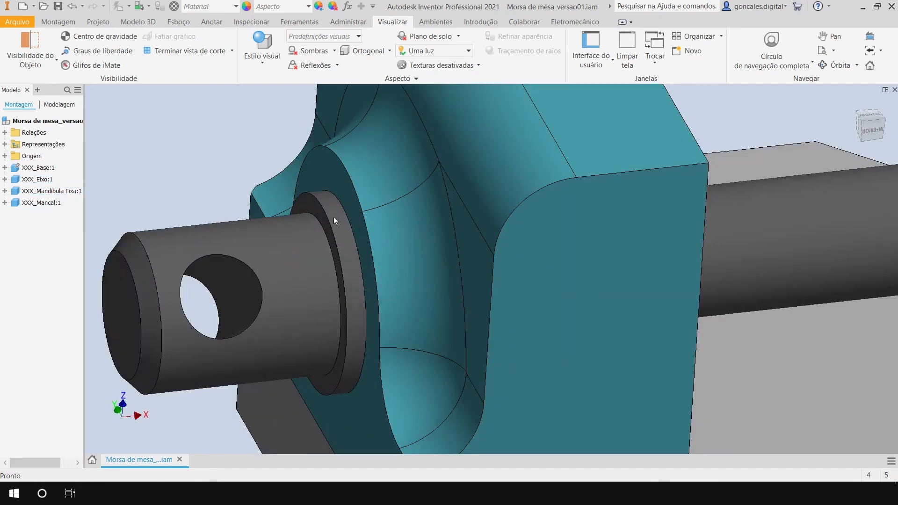
{"action": "scroll", "coordinate": [335, 228], "scroll_direction": "down", "scroll_amount": 5}
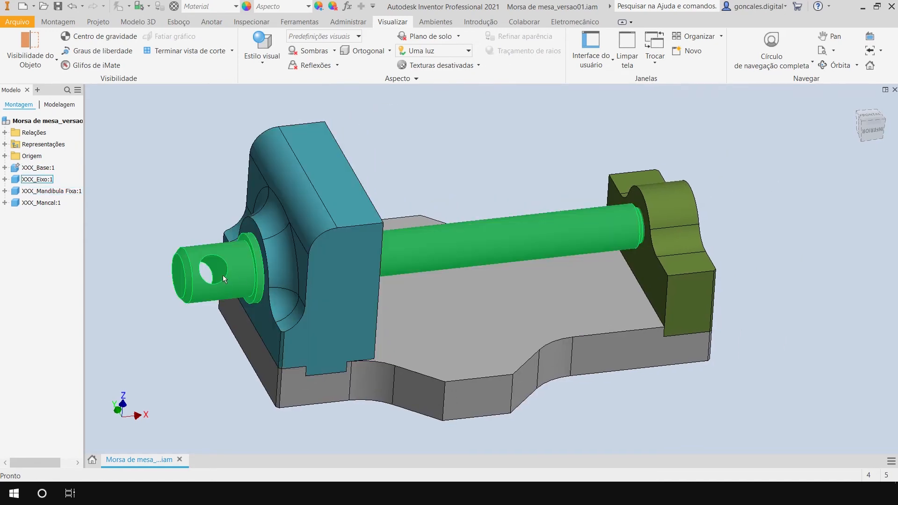
Examine the shaft between the fixed jaw and the bearing block, including its end inside the bearing block.
{"action": "middle_click_drag", "start_coordinate": [327, 289], "coordinate": [561, 255], "text": "shift"}
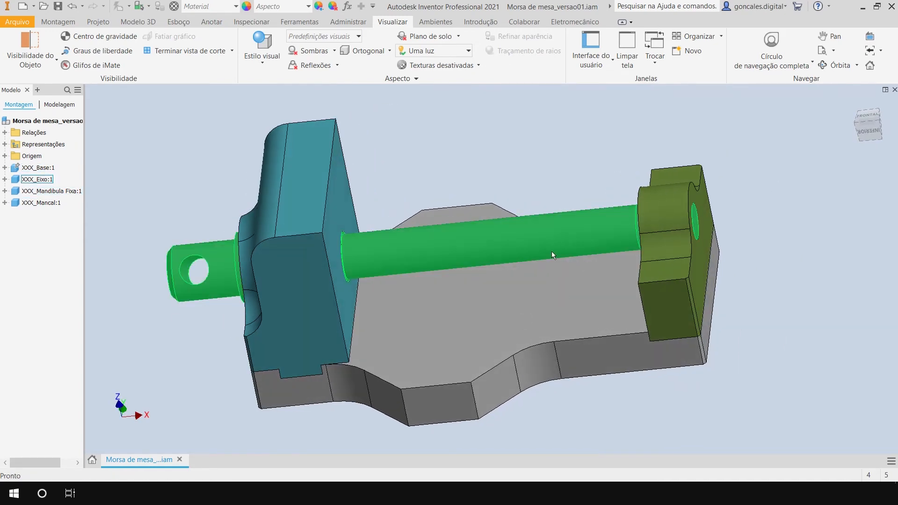
{"action": "middle_click_drag", "start_coordinate": [218, 271], "coordinate": [752, 281], "text": "shift"}
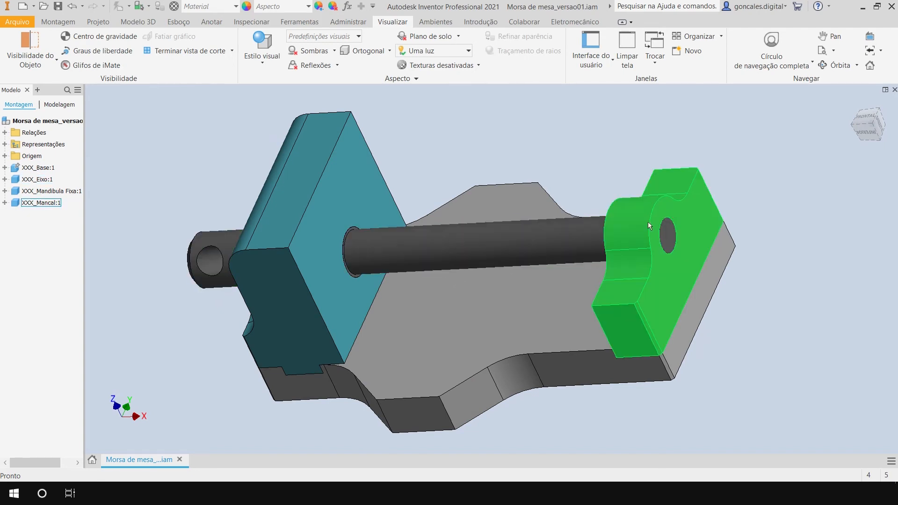
{"action": "scroll", "coordinate": [700, 231], "scroll_direction": "up", "scroll_amount": 2}
{"action": "scroll", "coordinate": [649, 235], "scroll_direction": "down", "scroll_amount": 3}
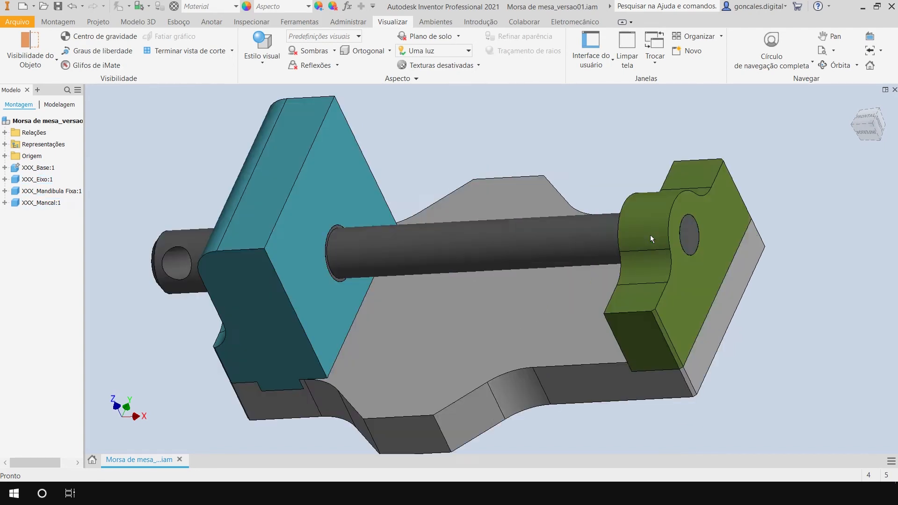
{"action": "middle_click_drag", "start_coordinate": [168, 281], "coordinate": [478, 283], "text": "shift"}
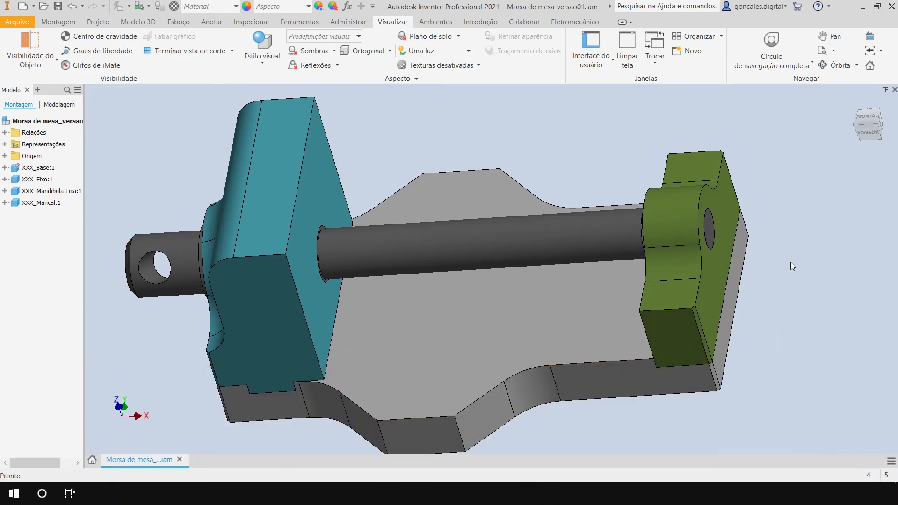
{"action": "left_click", "coordinate": [392, 260]}
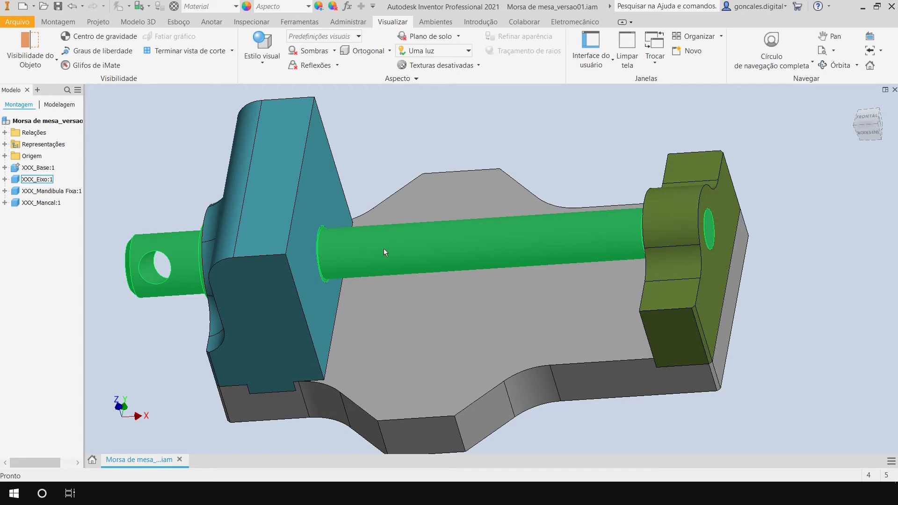
Edit the shaft within the assembly and sketch a circle larger than the shaft, centred on its bearing-block end face.
{"action": "double_click", "coordinate": [172, 249]}
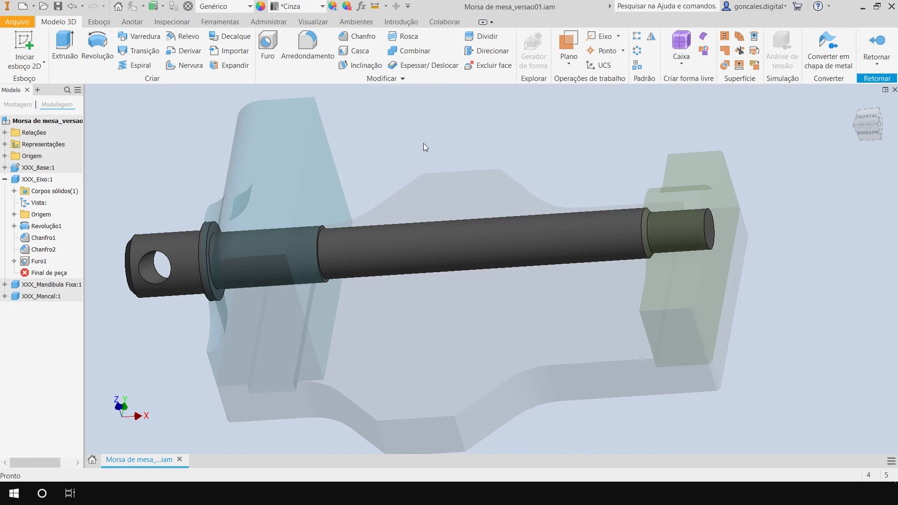
{"action": "left_click", "coordinate": [24, 47]}
{"action": "middle_click_drag", "start_coordinate": [738, 237], "coordinate": [688, 248], "text": "shift"}
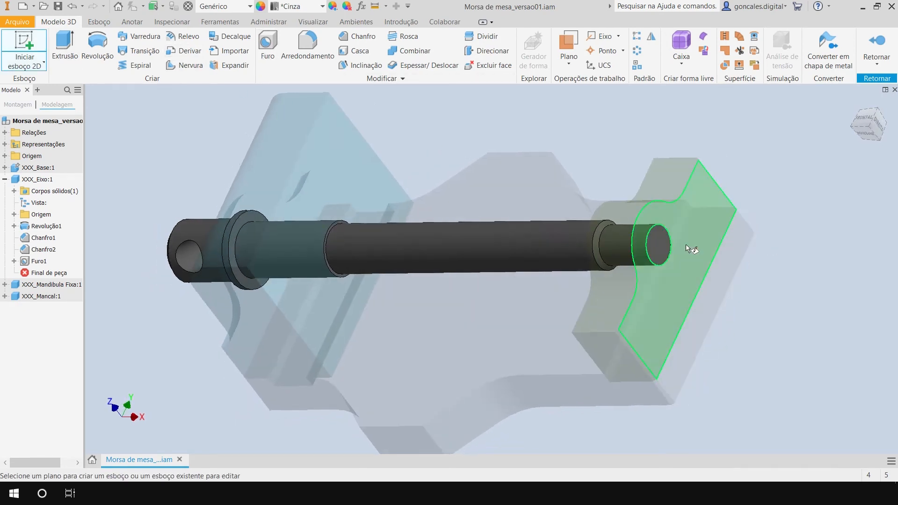
{"action": "left_click", "coordinate": [655, 245]}
{"action": "key", "text": "c"}
{"action": "left_click", "coordinate": [658, 245]}
{"action": "left_click", "coordinate": [678, 221]}
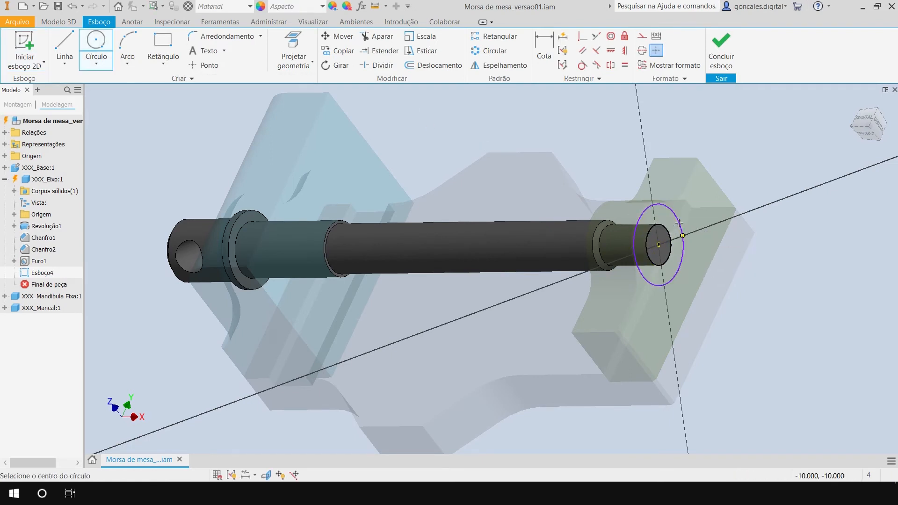
{"action": "left_click", "coordinate": [720, 47]}
{"action": "middle_click_drag", "start_coordinate": [317, 298], "coordinate": [446, 303], "text": "shift"}
{"action": "middle_click_drag", "start_coordinate": [633, 285], "coordinate": [676, 284], "text": "shift"}
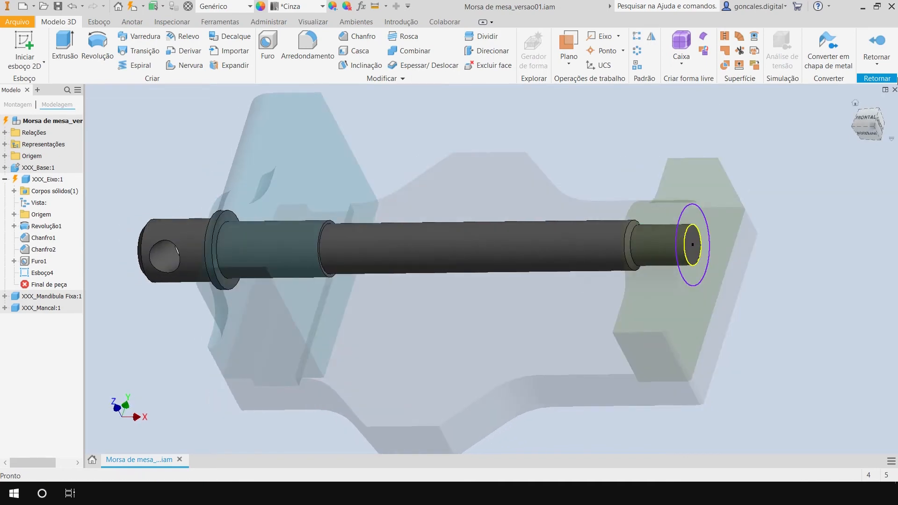
{"action": "left_click", "coordinate": [876, 43]}
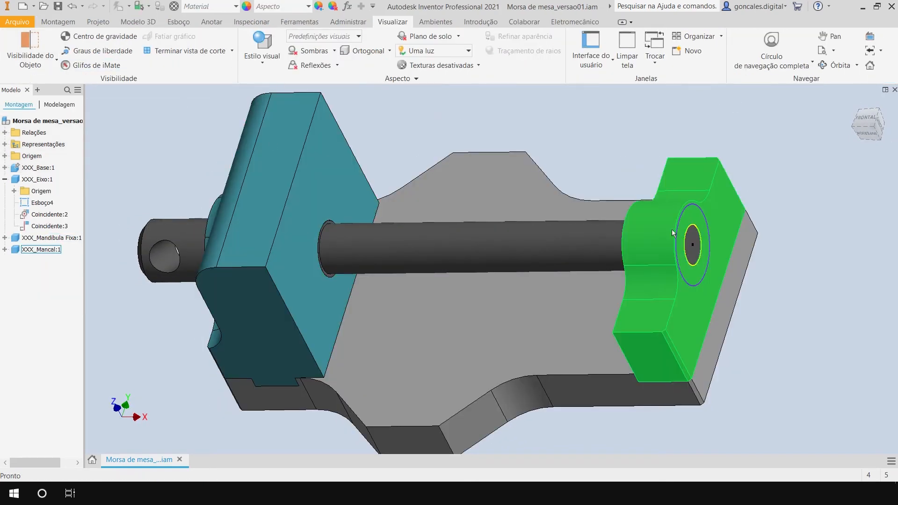
Extrude the ring between the new circle and the shaft's end edge 3 mm outward, joined to the shaft.
{"action": "double_click", "coordinate": [526, 244]}
{"action": "middle_click_drag", "start_coordinate": [761, 273], "coordinate": [762, 293], "text": "shift"}
{"action": "left_click", "coordinate": [68, 47]}
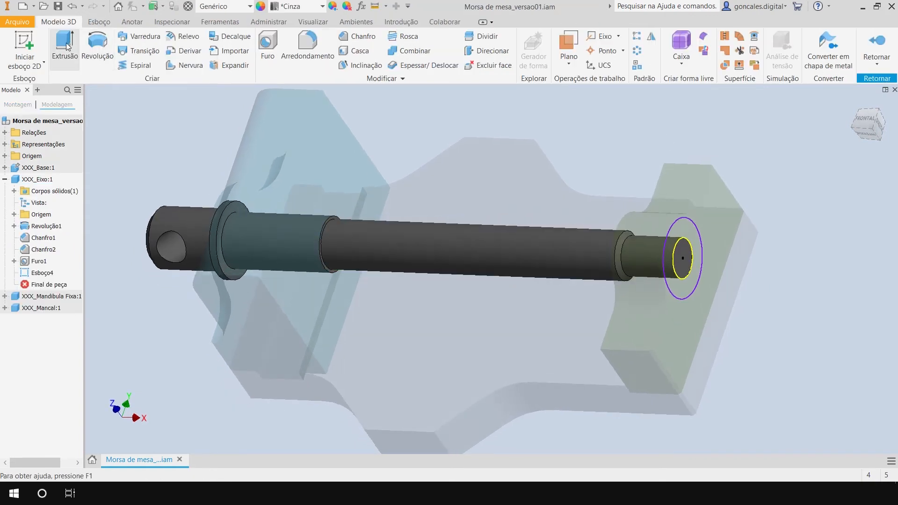
{"action": "left_click", "coordinate": [690, 228]}
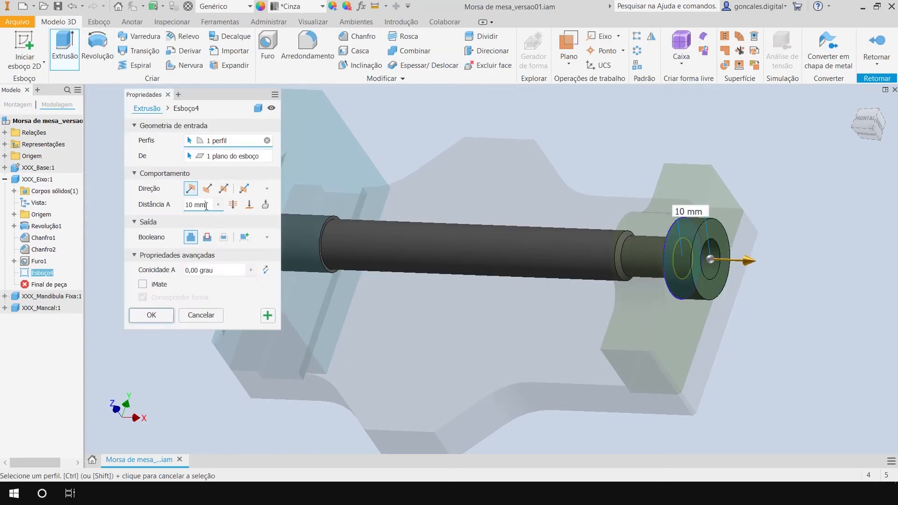
{"action": "key", "text": "Return"}
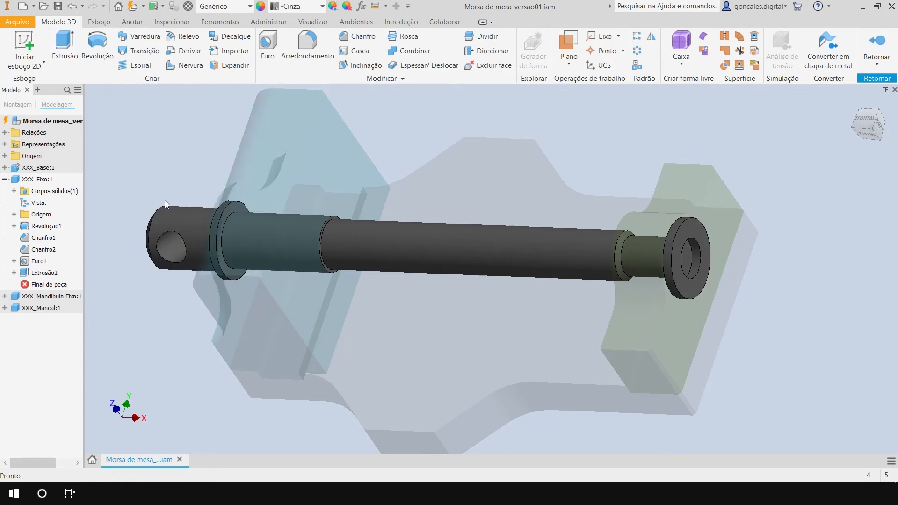
Add the inner circle profile to the 3 mm end extrusion so it forms a solid disc, and return to the assembly.
{"action": "left_click", "coordinate": [703, 239]}
{"action": "left_click", "coordinate": [793, 323]}
{"action": "double_click", "coordinate": [51, 273]}
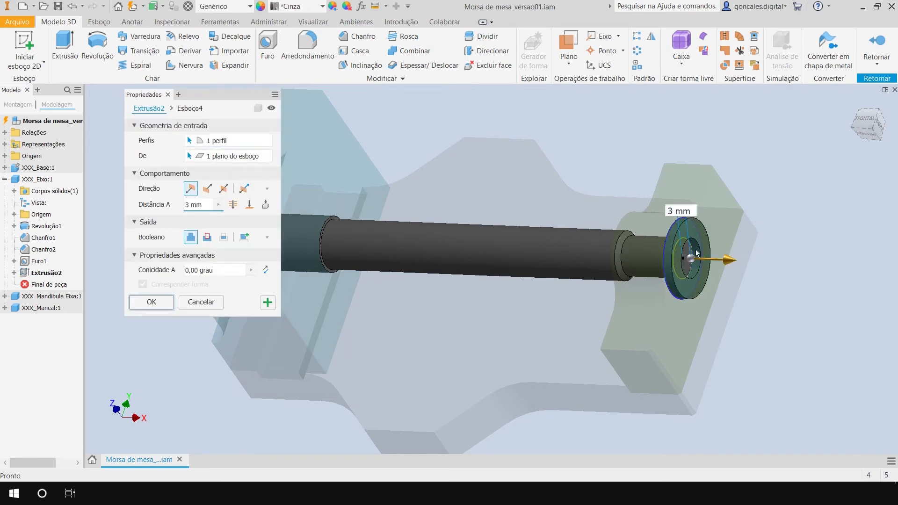
{"action": "scroll", "coordinate": [708, 254], "scroll_direction": "up", "scroll_amount": 5}
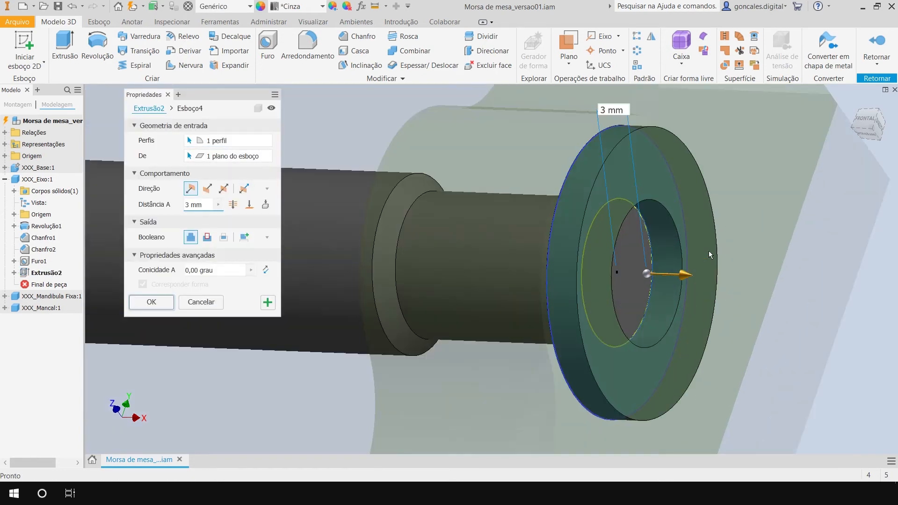
{"action": "left_click", "coordinate": [627, 259]}
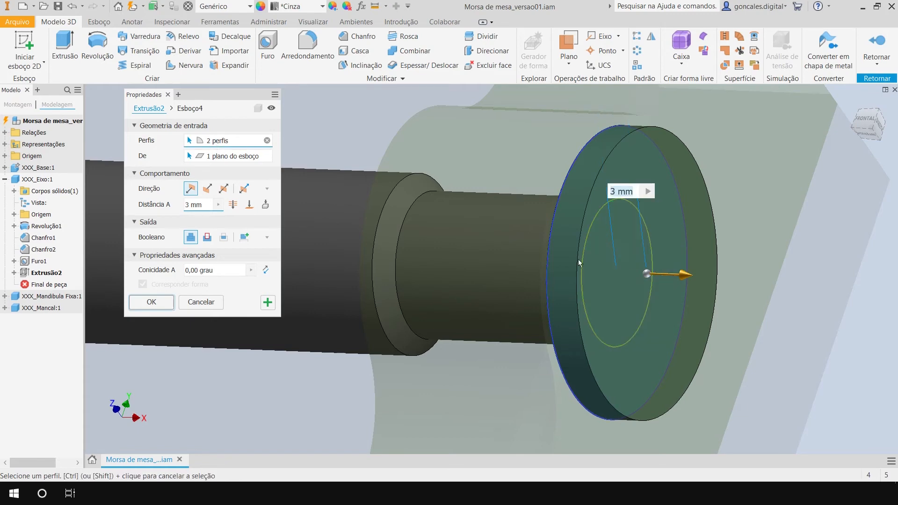
{"action": "left_click", "coordinate": [151, 302]}
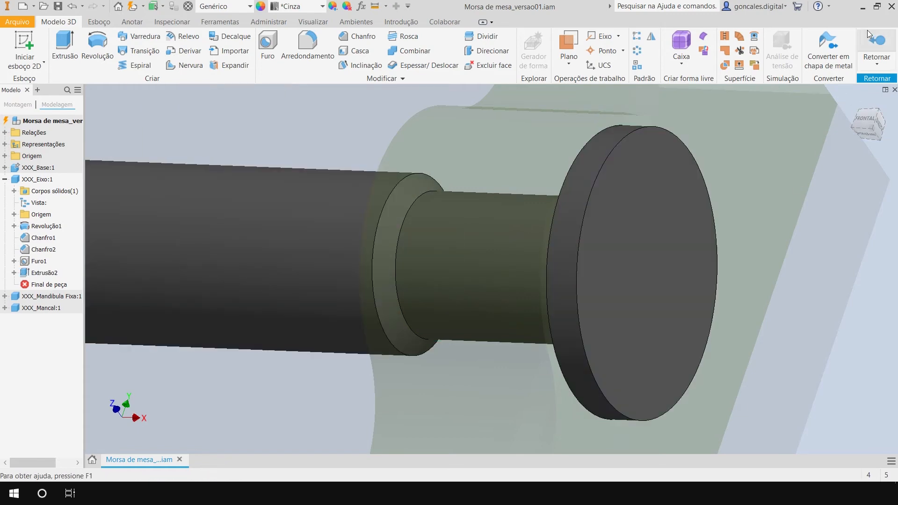
{"action": "left_click", "coordinate": [879, 45]}
Open the XXX_Eixo shaft in its own window and examine its head, collar and end disc.
{"action": "scroll", "coordinate": [560, 286], "scroll_direction": "down", "scroll_amount": 6}
{"action": "key", "text": "F4"}
{"action": "left_click_drag", "start_coordinate": [498, 318], "coordinate": [483, 303]}
{"action": "right_click", "coordinate": [472, 290]}
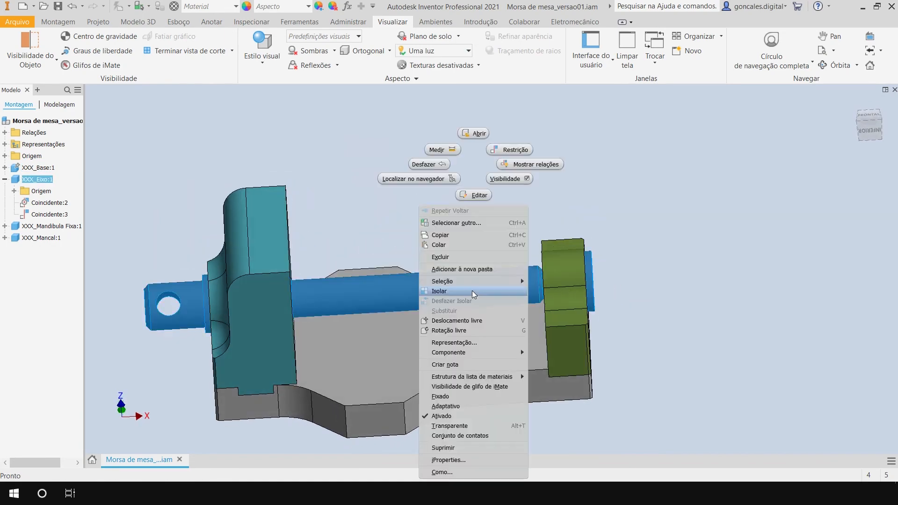
{"action": "left_click", "coordinate": [474, 134]}
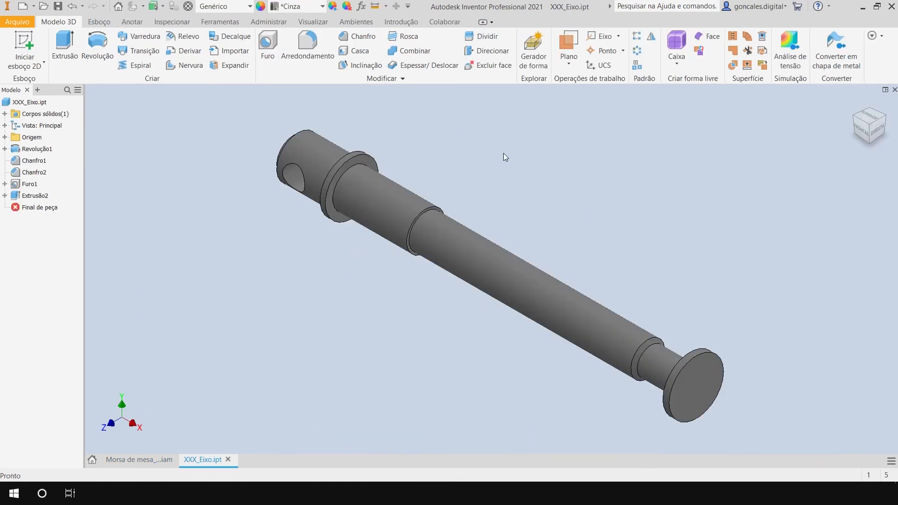
{"action": "middle_click_drag", "start_coordinate": [417, 350], "coordinate": [458, 366], "text": "shift"}
{"action": "middle_click_drag", "start_coordinate": [578, 404], "coordinate": [537, 369], "text": "shift"}
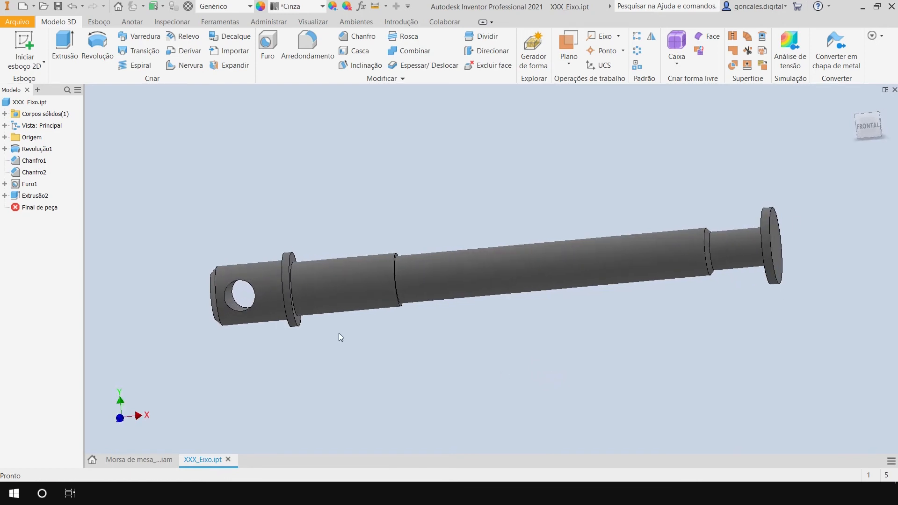
{"action": "middle_click_drag", "start_coordinate": [343, 341], "coordinate": [431, 346], "text": "shift"}
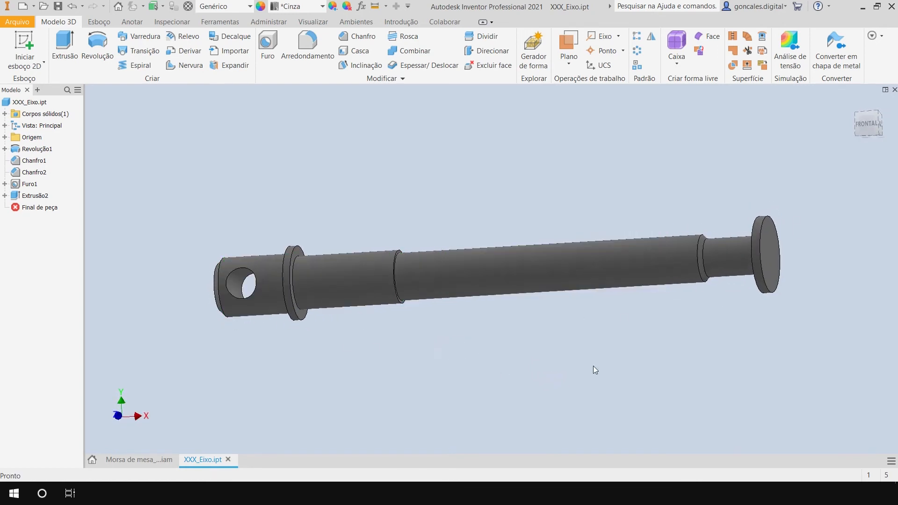
{"action": "middle_click_drag", "start_coordinate": [593, 366], "coordinate": [601, 360], "text": "shift"}
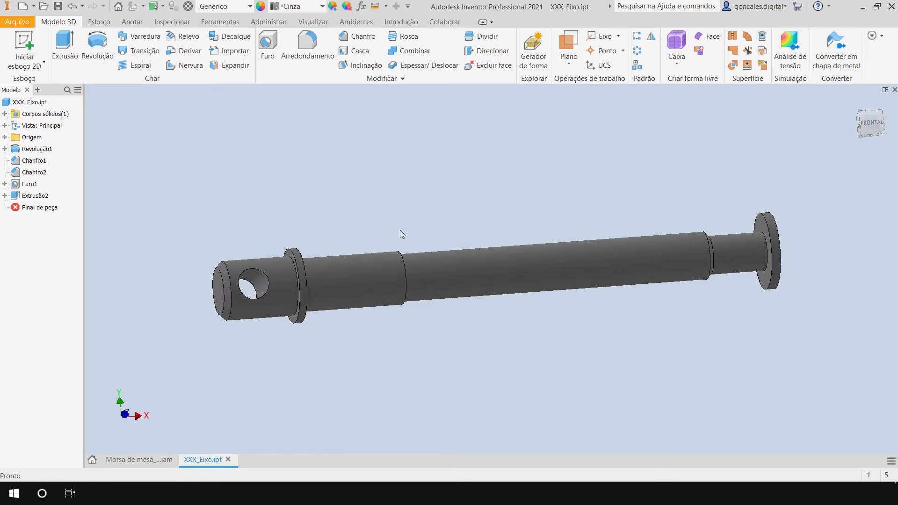
Examine in the vise assembly how the shaft's collar and end disc sit against the fixed jaw and bearing block.
{"action": "left_click", "coordinate": [135, 459]}
{"action": "middle_click_drag", "start_coordinate": [449, 300], "coordinate": [516, 264]}
{"action": "middle_click_drag", "start_coordinate": [507, 310], "coordinate": [507, 310], "text": "shift"}
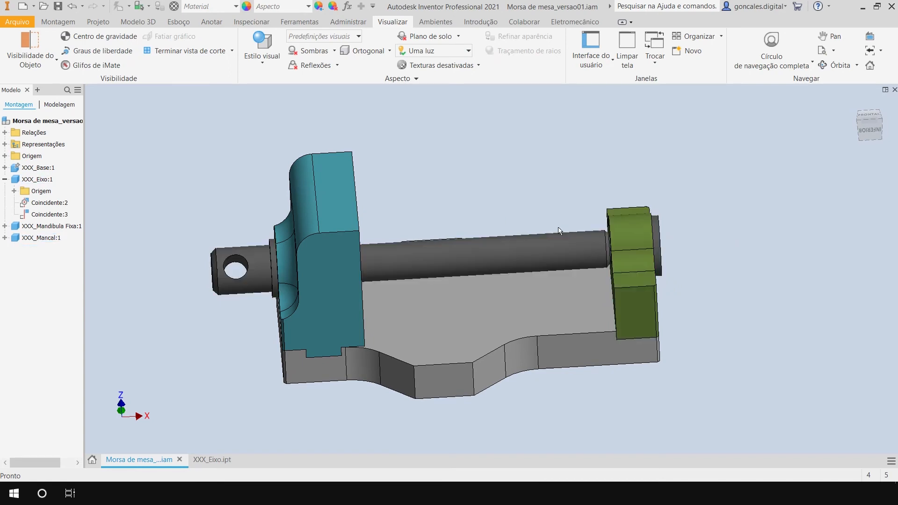
{"action": "left_click_drag", "start_coordinate": [519, 206], "coordinate": [522, 213]}
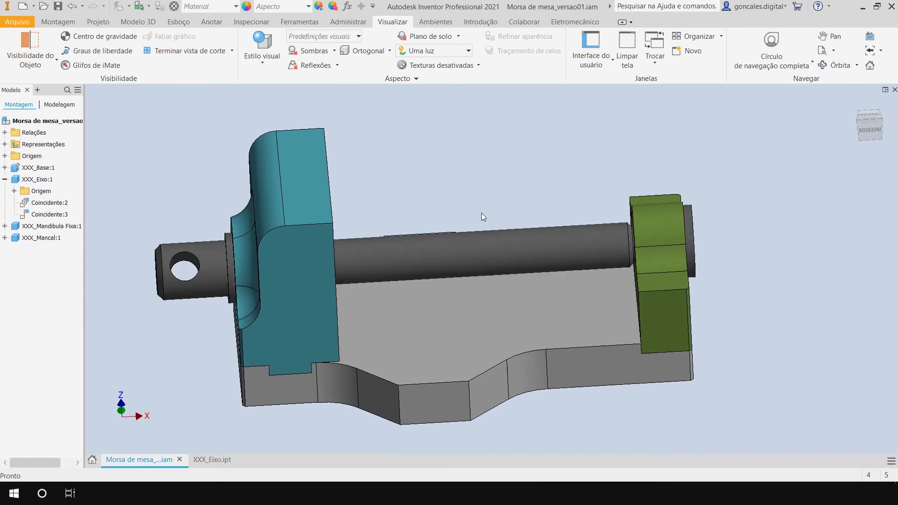
{"action": "middle_click_drag", "start_coordinate": [484, 214], "coordinate": [498, 214]}
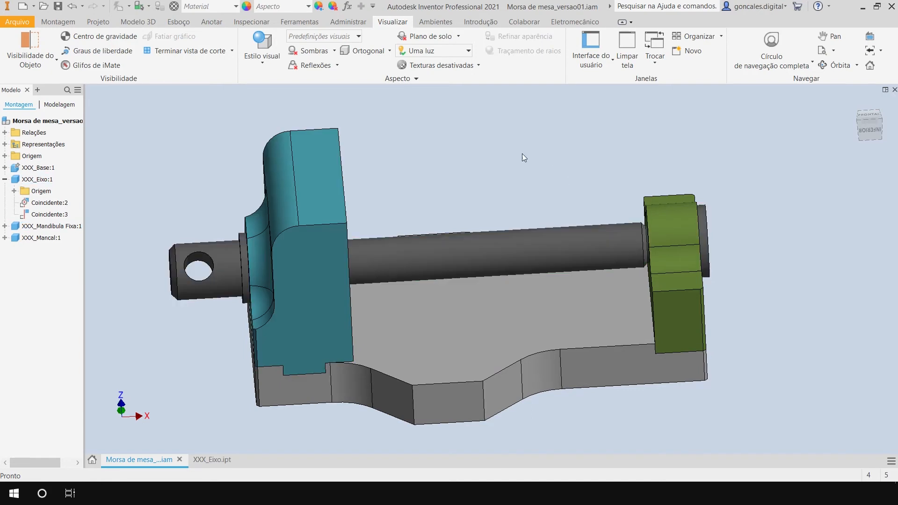
{"action": "middle_click_drag", "start_coordinate": [578, 324], "coordinate": [606, 322], "text": "shift"}
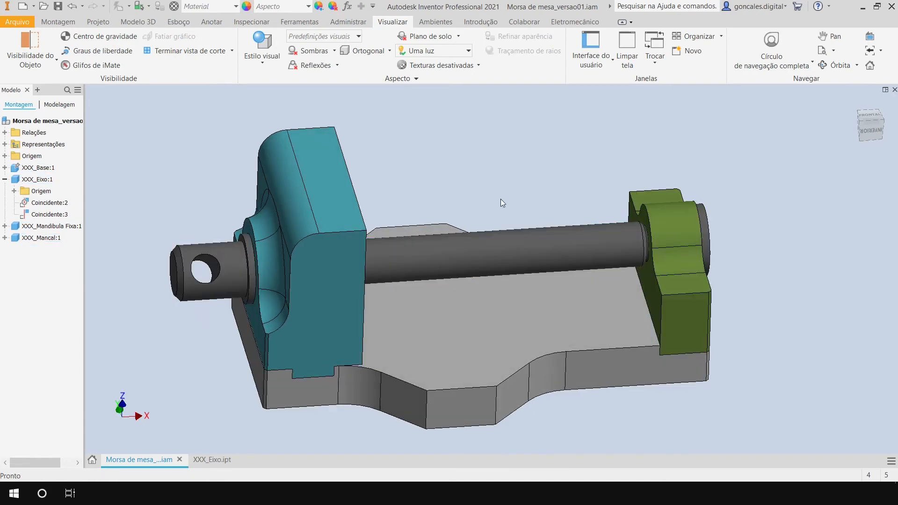
{"action": "middle_click_drag", "start_coordinate": [505, 202], "coordinate": [497, 178], "text": "shift"}
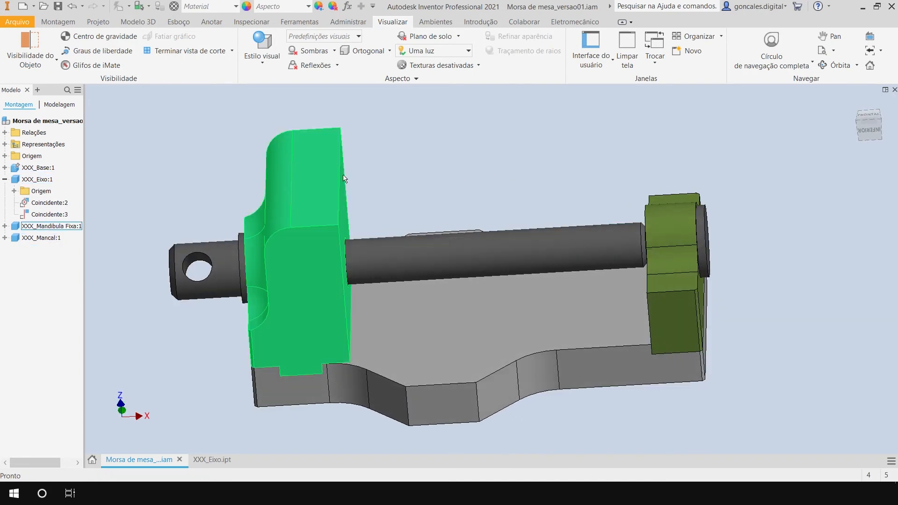
{"action": "middle_click_drag", "start_coordinate": [445, 158], "coordinate": [483, 160], "text": "shift"}
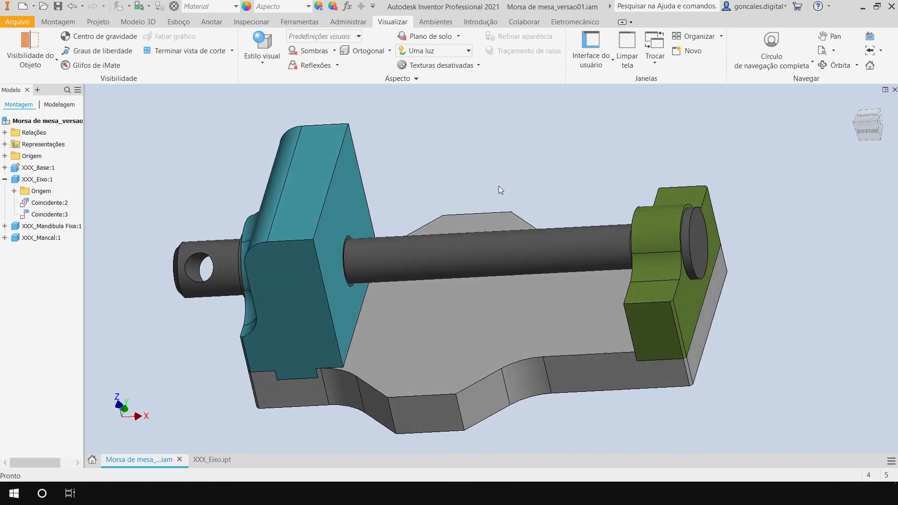
{"action": "mouse_move", "coordinate": [493, 192]}
{"action": "middle_mouse_down", "text": "shift"}
{"action": "mouse_move", "coordinate": [465, 189]}
{"action": "mouse_move", "coordinate": [481, 192]}
{"action": "middle_mouse_up", "text": "shift"}
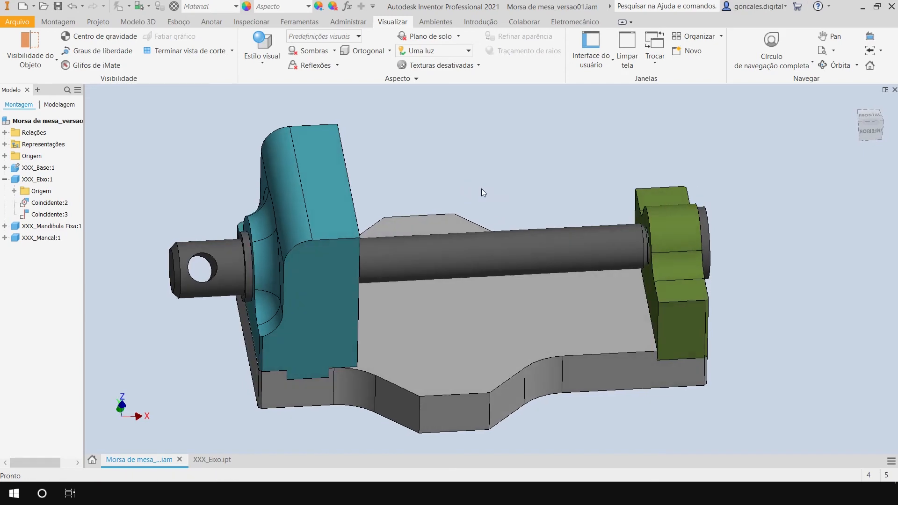
{"action": "middle_click_drag", "start_coordinate": [530, 179], "coordinate": [532, 186], "text": "shift"}
{"action": "middle_click_drag", "start_coordinate": [490, 262], "coordinate": [448, 302], "text": "shift"}
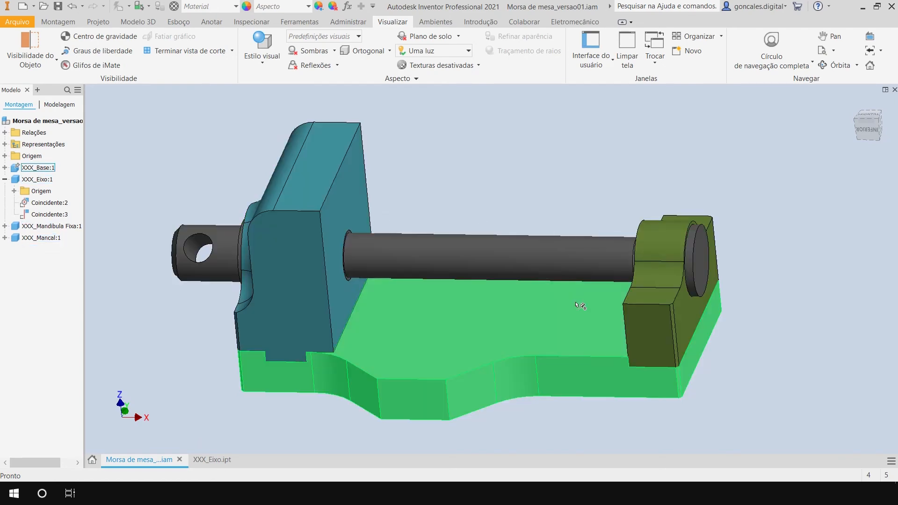
{"action": "middle_click_drag", "start_coordinate": [581, 305], "coordinate": [535, 323], "text": "shift"}
{"action": "middle_click_drag", "start_coordinate": [310, 219], "coordinate": [489, 343], "text": "shift"}
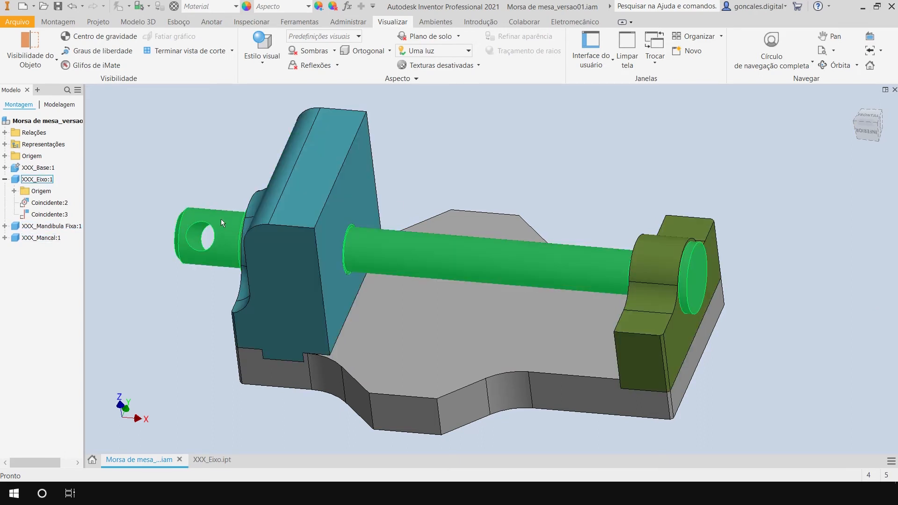
Delete the end disc extrusion from the XXX_Eixo part together with its consumed sketch.
{"action": "left_click", "coordinate": [214, 459]}
{"action": "middle_click_drag", "start_coordinate": [607, 374], "coordinate": [530, 363], "text": "shift"}
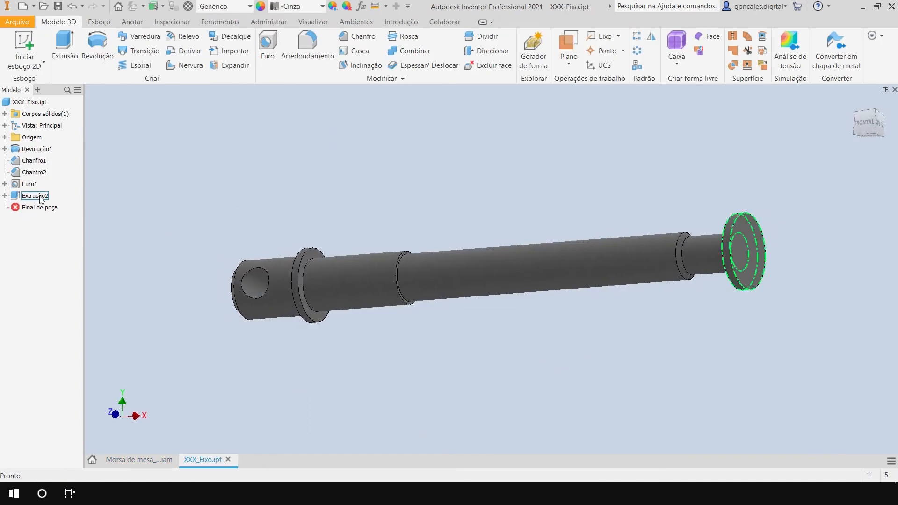
{"action": "right_click", "coordinate": [36, 196]}
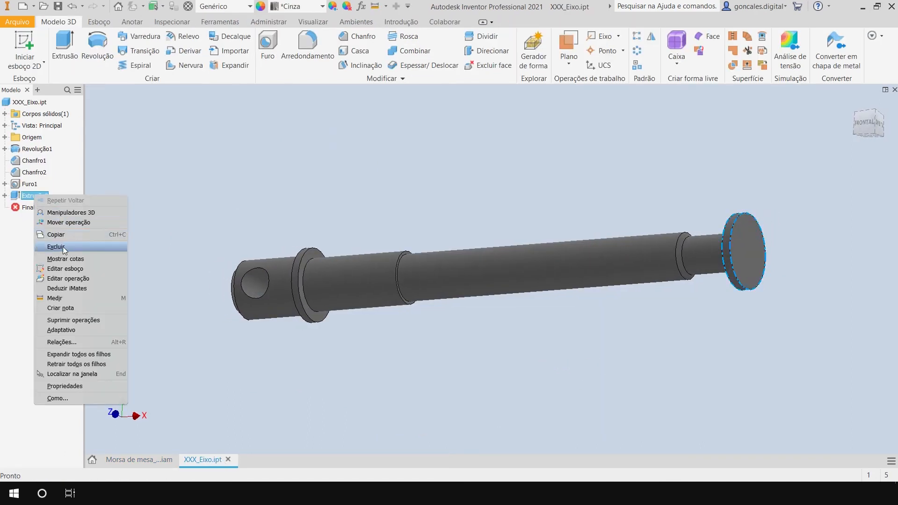
{"action": "left_click", "coordinate": [56, 247]}
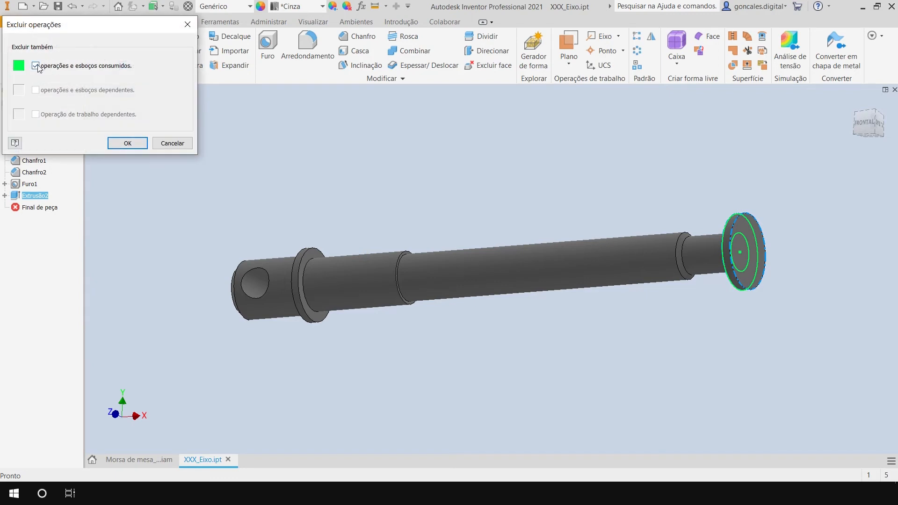
{"action": "left_click", "coordinate": [126, 143]}
Start a hole on the shaft's bearing-side end face, placing its centre point off-centre near the upper edge.
{"action": "middle_click_drag", "start_coordinate": [487, 196], "coordinate": [501, 202], "text": "shift"}
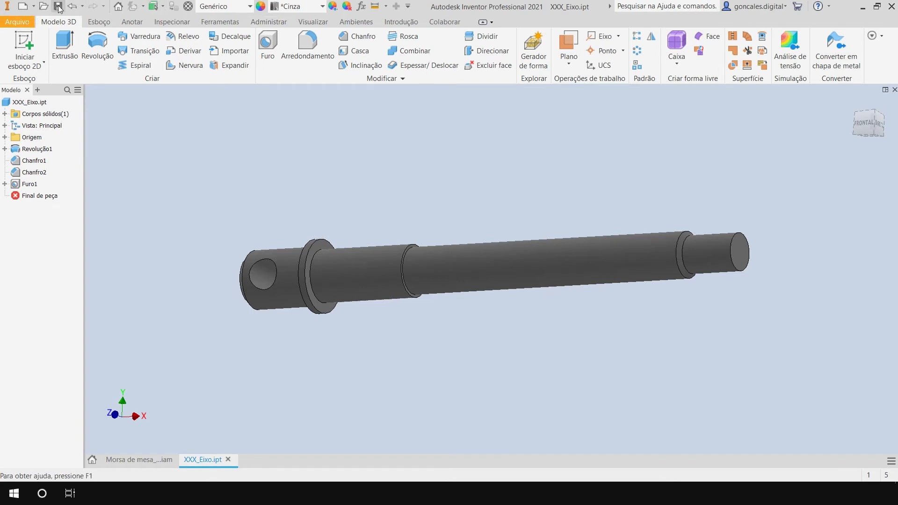
{"action": "middle_click_drag", "start_coordinate": [606, 172], "coordinate": [505, 205], "text": "shift"}
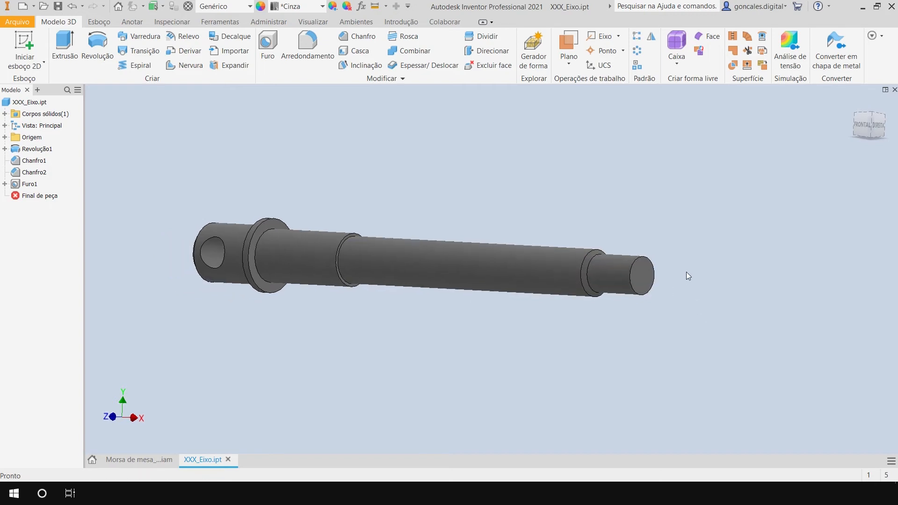
{"action": "scroll", "coordinate": [686, 271], "scroll_direction": "up", "scroll_amount": 5}
{"action": "scroll", "coordinate": [624, 267], "scroll_direction": "down", "scroll_amount": 3}
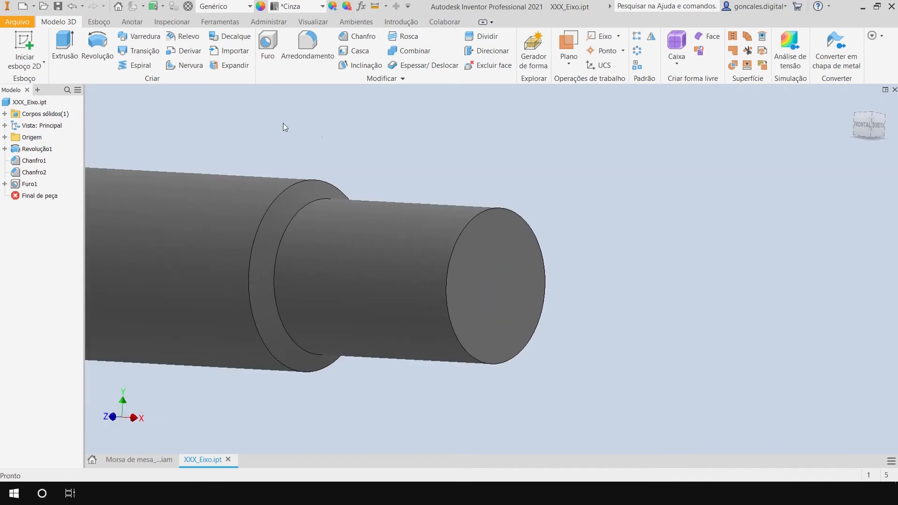
{"action": "left_click", "coordinate": [267, 47]}
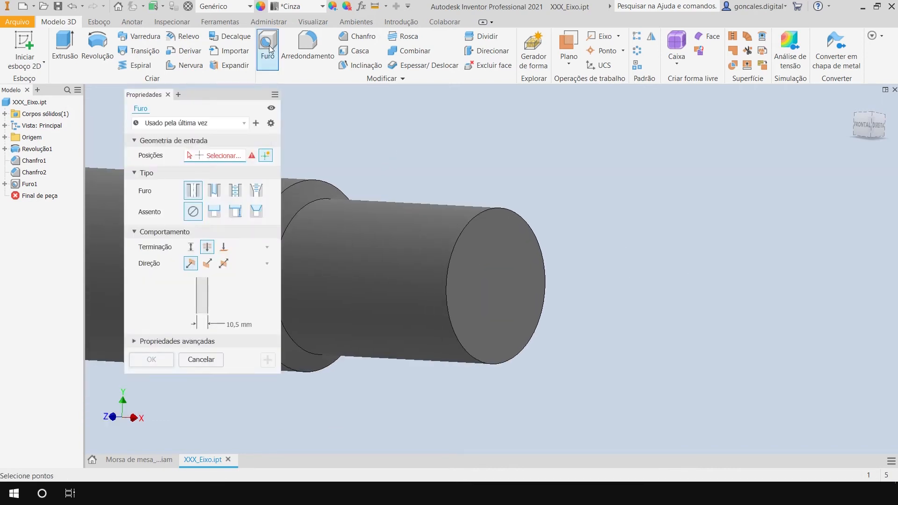
{"action": "middle_click_drag", "start_coordinate": [487, 150], "coordinate": [555, 162]}
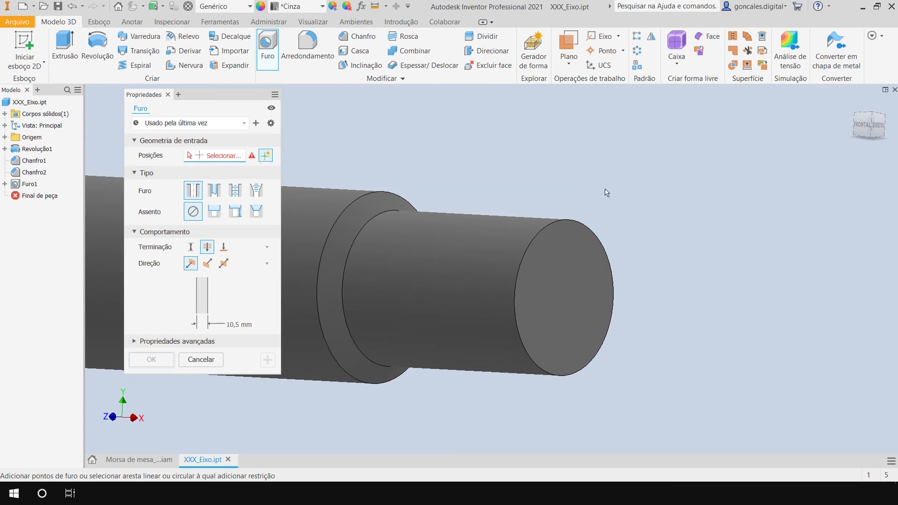
{"action": "left_click", "coordinate": [585, 241]}
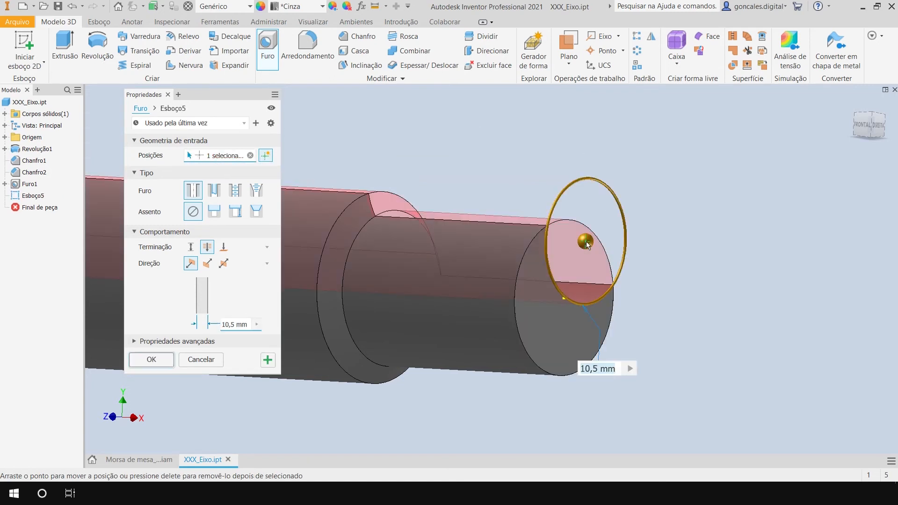
Move the hole's centre point within its placement sketch, and make the hole concentric with the end face's circular edge.
{"action": "left_click", "coordinate": [174, 110]}
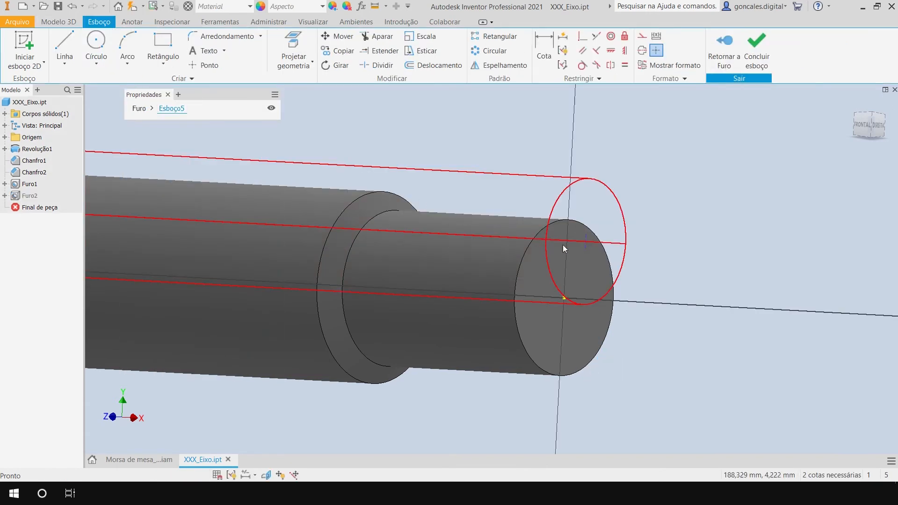
{"action": "left_click_drag", "start_coordinate": [585, 240], "coordinate": [555, 270]}
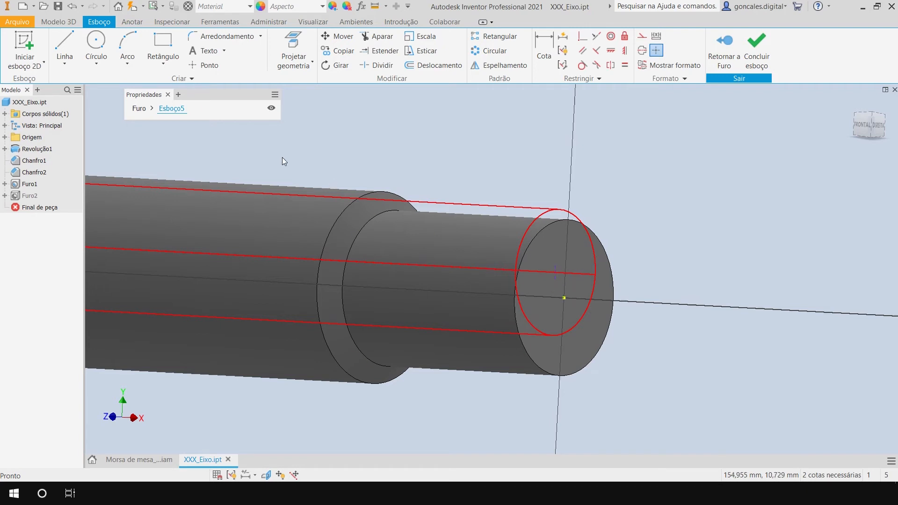
{"action": "left_click", "coordinate": [139, 110]}
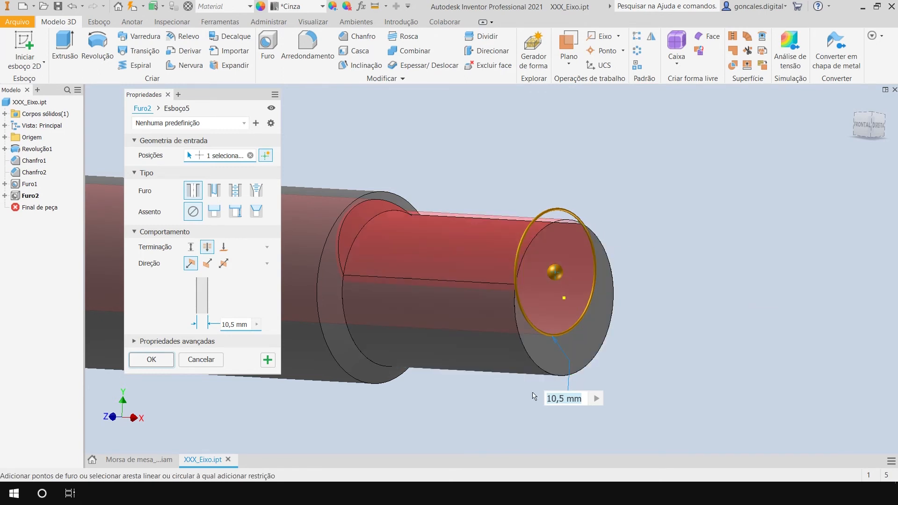
{"action": "left_click", "coordinate": [613, 269]}
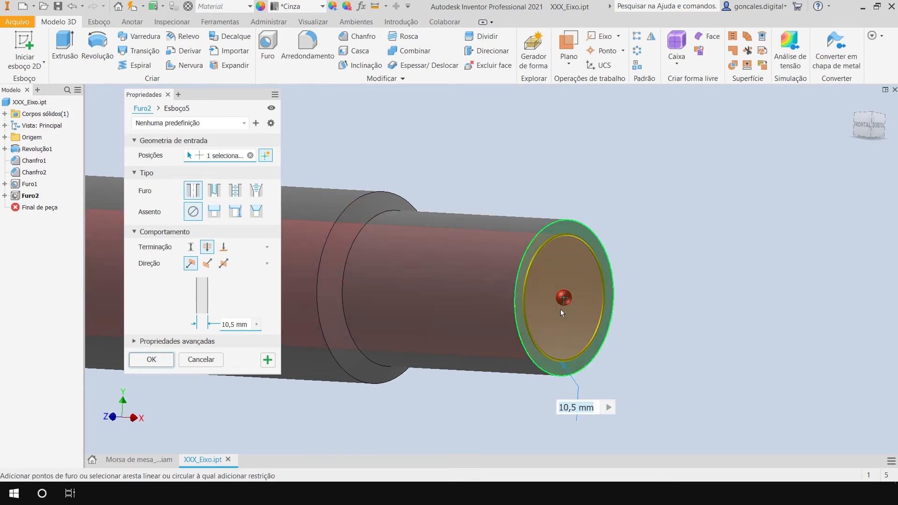
Change the end-face hole to a tapped hole with the ISO Metric profile thread type.
{"action": "mouse_move", "coordinate": [686, 275]}
{"action": "middle_mouse_down", "text": "shift"}
{"action": "mouse_move", "coordinate": [671, 263]}
{"action": "mouse_move", "coordinate": [742, 260]}
{"action": "mouse_move", "coordinate": [693, 269]}
{"action": "middle_mouse_up", "text": "shift"}
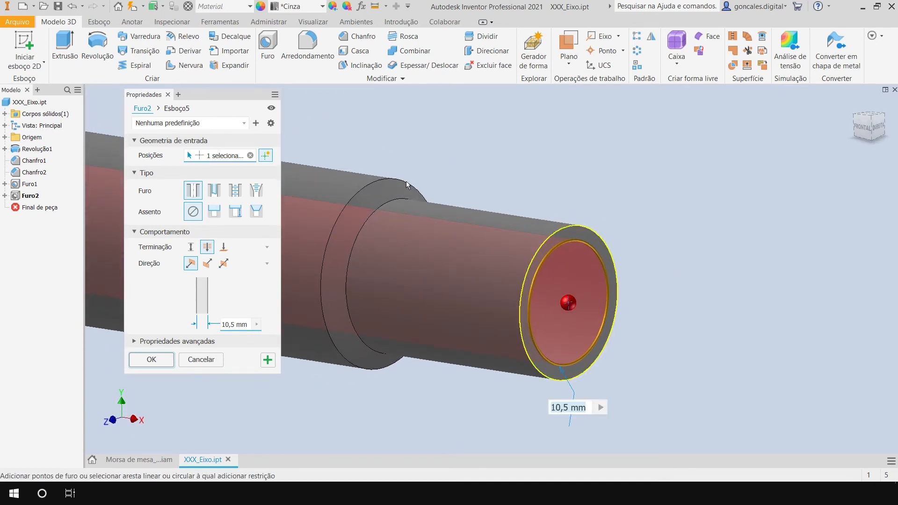
{"action": "scroll", "coordinate": [637, 267], "scroll_direction": "down", "scroll_amount": 5}
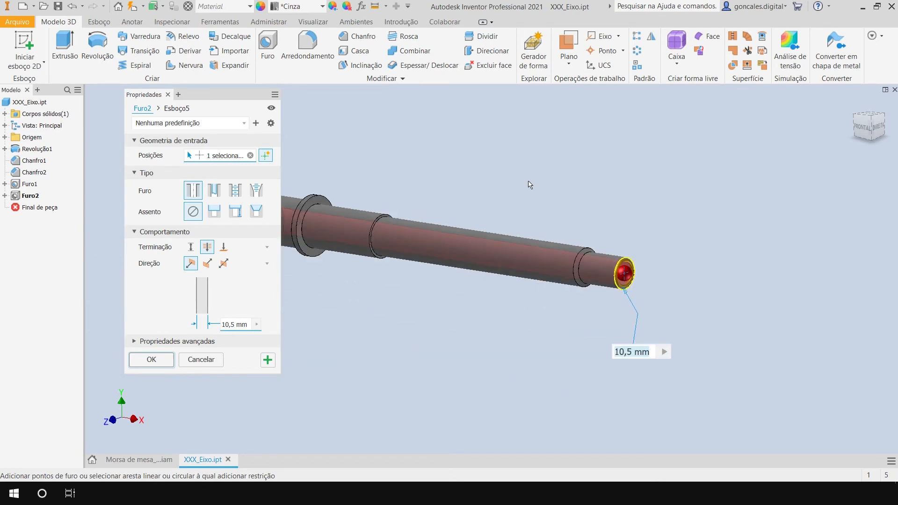
{"action": "middle_click_drag", "start_coordinate": [528, 185], "coordinate": [582, 212]}
{"action": "scroll", "coordinate": [705, 298], "scroll_direction": "up", "scroll_amount": 6}
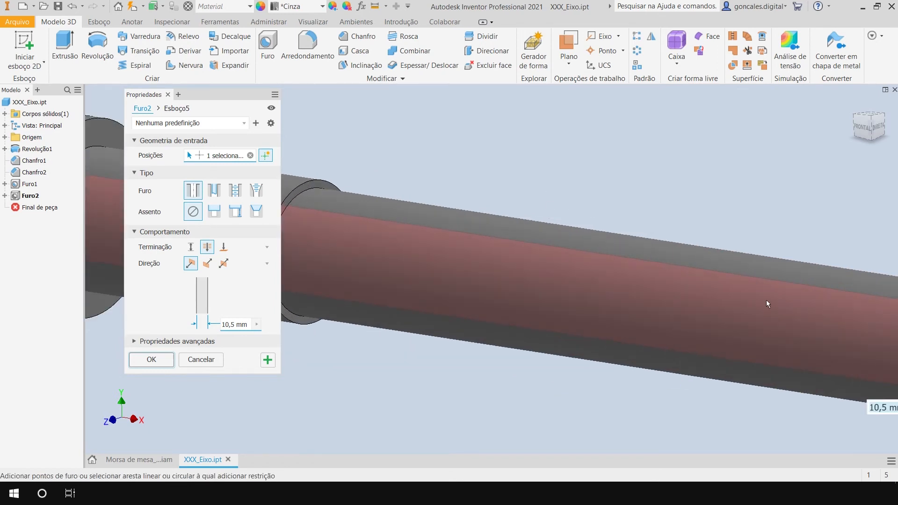
{"action": "scroll", "coordinate": [641, 263], "scroll_direction": "down", "scroll_amount": 4}
{"action": "middle_click_drag", "start_coordinate": [674, 262], "coordinate": [603, 271], "text": "shift"}
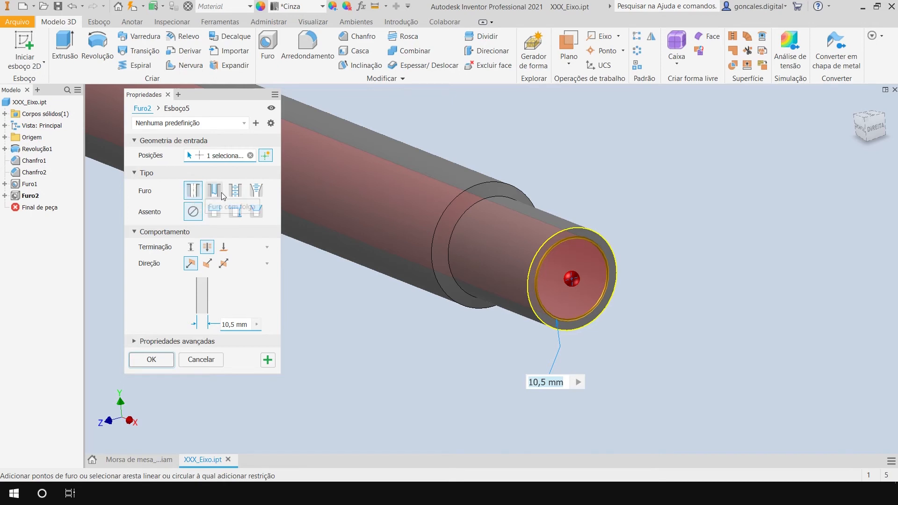
{"action": "left_click", "coordinate": [237, 193]}
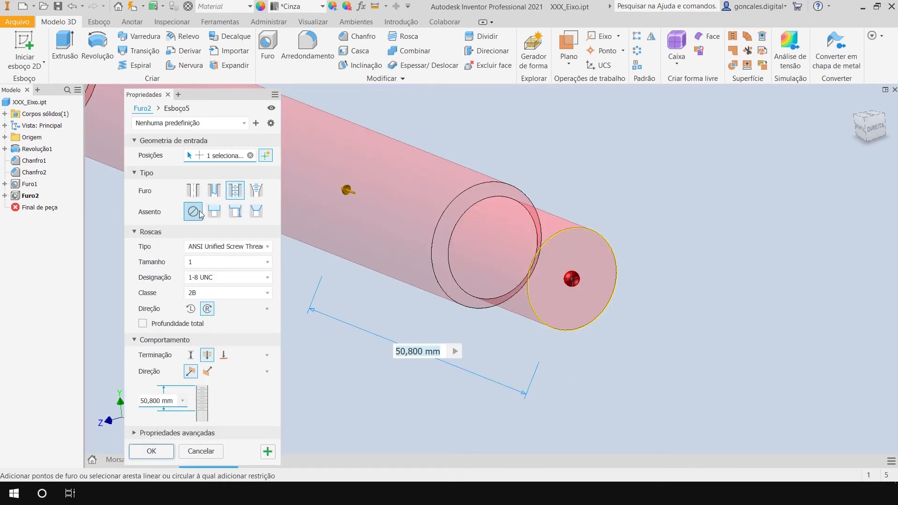
{"action": "left_click", "coordinate": [218, 249]}
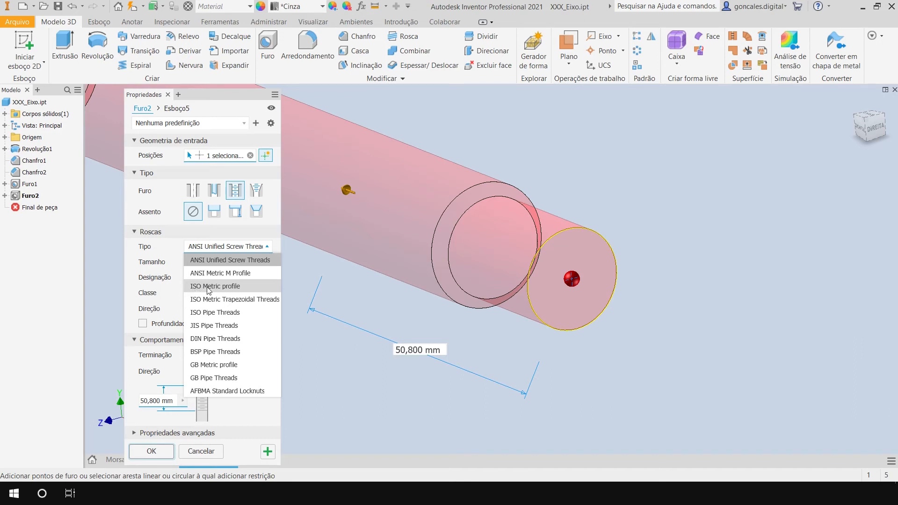
{"action": "left_click", "coordinate": [237, 286]}
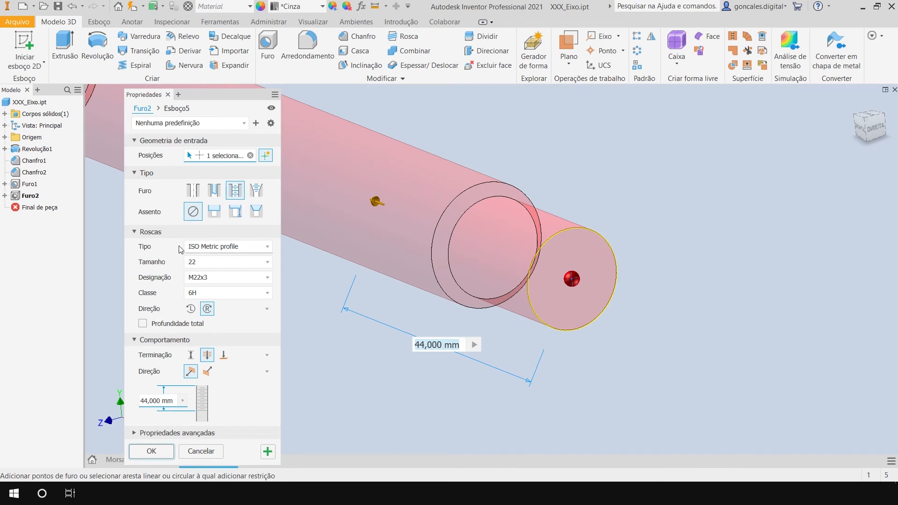
Set the nominal thread size of the tapped end hole to 8.
{"action": "mouse_move", "coordinate": [623, 220]}
{"action": "middle_mouse_down", "text": "shift"}
{"action": "mouse_move", "coordinate": [694, 219]}
{"action": "mouse_move", "coordinate": [627, 221]}
{"action": "middle_mouse_up", "text": "shift"}
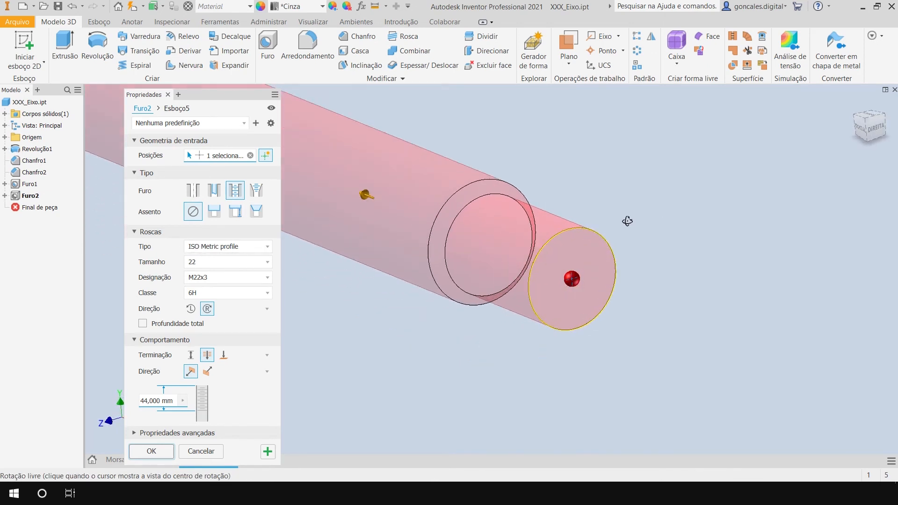
{"action": "middle_click_drag", "start_coordinate": [516, 170], "coordinate": [541, 188]}
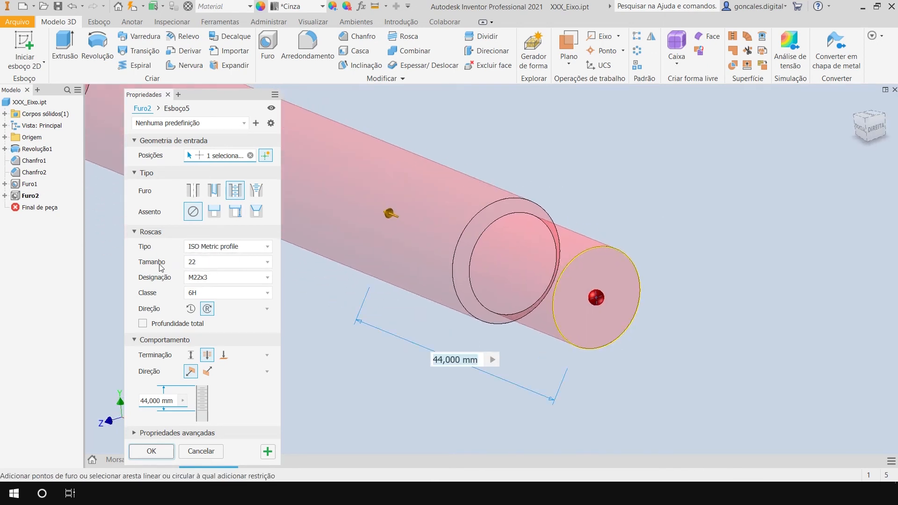
{"action": "left_click", "coordinate": [204, 265]}
{"action": "left_click", "coordinate": [314, 318]}
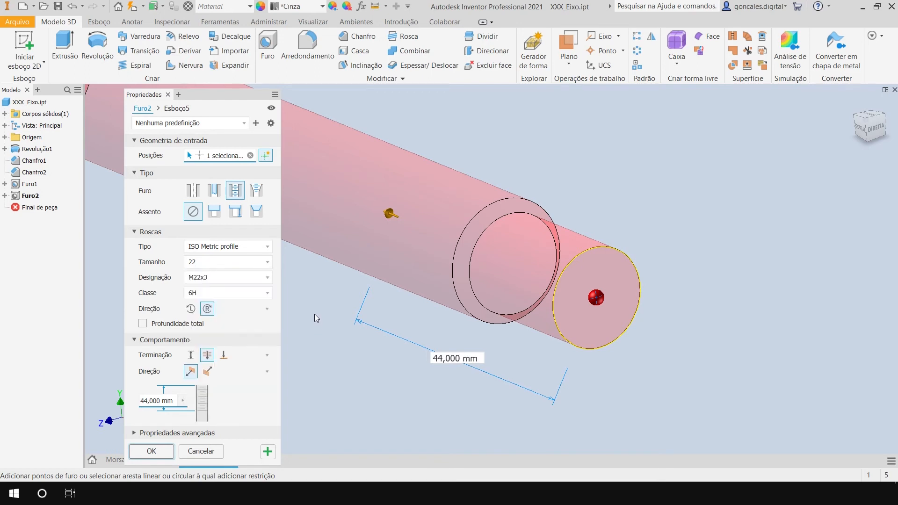
{"action": "left_click", "coordinate": [216, 263]}
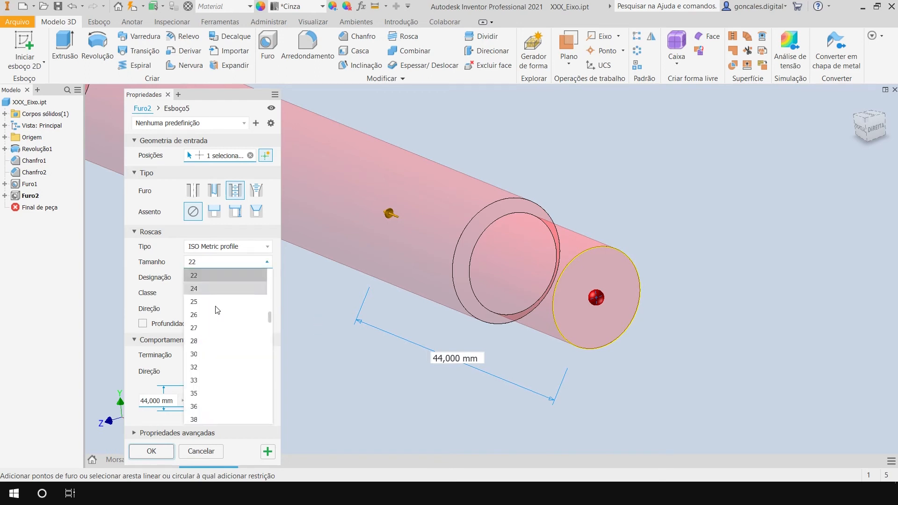
{"action": "scroll", "coordinate": [215, 327], "scroll_direction": "up", "scroll_amount": 5}
{"action": "left_click", "coordinate": [210, 328]}
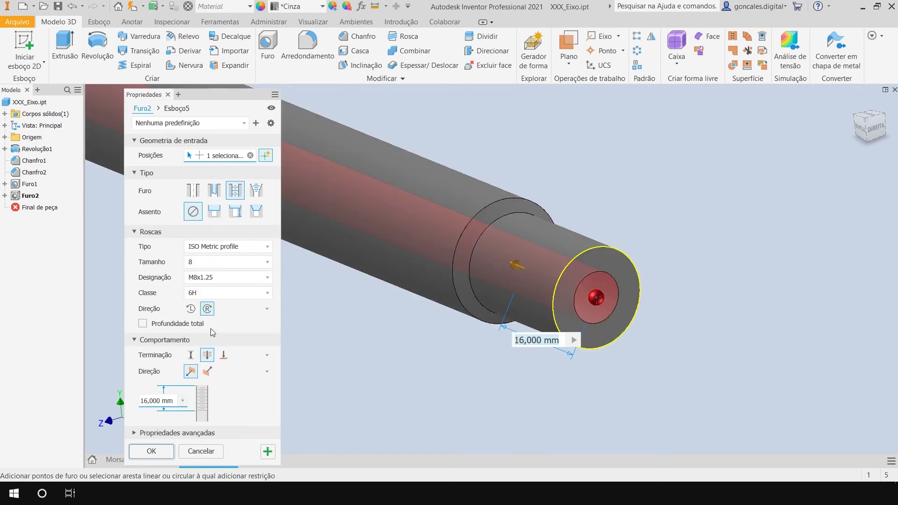
Choose the M8x1.25 designation for the tapped hole and keep thread class 6H.
{"action": "left_click", "coordinate": [212, 279]}
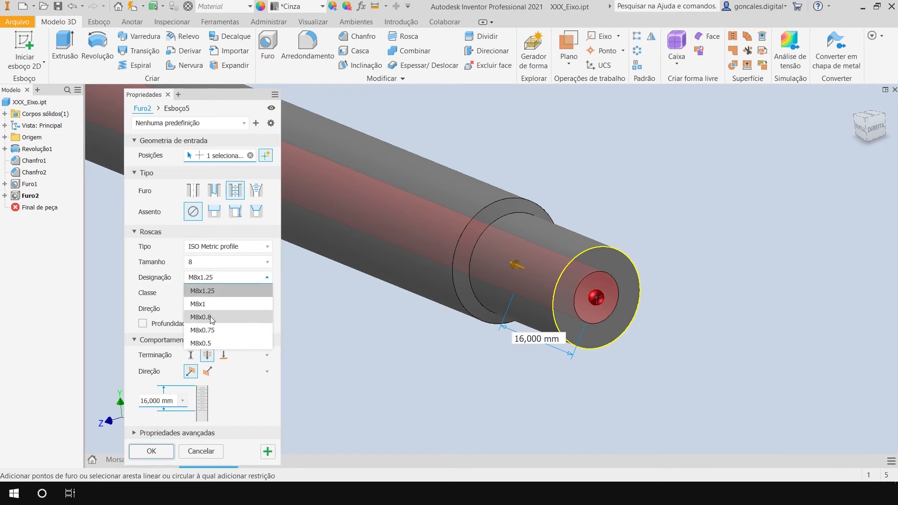
{"action": "left_click", "coordinate": [358, 293]}
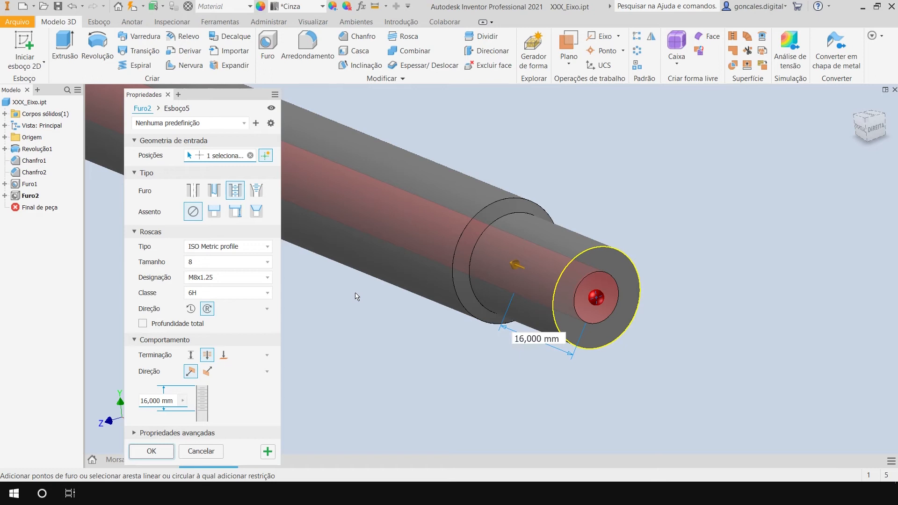
{"action": "left_click", "coordinate": [239, 279]}
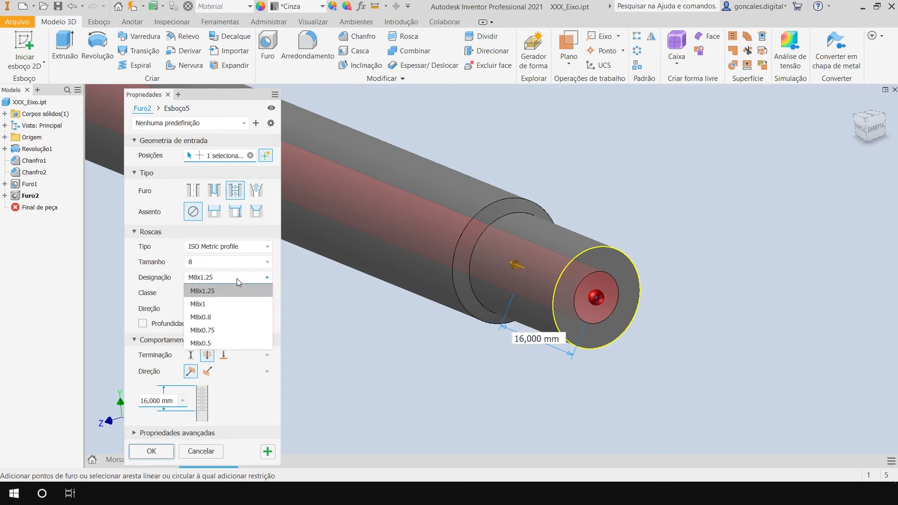
{"action": "left_click", "coordinate": [211, 292]}
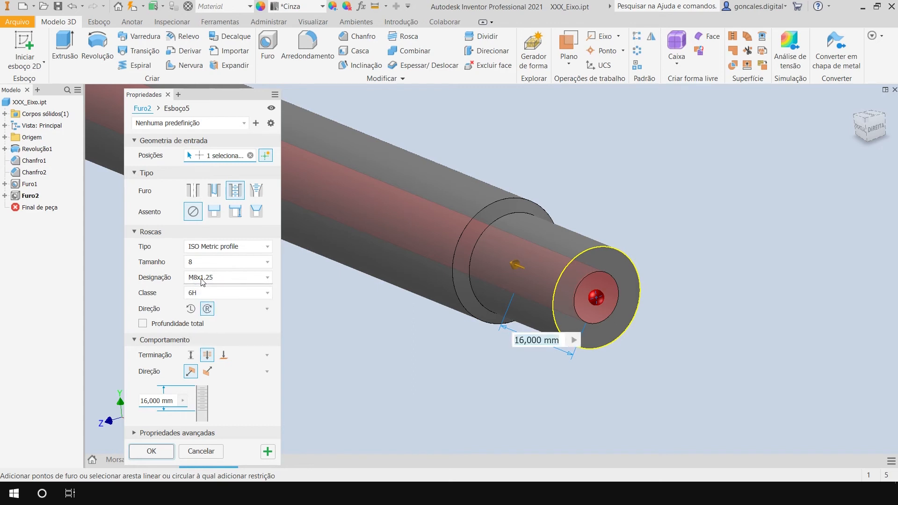
{"action": "left_click", "coordinate": [221, 279]}
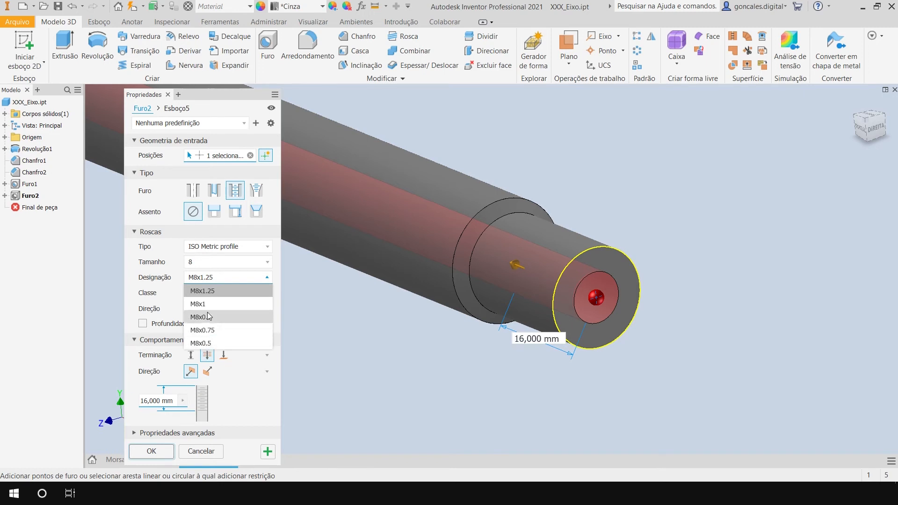
{"action": "left_click", "coordinate": [219, 290]}
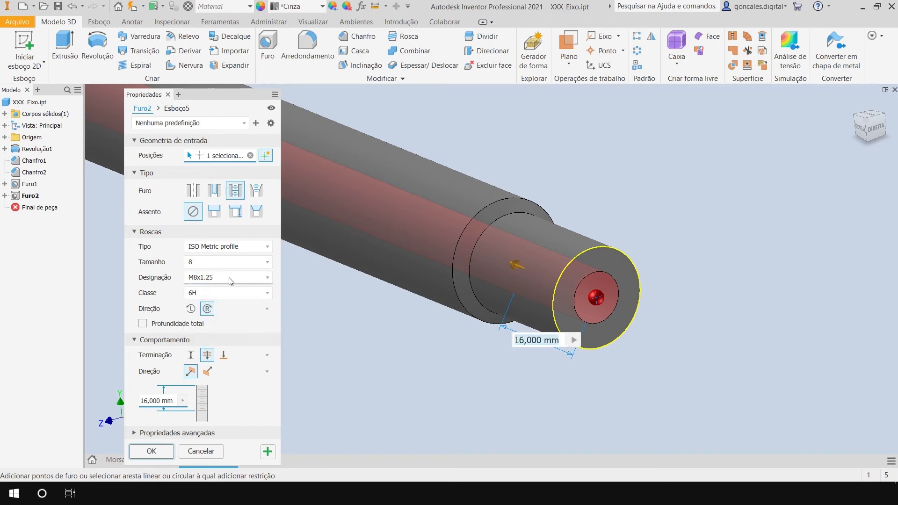
{"action": "left_click", "coordinate": [211, 294]}
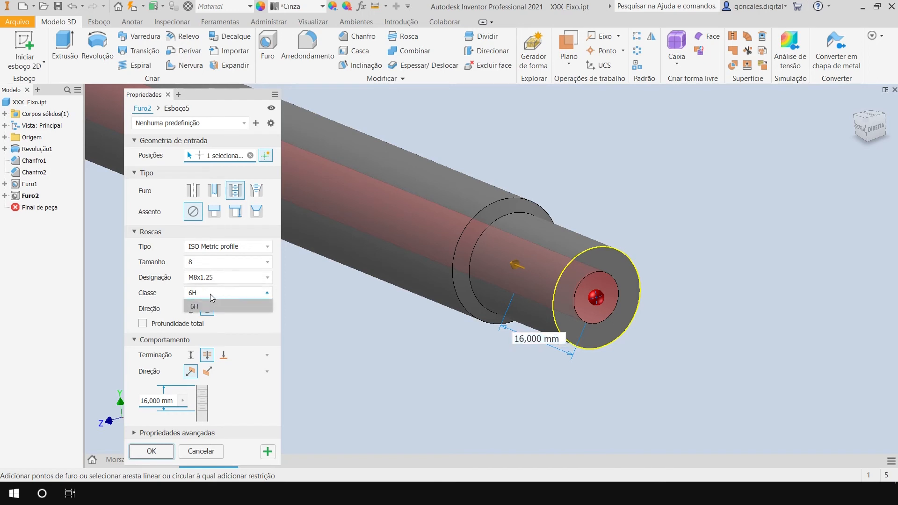
{"action": "left_click", "coordinate": [213, 295]}
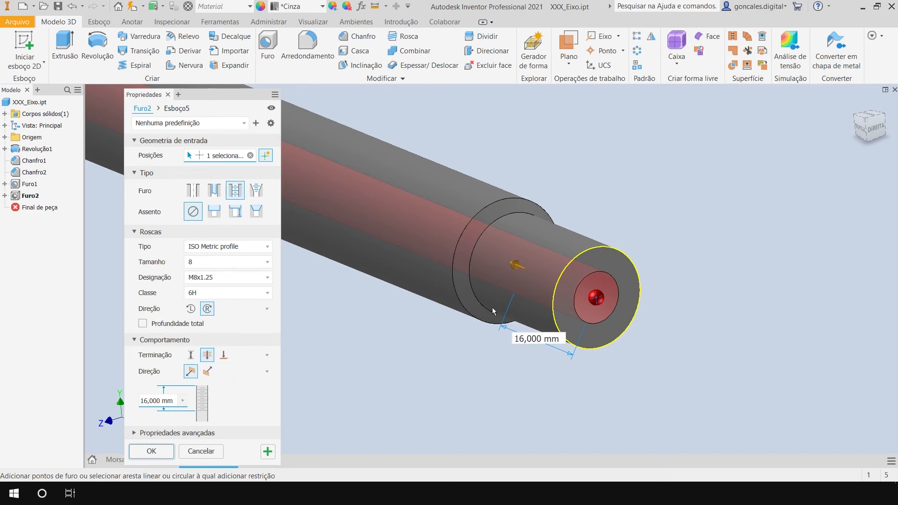
Set the tapped hole's termination to a distance instead of through all, and open its thread depth for editing.
{"action": "left_click", "coordinate": [191, 355]}
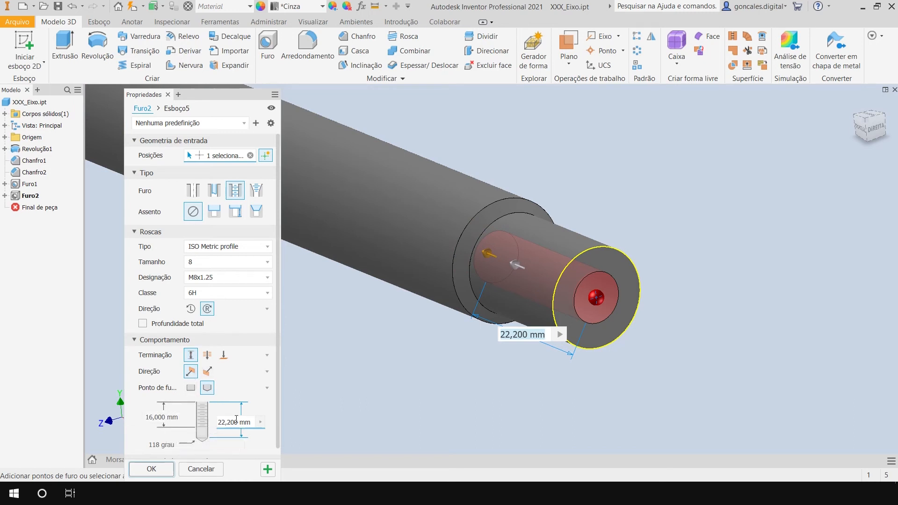
{"action": "left_click_drag", "start_coordinate": [226, 421], "coordinate": [251, 421]}
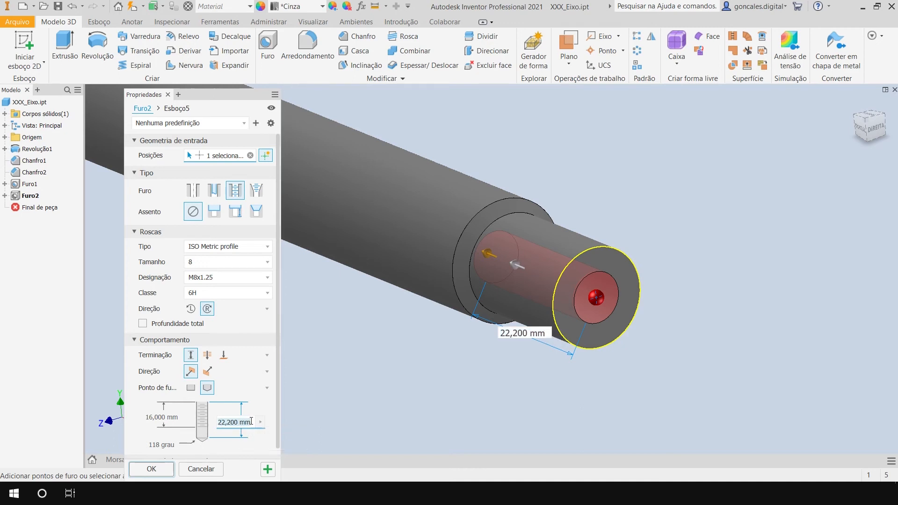
{"action": "left_click", "coordinate": [161, 417]}
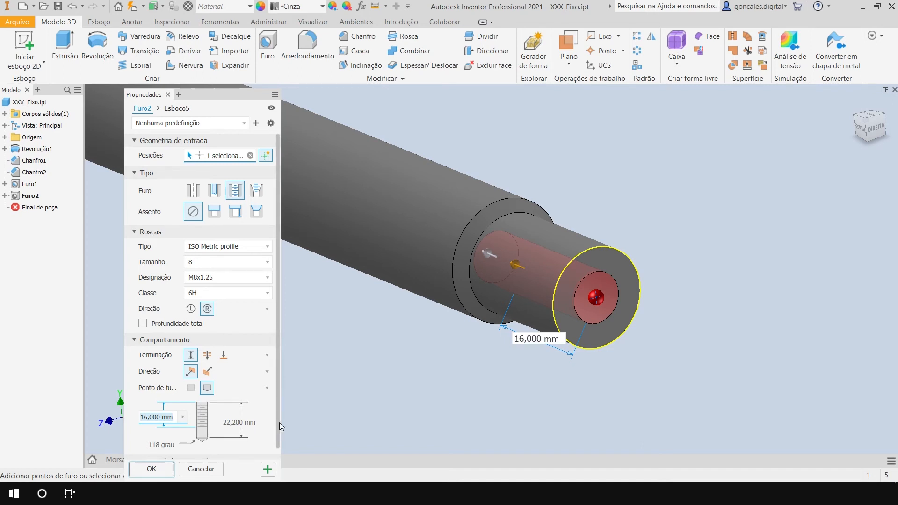
{"action": "scroll", "coordinate": [279, 422], "scroll_direction": "down", "scroll_amount": 1}
{"action": "scroll", "coordinate": [280, 429], "scroll_direction": "down", "scroll_amount": 1}
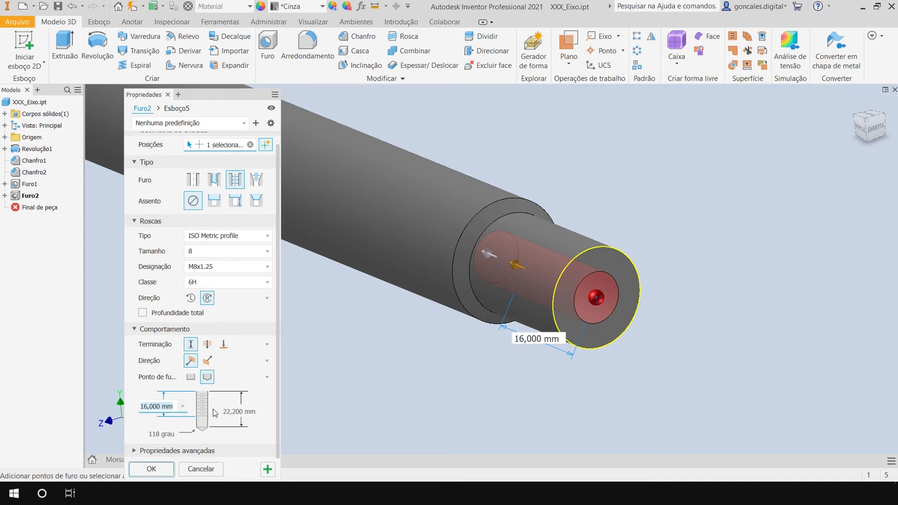
Set the thread depth of the M8x1.25 end-face hole to 21 mm.
{"action": "left_click", "coordinate": [171, 407]}
{"action": "left_click_drag", "start_coordinate": [142, 407], "coordinate": [174, 407]}
{"action": "left_click", "coordinate": [174, 407]}
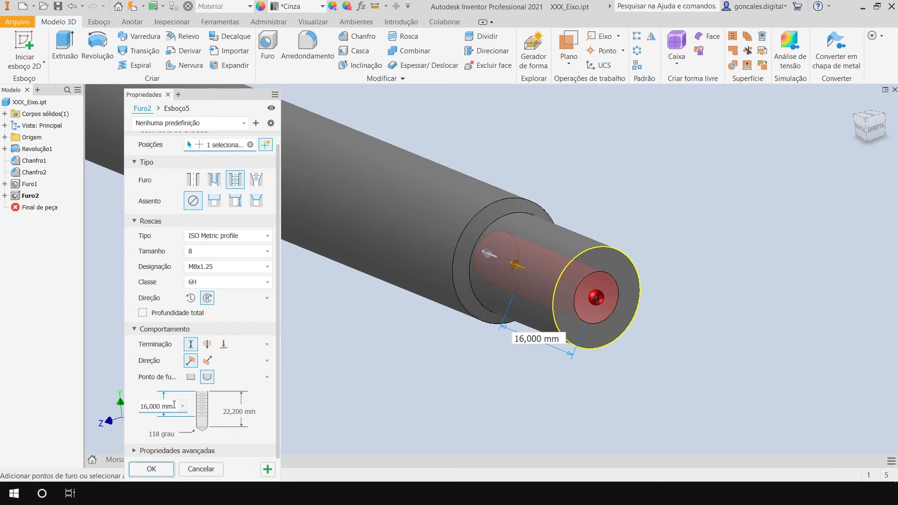
{"action": "left_click_drag", "start_coordinate": [174, 406], "coordinate": [140, 407]}
{"action": "type", "text": "21"}
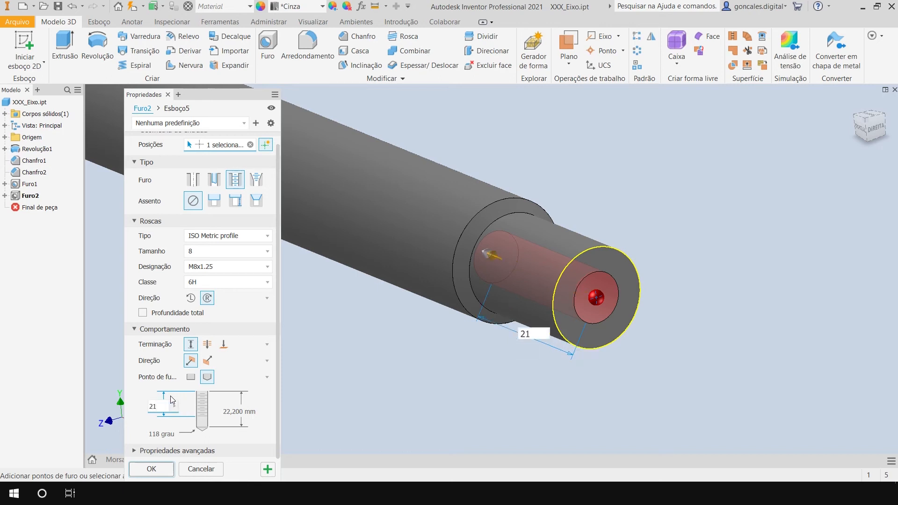
{"action": "key", "text": "Tab"}
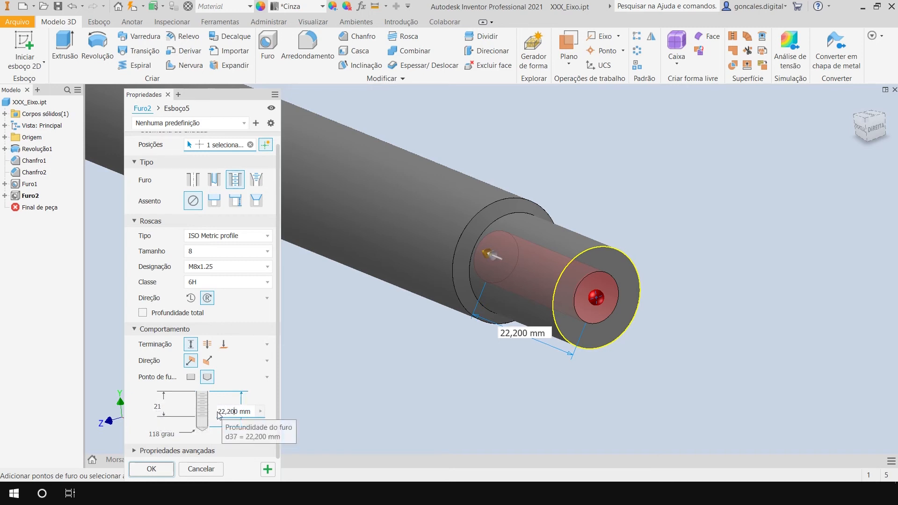
Set the drilled depth of the tapped end hole to 26 mm and complete the hole feature.
{"action": "left_click_drag", "start_coordinate": [220, 415], "coordinate": [256, 412]}
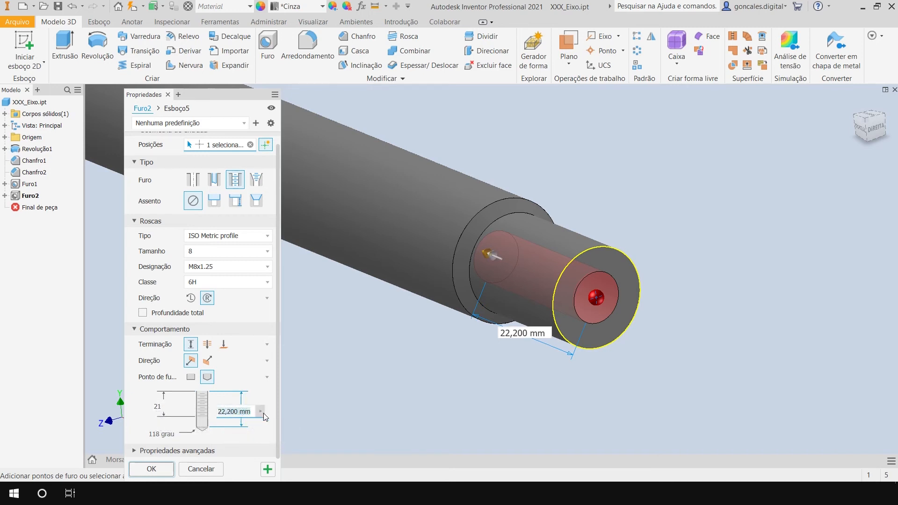
{"action": "type", "text": "26"}
{"action": "left_click", "coordinate": [170, 406]}
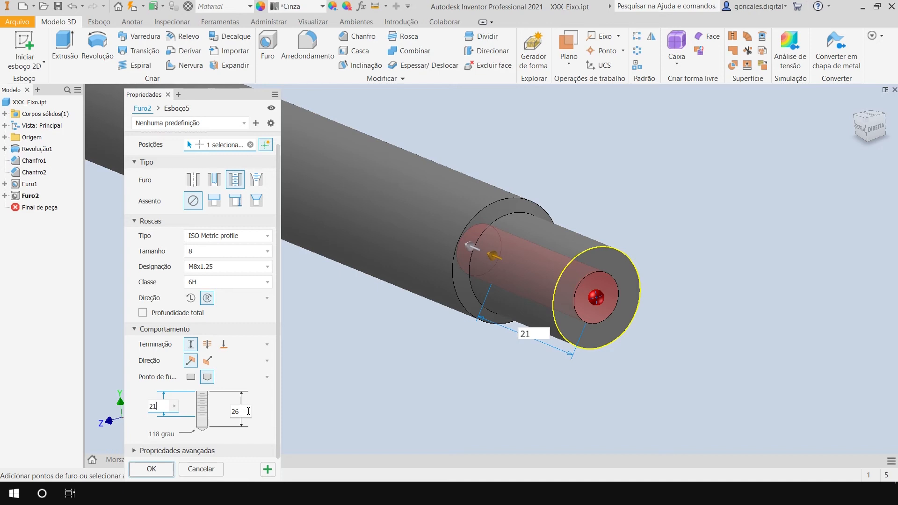
{"action": "left_click", "coordinate": [161, 406]}
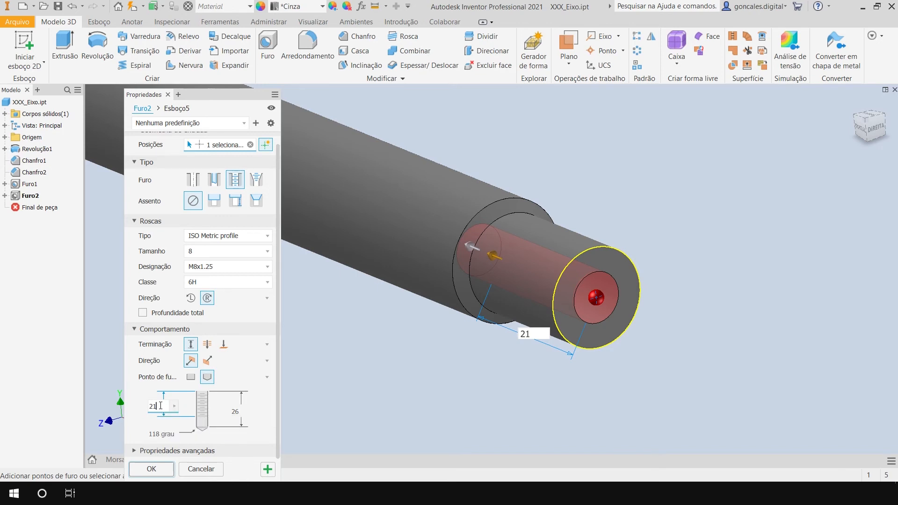
{"action": "left_click", "coordinate": [244, 414]}
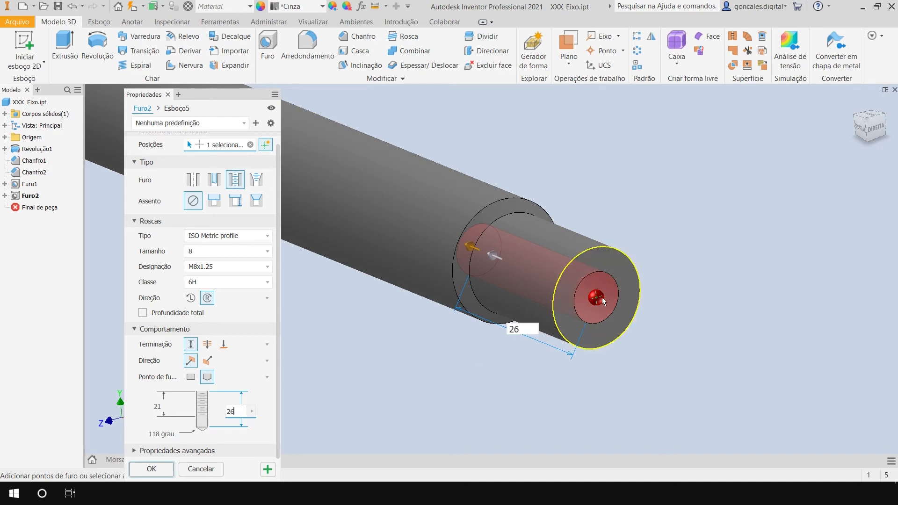
{"action": "left_click", "coordinate": [176, 109]}
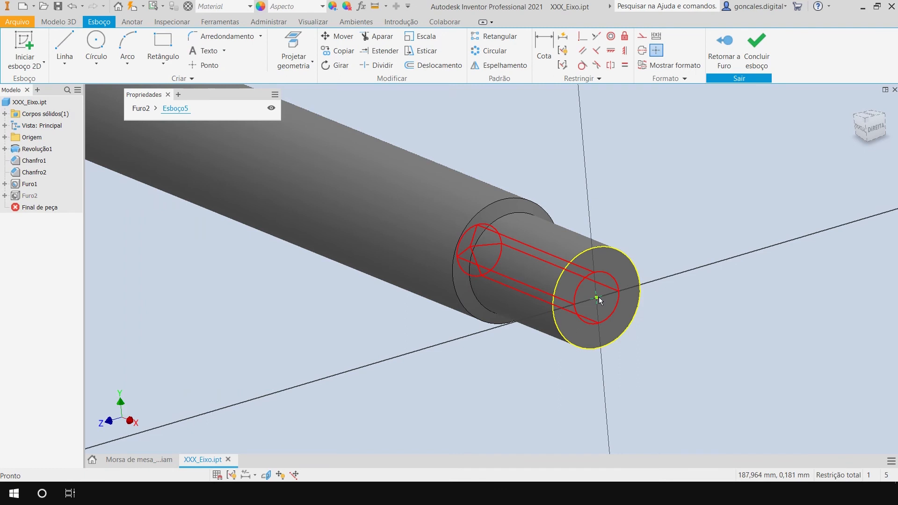
{"action": "left_click", "coordinate": [754, 53]}
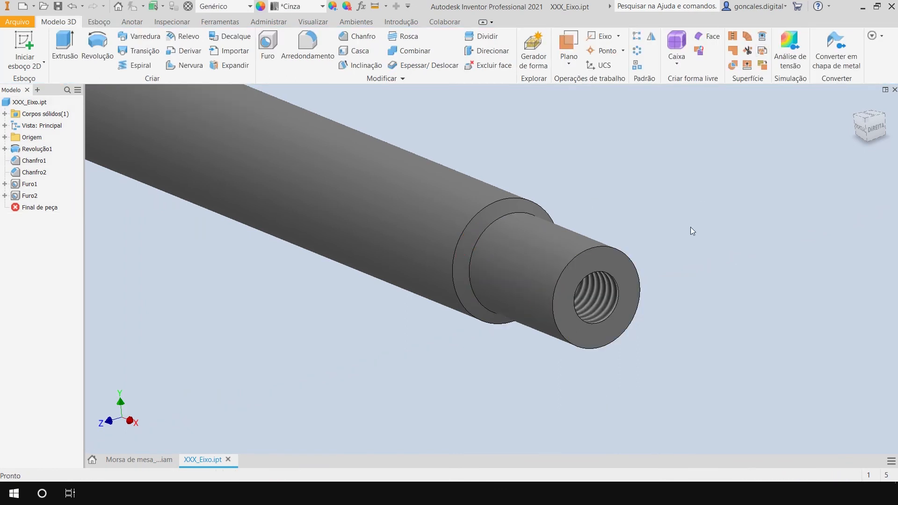
Examine the threaded hole in the shaft's end face up close and from several angles.
{"action": "middle_click_drag", "start_coordinate": [649, 322], "coordinate": [537, 321], "text": "shift"}
{"action": "middle_click_drag", "start_coordinate": [481, 375], "coordinate": [577, 373], "text": "shift"}
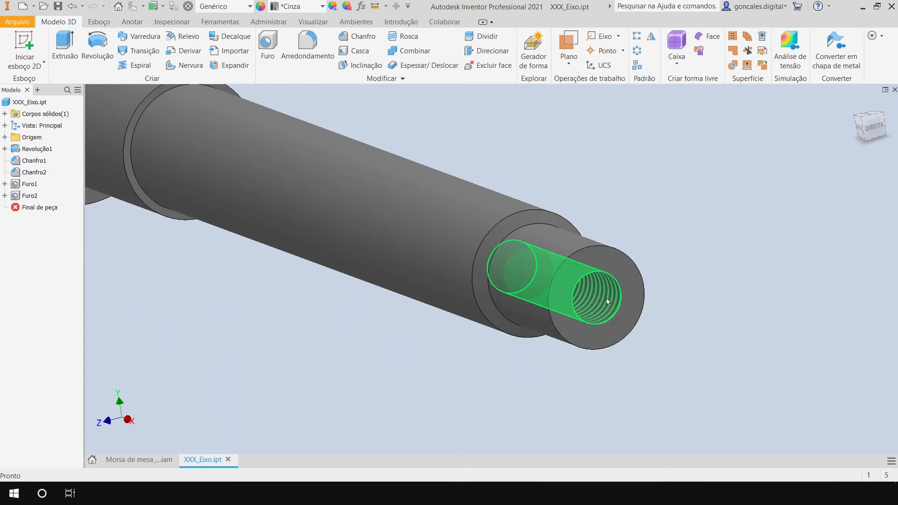
{"action": "scroll", "coordinate": [607, 301], "scroll_direction": "up", "scroll_amount": 5}
{"action": "middle_click_drag", "start_coordinate": [630, 353], "coordinate": [681, 300], "text": "shift"}
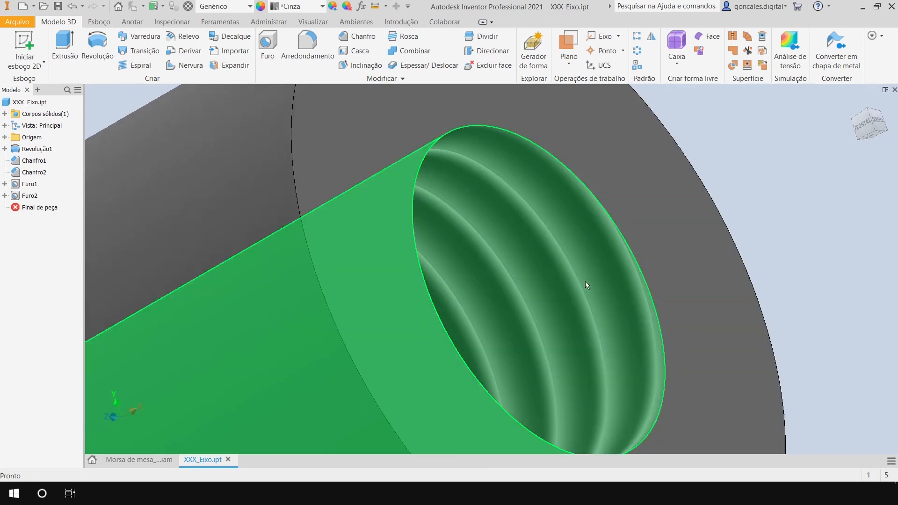
{"action": "scroll", "coordinate": [579, 286], "scroll_direction": "down", "scroll_amount": 3}
{"action": "scroll", "coordinate": [645, 302], "scroll_direction": "up", "scroll_amount": 6}
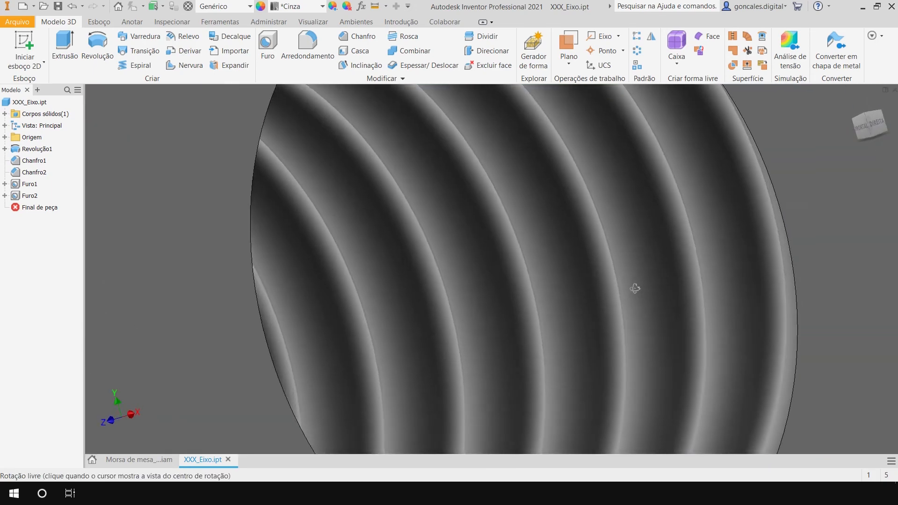
{"action": "scroll", "coordinate": [661, 287], "scroll_direction": "down", "scroll_amount": 3}
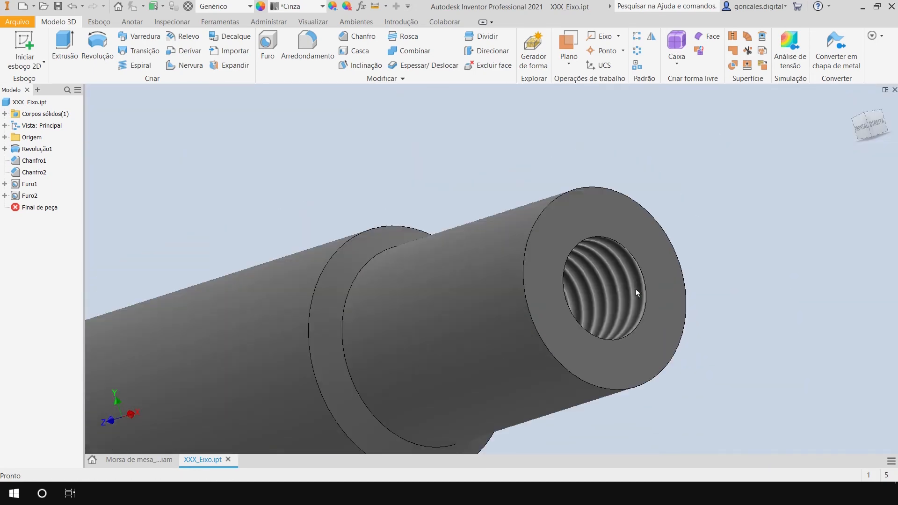
{"action": "middle_click_drag", "start_coordinate": [623, 275], "coordinate": [716, 238], "text": "shift"}
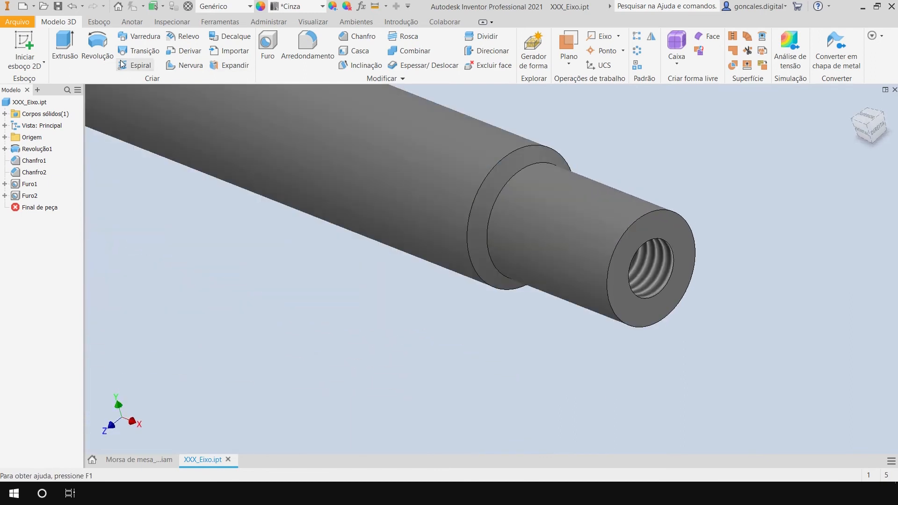
Show the shaft in a half section view cut along the XY origin plane.
{"action": "left_click", "coordinate": [313, 22]}
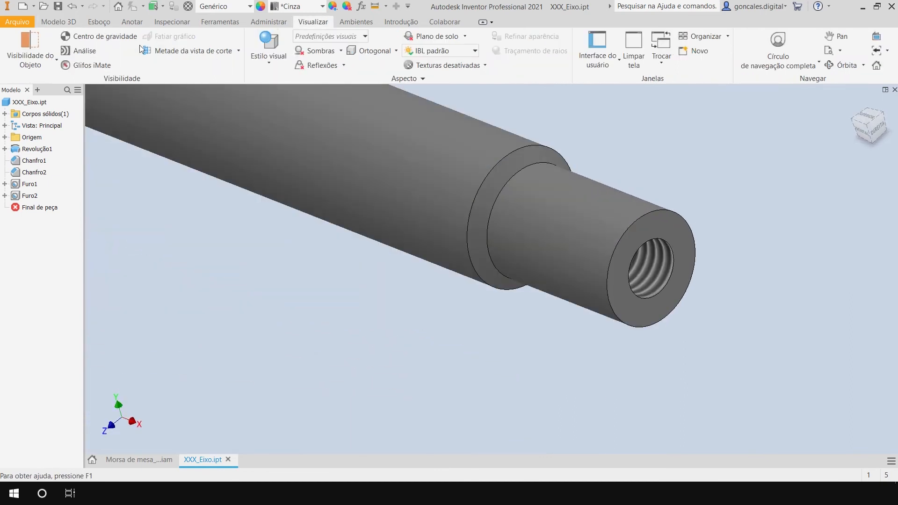
{"action": "left_click", "coordinate": [222, 52]}
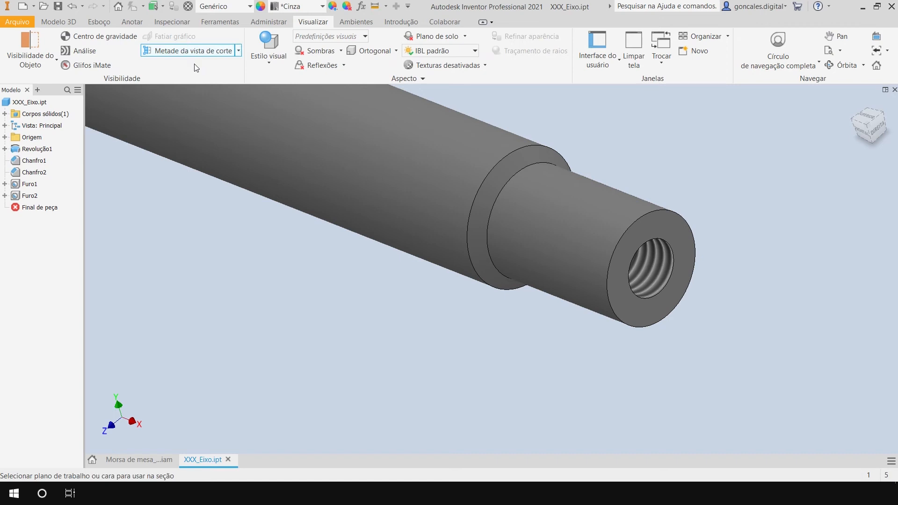
{"action": "scroll", "coordinate": [292, 278], "scroll_direction": "up", "scroll_amount": 5}
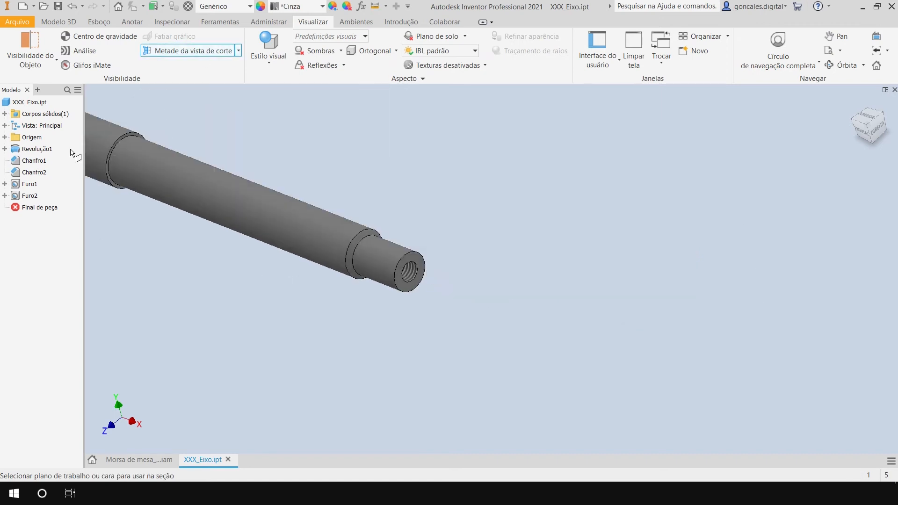
{"action": "left_click", "coordinate": [4, 137]}
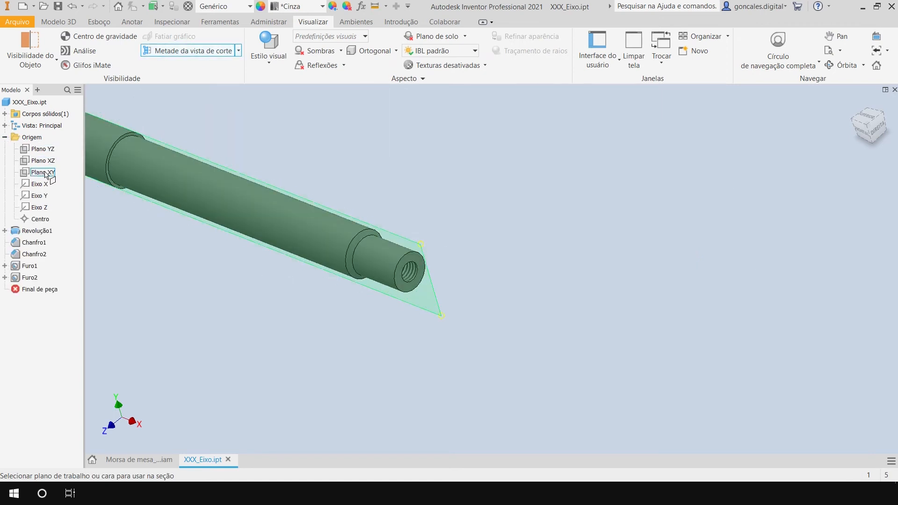
{"action": "left_click", "coordinate": [43, 172]}
{"action": "left_click", "coordinate": [138, 268]}
{"action": "middle_click_drag", "start_coordinate": [293, 344], "coordinate": [401, 316], "text": "shift"}
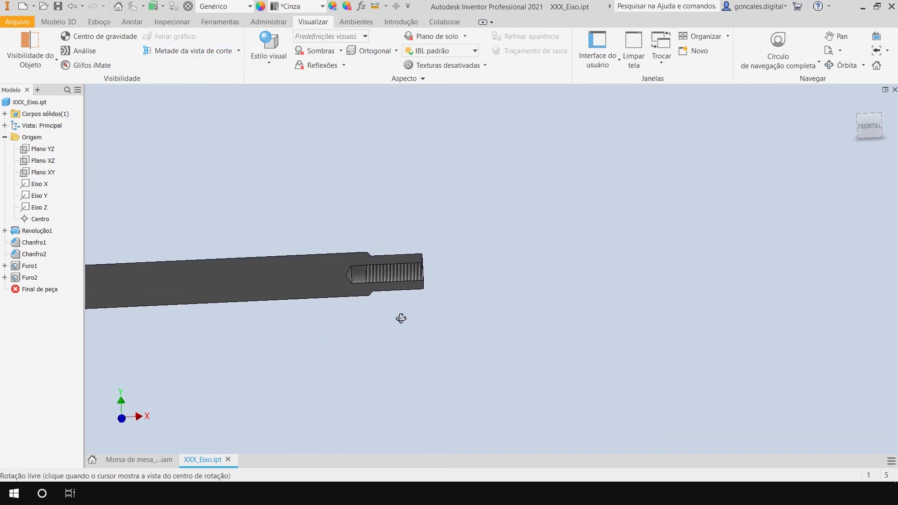
Examine the sectioned tapped hole, checking its thread length, drilled depth and conical drill point.
{"action": "scroll", "coordinate": [390, 307], "scroll_direction": "down", "scroll_amount": 5}
{"action": "middle_click_drag", "start_coordinate": [425, 195], "coordinate": [417, 209], "text": "shift"}
{"action": "scroll", "coordinate": [350, 214], "scroll_direction": "down", "scroll_amount": 10}
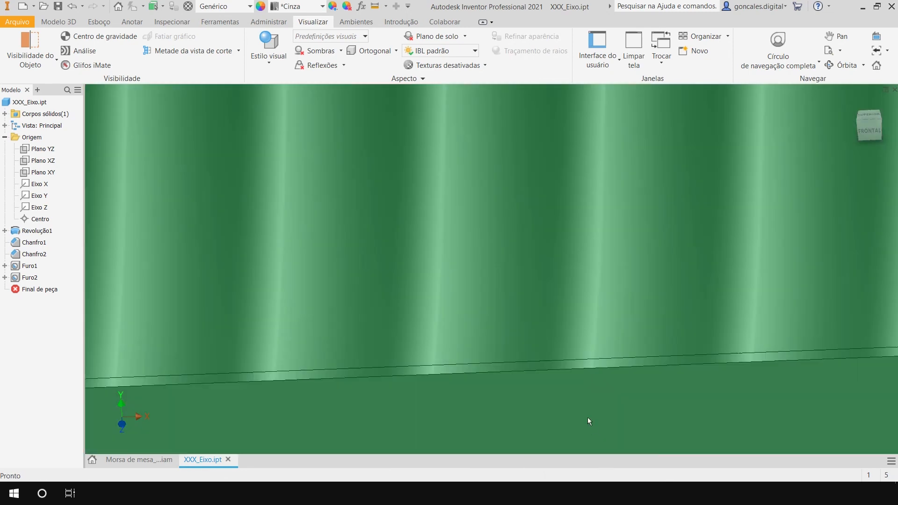
{"action": "middle_click_drag", "start_coordinate": [587, 419], "coordinate": [505, 266]}
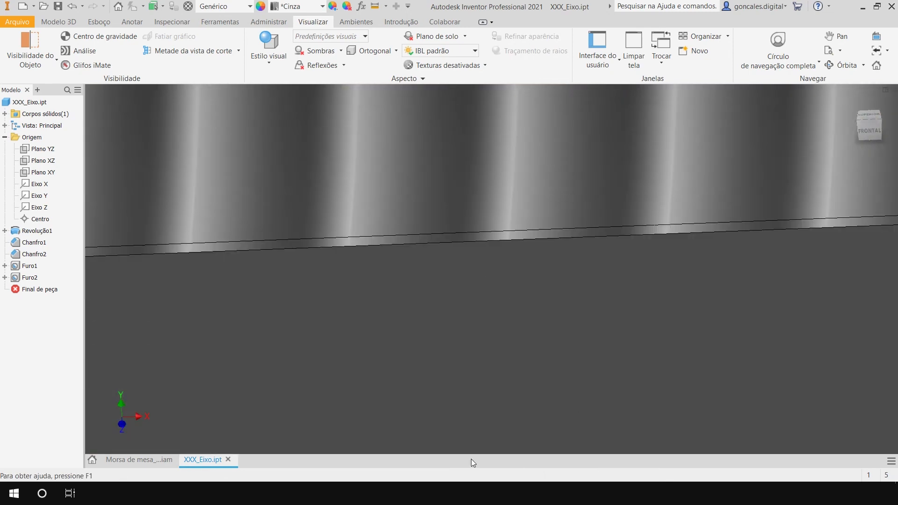
{"action": "scroll", "coordinate": [528, 440], "scroll_direction": "up", "scroll_amount": 3}
{"action": "scroll", "coordinate": [524, 402], "scroll_direction": "up", "scroll_amount": 5}
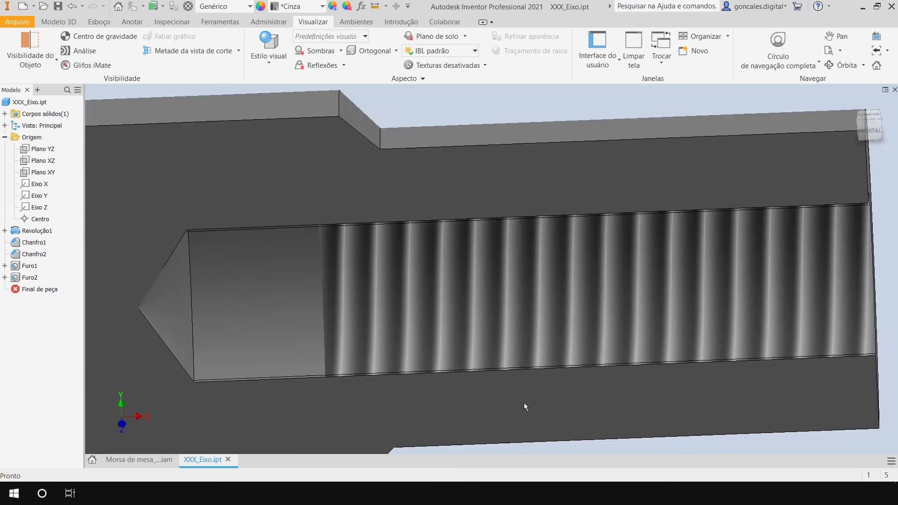
{"action": "scroll", "coordinate": [524, 403], "scroll_direction": "up", "scroll_amount": 3}
{"action": "middle_click_drag", "start_coordinate": [749, 288], "coordinate": [660, 203], "text": "shift"}
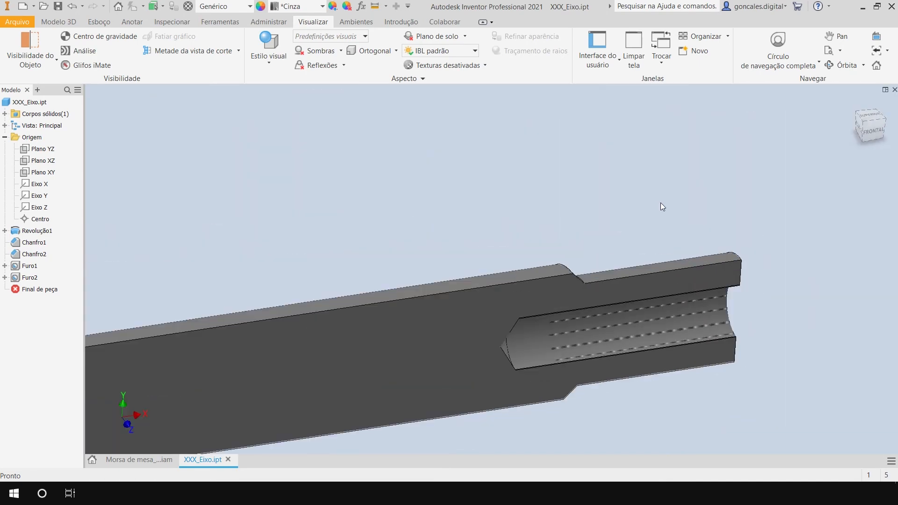
{"action": "middle_click_drag", "start_coordinate": [702, 411], "coordinate": [597, 371], "text": "shift"}
{"action": "scroll", "coordinate": [641, 377], "scroll_direction": "down", "scroll_amount": 3}
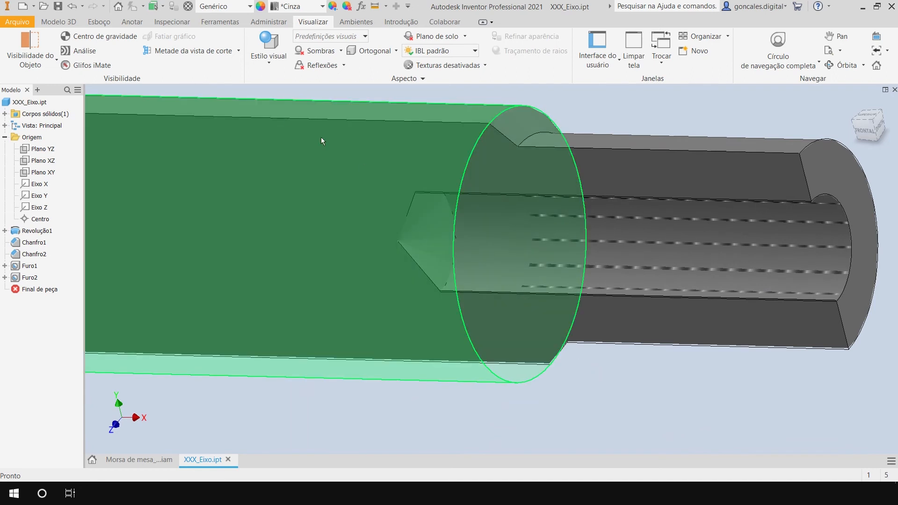
End the half section view to show the complete shaft again.
{"action": "left_click", "coordinate": [238, 50]}
{"action": "left_click", "coordinate": [186, 136]}
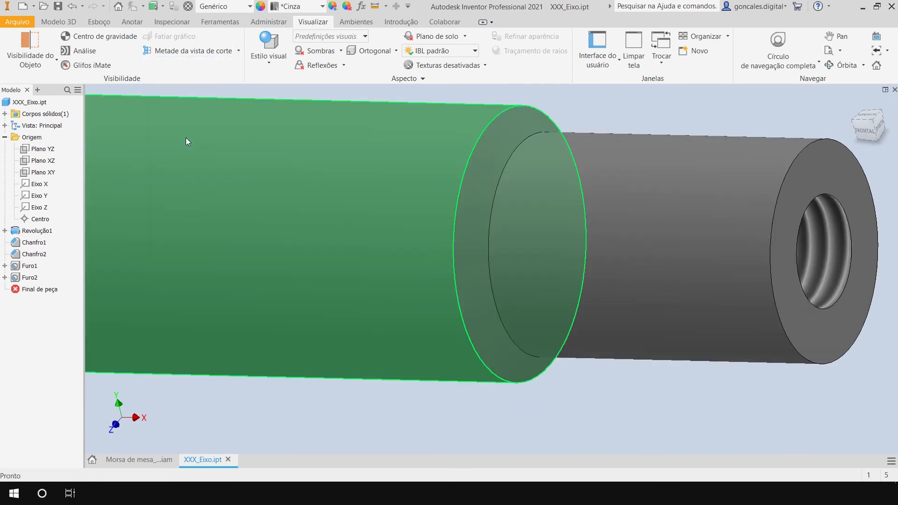
{"action": "middle_click_drag", "start_coordinate": [725, 328], "coordinate": [478, 327]}
{"action": "scroll", "coordinate": [477, 327], "scroll_direction": "up", "scroll_amount": 3}
{"action": "middle_click_drag", "start_coordinate": [687, 299], "coordinate": [644, 307], "text": "shift"}
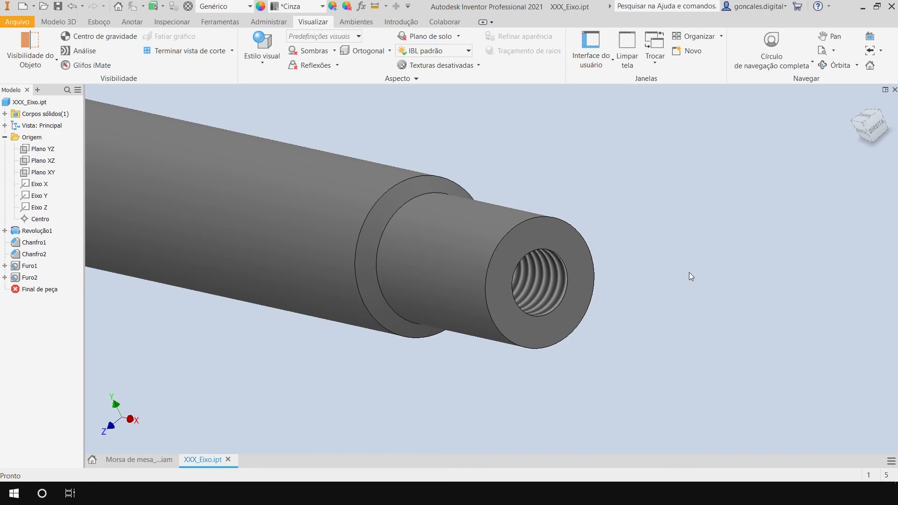
Inspect the whole shaft from several directions, including its collar, stepped diameters and tapped end.
{"action": "middle_click_drag", "start_coordinate": [613, 307], "coordinate": [564, 229], "text": "shift"}
{"action": "scroll", "coordinate": [545, 370], "scroll_direction": "down", "scroll_amount": 5}
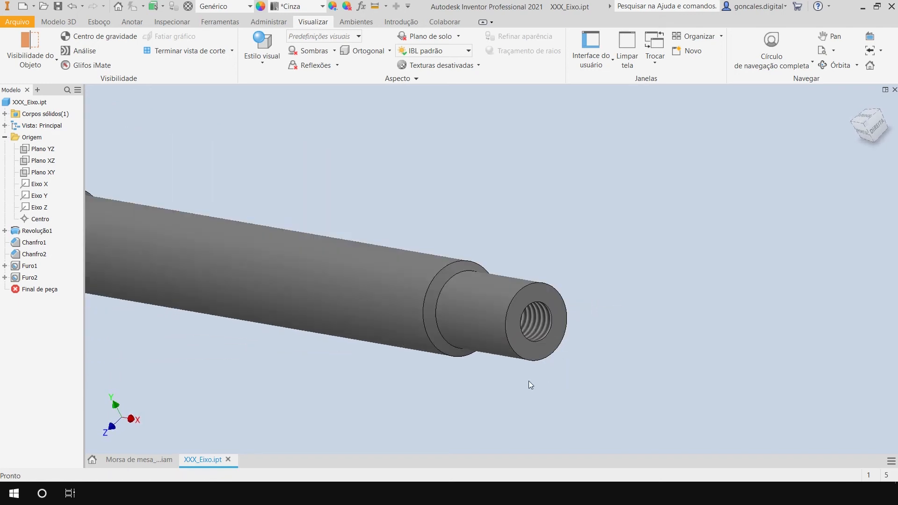
{"action": "scroll", "coordinate": [566, 364], "scroll_direction": "up", "scroll_amount": 3}
{"action": "middle_click_drag", "start_coordinate": [424, 374], "coordinate": [541, 369], "text": "shift"}
{"action": "middle_click_drag", "start_coordinate": [296, 386], "coordinate": [391, 317]}
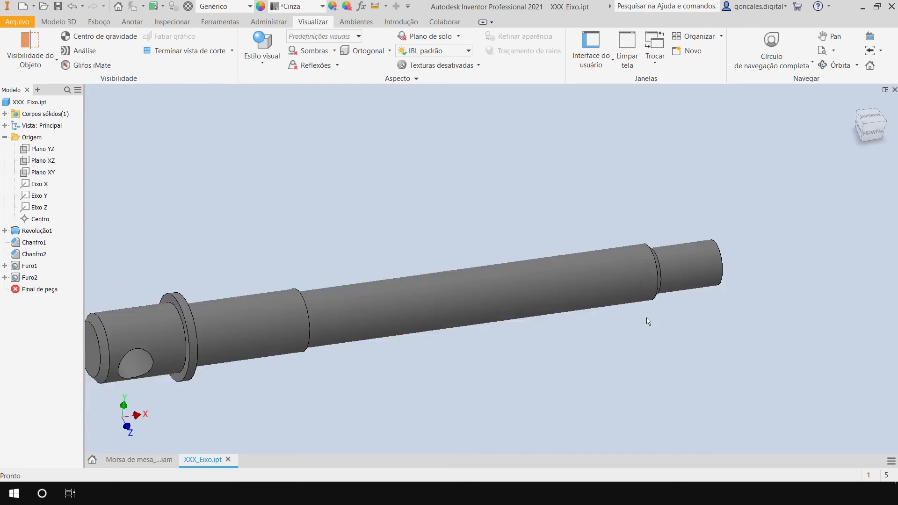
{"action": "middle_click_drag", "start_coordinate": [605, 348], "coordinate": [582, 353], "text": "shift"}
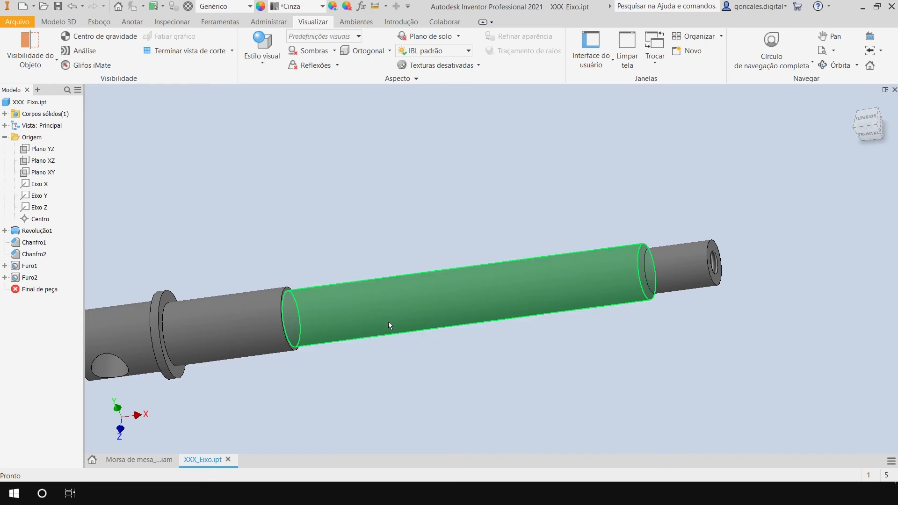
{"action": "middle_click_drag", "start_coordinate": [475, 341], "coordinate": [570, 347], "text": "shift"}
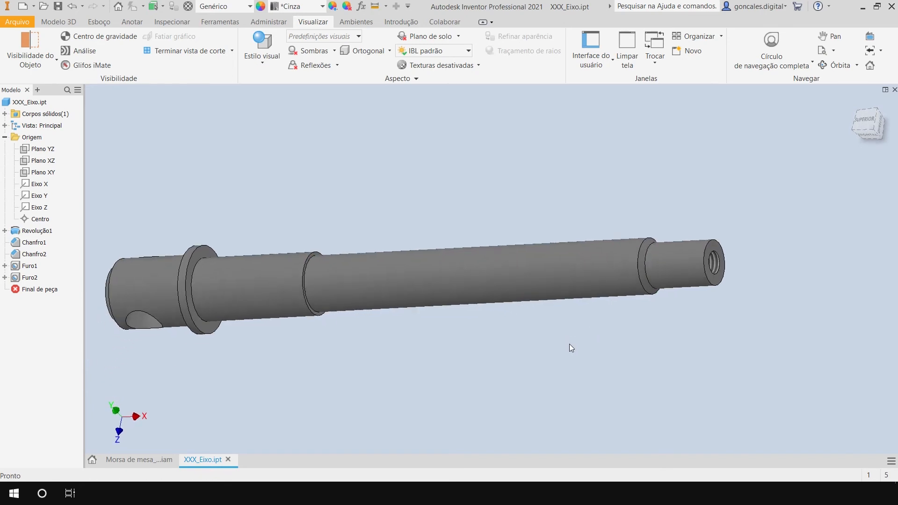
{"action": "scroll", "coordinate": [753, 313], "scroll_direction": "up", "scroll_amount": 5}
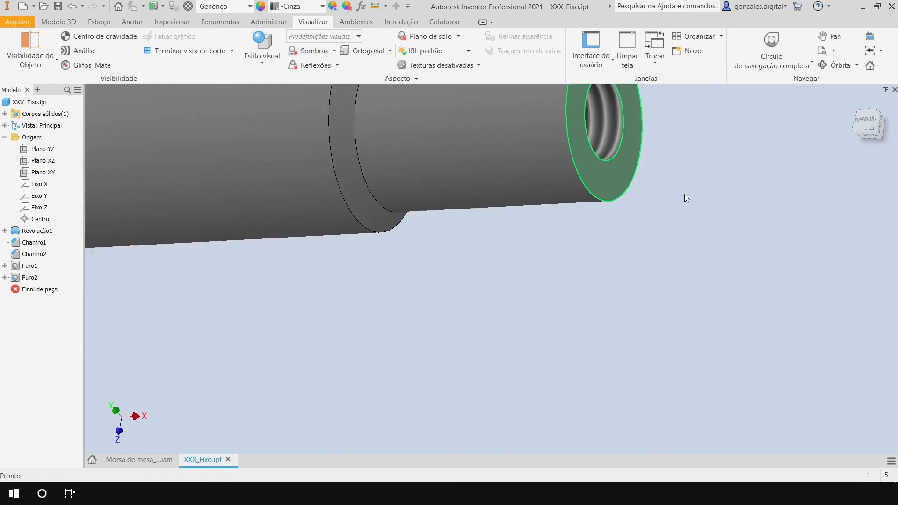
{"action": "scroll", "coordinate": [670, 193], "scroll_direction": "down", "scroll_amount": 4}
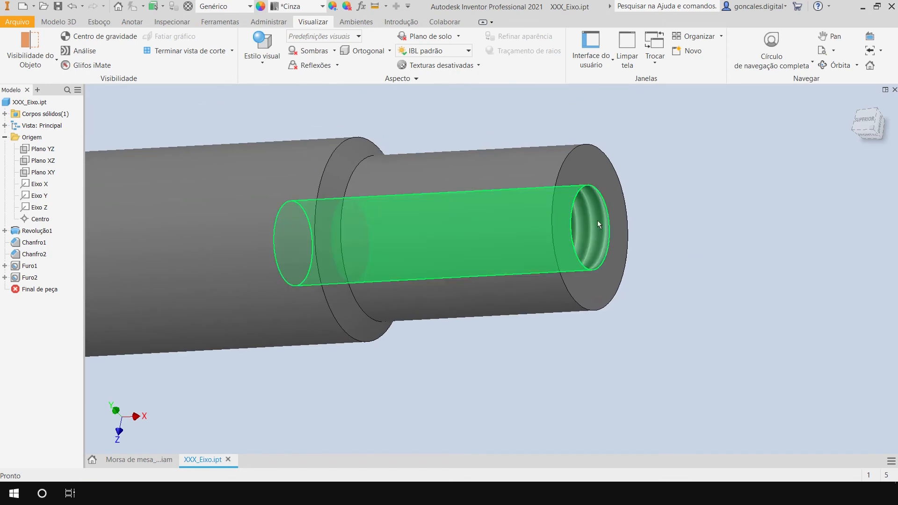
{"action": "scroll", "coordinate": [691, 225], "scroll_direction": "down", "scroll_amount": 2}
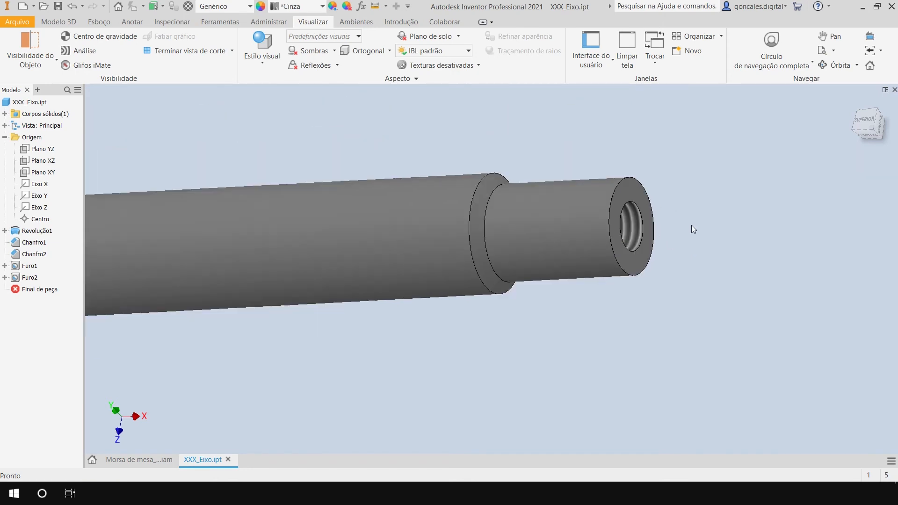
{"action": "scroll", "coordinate": [699, 234], "scroll_direction": "down", "scroll_amount": 2}
{"action": "middle_click_drag", "start_coordinate": [469, 327], "coordinate": [552, 319]}
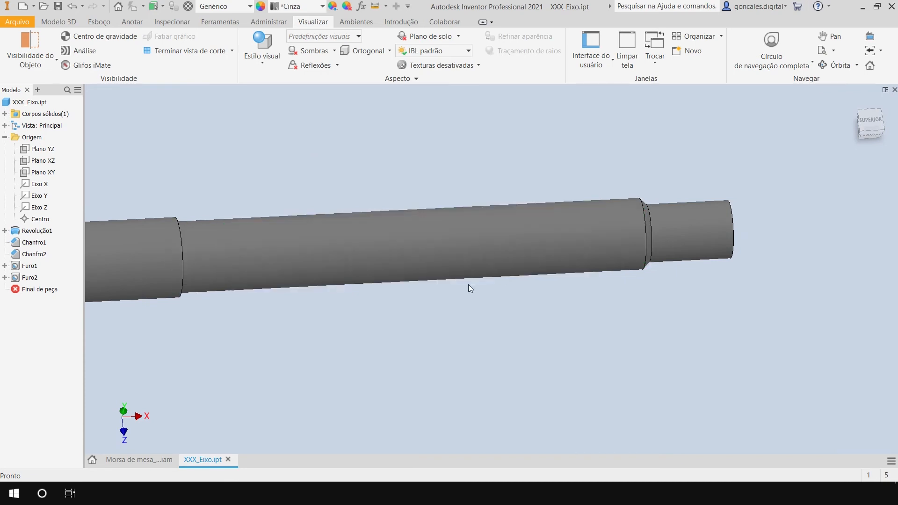
{"action": "middle_click_drag", "start_coordinate": [589, 357], "coordinate": [745, 293], "text": "shift"}
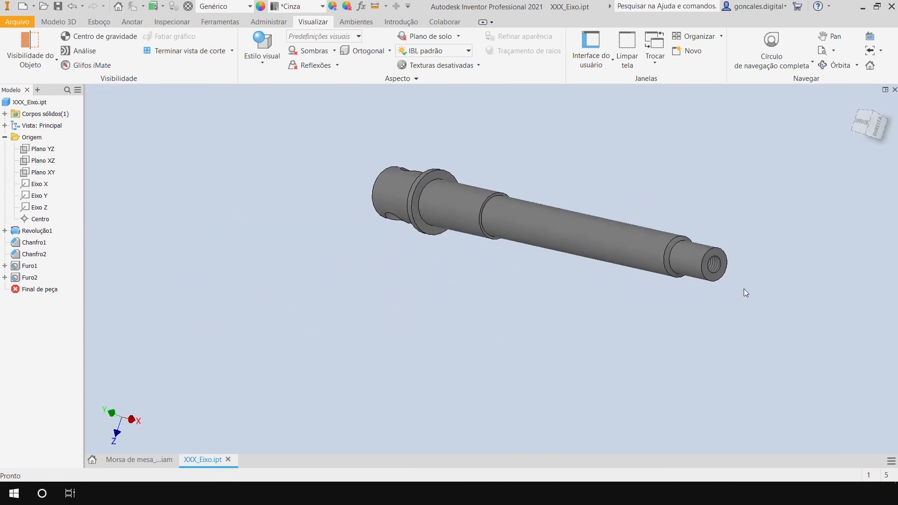
{"action": "scroll", "coordinate": [716, 234], "scroll_direction": "up", "scroll_amount": 3}
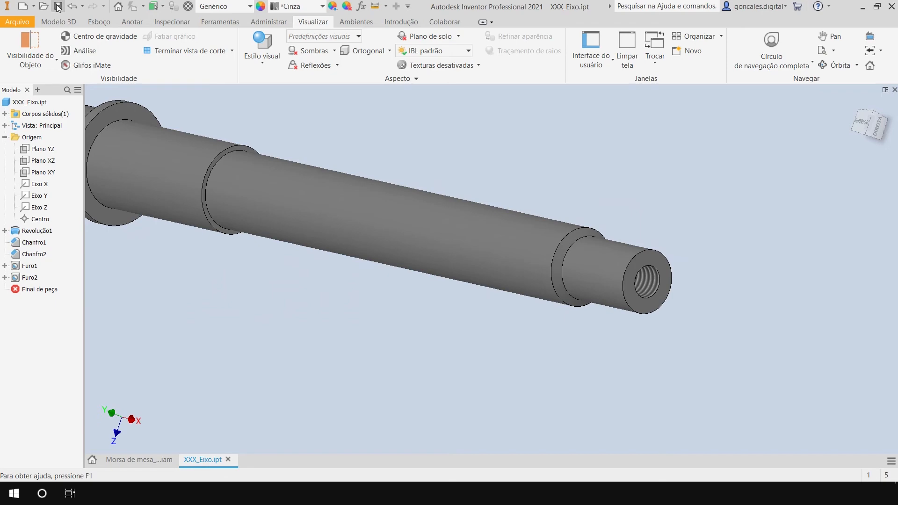
Close the shaft part and examine its tapped end seated in the green bearing of the vise assembly.
{"action": "left_click", "coordinate": [894, 89]}
{"action": "middle_click_drag", "start_coordinate": [511, 327], "coordinate": [692, 303], "text": "shift"}
{"action": "scroll", "coordinate": [632, 286], "scroll_direction": "up", "scroll_amount": 5}
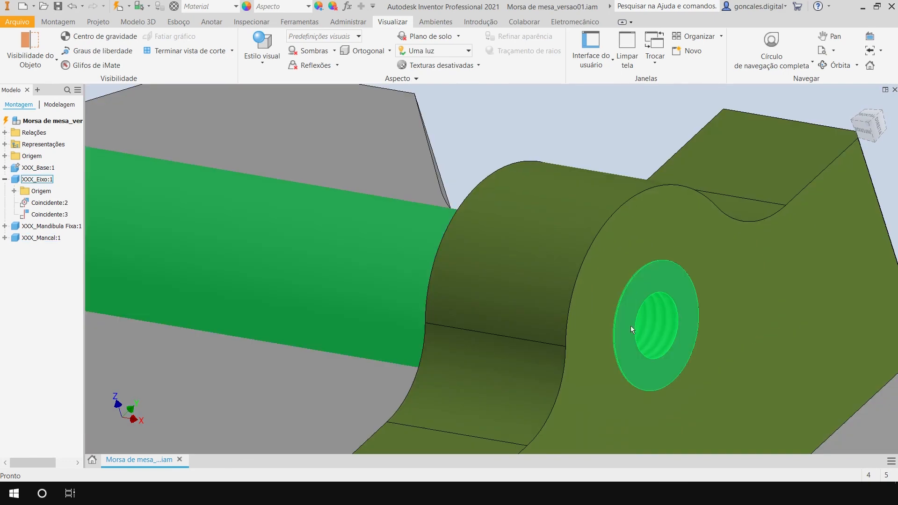
{"action": "scroll", "coordinate": [630, 192], "scroll_direction": "down", "scroll_amount": 5}
{"action": "middle_click_drag", "start_coordinate": [825, 234], "coordinate": [744, 221]}
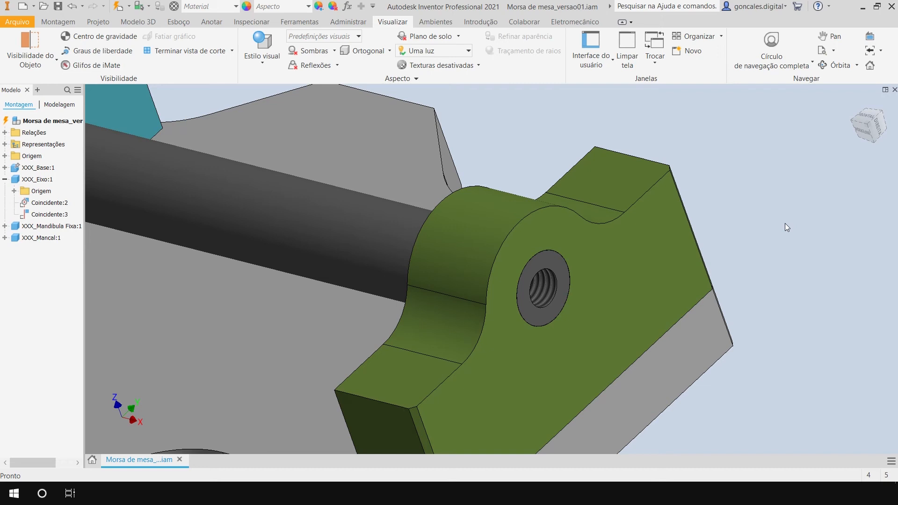
{"action": "middle_click_drag", "start_coordinate": [746, 237], "coordinate": [731, 227]}
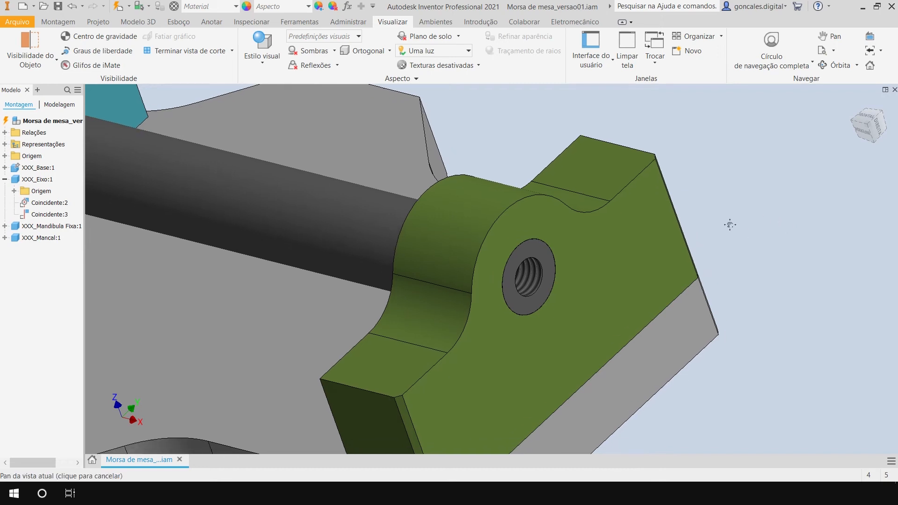
{"action": "scroll", "coordinate": [726, 206], "scroll_direction": "down", "scroll_amount": 1}
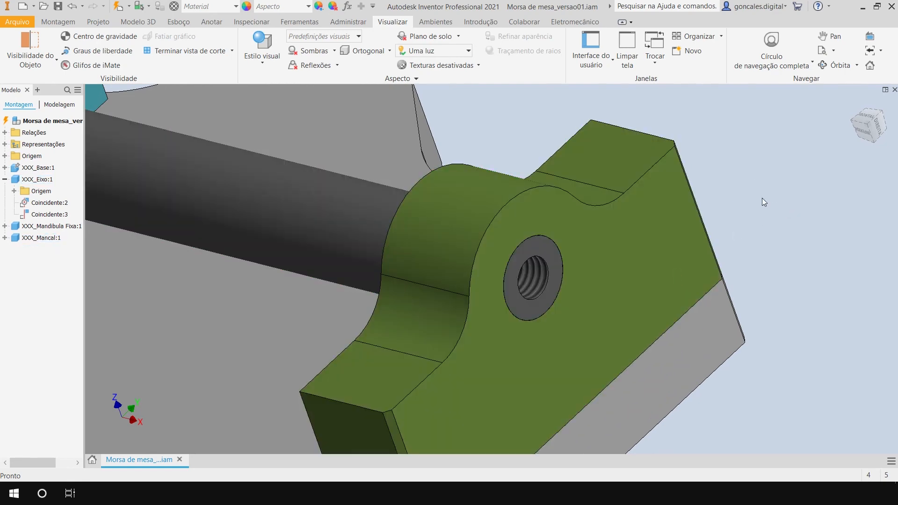
{"action": "middle_click_drag", "start_coordinate": [766, 183], "coordinate": [753, 190]}
{"action": "middle_click_drag", "start_coordinate": [653, 219], "coordinate": [634, 189], "text": "shift"}
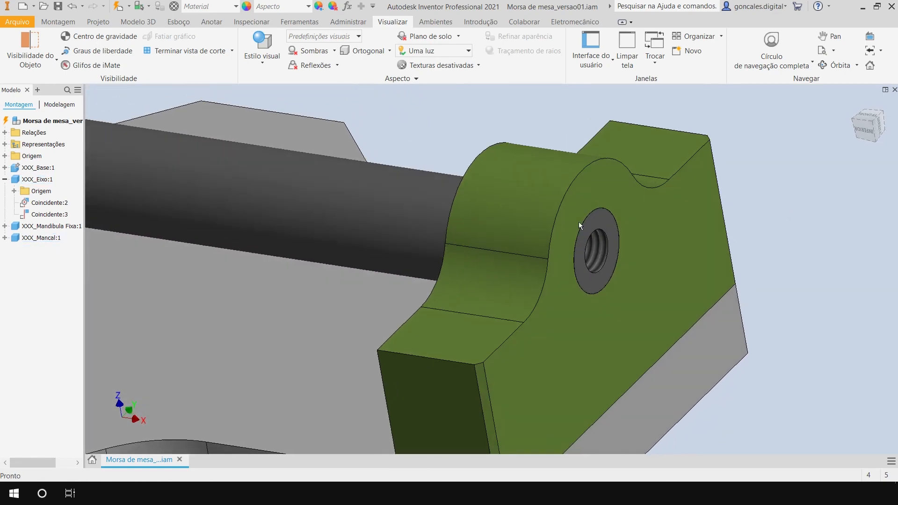
{"action": "middle_click_drag", "start_coordinate": [790, 198], "coordinate": [602, 293], "text": "shift"}
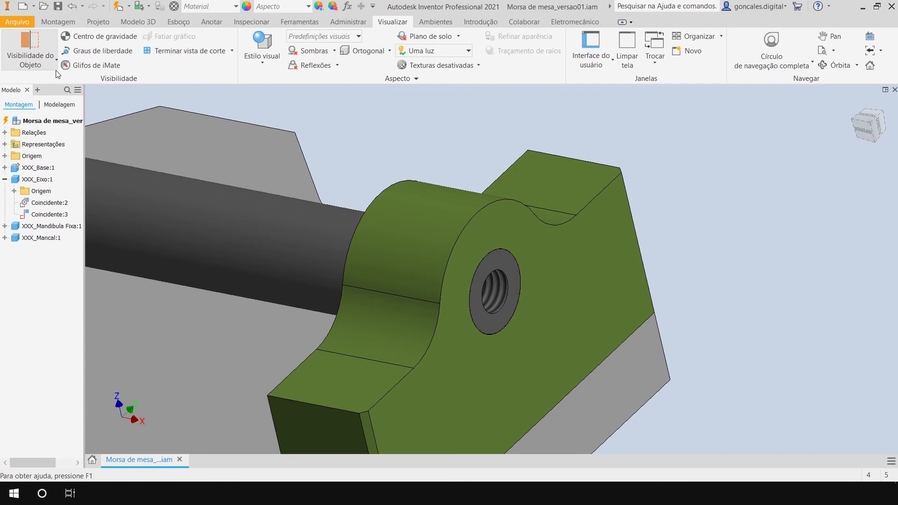
Create a new in-place component named XXX_Arruela from the Padrão.ipt template, stored in D:\Morsa de mesa.
{"action": "left_click", "coordinate": [56, 25]}
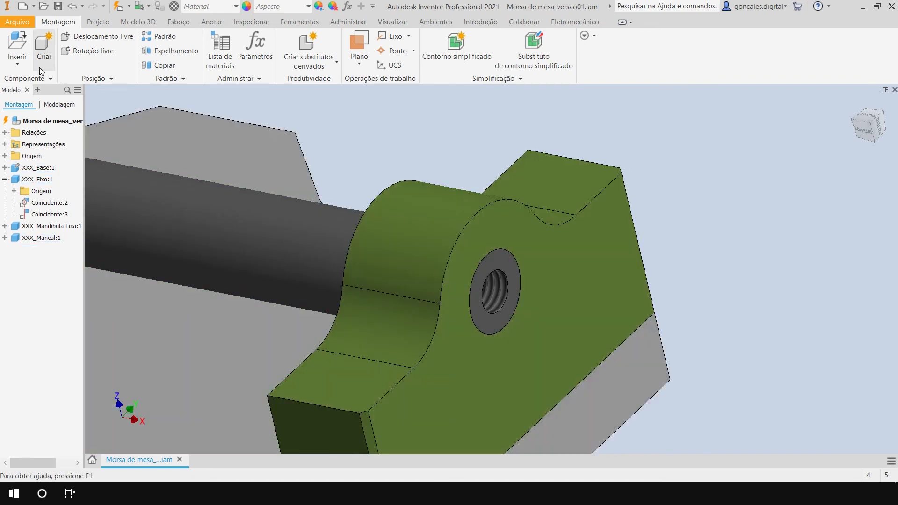
{"action": "left_click", "coordinate": [41, 47]}
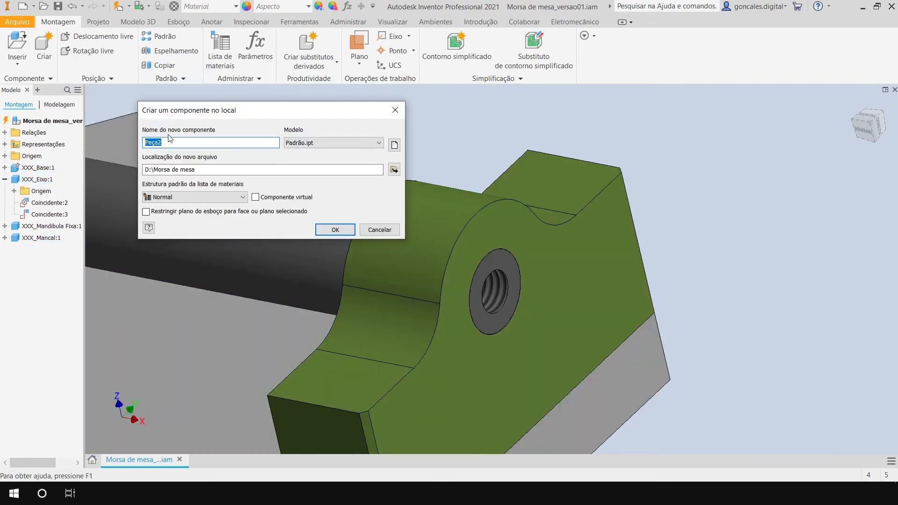
{"action": "type", "text": "XXX"}
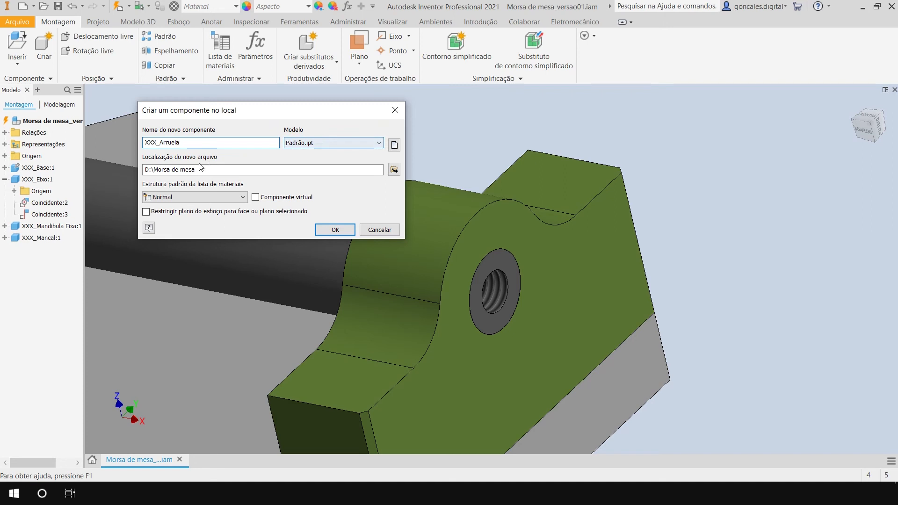
{"action": "type", "text": "_Arruela"}
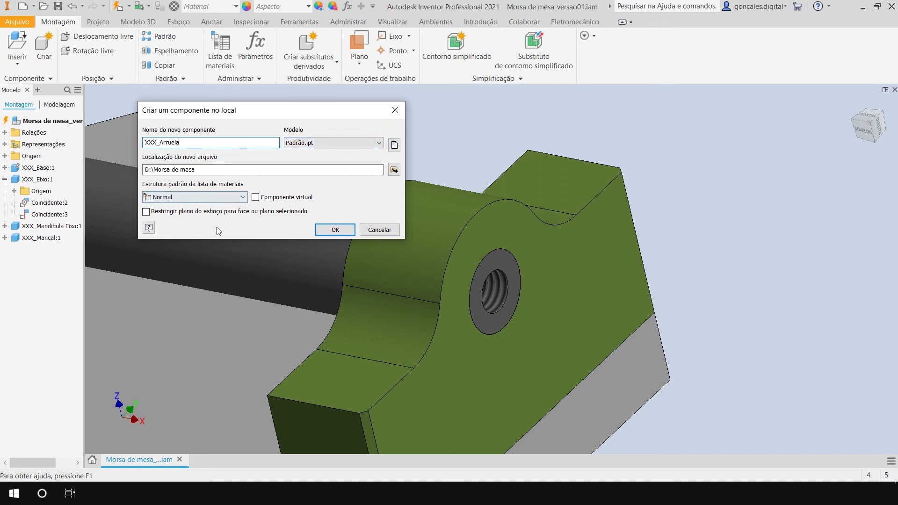
{"action": "left_click", "coordinate": [341, 229]}
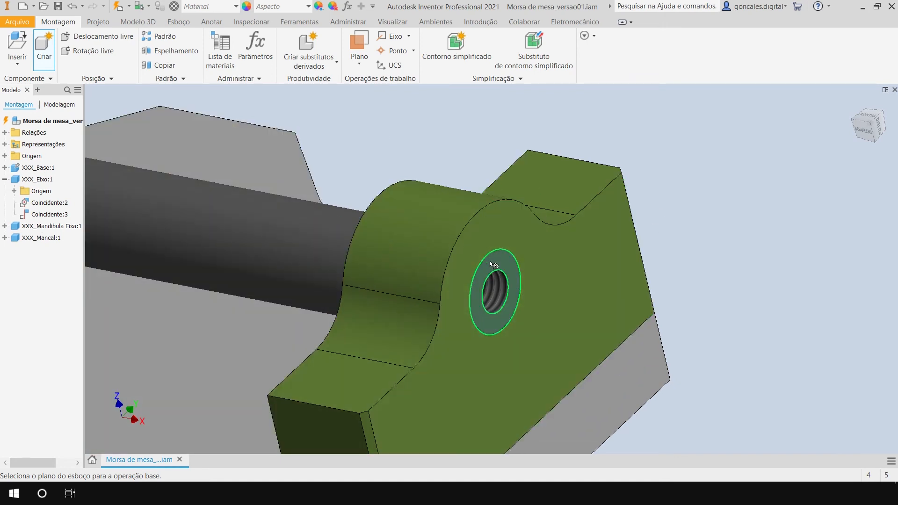
Place the new washer component on the assembly's YZ origin plane.
{"action": "left_click", "coordinate": [5, 156]}
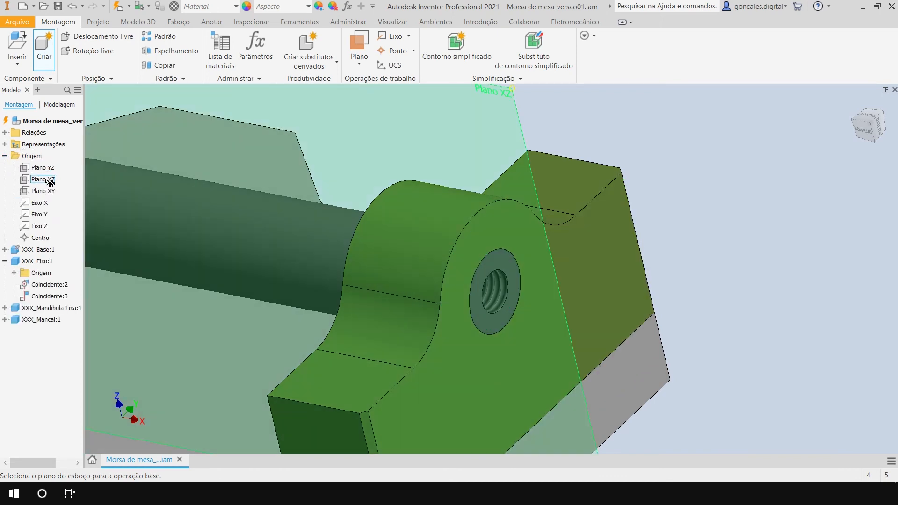
{"action": "scroll", "coordinate": [268, 186], "scroll_direction": "down", "scroll_amount": 4}
{"action": "middle_click_drag", "start_coordinate": [320, 149], "coordinate": [419, 195], "text": "shift"}
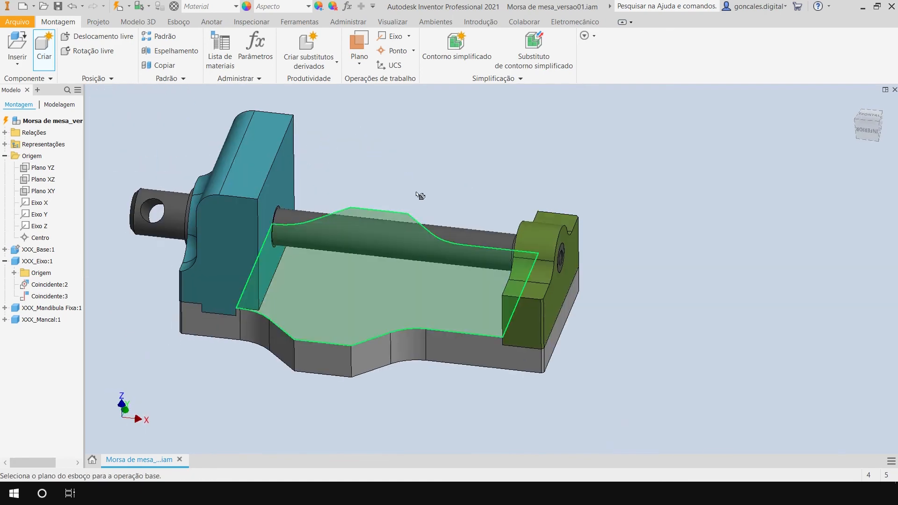
{"action": "left_click", "coordinate": [47, 169]}
Start a 2D sketch on the washer part's XY origin plane.
{"action": "middle_click_drag", "start_coordinate": [330, 298], "coordinate": [317, 317], "text": "shift"}
{"action": "left_click", "coordinate": [24, 39]}
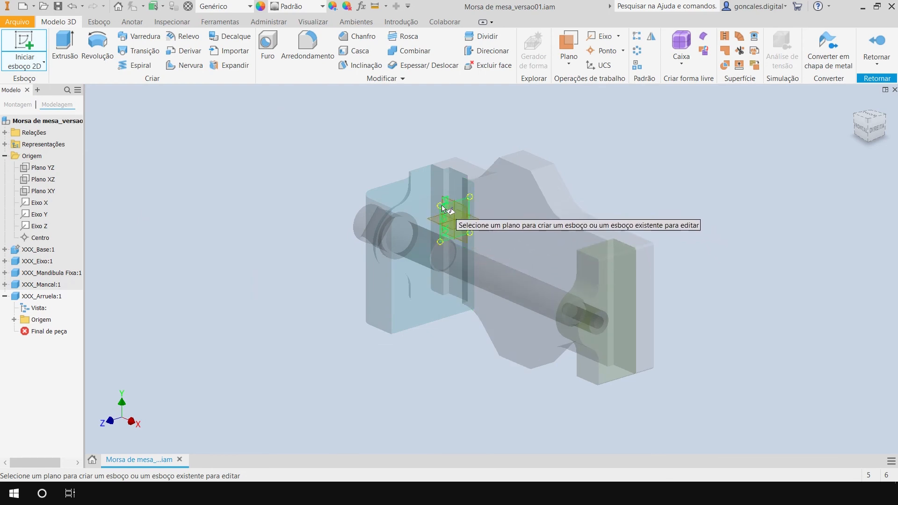
{"action": "mouse_move", "coordinate": [447, 212]}
{"action": "middle_mouse_down", "text": "shift"}
{"action": "mouse_move", "coordinate": [473, 257]}
{"action": "mouse_move", "coordinate": [503, 252]}
{"action": "mouse_move", "coordinate": [486, 255]}
{"action": "mouse_move", "coordinate": [437, 220]}
{"action": "middle_mouse_up", "text": "shift"}
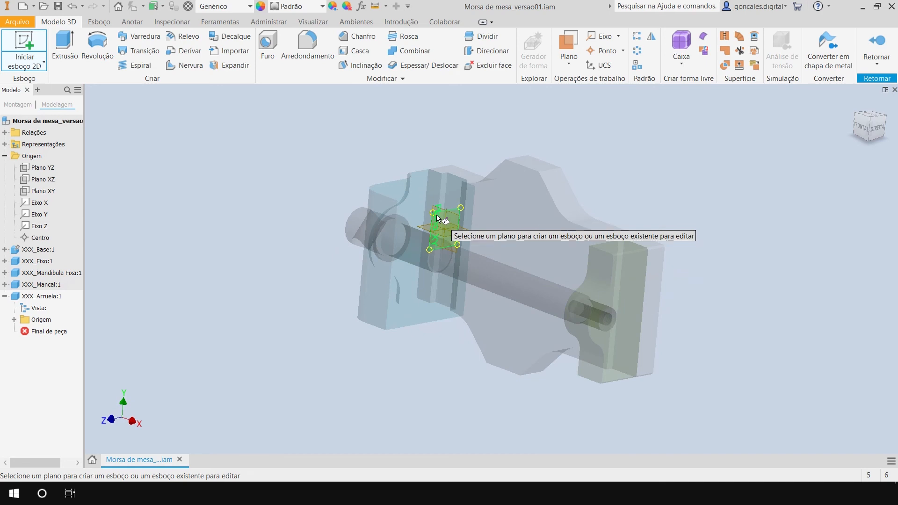
{"action": "scroll", "coordinate": [441, 216], "scroll_direction": "up", "scroll_amount": 5}
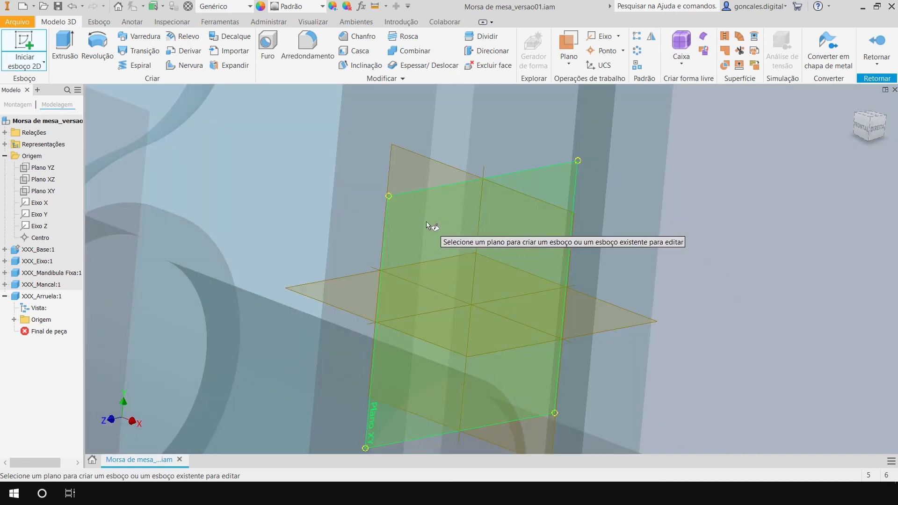
{"action": "left_click", "coordinate": [393, 201]}
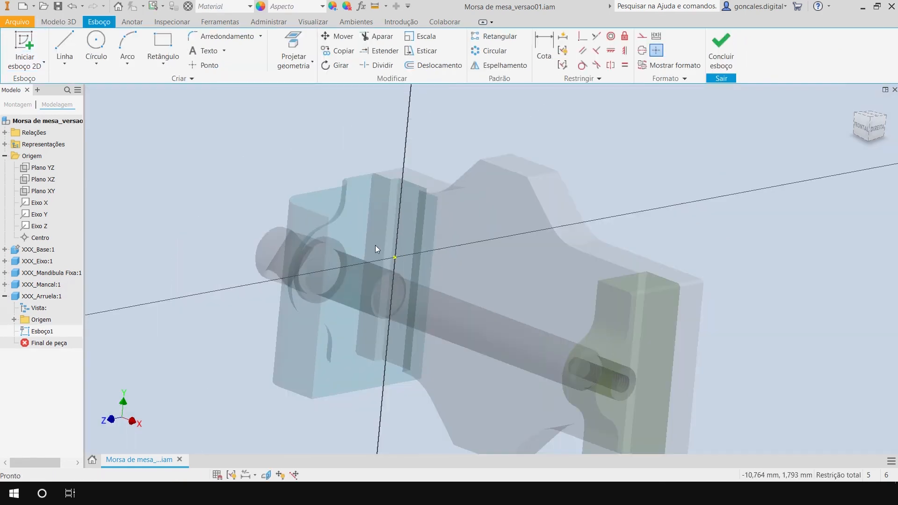
{"action": "middle_click_drag", "start_coordinate": [375, 245], "coordinate": [487, 267], "text": "shift"}
{"action": "scroll", "coordinate": [445, 259], "scroll_direction": "up", "scroll_amount": 3}
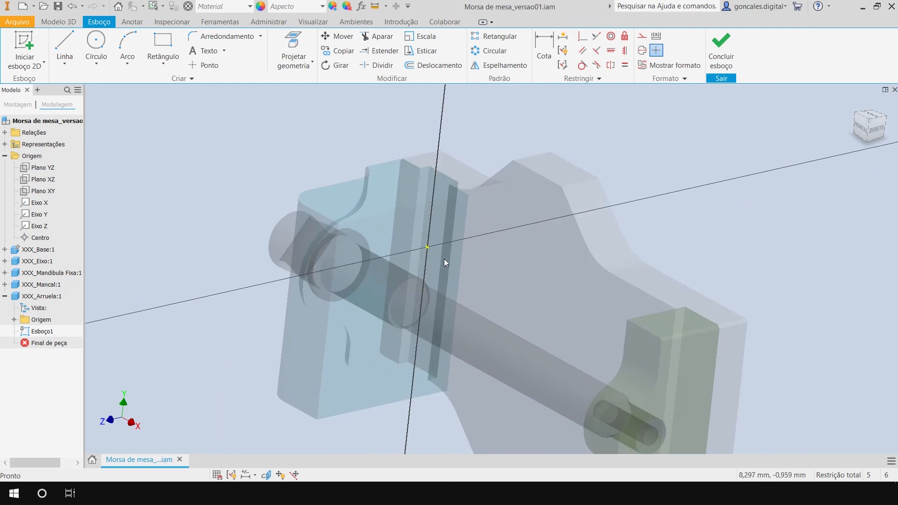
{"action": "middle_click_drag", "start_coordinate": [555, 302], "coordinate": [507, 260]}
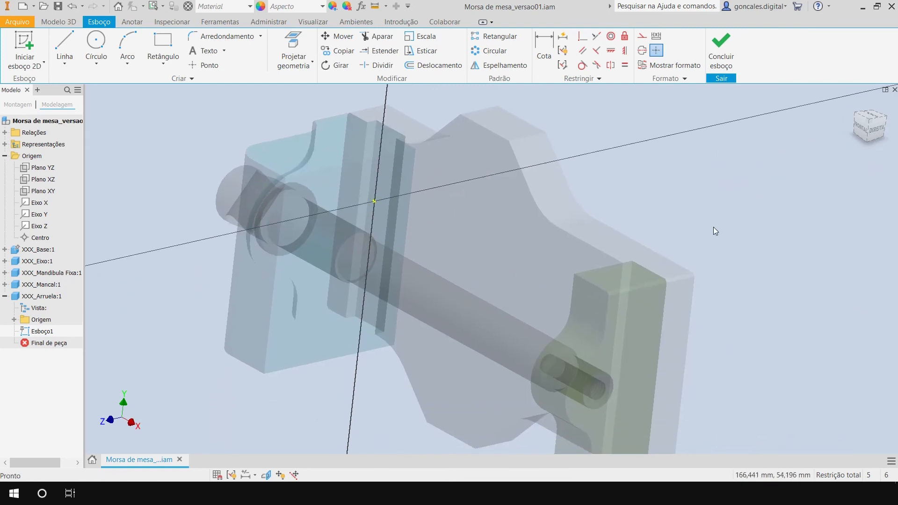
Sketch two concentric circles centred on the sketch origin, the inner one about 18.3 mm in diameter.
{"action": "left_click", "coordinate": [96, 47]}
{"action": "left_click", "coordinate": [374, 201]}
{"action": "left_click", "coordinate": [431, 177]}
{"action": "left_click", "coordinate": [374, 201]}
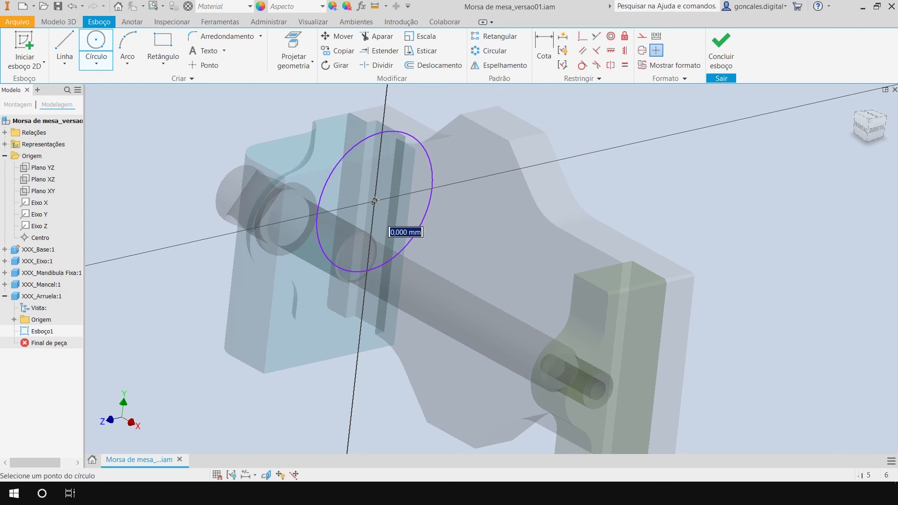
{"action": "left_click", "coordinate": [395, 192]}
Dimension the inner circle's diameter as 8.5 mm.
{"action": "left_click", "coordinate": [544, 50]}
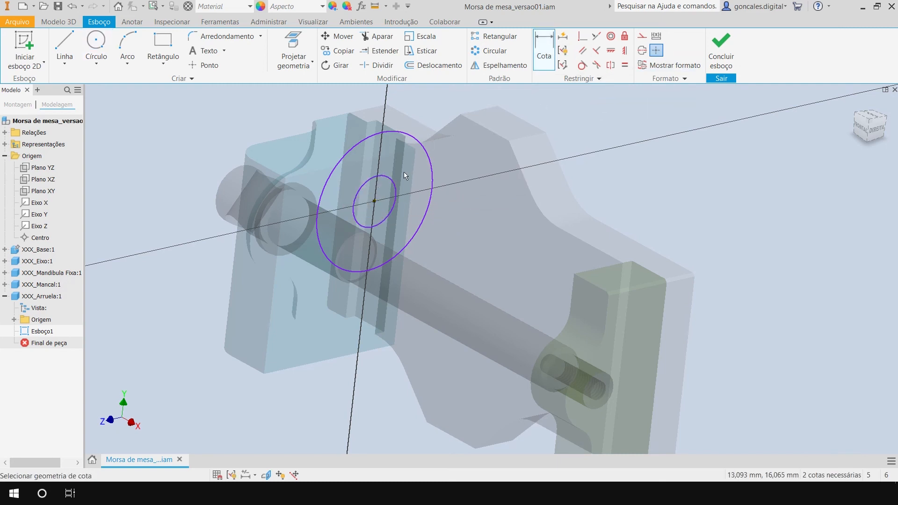
{"action": "left_click", "coordinate": [394, 180]}
{"action": "left_click", "coordinate": [467, 151]}
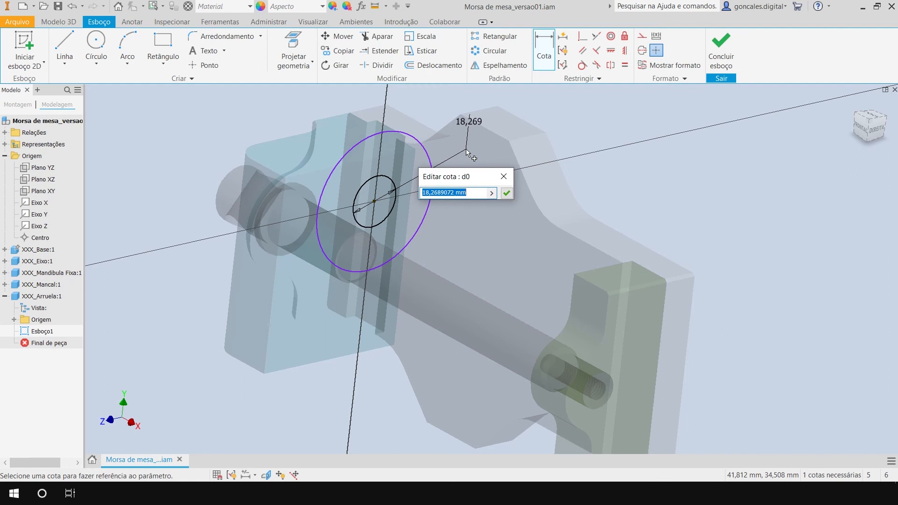
{"action": "type", "text": "8,5"}
{"action": "left_click", "coordinate": [507, 193]}
Dimension the outer circle's diameter as 24 mm.
{"action": "scroll", "coordinate": [369, 167], "scroll_direction": "up", "scroll_amount": 3}
{"action": "left_click", "coordinate": [420, 180]}
{"action": "left_click", "coordinate": [483, 264]}
{"action": "type", "text": "24"}
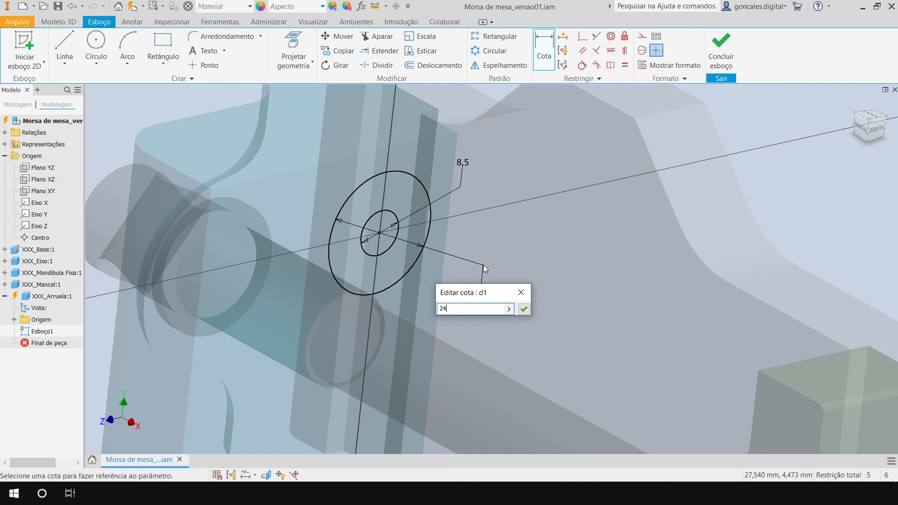
{"action": "key", "text": "Return"}
{"action": "middle_click_drag", "start_coordinate": [504, 255], "coordinate": [496, 260], "text": "shift"}
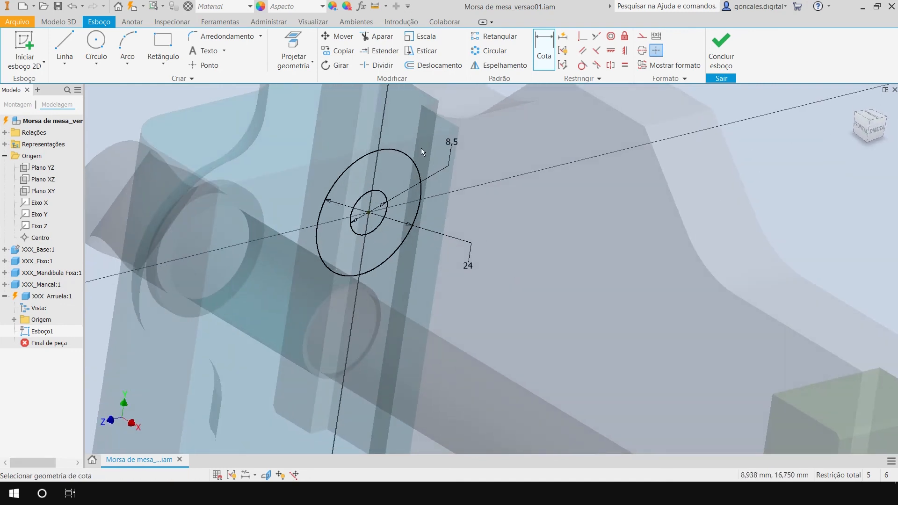
Finish the sketch and extrude the ring between the two circles 2 mm to form the washer.
{"action": "left_click", "coordinate": [720, 49]}
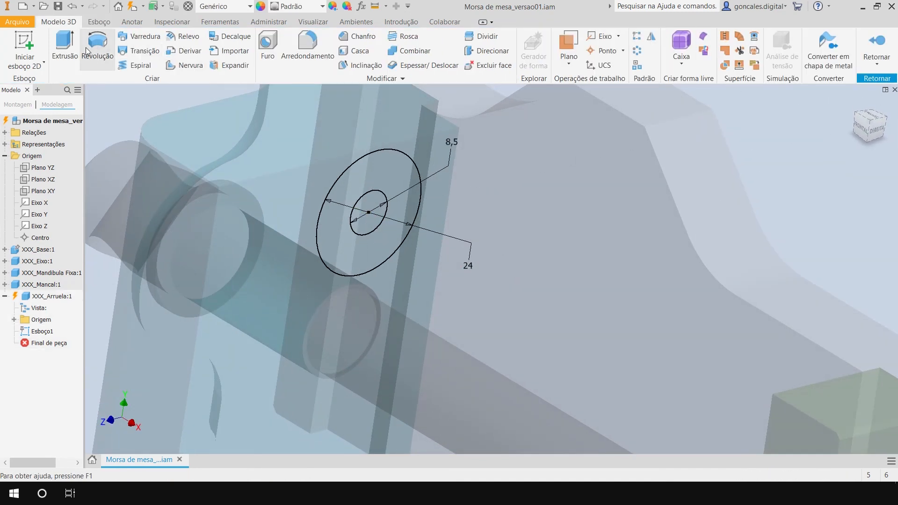
{"action": "left_click", "coordinate": [71, 47]}
{"action": "left_click", "coordinate": [394, 169]}
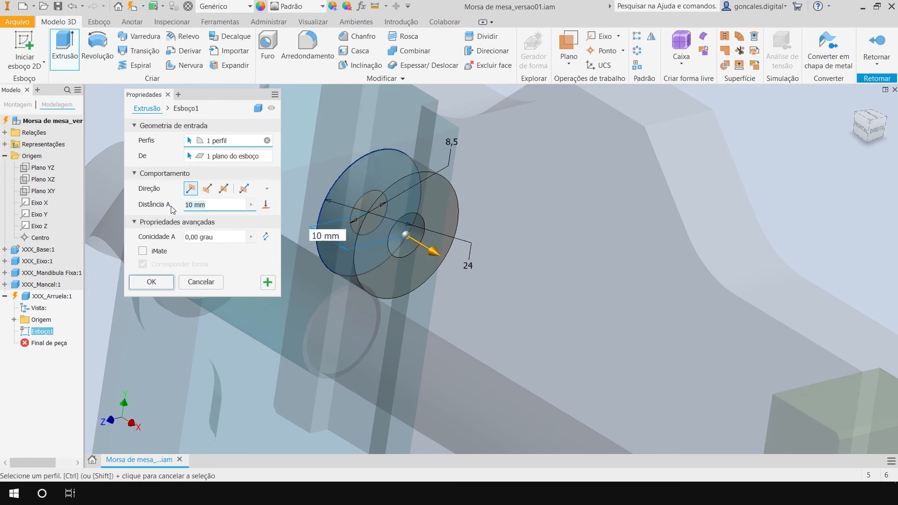
{"action": "type", "text": "2"}
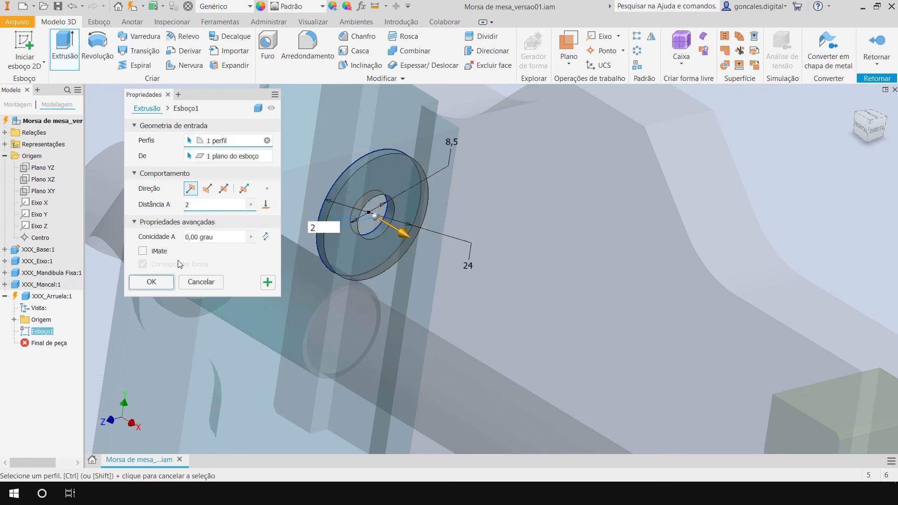
{"action": "left_click", "coordinate": [153, 282]}
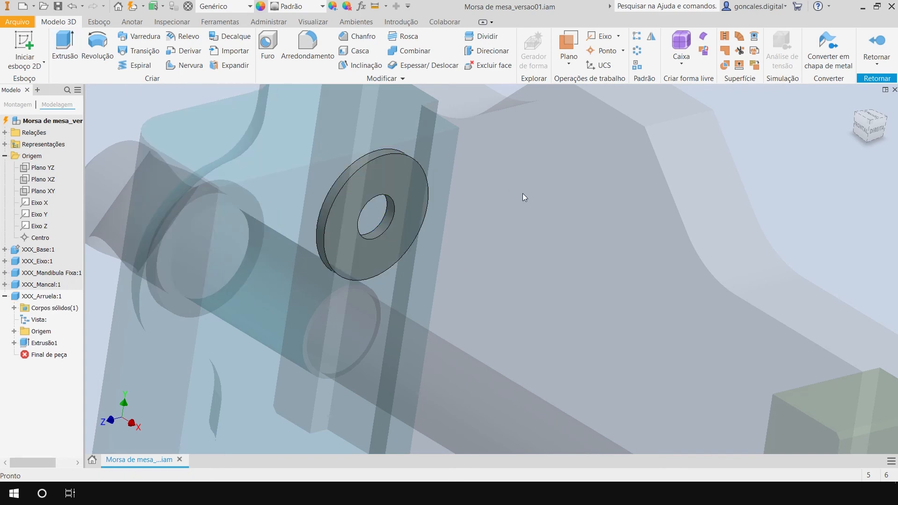
Return to the vise assembly and move the loose washer beside the green bearing's tapped shaft end.
{"action": "scroll", "coordinate": [610, 203], "scroll_direction": "up", "scroll_amount": 3}
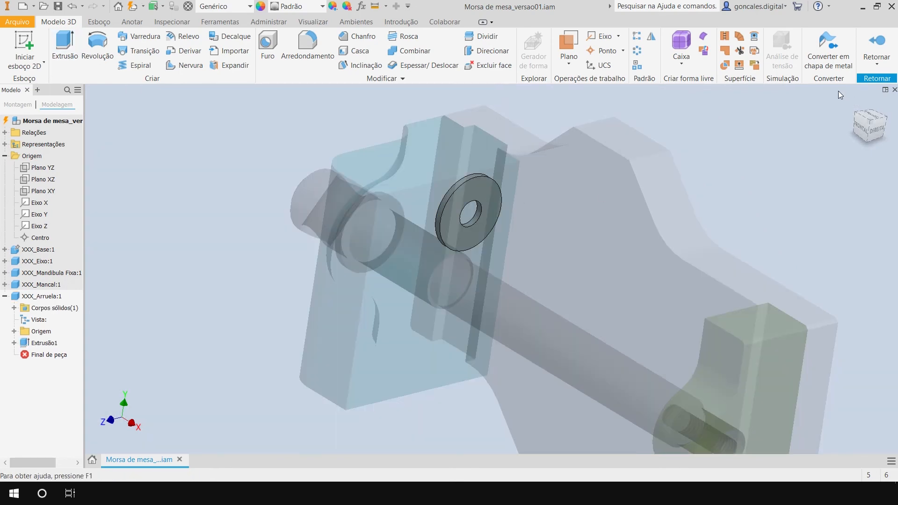
{"action": "left_click", "coordinate": [877, 44]}
{"action": "middle_click_drag", "start_coordinate": [575, 273], "coordinate": [628, 232], "text": "shift"}
{"action": "middle_click_drag", "start_coordinate": [581, 362], "coordinate": [516, 305]}
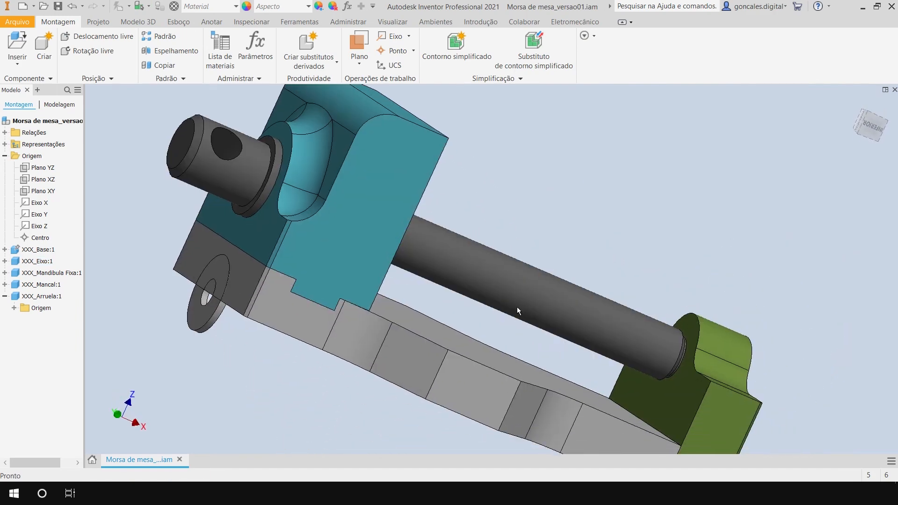
{"action": "scroll", "coordinate": [513, 285], "scroll_direction": "up", "scroll_amount": 3}
{"action": "middle_click_drag", "start_coordinate": [535, 247], "coordinate": [496, 232], "text": "shift"}
{"action": "left_click_drag", "start_coordinate": [287, 311], "coordinate": [623, 344]}
{"action": "middle_click_drag", "start_coordinate": [623, 345], "coordinate": [479, 331], "text": "shift"}
{"action": "scroll", "coordinate": [448, 263], "scroll_direction": "down", "scroll_amount": 3}
{"action": "middle_click_drag", "start_coordinate": [568, 231], "coordinate": [453, 144]}
{"action": "left_click", "coordinate": [476, 152]}
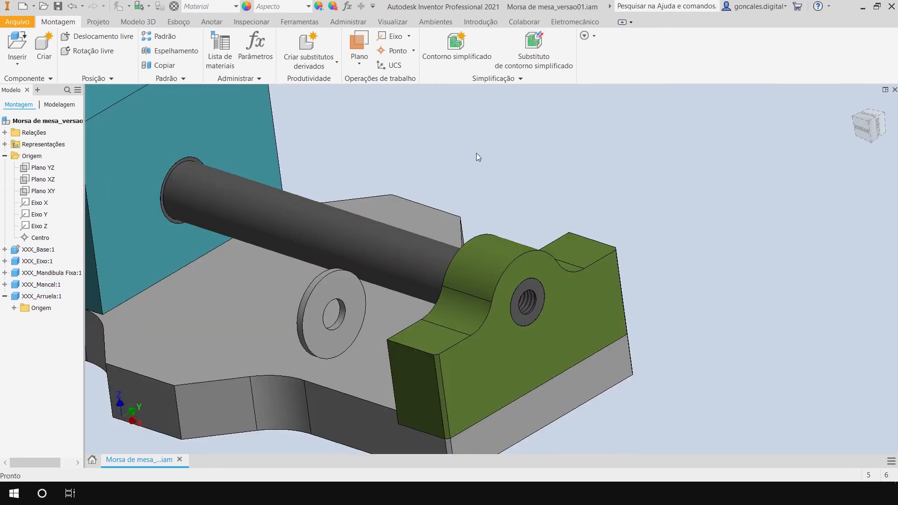
Constrain the washer's hole axis to coincide with the shaft axis, using a 0 mm offset.
{"action": "key", "text": "c"}
{"action": "middle_click_drag", "start_coordinate": [429, 309], "coordinate": [512, 264]}
{"action": "scroll", "coordinate": [477, 270], "scroll_direction": "down", "scroll_amount": 4}
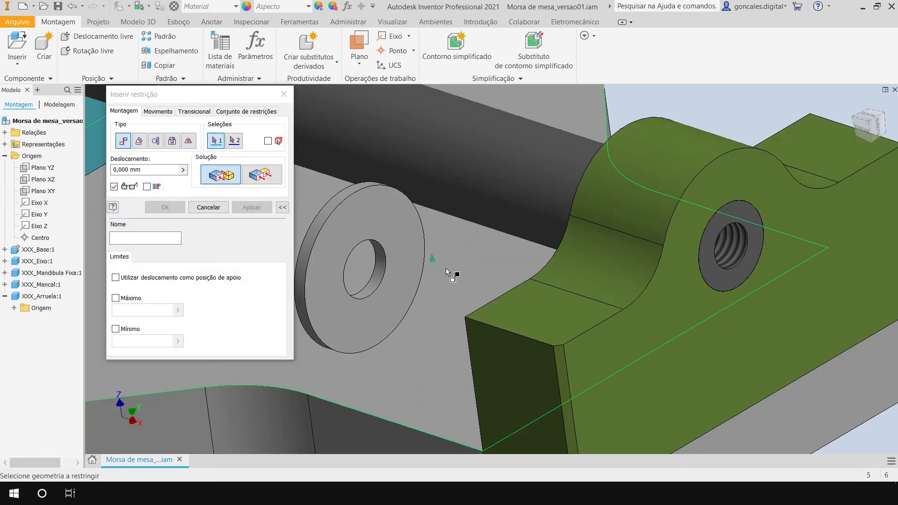
{"action": "left_click", "coordinate": [380, 275]}
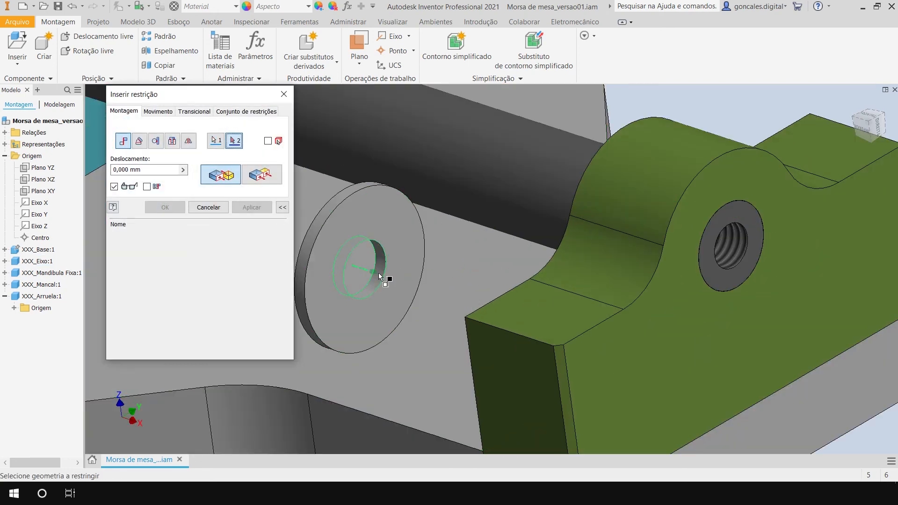
{"action": "left_click", "coordinate": [545, 180]}
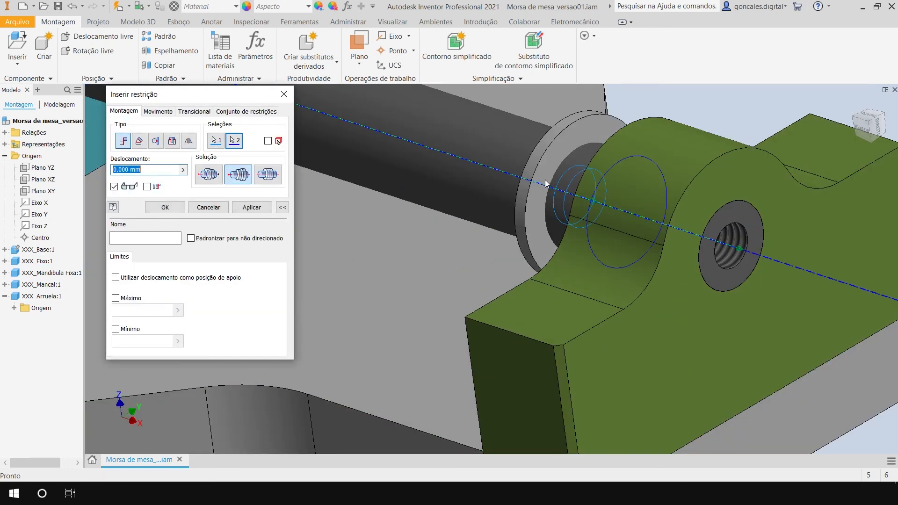
{"action": "left_click", "coordinate": [252, 207]}
Mate the washer's flat face to the tapped end face of the XXX_Eixo shaft with a 0 mm offset.
{"action": "middle_click_drag", "start_coordinate": [501, 317], "coordinate": [423, 323]}
{"action": "left_click", "coordinate": [536, 319]}
{"action": "middle_click_drag", "start_coordinate": [594, 333], "coordinate": [507, 322], "text": "shift"}
{"action": "left_click", "coordinate": [536, 201]}
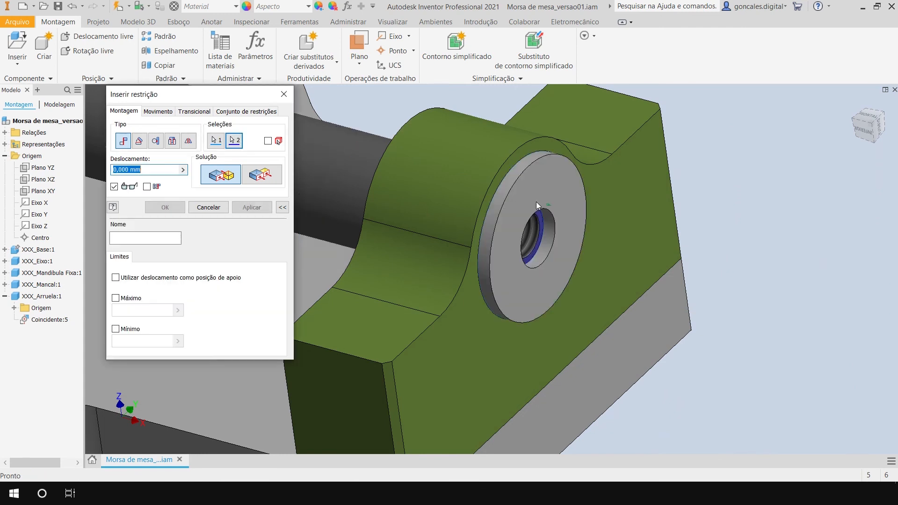
{"action": "left_click", "coordinate": [165, 207]}
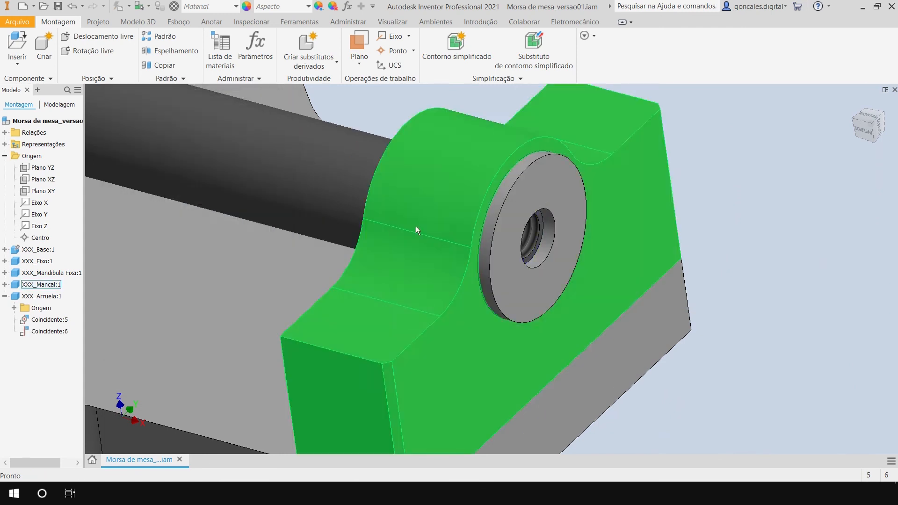
Examine how the washer sits against the bearing and the shaft end from several viewing angles.
{"action": "left_click", "coordinate": [550, 188]}
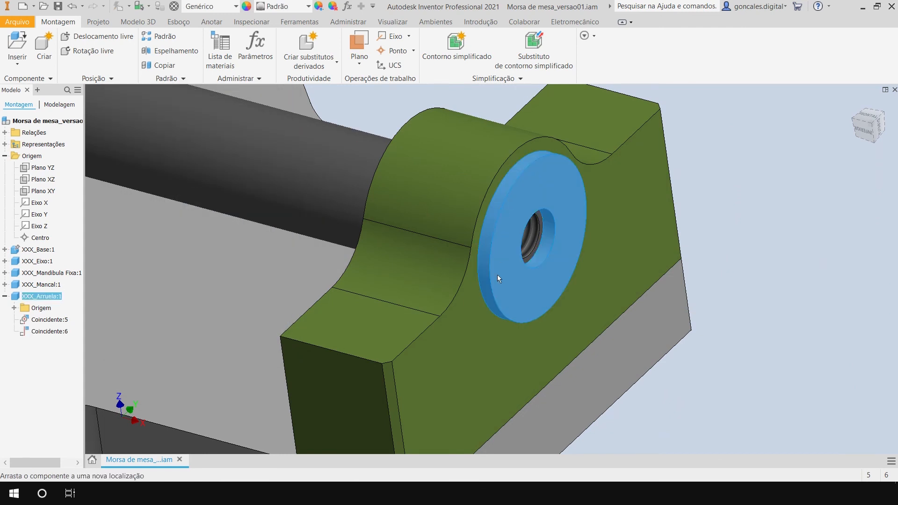
{"action": "left_click", "coordinate": [787, 199]}
{"action": "middle_click_drag", "start_coordinate": [423, 308], "coordinate": [473, 310], "text": "shift"}
{"action": "scroll", "coordinate": [543, 158], "scroll_direction": "down", "scroll_amount": 5}
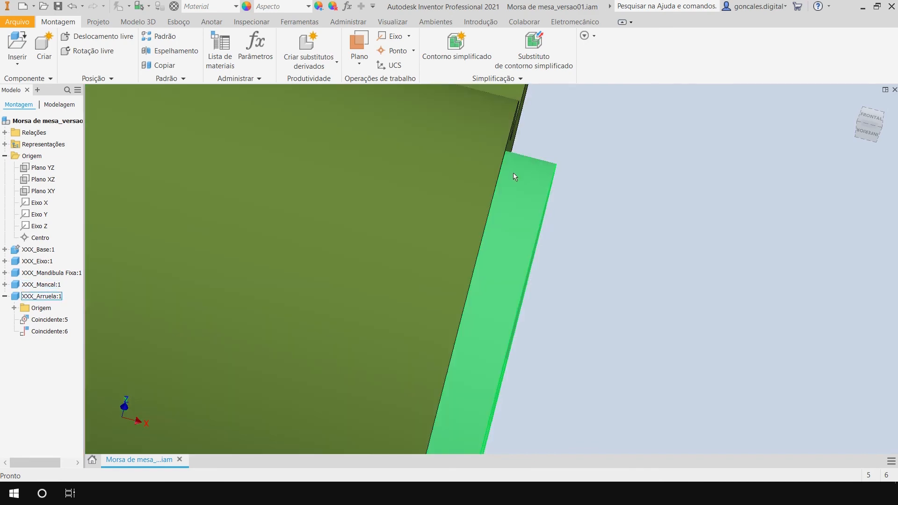
{"action": "scroll", "coordinate": [500, 301], "scroll_direction": "up", "scroll_amount": 5}
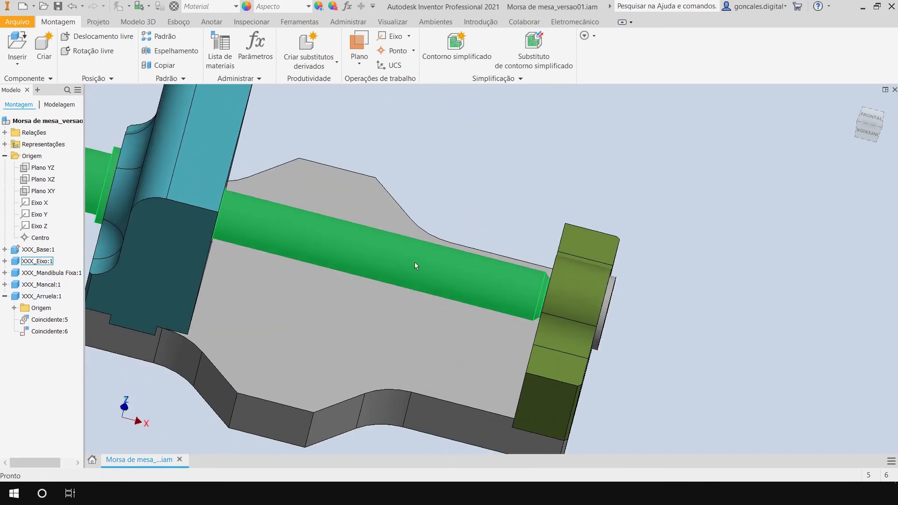
{"action": "scroll", "coordinate": [752, 346], "scroll_direction": "up", "scroll_amount": 4}
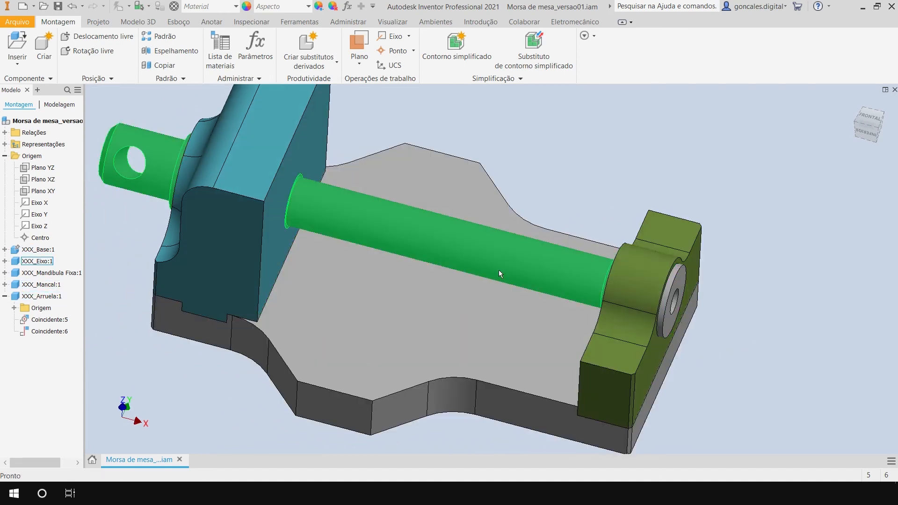
{"action": "scroll", "coordinate": [678, 274], "scroll_direction": "down", "scroll_amount": 5}
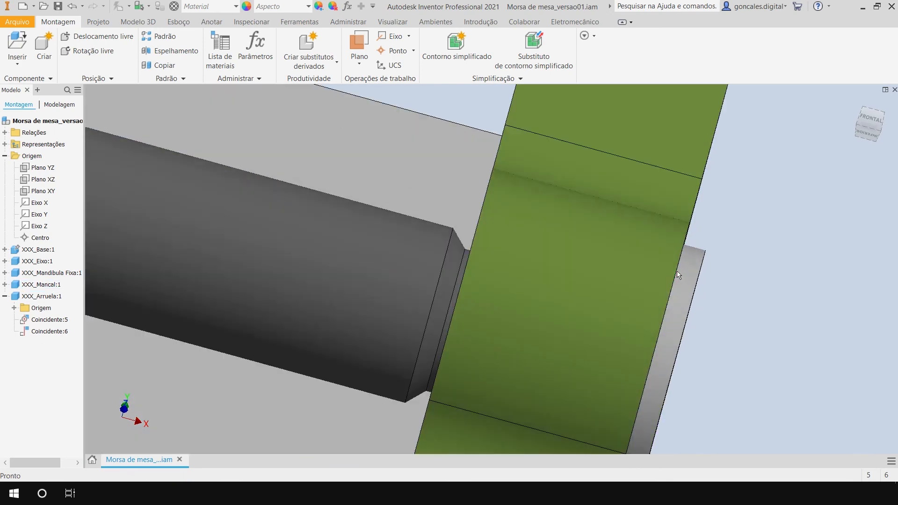
{"action": "scroll", "coordinate": [710, 311], "scroll_direction": "up", "scroll_amount": 5}
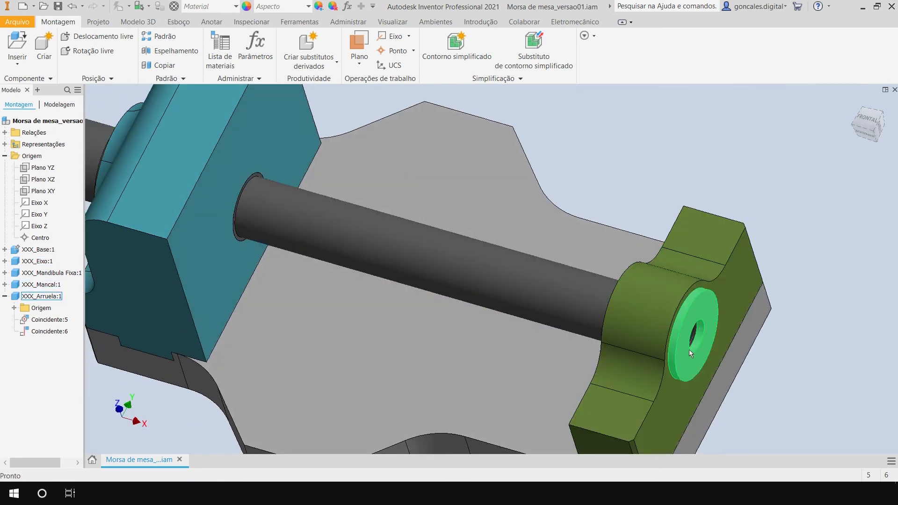
{"action": "middle_click_drag", "start_coordinate": [688, 349], "coordinate": [625, 305]}
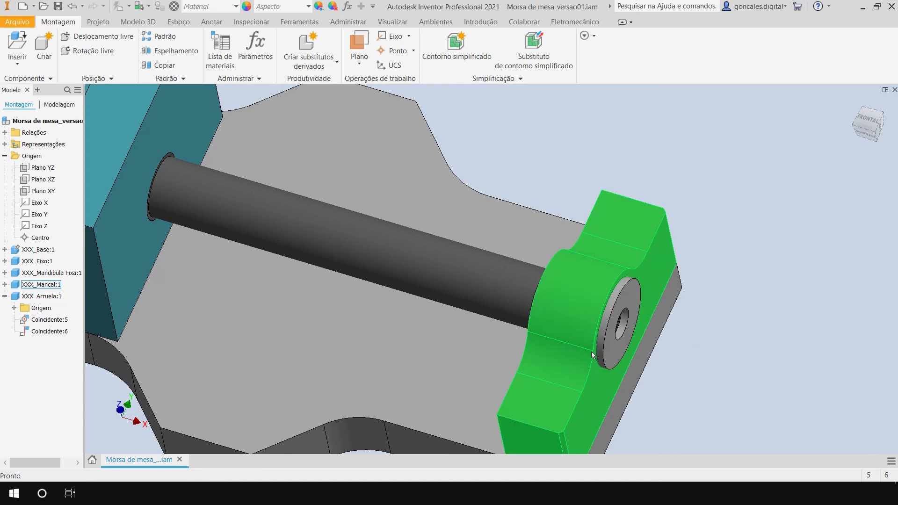
{"action": "middle_click_drag", "start_coordinate": [579, 355], "coordinate": [513, 343], "text": "shift"}
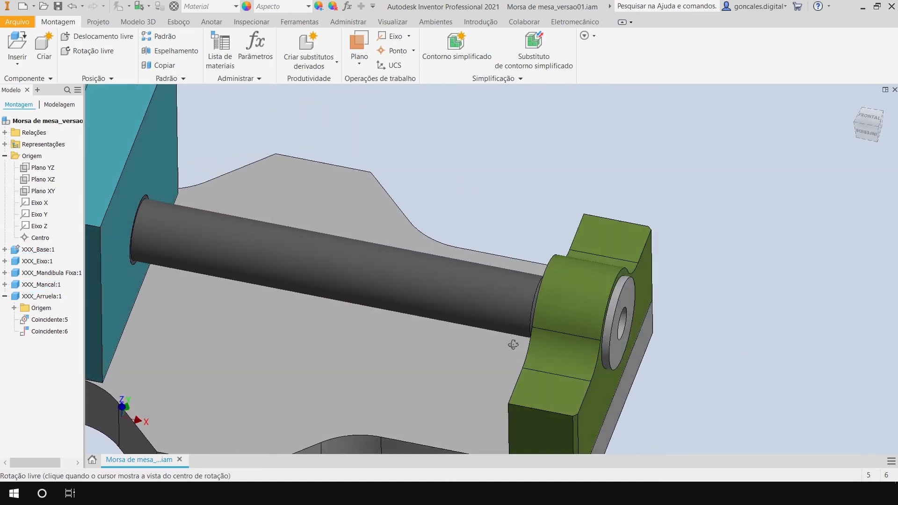
{"action": "middle_click_drag", "start_coordinate": [734, 446], "coordinate": [623, 293]}
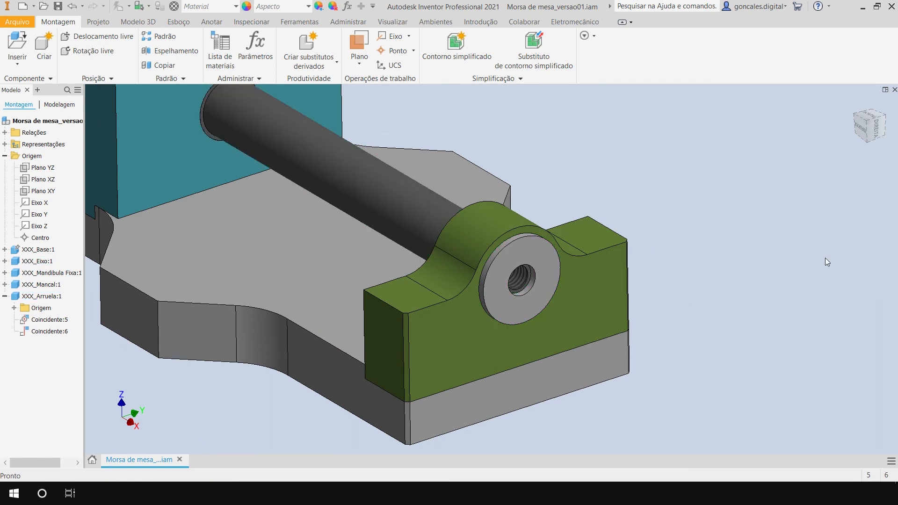
Save the Morsa de mesa_versao01.iam assembly together with the new XXX_Arruela.ipt part.
{"action": "left_click", "coordinate": [58, 6]}
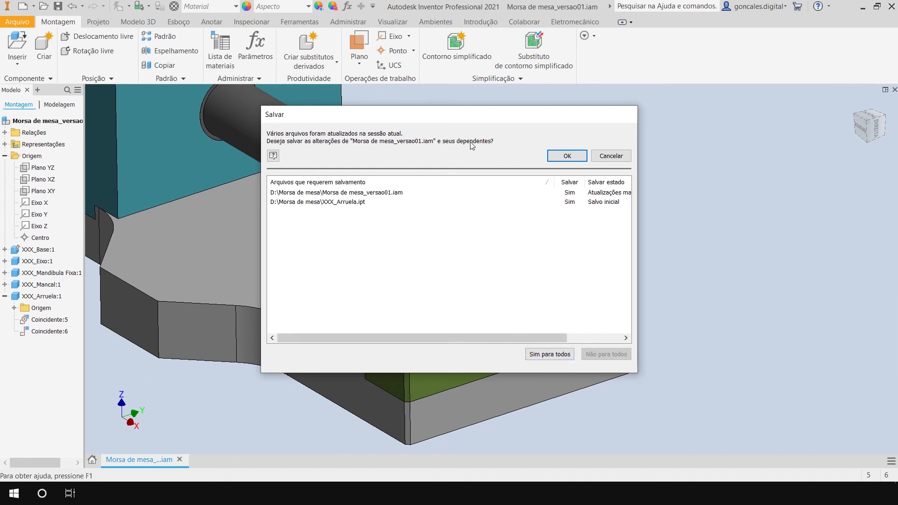
{"action": "left_click", "coordinate": [567, 157]}
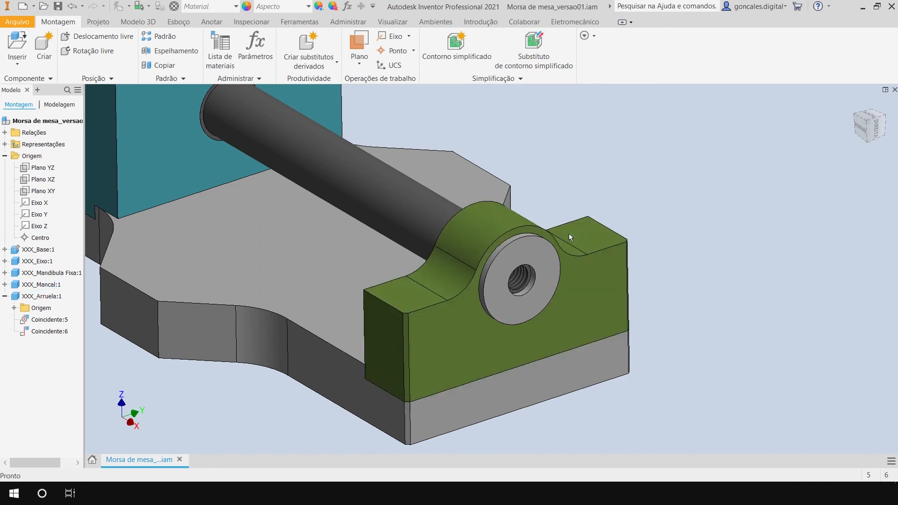
{"action": "middle_click_drag", "start_coordinate": [680, 197], "coordinate": [653, 195]}
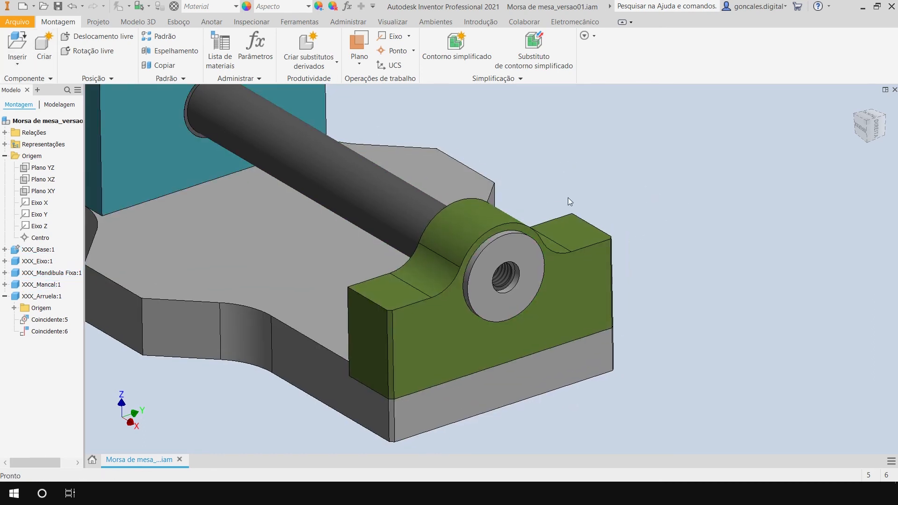
Start inserting a part from the Content Center and open the Cabeça de soquete category under Parafusos.
{"action": "key", "text": "p"}
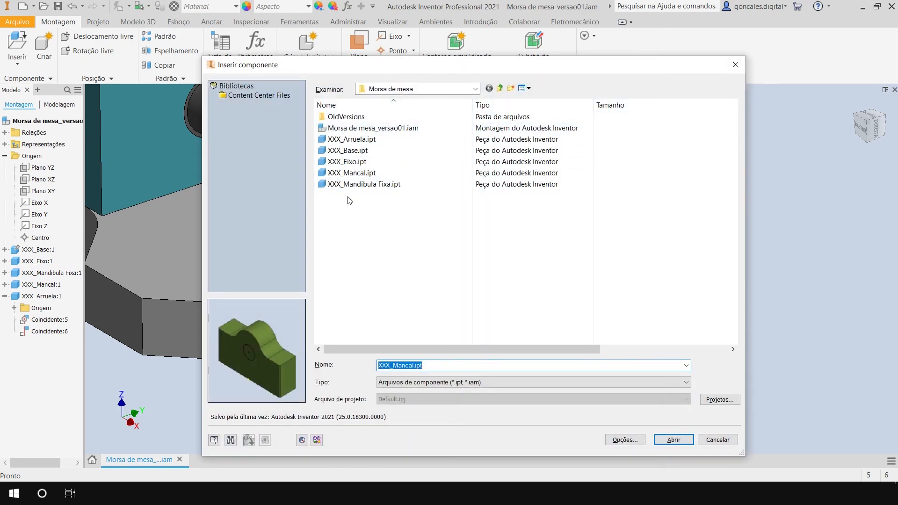
{"action": "left_click", "coordinate": [717, 440]}
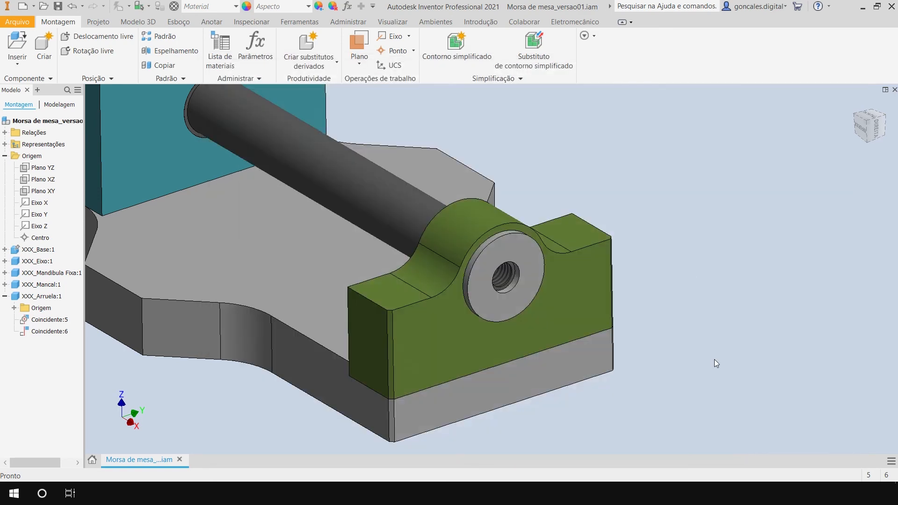
{"action": "left_click", "coordinate": [22, 64]}
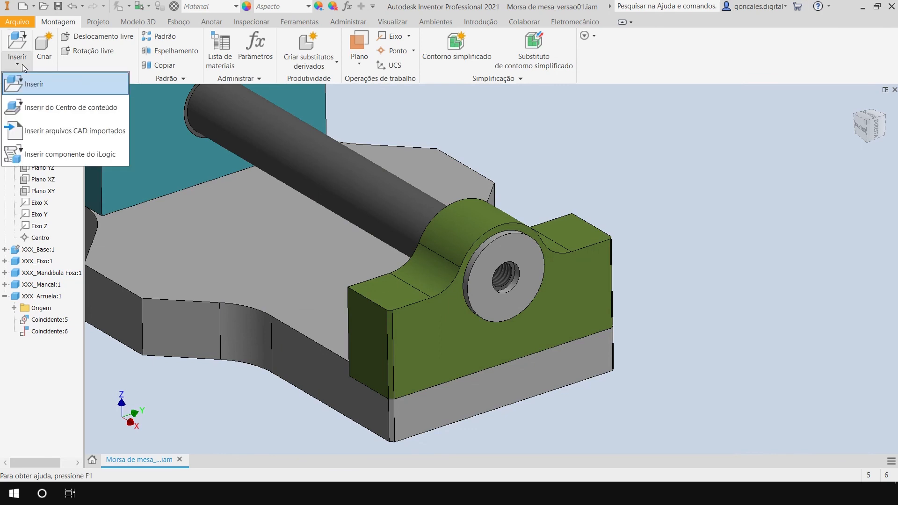
{"action": "left_click", "coordinate": [51, 108]}
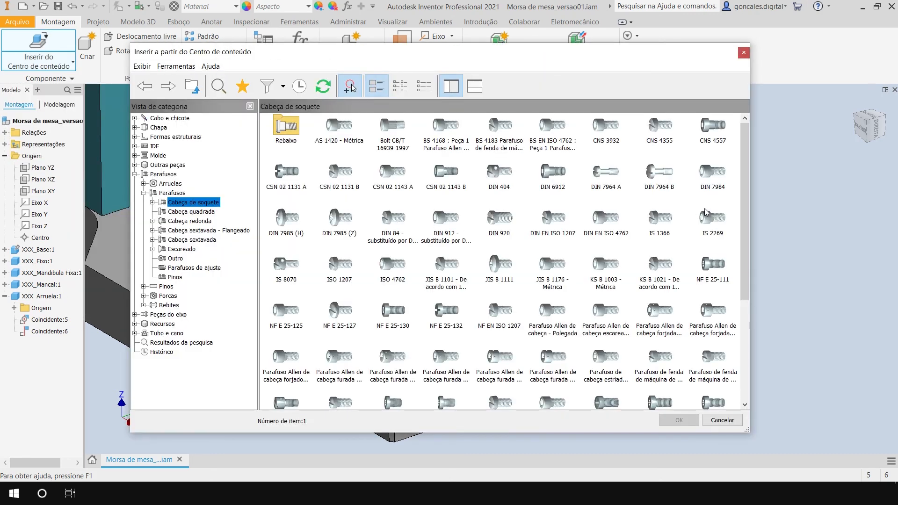
{"action": "mouse_move", "coordinate": [746, 183]}
{"action": "left_mouse_down"}
{"action": "mouse_move", "coordinate": [746, 277]}
{"action": "mouse_move", "coordinate": [749, 184]}
{"action": "left_mouse_up"}
{"action": "left_click_drag", "start_coordinate": [360, 59], "coordinate": [374, 64]}
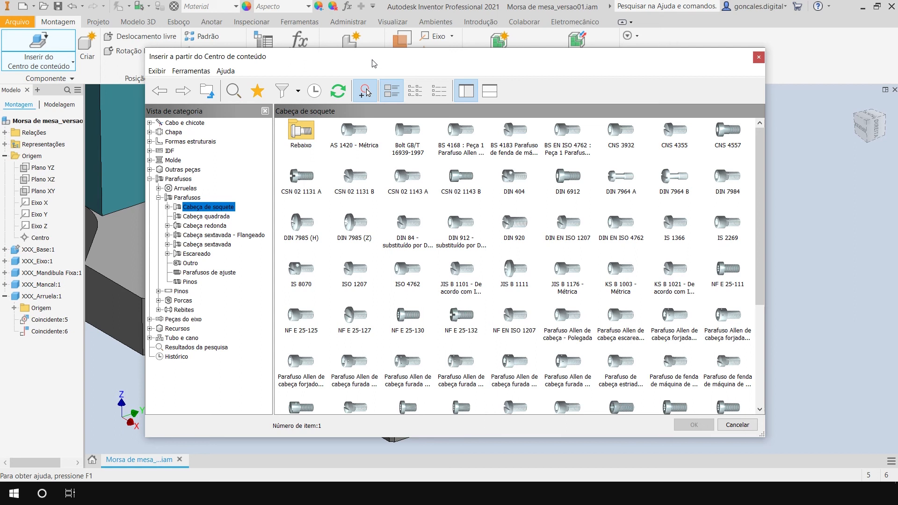
{"action": "left_click", "coordinate": [186, 198]}
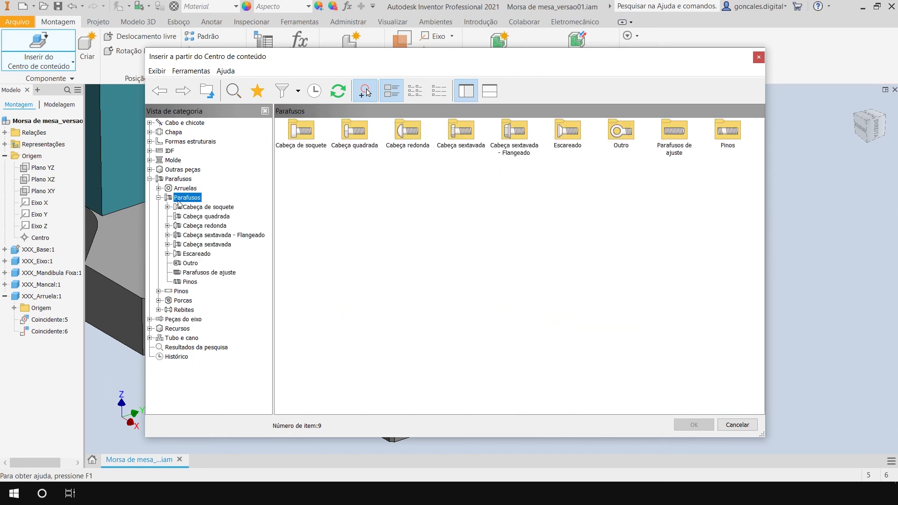
{"action": "left_click", "coordinate": [149, 178]}
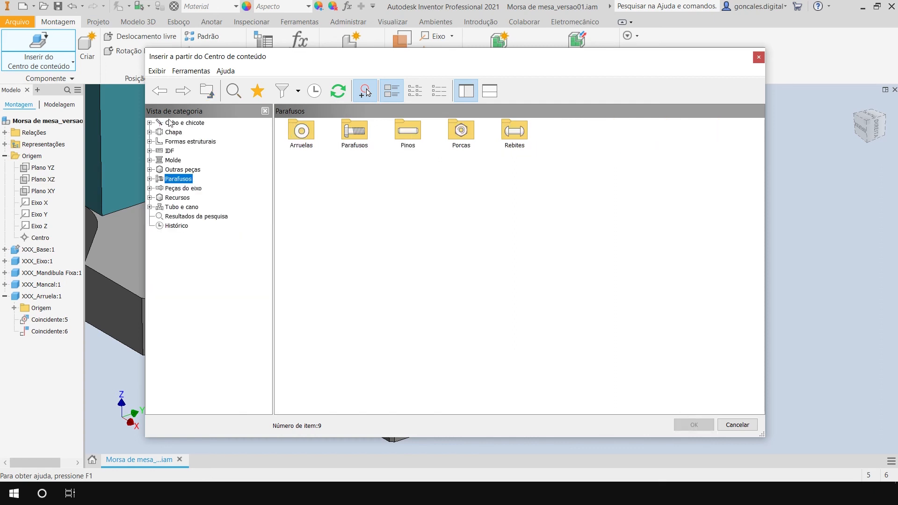
{"action": "left_click", "coordinate": [150, 179]}
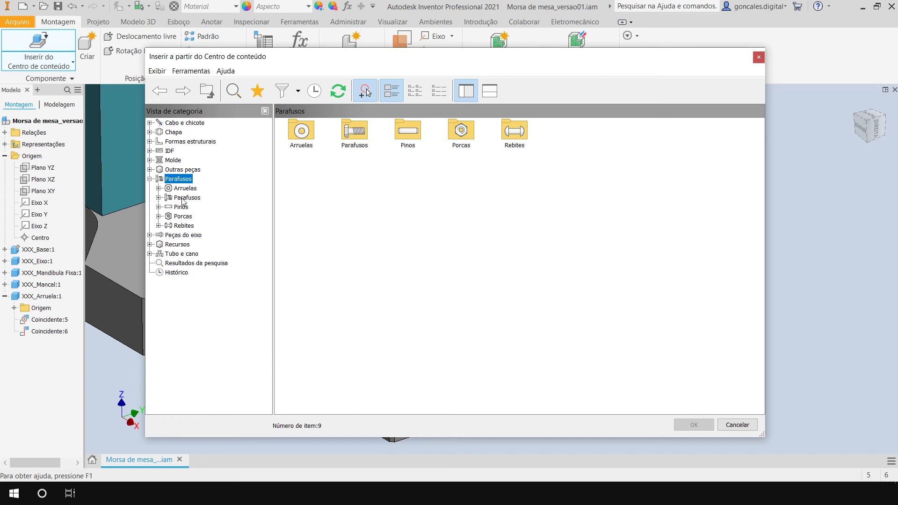
{"action": "left_click", "coordinate": [159, 198]}
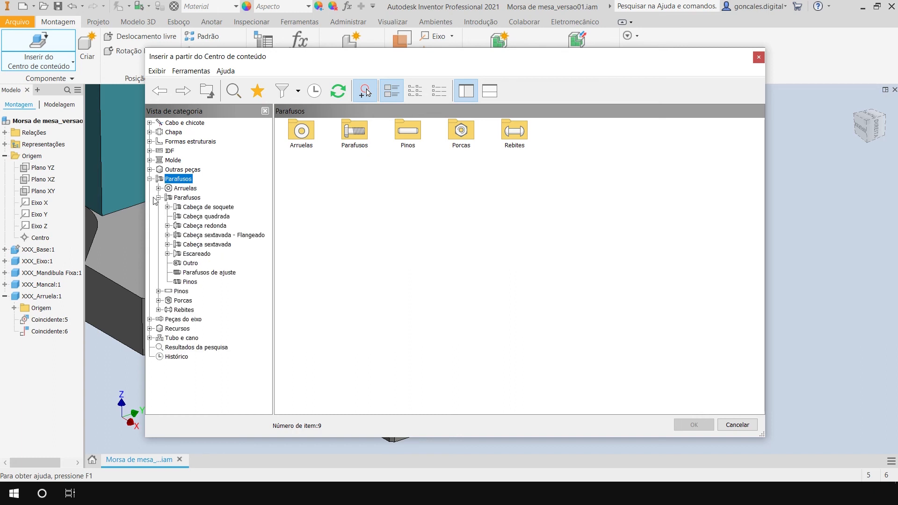
{"action": "left_click", "coordinate": [207, 209]}
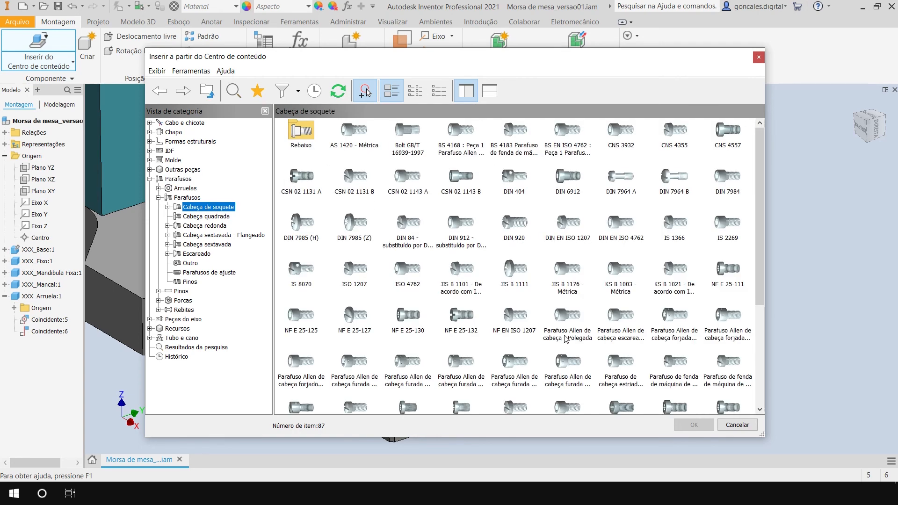
Choose the DIN 912 socket head screw family for insertion into the assembly.
{"action": "scroll", "coordinate": [661, 345], "scroll_direction": "down", "scroll_amount": 3}
{"action": "scroll", "coordinate": [661, 345], "scroll_direction": "up", "scroll_amount": 4}
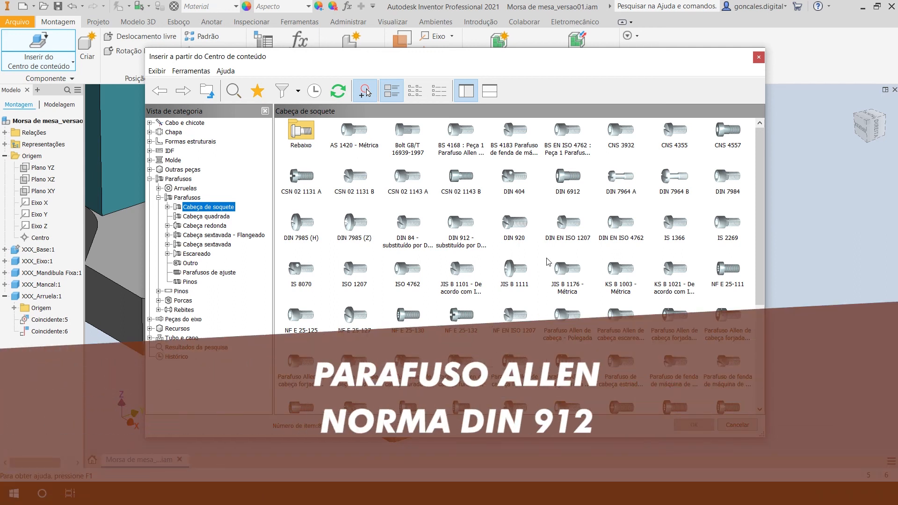
{"action": "left_click_drag", "start_coordinate": [759, 226], "coordinate": [779, 204]}
{"action": "left_click_drag", "start_coordinate": [773, 173], "coordinate": [773, 173]}
{"action": "left_click", "coordinate": [457, 249]}
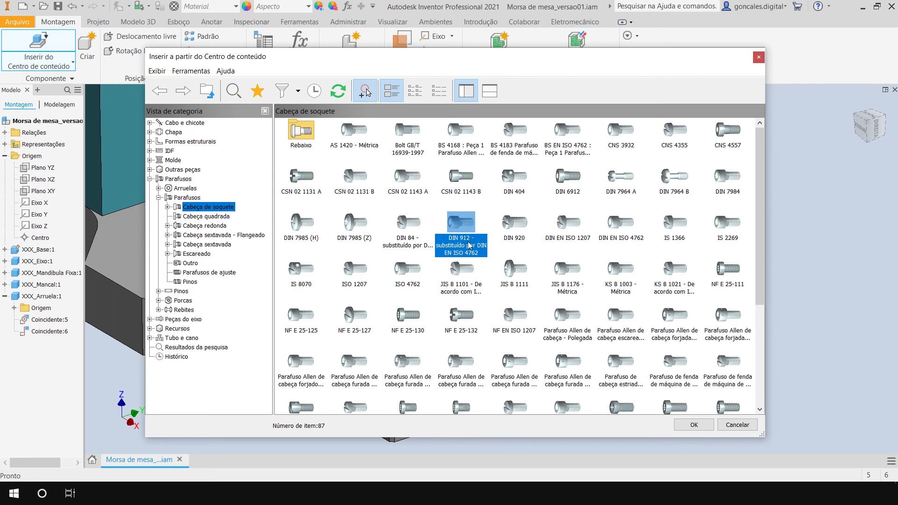
{"action": "left_click", "coordinate": [694, 425]}
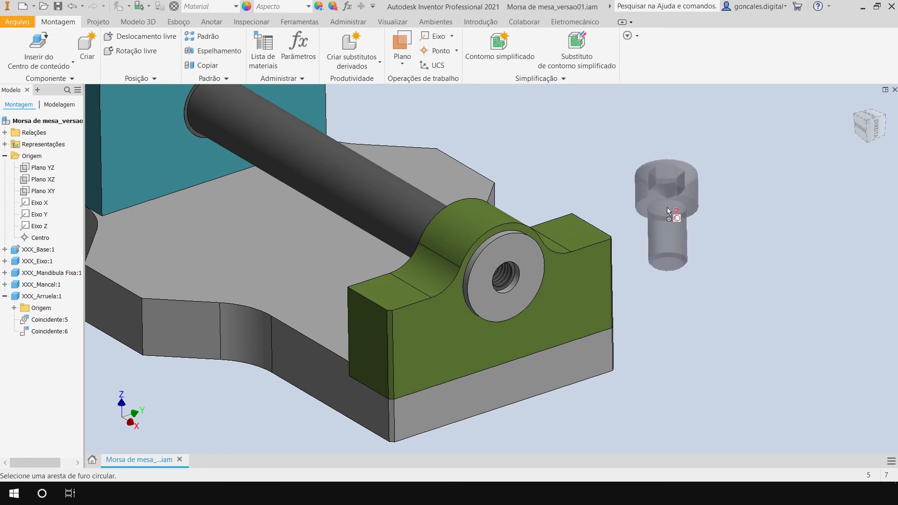
Configure the DIN 912 screw as M8 with a 20 mm nominal length and place one loose beside the green bearing.
{"action": "left_click", "coordinate": [717, 205]}
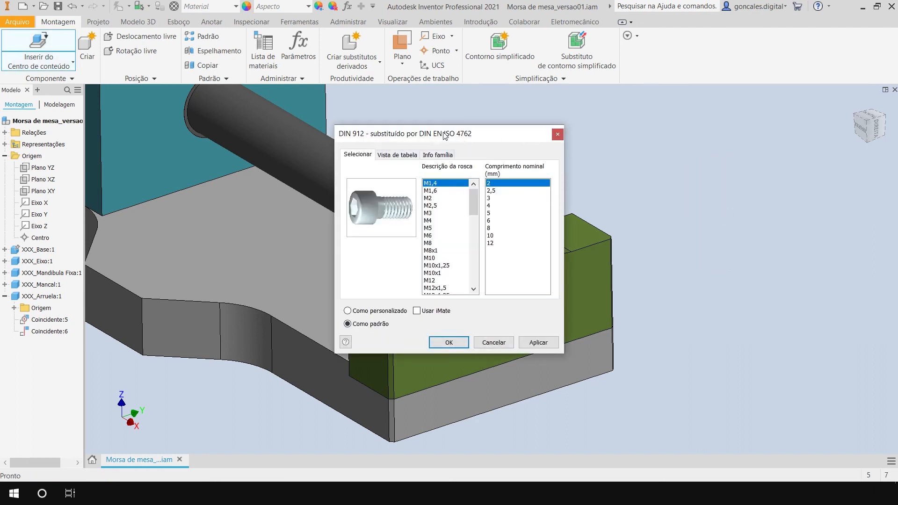
{"action": "left_click_drag", "start_coordinate": [453, 128], "coordinate": [487, 113]}
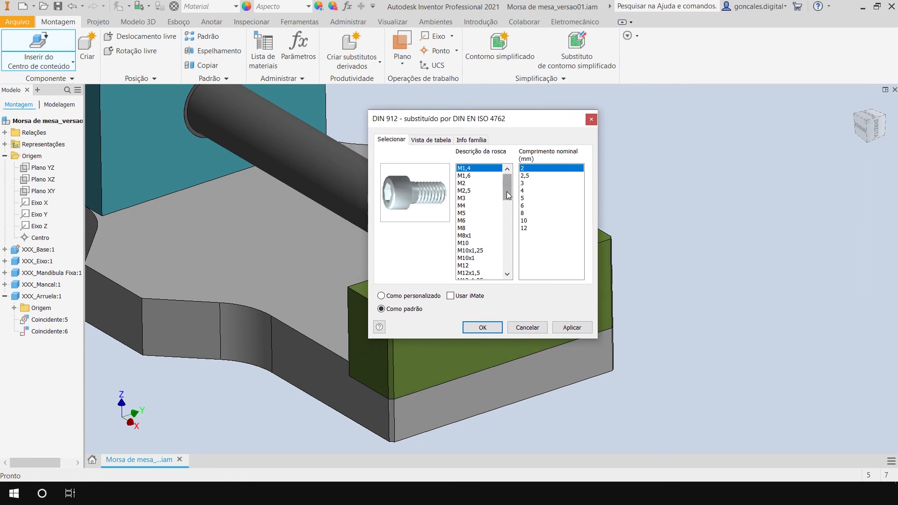
{"action": "left_click", "coordinate": [463, 227]}
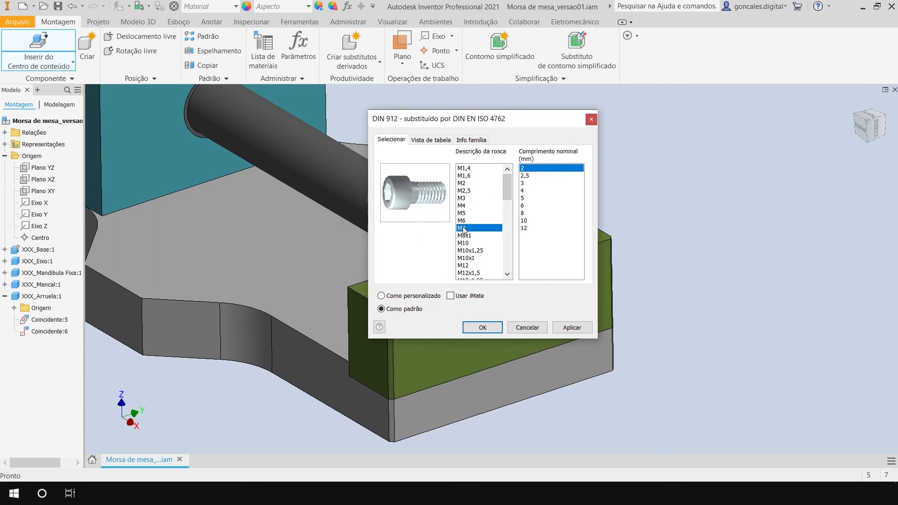
{"action": "left_click_drag", "start_coordinate": [493, 118], "coordinate": [398, 120]}
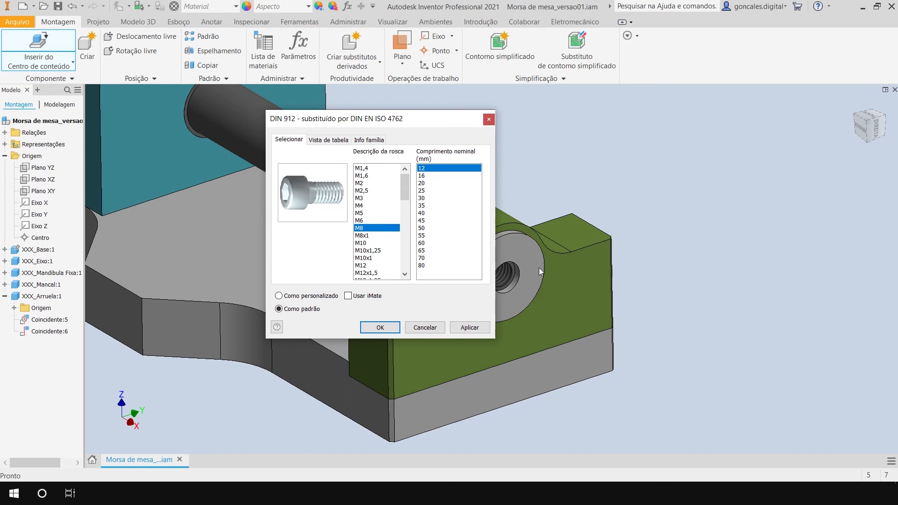
{"action": "left_click", "coordinate": [423, 176]}
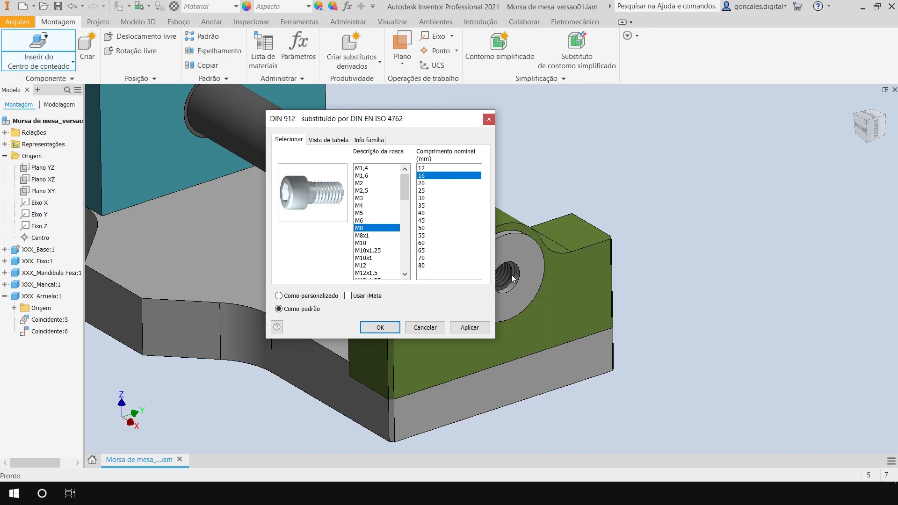
{"action": "left_click", "coordinate": [423, 183]}
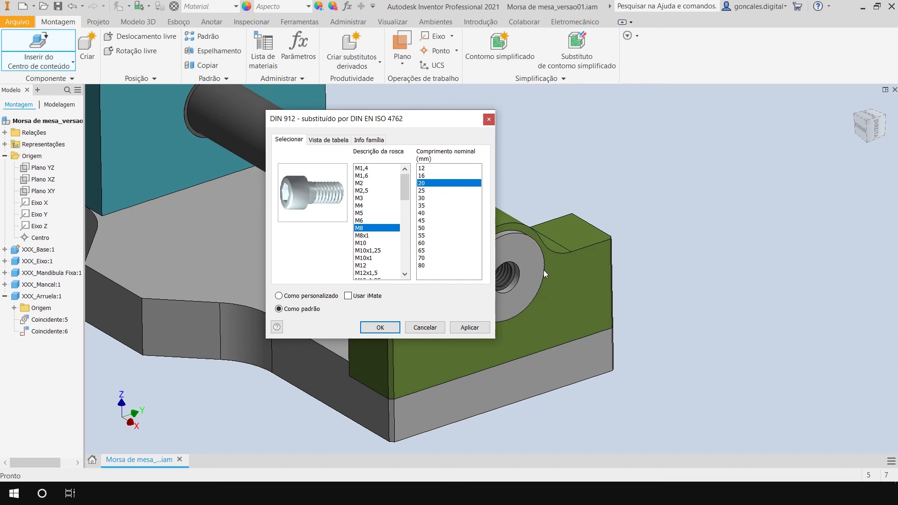
{"action": "left_click", "coordinate": [469, 327]}
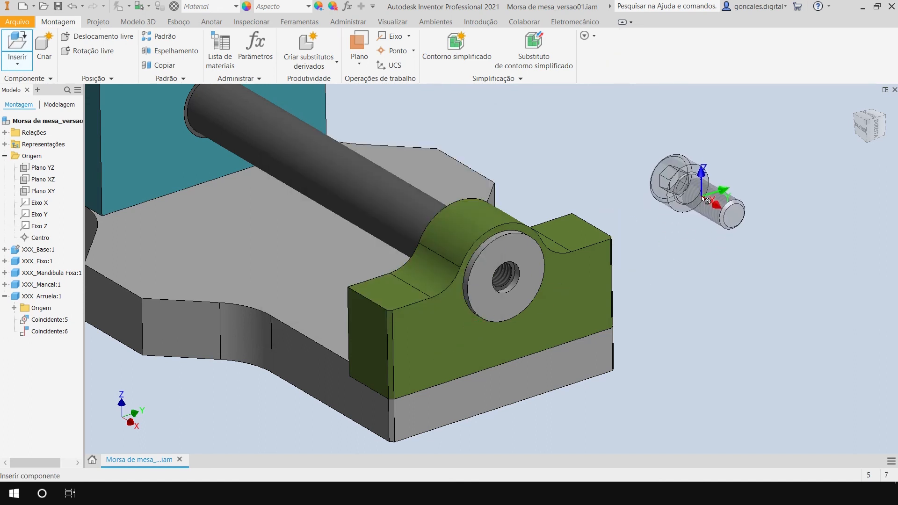
{"action": "left_click", "coordinate": [702, 204]}
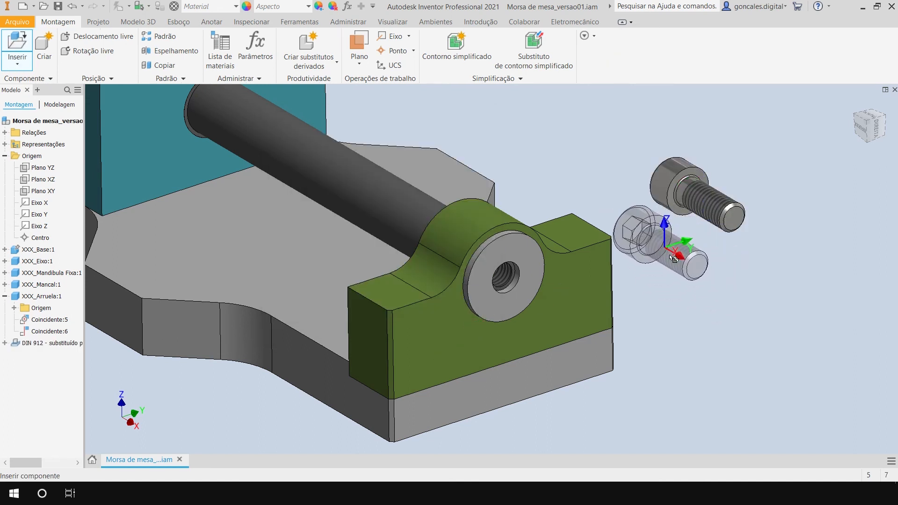
Place four more copies of the M8 x 20 screw beside the first one and end the Content Center insertion.
{"action": "left_click", "coordinate": [745, 300]}
{"action": "left_click", "coordinate": [791, 255]}
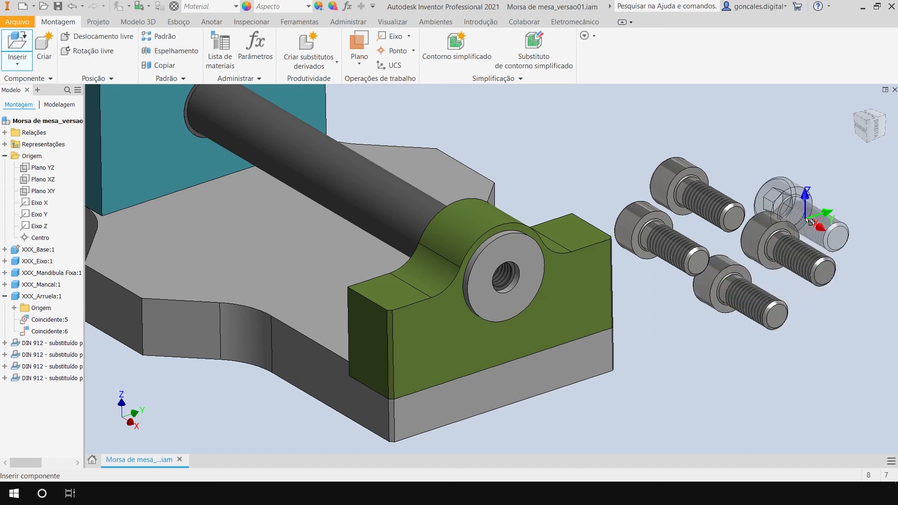
{"action": "left_click", "coordinate": [786, 172]}
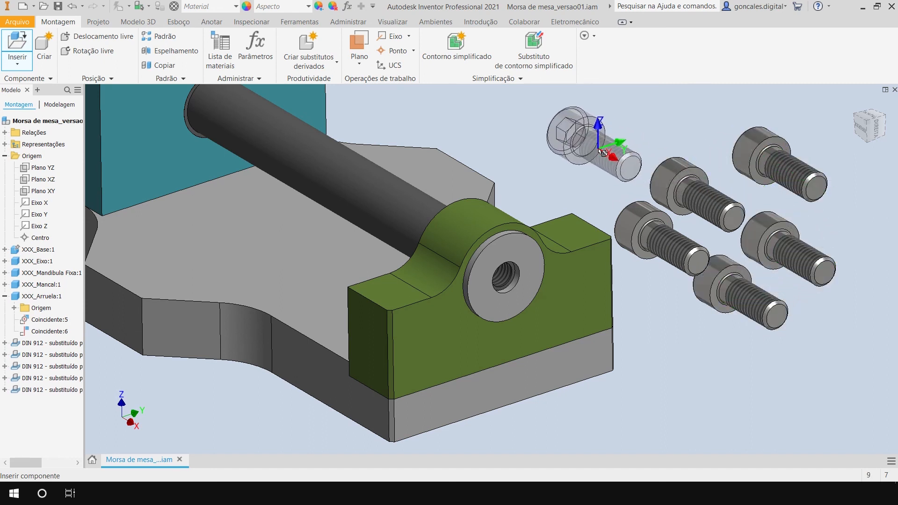
{"action": "key", "text": "Escape"}
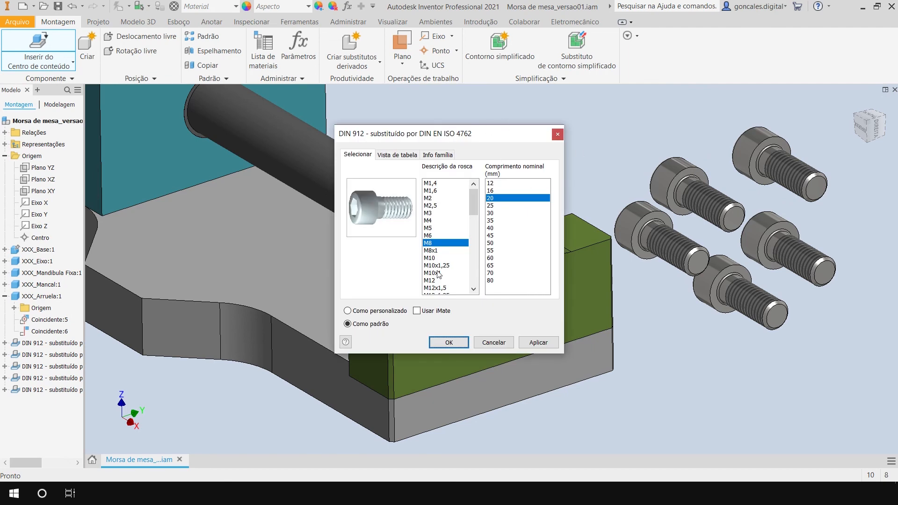
{"action": "left_click", "coordinate": [501, 349]}
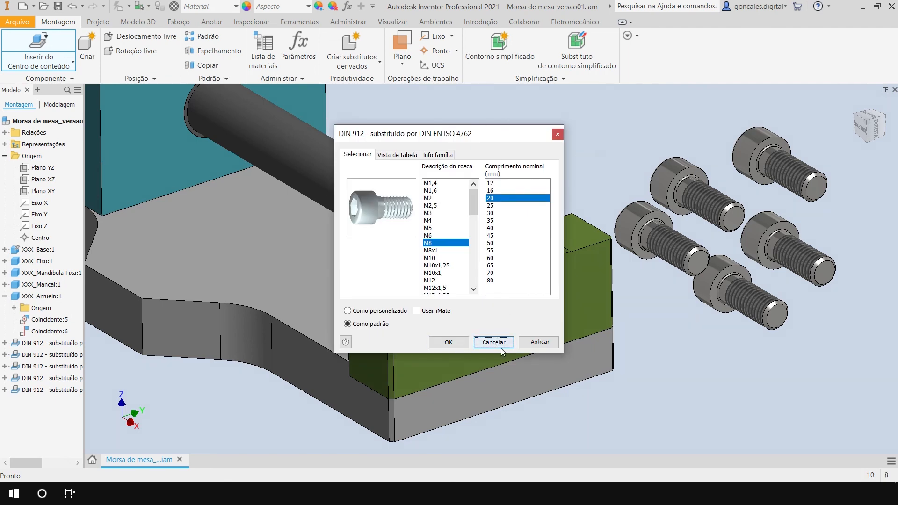
{"action": "middle_click_drag", "start_coordinate": [681, 326], "coordinate": [633, 322]}
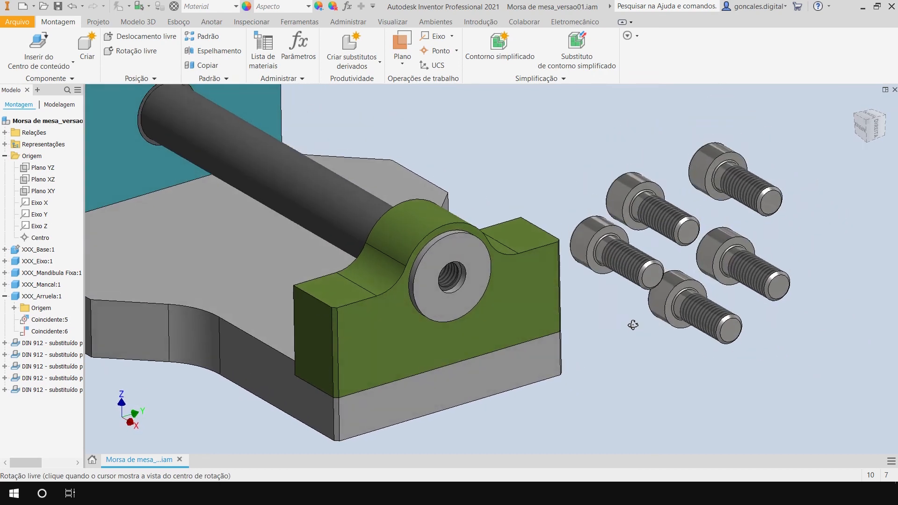
Delete three of the loose DIN 912 screws beside the green bearing.
{"action": "left_click", "coordinate": [632, 282]}
{"action": "key", "text": "Delete"}
{"action": "left_click", "coordinate": [660, 239]}
{"action": "key", "text": "Delete"}
{"action": "left_click", "coordinate": [693, 321]}
{"action": "key", "text": "Delete"}
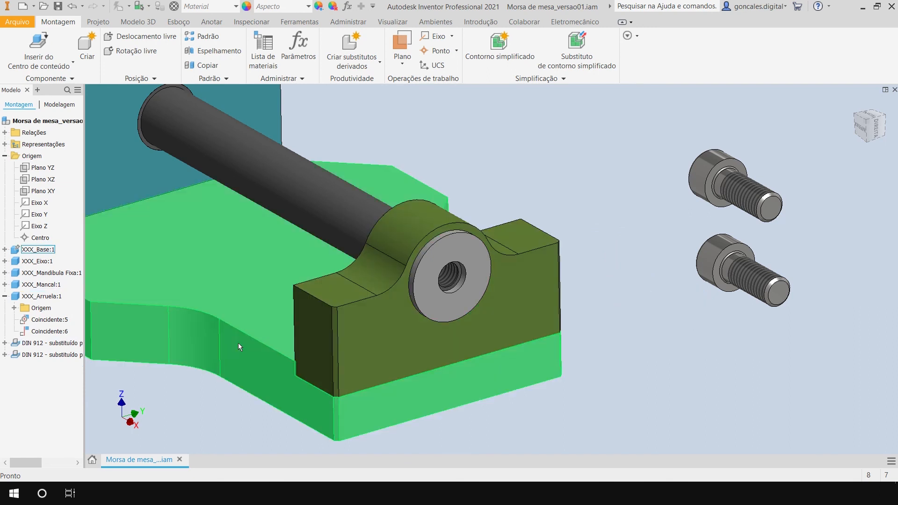
Collapse the XXX_Arruela and Origem branches in the model tree and delete one more DIN 912 screw, leaving a single one.
{"action": "left_click", "coordinate": [5, 296]}
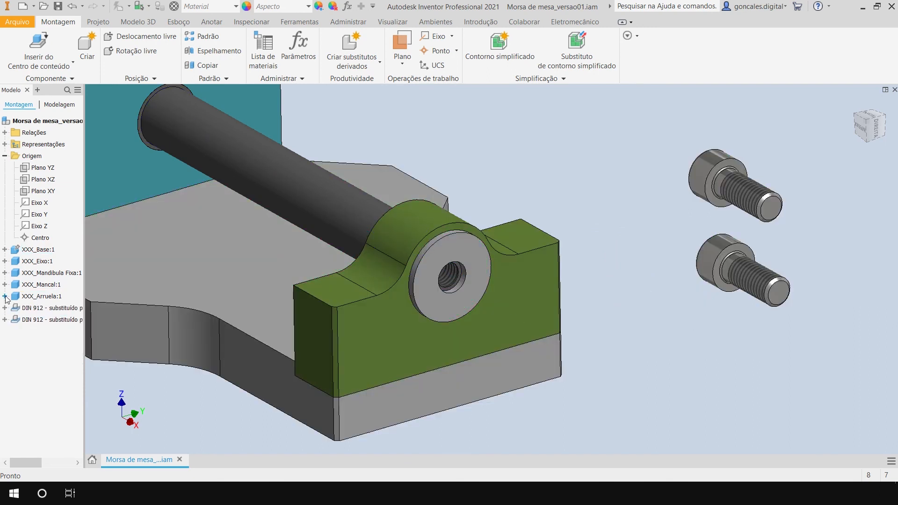
{"action": "left_click", "coordinate": [5, 156]}
{"action": "left_click", "coordinate": [45, 226]}
{"action": "left_click", "coordinate": [43, 238]}
{"action": "left_click", "coordinate": [44, 226]}
{"action": "left_click", "coordinate": [44, 237]}
{"action": "left_click", "coordinate": [44, 225]}
{"action": "left_click", "coordinate": [46, 238]}
{"action": "key", "text": "Delete"}
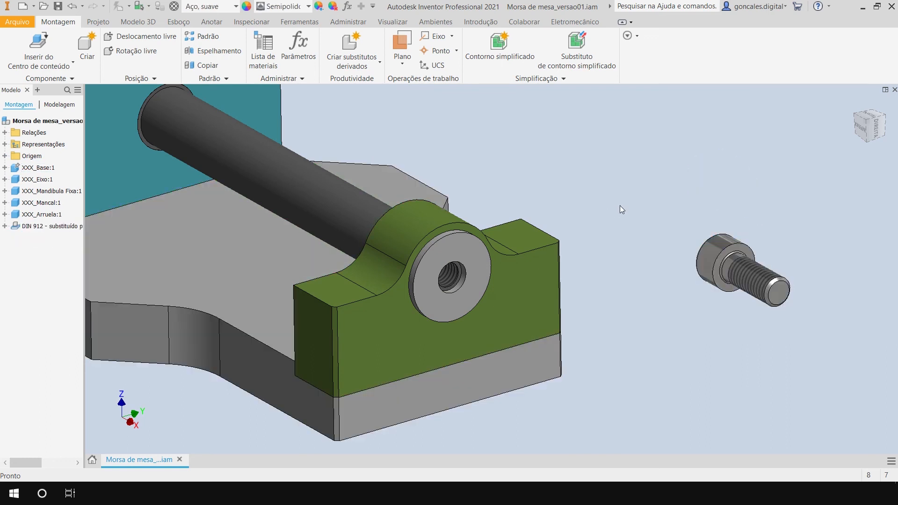
Move the remaining screw closer to the washer and free-rotate it so its threaded end points toward the hole.
{"action": "left_click_drag", "start_coordinate": [748, 273], "coordinate": [636, 296]}
{"action": "middle_click_drag", "start_coordinate": [470, 333], "coordinate": [501, 341], "text": "shift"}
{"action": "left_click", "coordinate": [681, 377]}
{"action": "key", "text": "g"}
{"action": "left_click", "coordinate": [646, 295]}
{"action": "left_click_drag", "start_coordinate": [646, 295], "coordinate": [608, 277]}
{"action": "mouse_move", "coordinate": [556, 254]}
{"action": "left_mouse_down"}
{"action": "mouse_move", "coordinate": [537, 227]}
{"action": "mouse_move", "coordinate": [550, 244]}
{"action": "left_mouse_up"}
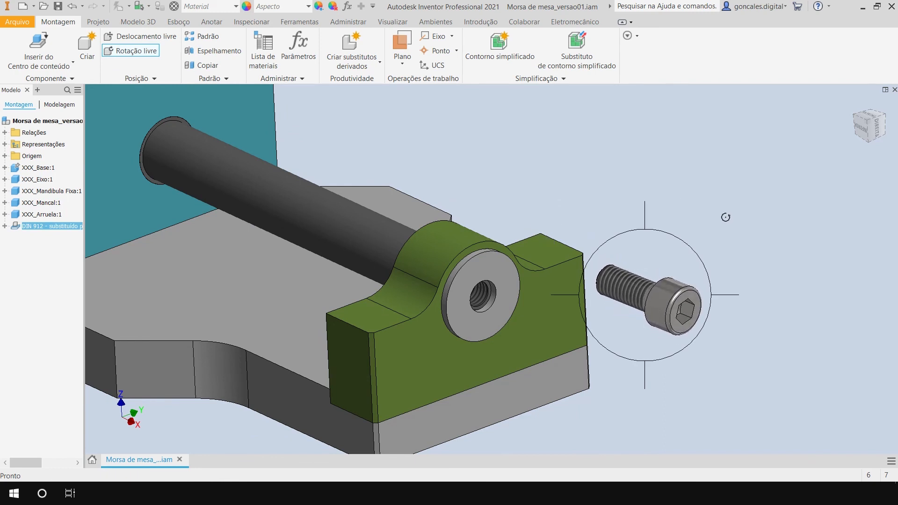
{"action": "key", "text": "Escape"}
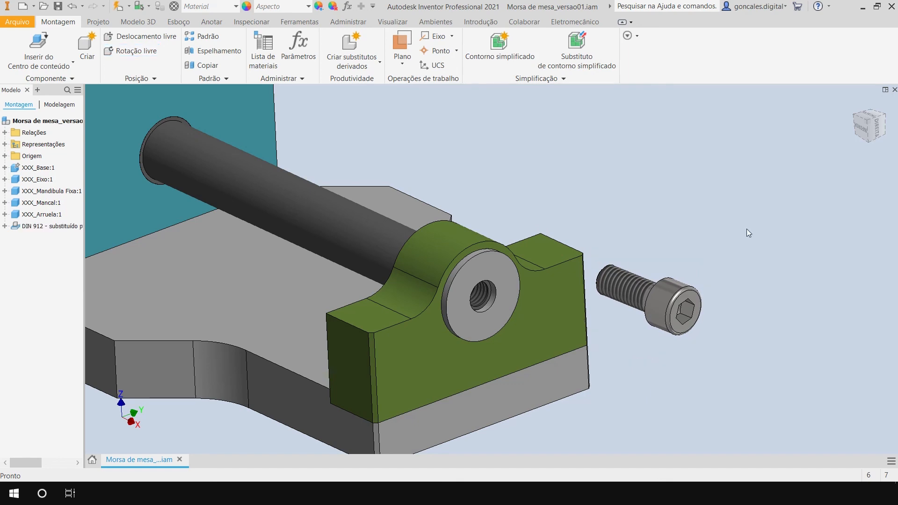
Add a Mate constraint with 0 mm offset aligning the screw's axis with the axis of the shaft's tapped hole.
{"action": "key", "text": "c"}
{"action": "middle_click_drag", "start_coordinate": [469, 196], "coordinate": [519, 196]}
{"action": "middle_click_drag", "start_coordinate": [519, 196], "coordinate": [518, 198], "text": "shift"}
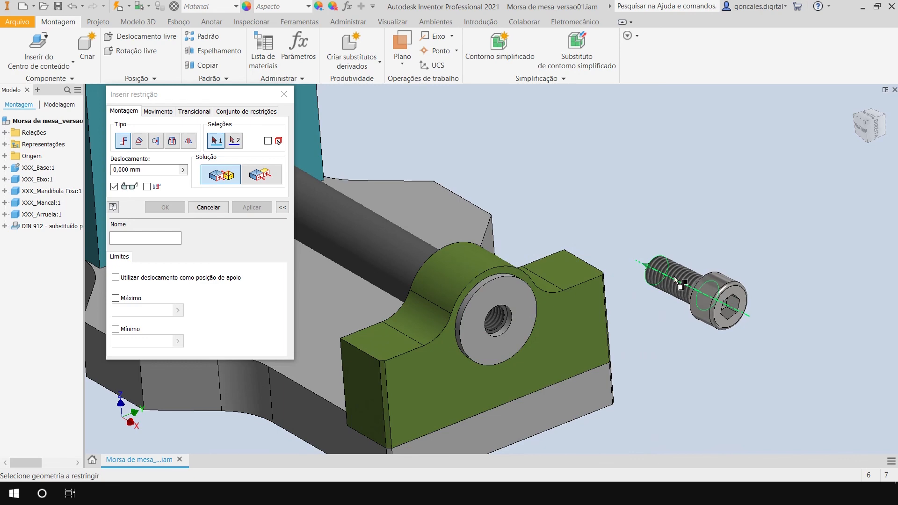
{"action": "left_click", "coordinate": [674, 274]}
{"action": "scroll", "coordinate": [514, 330], "scroll_direction": "up", "scroll_amount": 5}
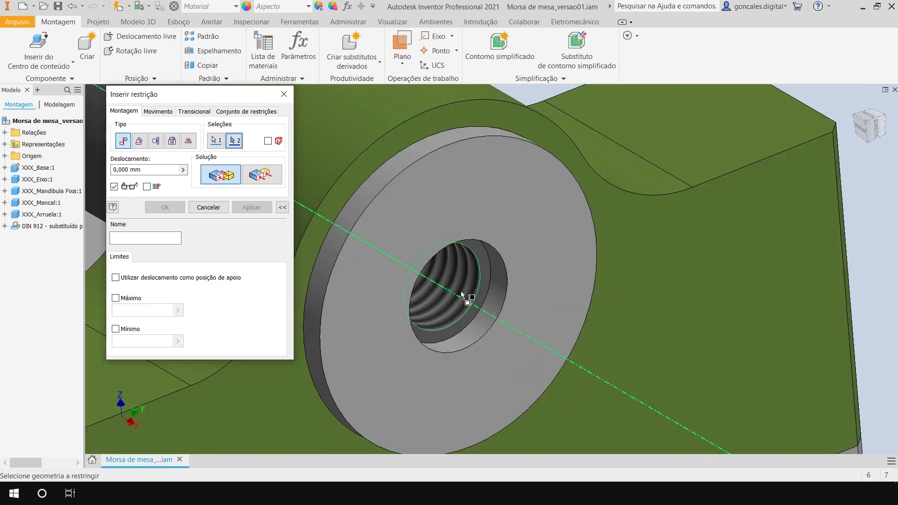
{"action": "left_click", "coordinate": [458, 283]}
{"action": "left_click", "coordinate": [252, 208]}
{"action": "left_click", "coordinate": [208, 207]}
Slide the screw outward along the hole's axis until it is clear of the washer.
{"action": "scroll", "coordinate": [436, 340], "scroll_direction": "down", "scroll_amount": 5}
{"action": "middle_click_drag", "start_coordinate": [451, 353], "coordinate": [629, 322], "text": "shift"}
{"action": "middle_click_drag", "start_coordinate": [714, 313], "coordinate": [457, 320]}
{"action": "left_click_drag", "start_coordinate": [557, 312], "coordinate": [721, 341]}
{"action": "left_click", "coordinate": [741, 260]}
{"action": "scroll", "coordinate": [681, 280], "scroll_direction": "up", "scroll_amount": 5}
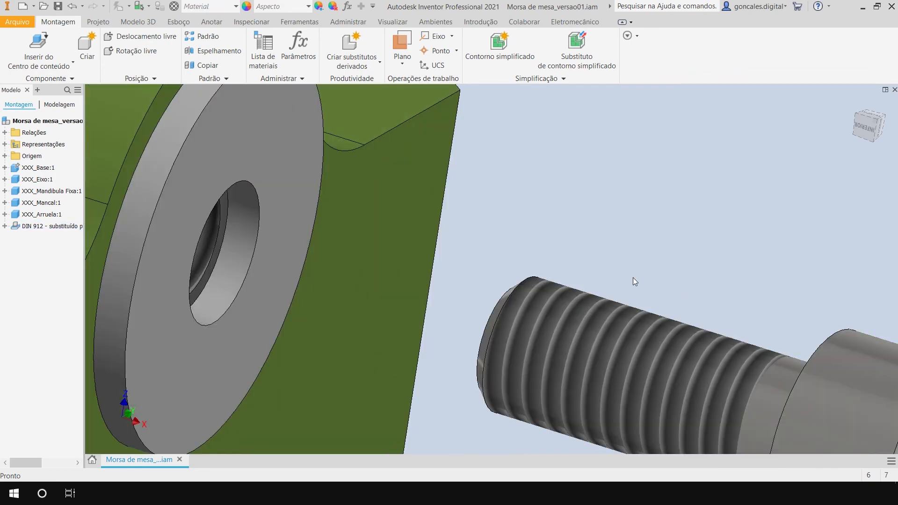
{"action": "scroll", "coordinate": [626, 269], "scroll_direction": "up", "scroll_amount": 5}
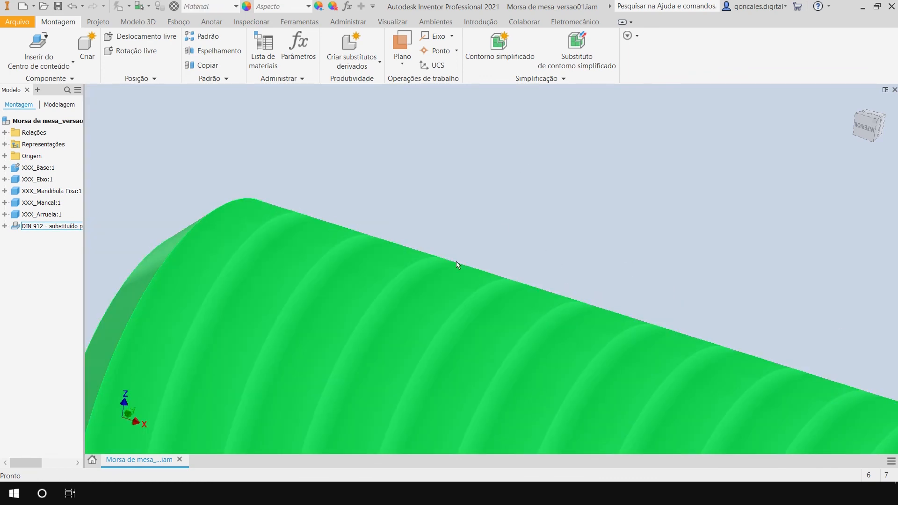
{"action": "scroll", "coordinate": [743, 246], "scroll_direction": "down", "scroll_amount": 10}
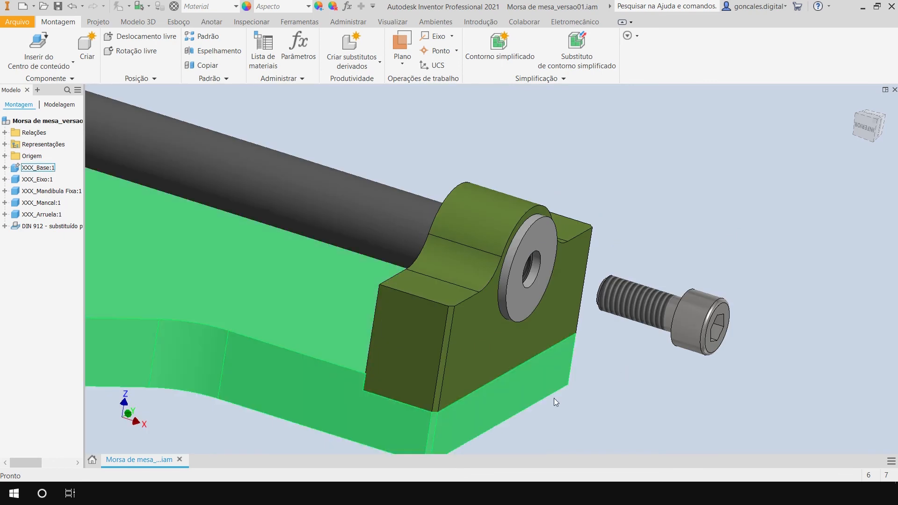
{"action": "middle_click_drag", "start_coordinate": [553, 398], "coordinate": [559, 433], "text": "shift"}
Mate the underside of the screw head to the washer's outer face with a 0 mm offset.
{"action": "key", "text": "c"}
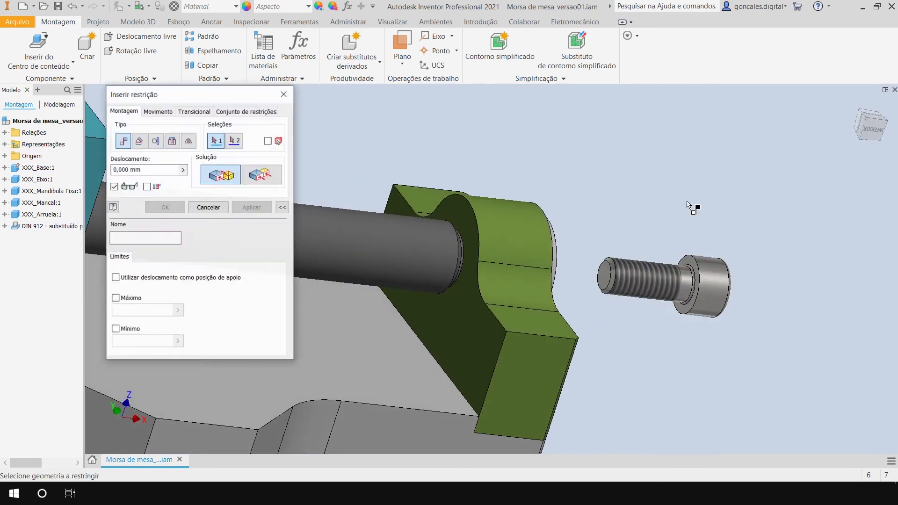
{"action": "scroll", "coordinate": [690, 206], "scroll_direction": "up", "scroll_amount": 3}
{"action": "left_click", "coordinate": [692, 318]}
{"action": "middle_click_drag", "start_coordinate": [597, 310], "coordinate": [439, 299], "text": "shift"}
{"action": "left_click", "coordinate": [410, 264]}
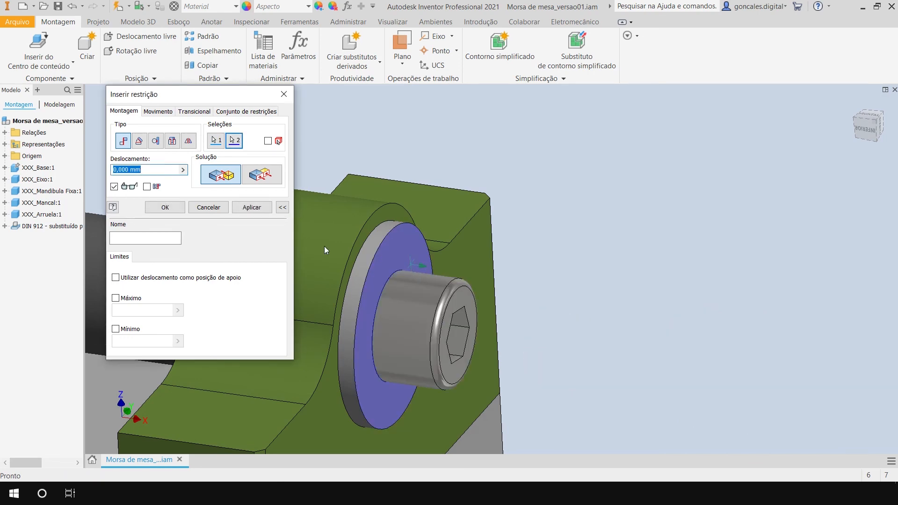
{"action": "left_click", "coordinate": [251, 207]}
{"action": "left_click", "coordinate": [208, 207]}
{"action": "middle_click_drag", "start_coordinate": [470, 349], "coordinate": [500, 286], "text": "shift"}
{"action": "left_click_drag", "start_coordinate": [439, 303], "coordinate": [455, 291]}
{"action": "left_click", "coordinate": [714, 198]}
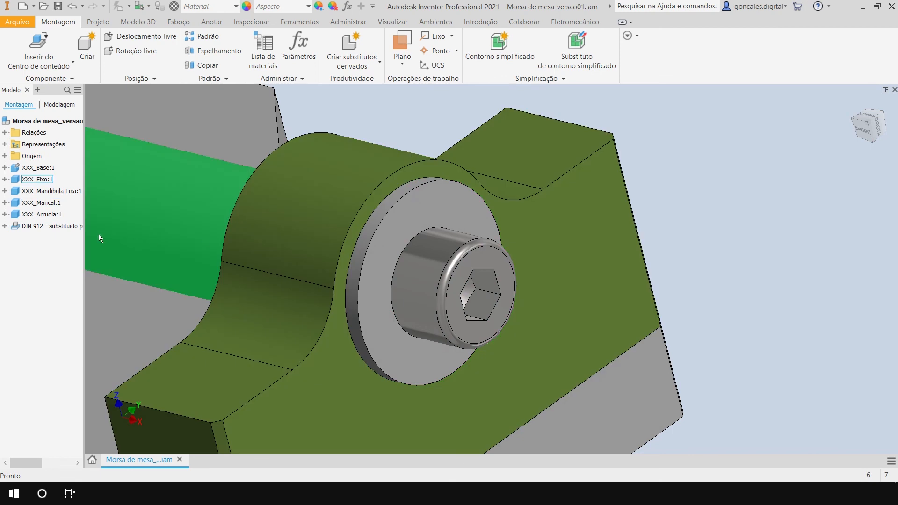
{"action": "right_click", "coordinate": [50, 229]}
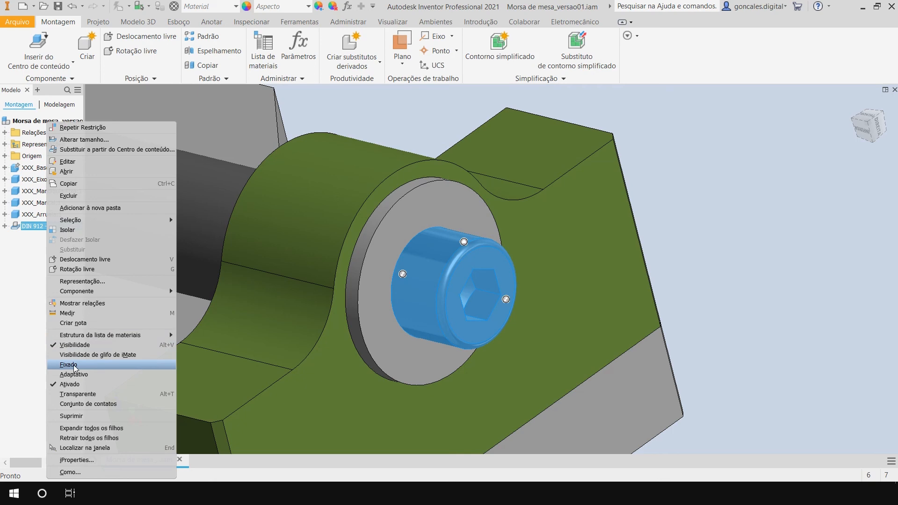
{"action": "left_click", "coordinate": [720, 233]}
{"action": "left_click", "coordinate": [719, 232]}
Create a half section view from the bearing's side face, offsetting the cut plane inward to pass lengthwise through the shaft and screw.
{"action": "middle_click_drag", "start_coordinate": [708, 234], "coordinate": [566, 314], "text": "shift"}
{"action": "scroll", "coordinate": [581, 338], "scroll_direction": "down", "scroll_amount": 5}
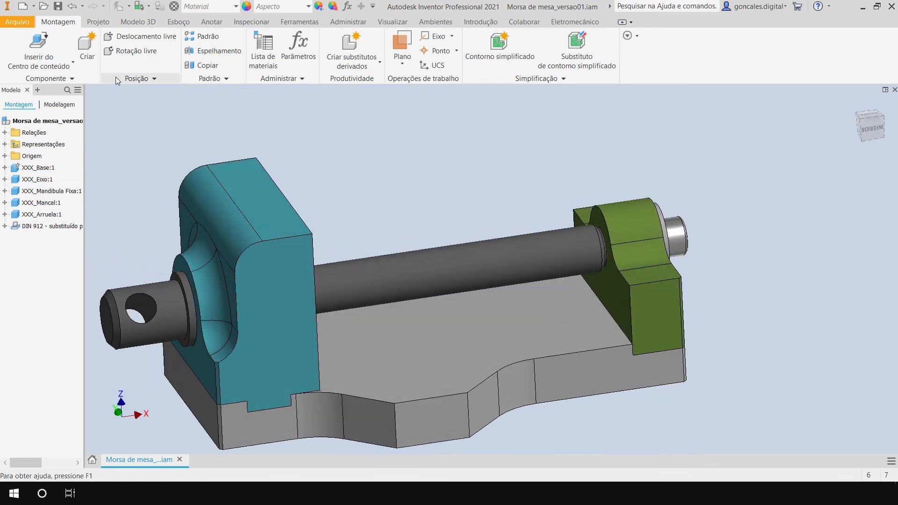
{"action": "left_click", "coordinate": [385, 22]}
{"action": "left_click", "coordinate": [232, 51]}
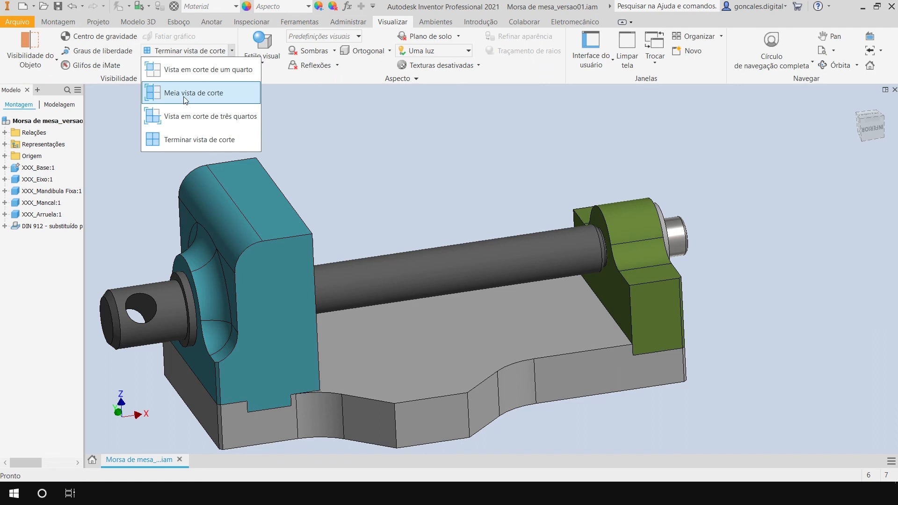
{"action": "left_click", "coordinate": [196, 92]}
{"action": "left_click", "coordinate": [661, 298]}
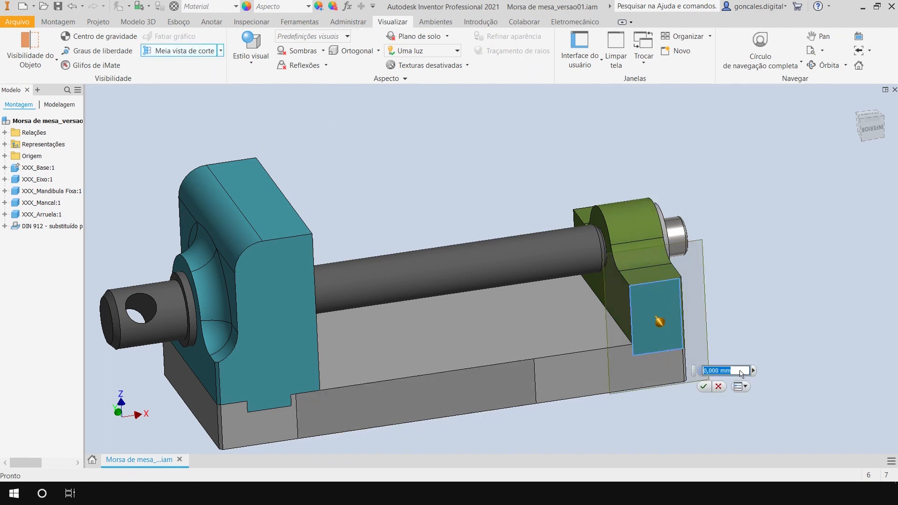
{"action": "type", "text": "-55"}
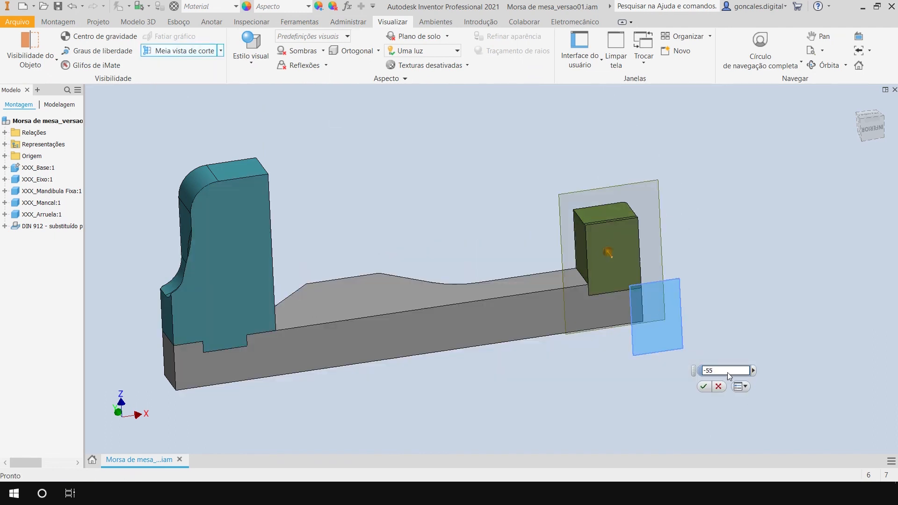
{"action": "middle_click_drag", "start_coordinate": [616, 251], "coordinate": [657, 318], "text": "shift"}
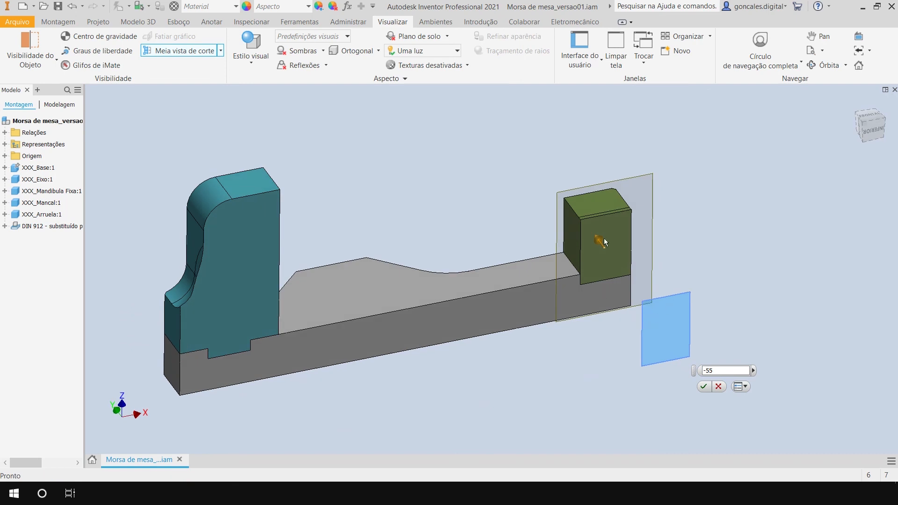
{"action": "left_click_drag", "start_coordinate": [599, 239], "coordinate": [640, 285]}
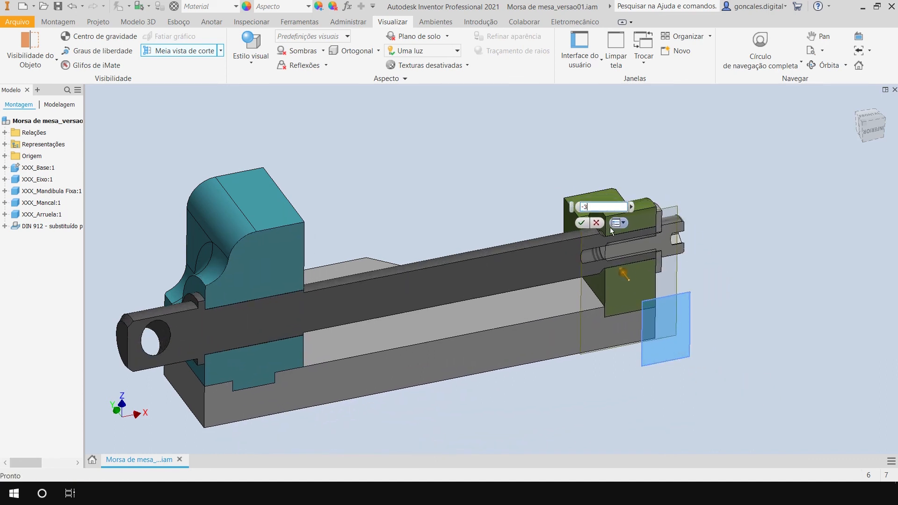
{"action": "left_click", "coordinate": [581, 223]}
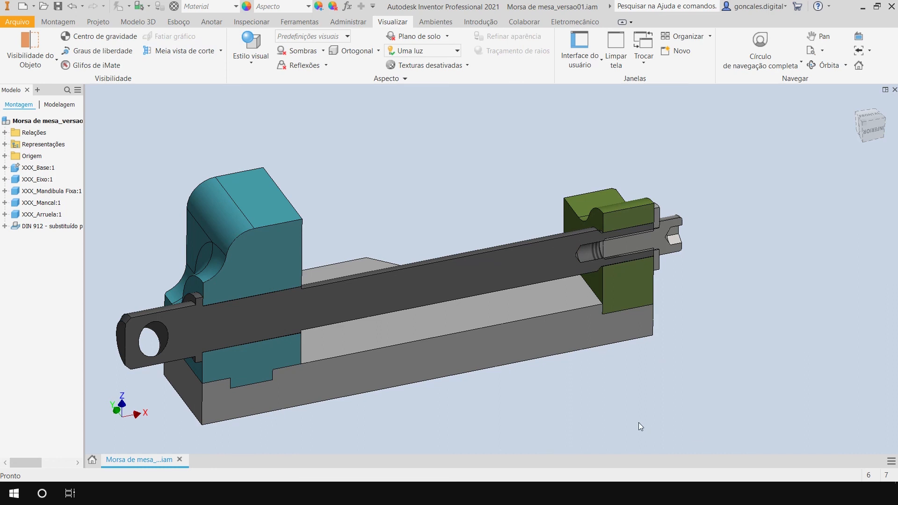
Examine in the section how the screw sits in the shaft's tapped hole and how its head bears on the washer.
{"action": "middle_click_drag", "start_coordinate": [649, 427], "coordinate": [609, 407], "text": "shift"}
{"action": "scroll", "coordinate": [716, 256], "scroll_direction": "down", "scroll_amount": 4}
{"action": "middle_click_drag", "start_coordinate": [716, 253], "coordinate": [659, 338], "text": "shift"}
{"action": "scroll", "coordinate": [471, 243], "scroll_direction": "down", "scroll_amount": 4}
{"action": "middle_click_drag", "start_coordinate": [442, 138], "coordinate": [440, 182]}
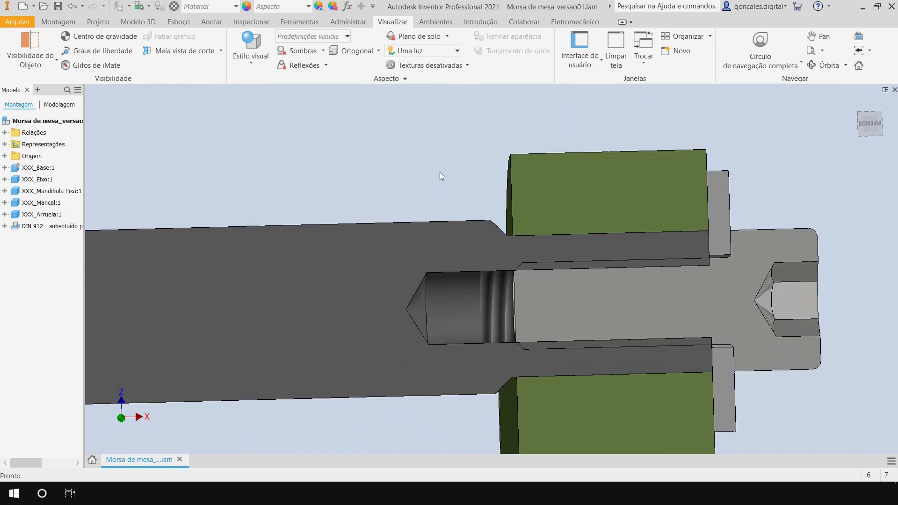
{"action": "middle_click_drag", "start_coordinate": [435, 139], "coordinate": [424, 153]}
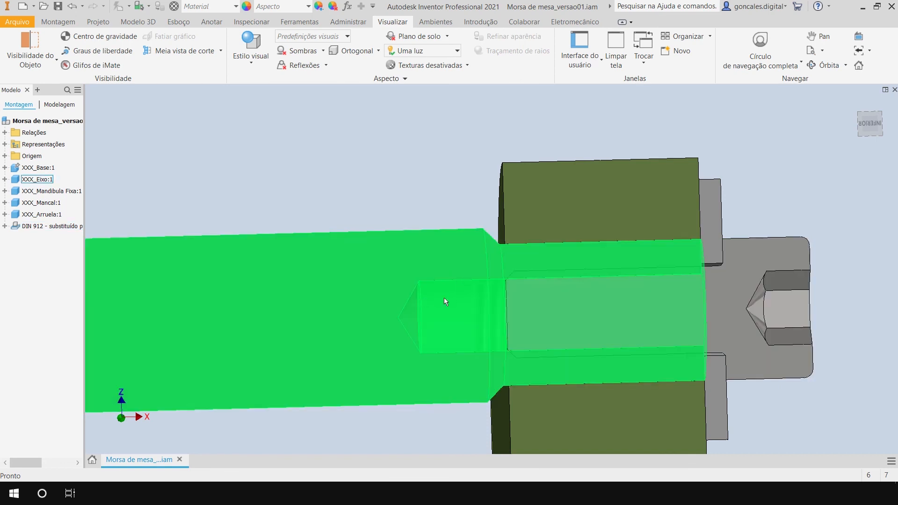
{"action": "middle_click_drag", "start_coordinate": [454, 159], "coordinate": [403, 149]}
{"action": "mouse_move", "coordinate": [318, 164]}
{"action": "middle_mouse_down", "text": "shift"}
{"action": "mouse_move", "coordinate": [328, 169]}
{"action": "mouse_move", "coordinate": [321, 161]}
{"action": "middle_mouse_up", "text": "shift"}
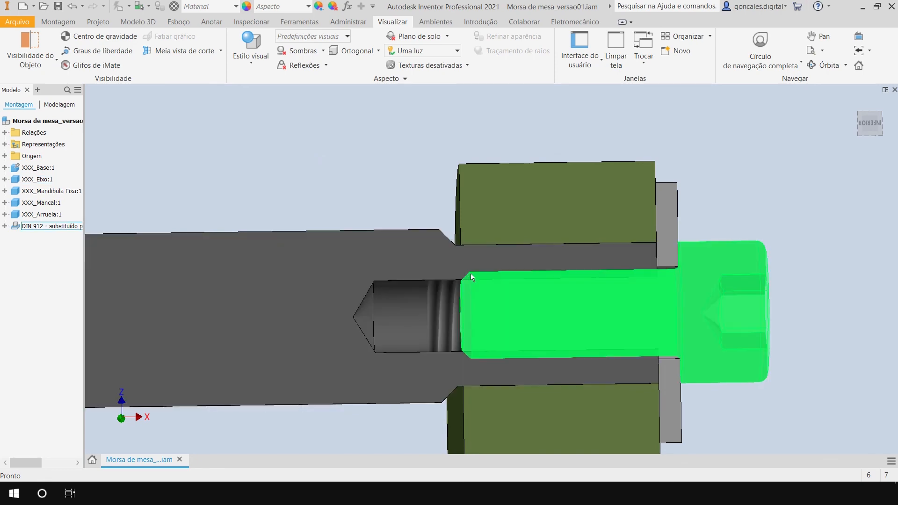
{"action": "middle_click_drag", "start_coordinate": [787, 185], "coordinate": [770, 195], "text": "shift"}
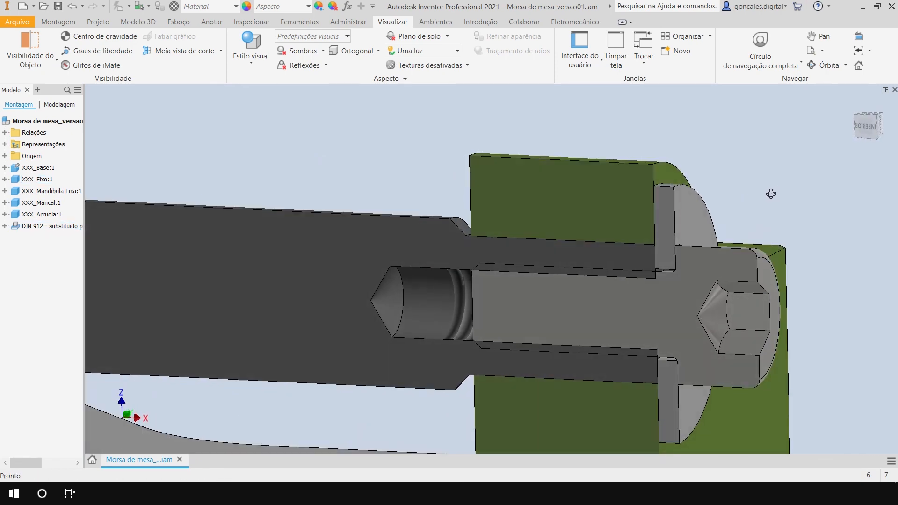
{"action": "scroll", "coordinate": [771, 195], "scroll_direction": "down", "scroll_amount": 5}
{"action": "middle_click_drag", "start_coordinate": [582, 156], "coordinate": [602, 181]}
{"action": "middle_click_drag", "start_coordinate": [602, 182], "coordinate": [589, 180], "text": "shift"}
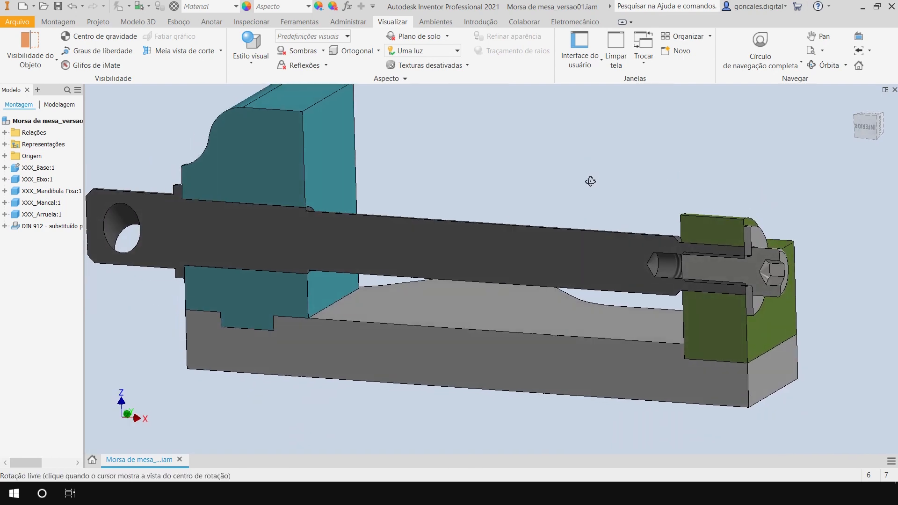
End the section view and review the complete vise assembly from the isometric view and several other angles.
{"action": "left_click", "coordinate": [220, 51]}
{"action": "left_click", "coordinate": [195, 138]}
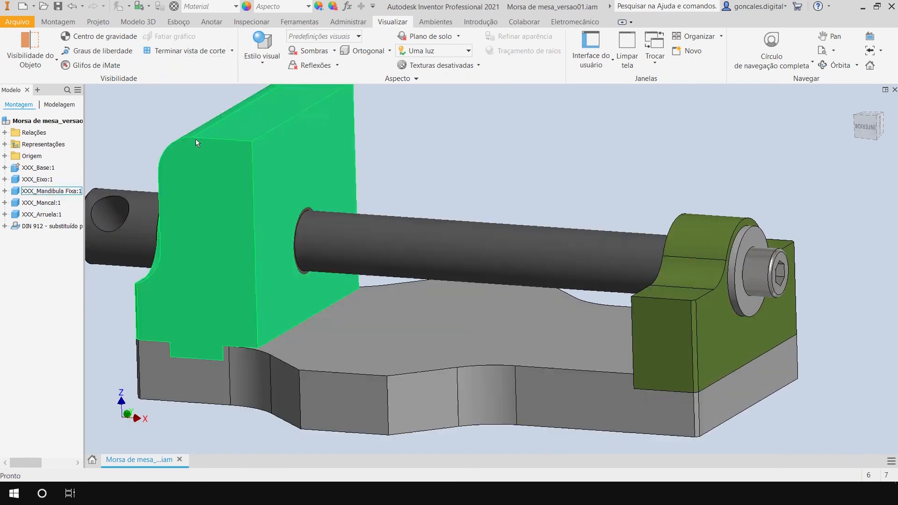
{"action": "middle_click_drag", "start_coordinate": [487, 373], "coordinate": [530, 380], "text": "shift"}
{"action": "key", "text": "F6"}
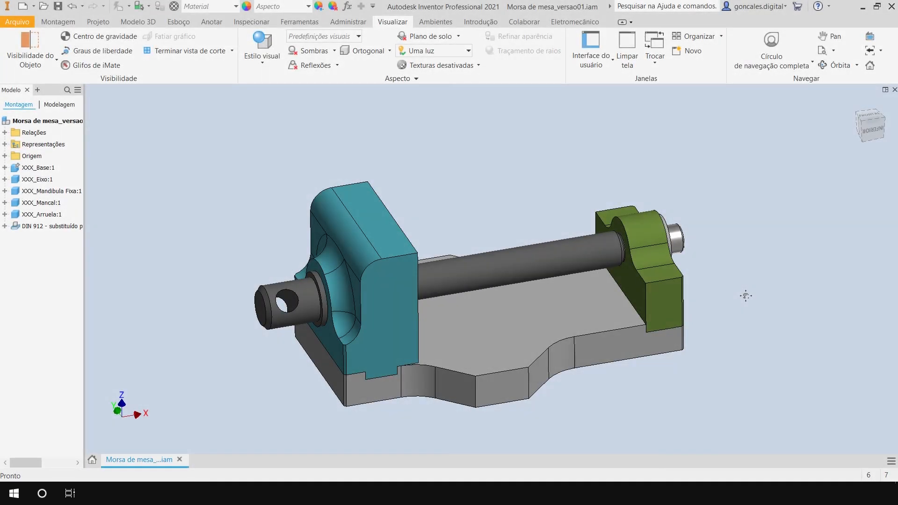
{"action": "middle_click_drag", "start_coordinate": [751, 310], "coordinate": [667, 225], "text": "shift"}
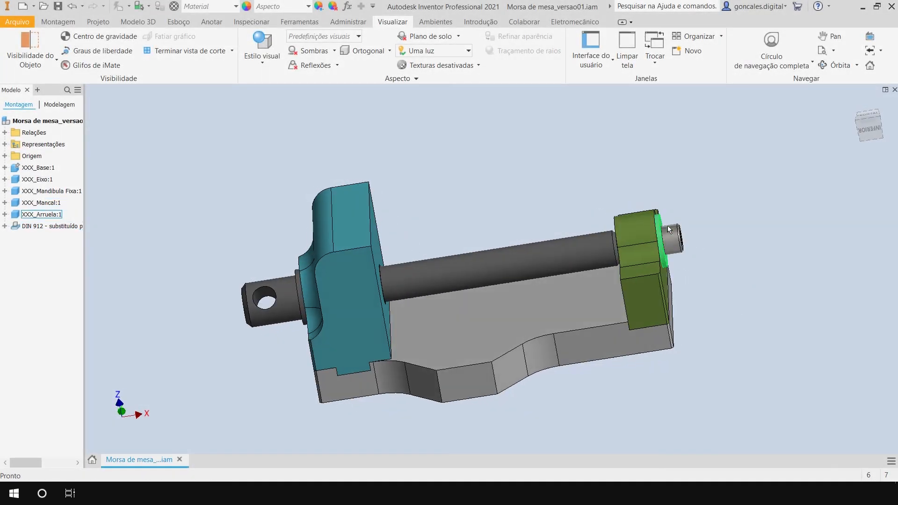
{"action": "middle_click_drag", "start_coordinate": [621, 367], "coordinate": [403, 262], "text": "shift"}
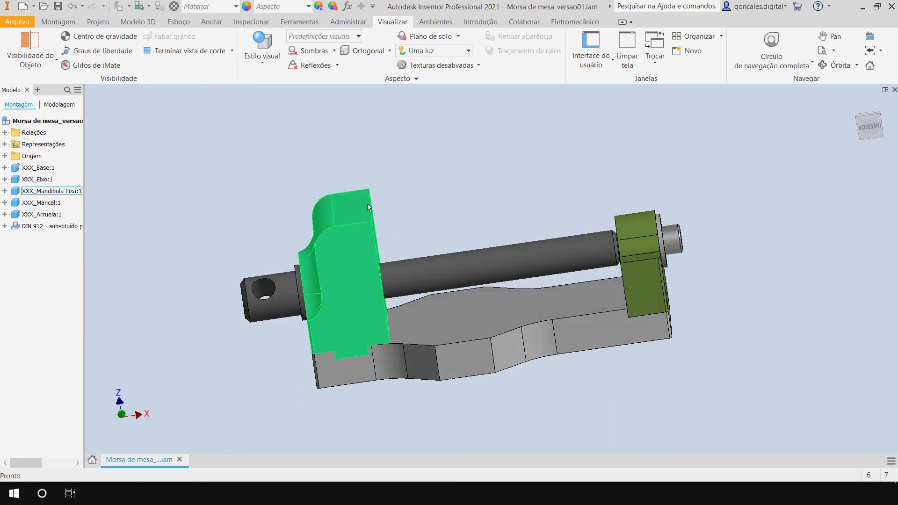
{"action": "middle_click_drag", "start_coordinate": [515, 310], "coordinate": [579, 346], "text": "shift"}
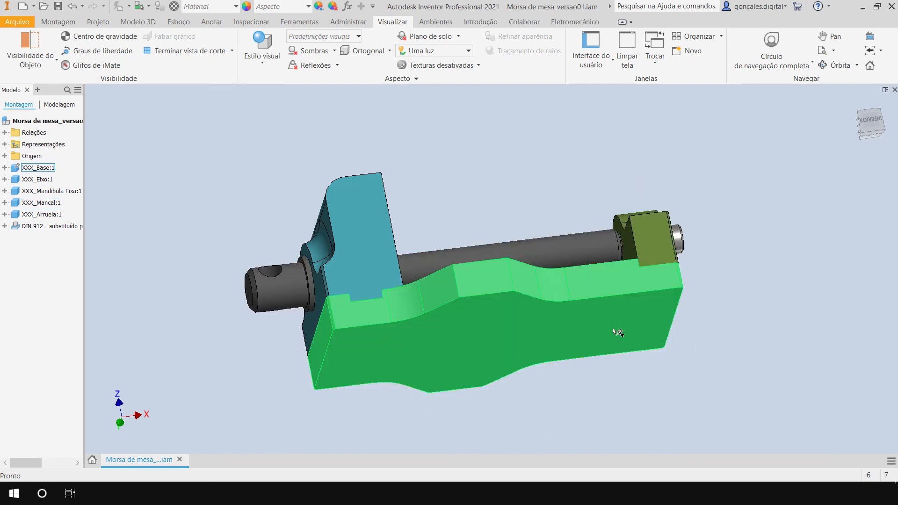
{"action": "middle_click_drag", "start_coordinate": [670, 381], "coordinate": [719, 320], "text": "shift"}
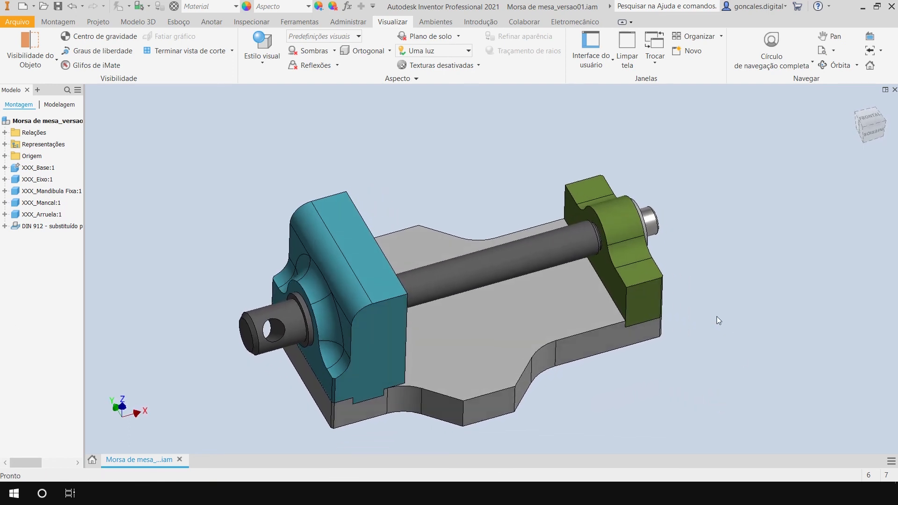